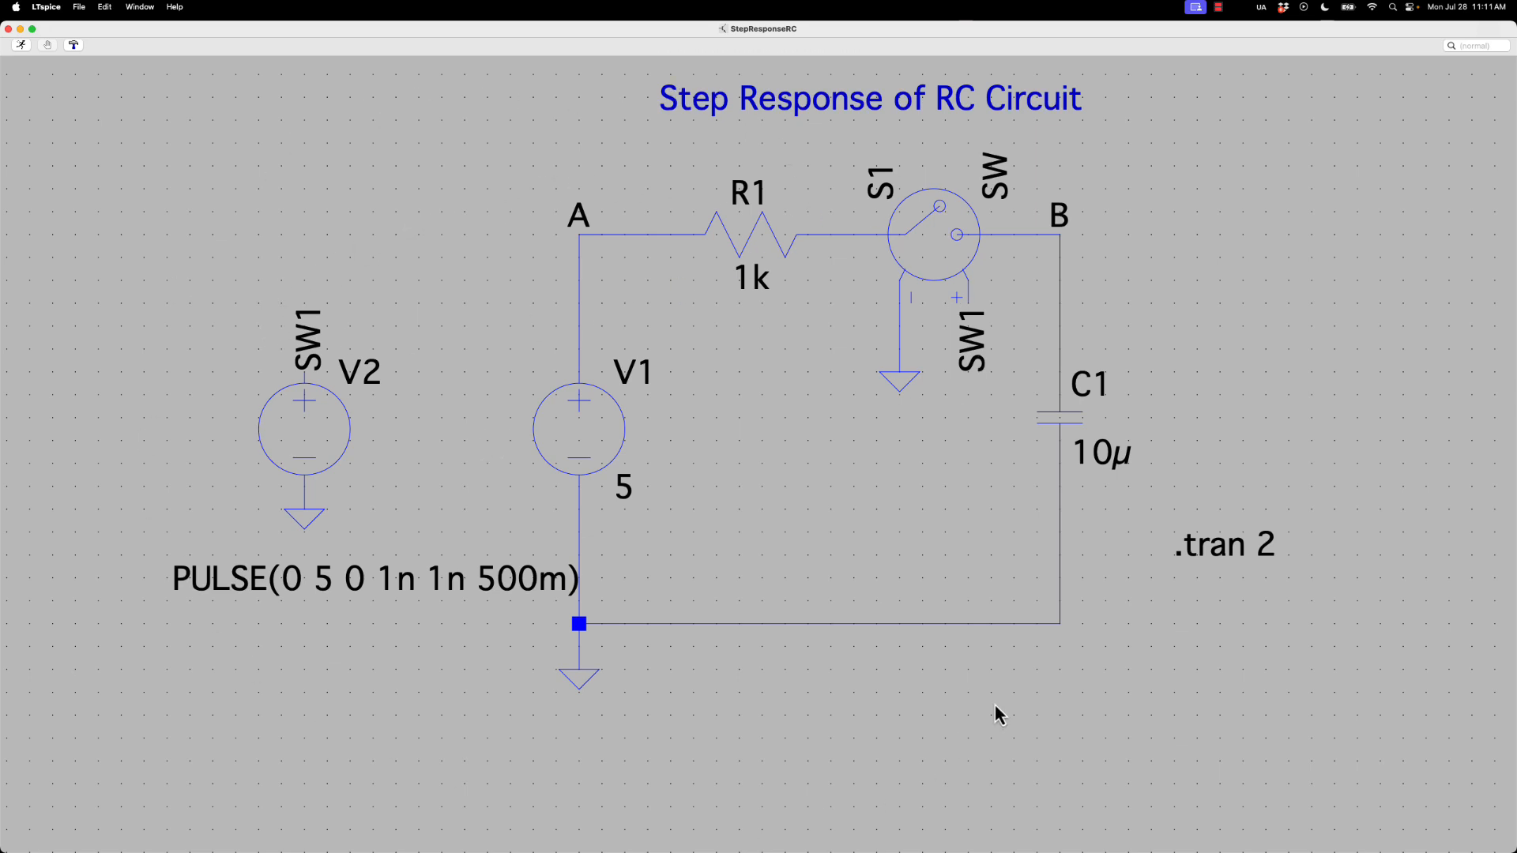
# Run the transient simulation with the default SW switch model and plot the V(sw1) trace
pyautogui.click(21, 45)
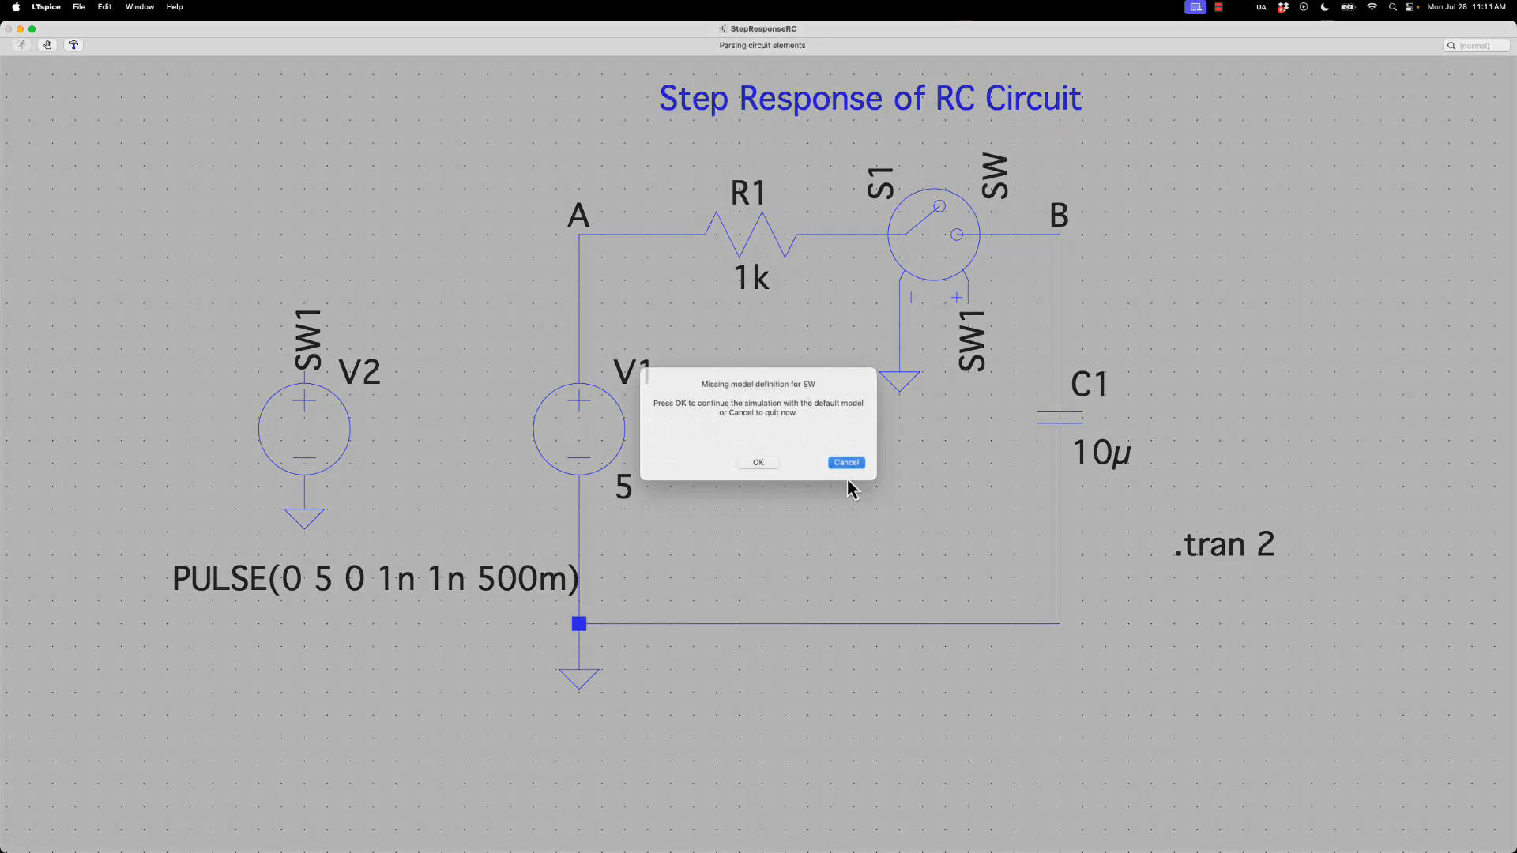
pyautogui.click(764, 477)
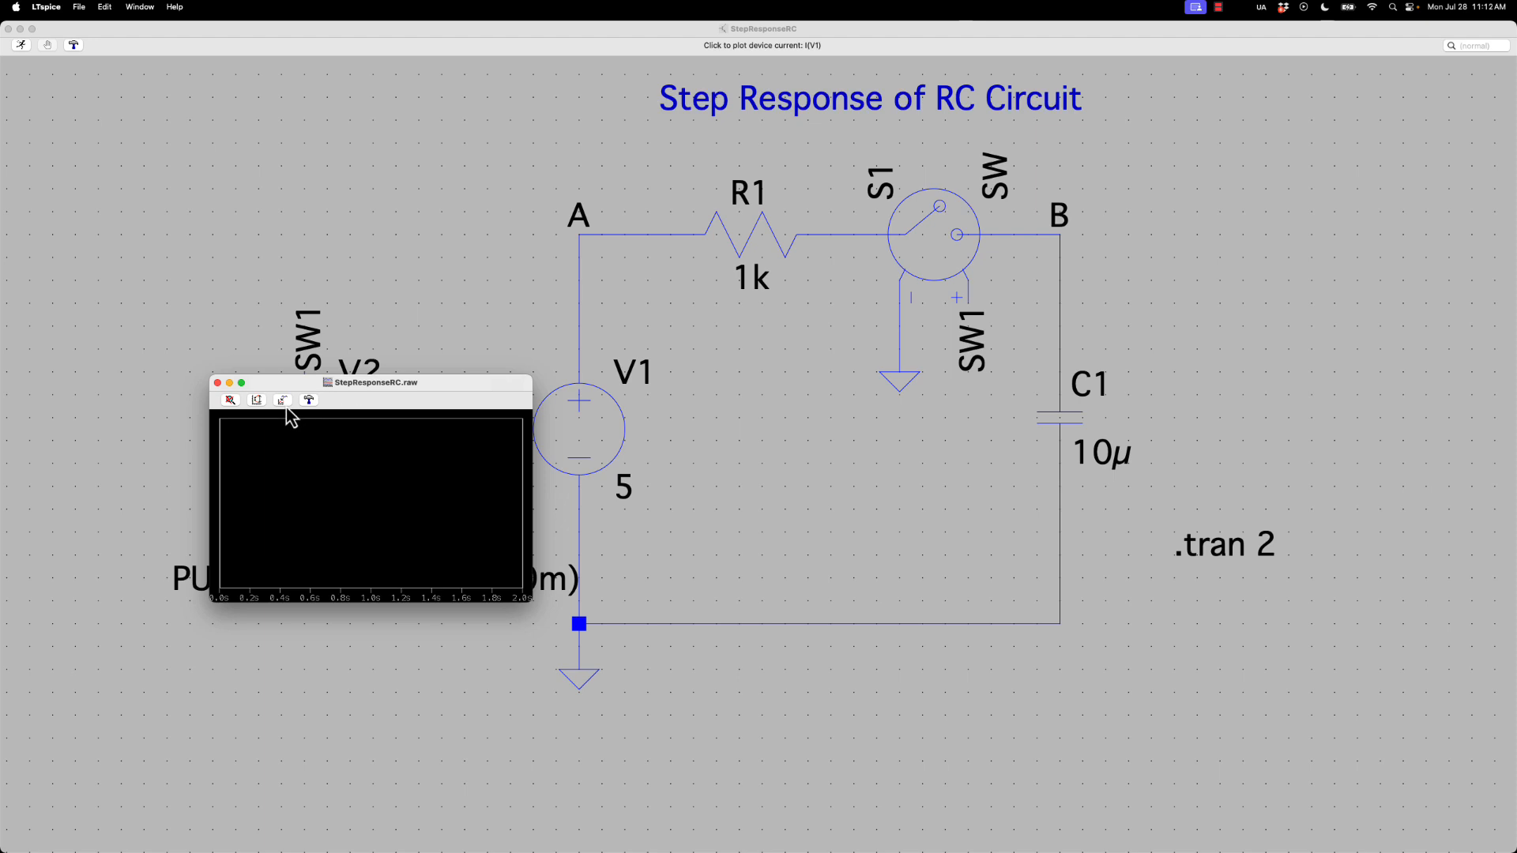
pyautogui.click(284, 403)
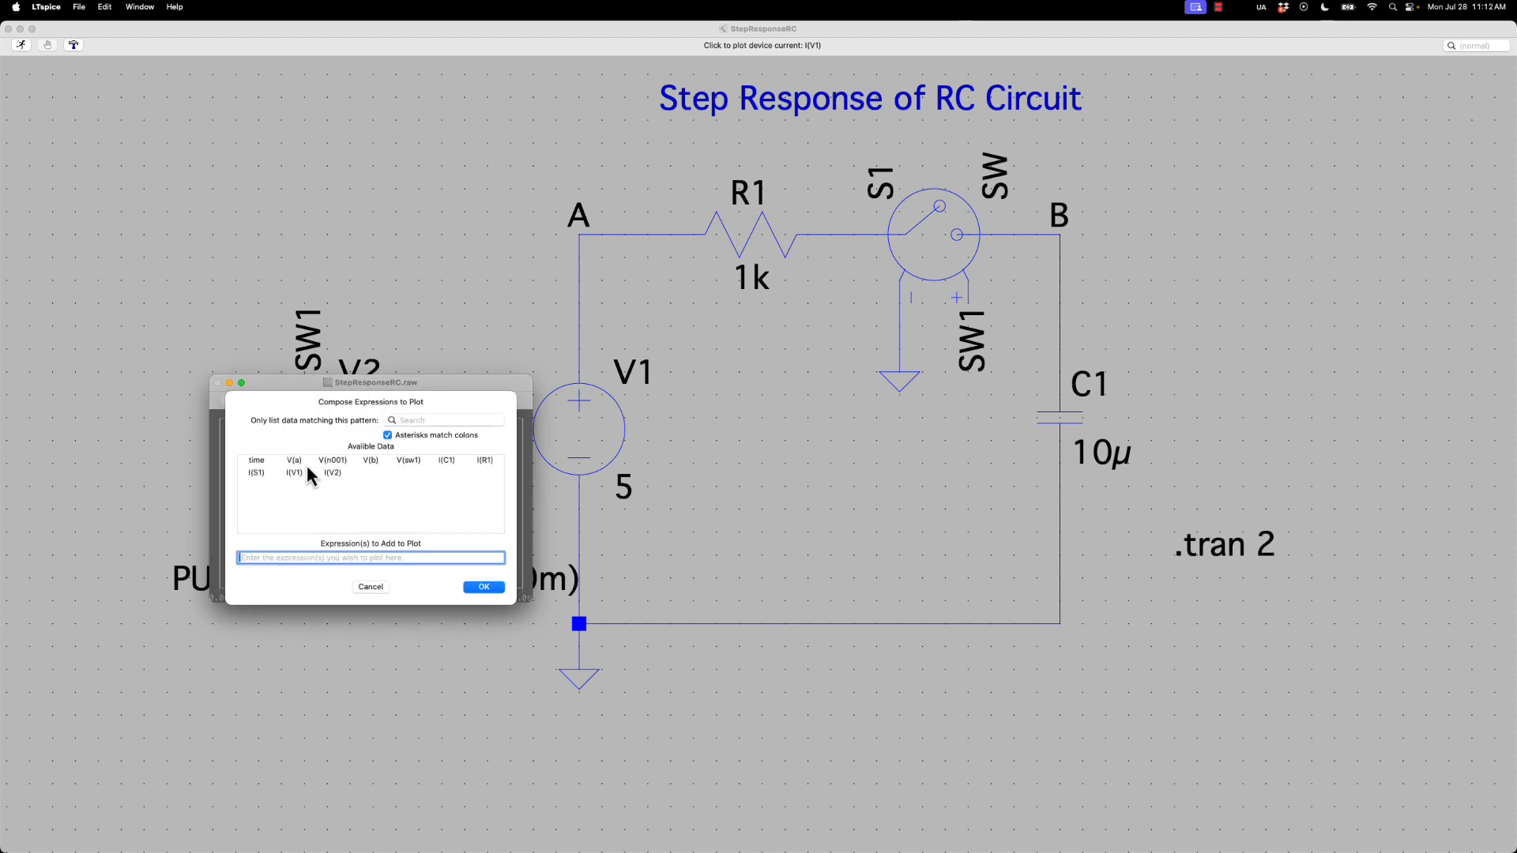
pyautogui.moveTo(338, 400); pyautogui.dragTo(477, 275)
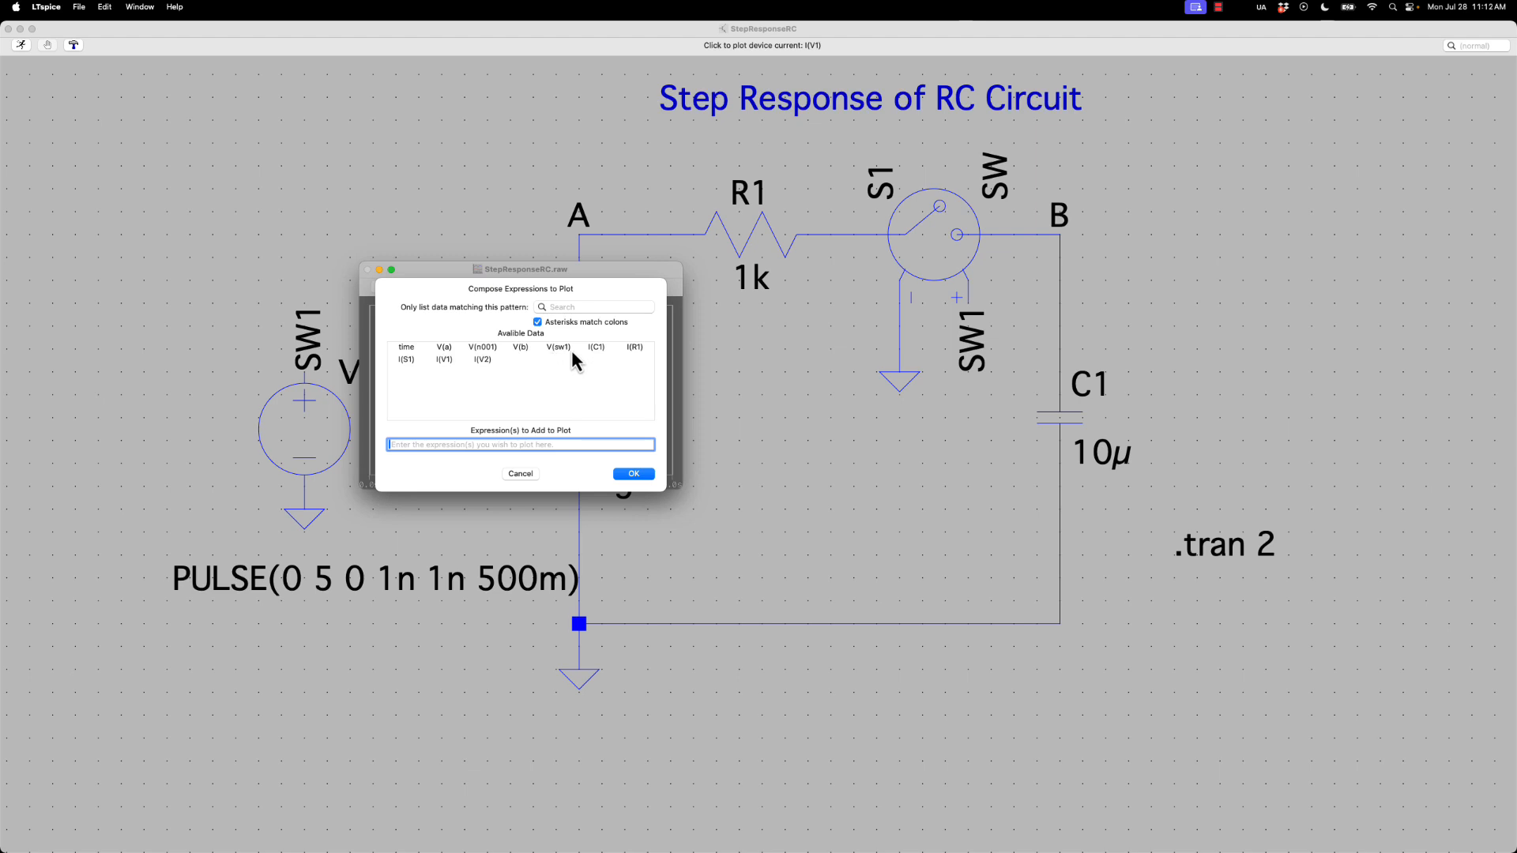
pyautogui.click(486, 363)
pyautogui.tripleClick(444, 446)
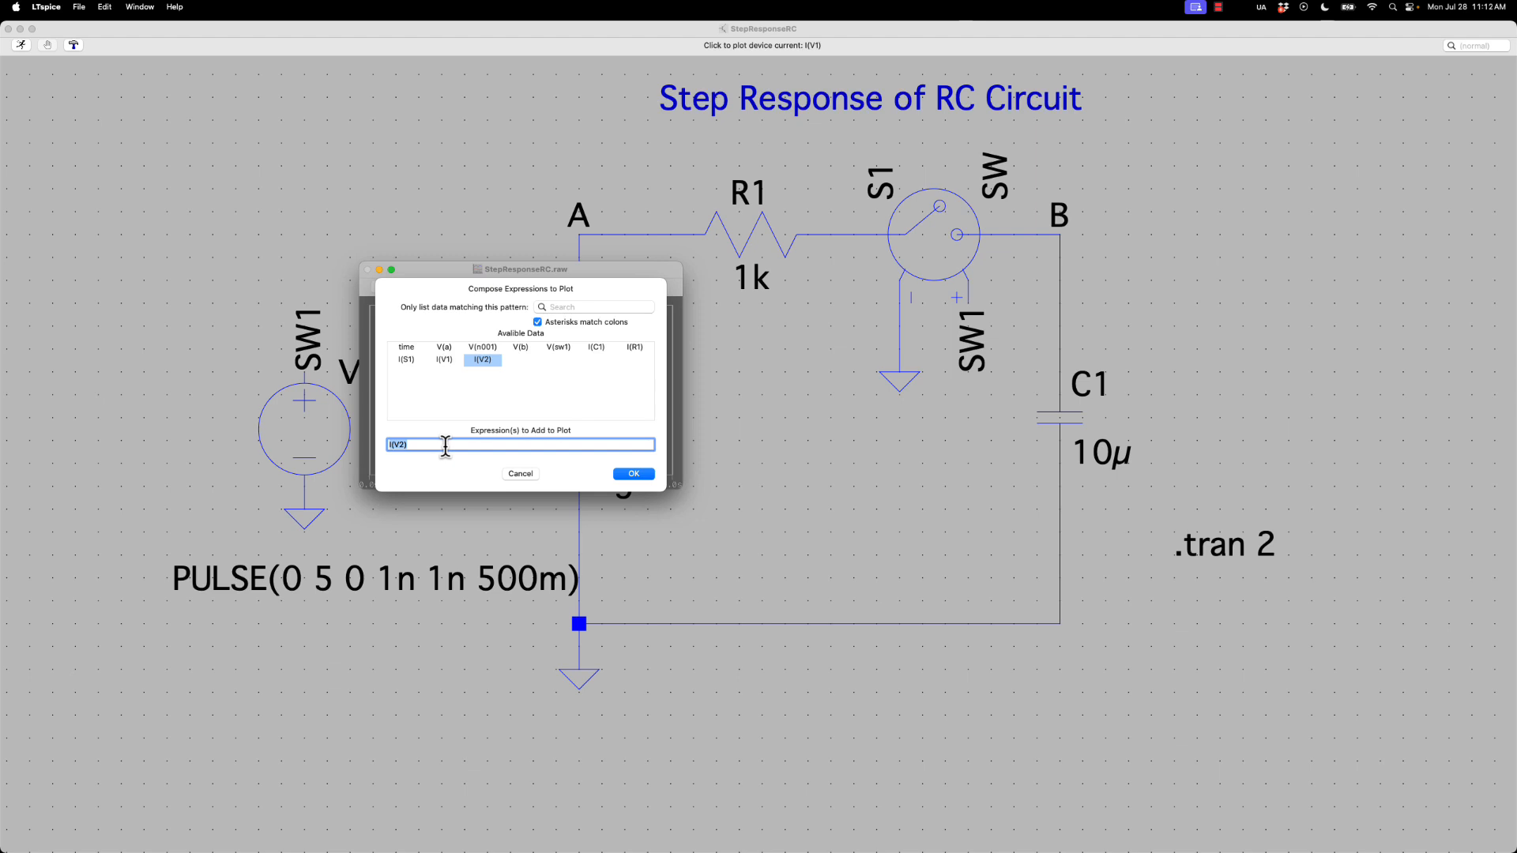
pyautogui.press('BackSpace')
pyautogui.click(553, 348)
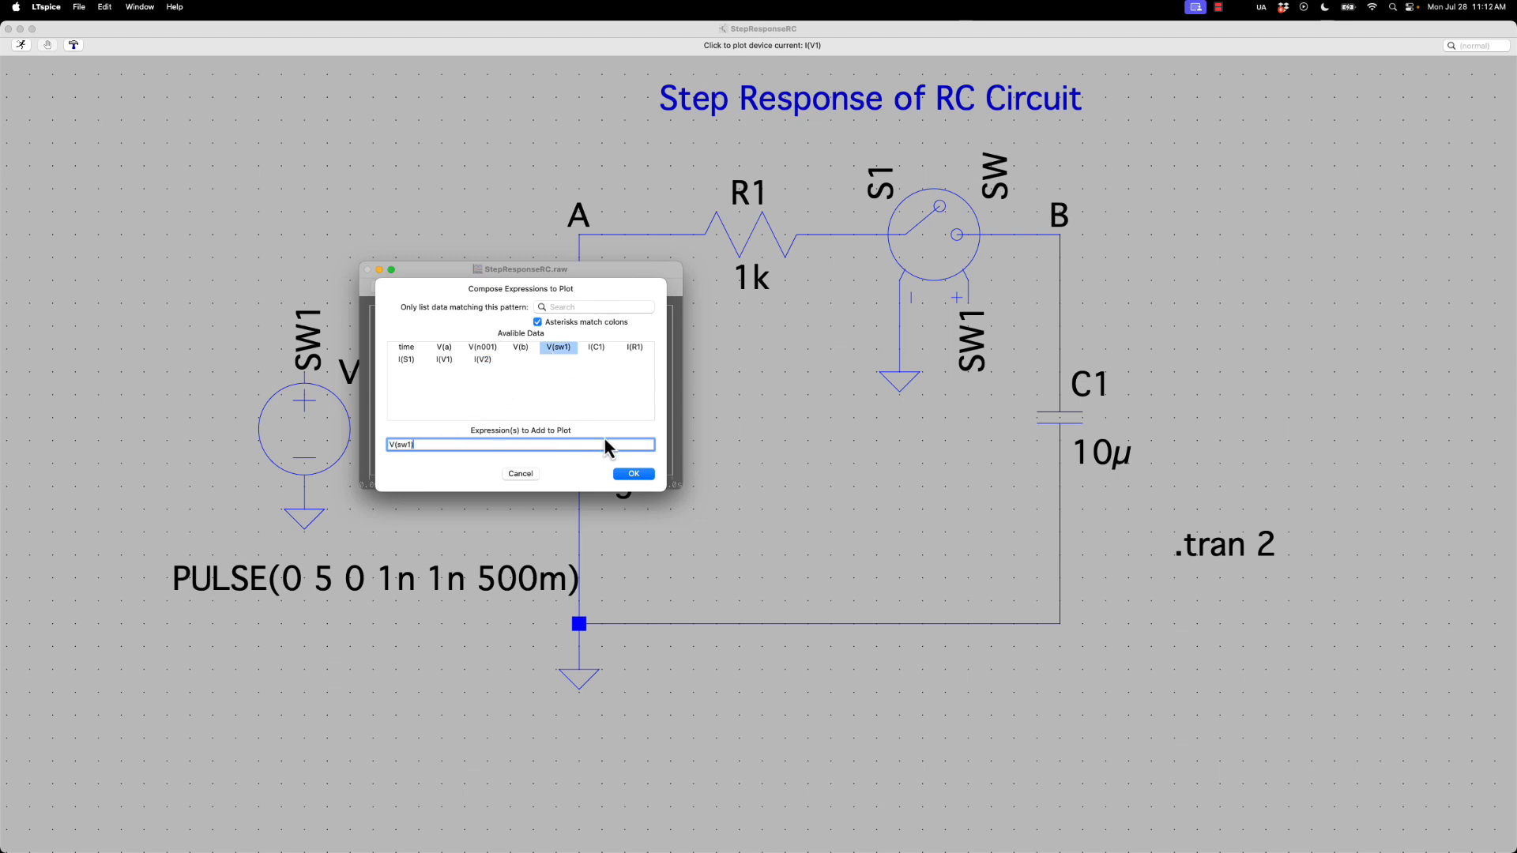
pyautogui.click(633, 474)
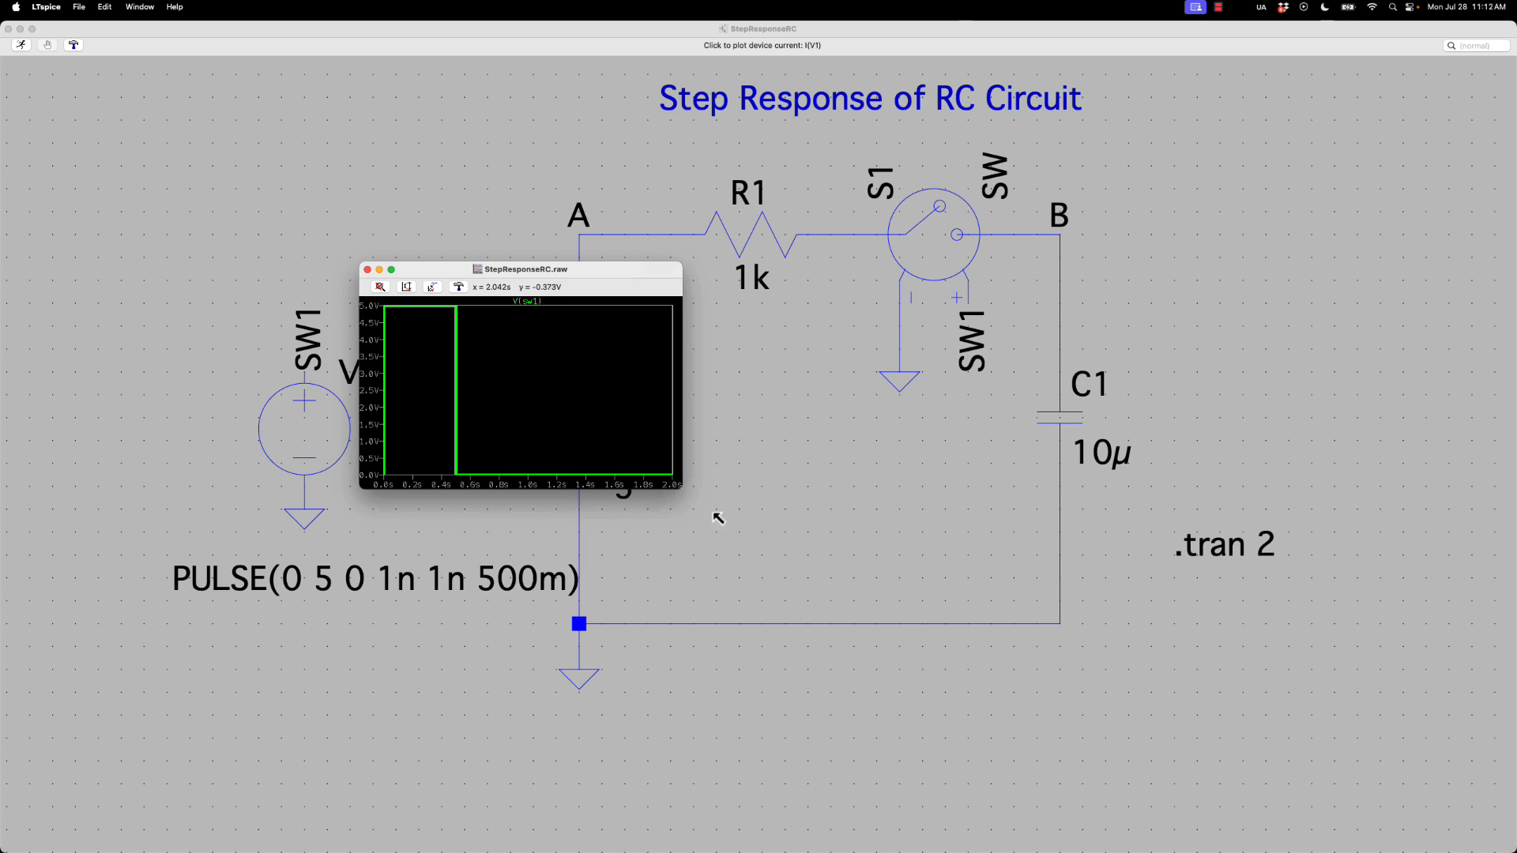
# Enlarge the waveform window and add the V(n001) trace to the plot
pyautogui.moveTo(719, 518); pyautogui.dragTo(1101, 772)
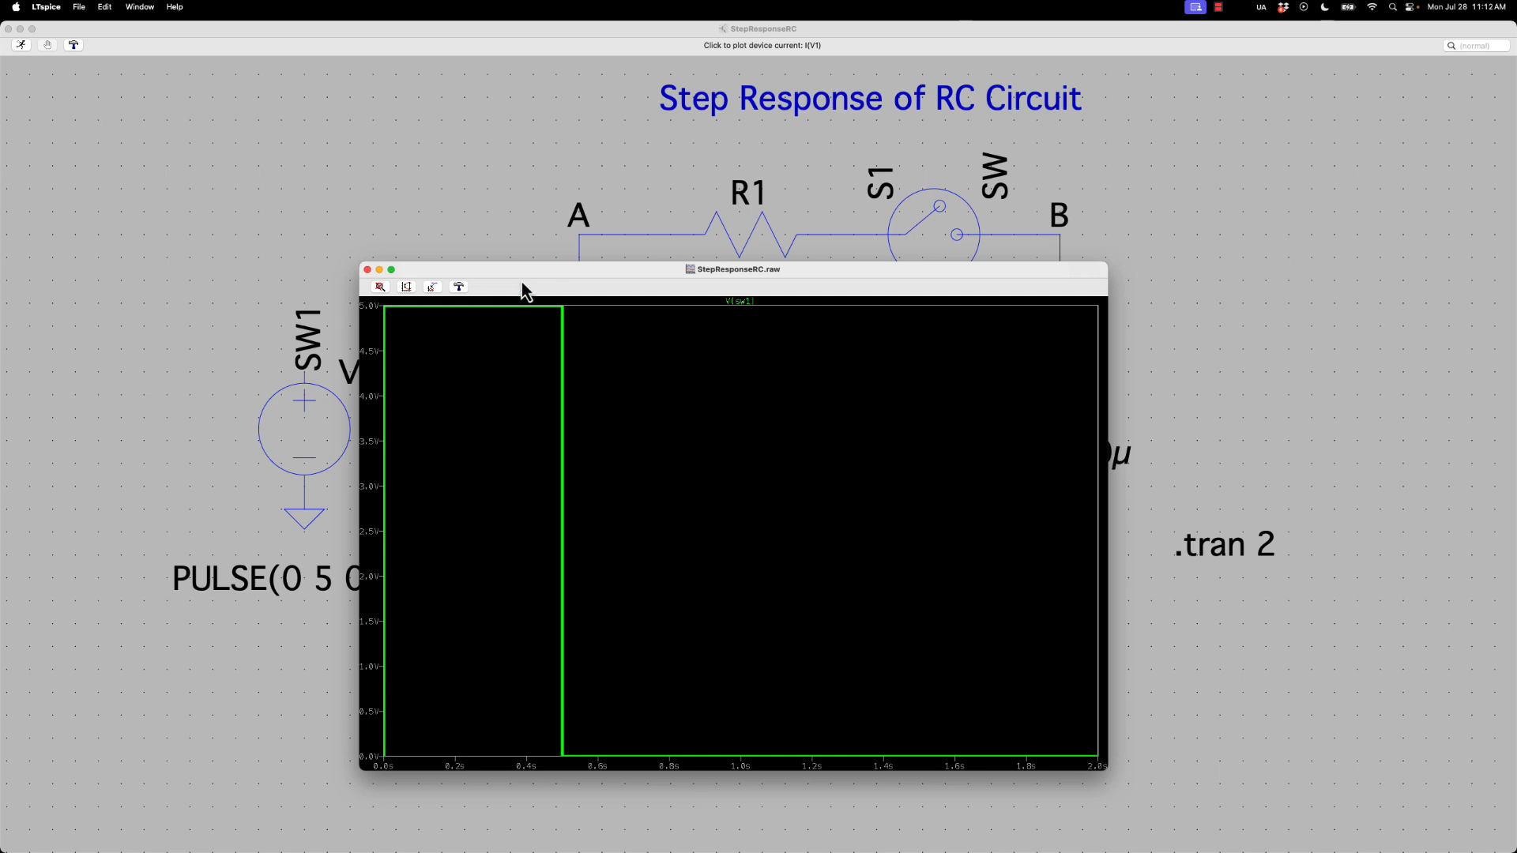
pyautogui.moveTo(362, 263); pyautogui.dragTo(92, 93)
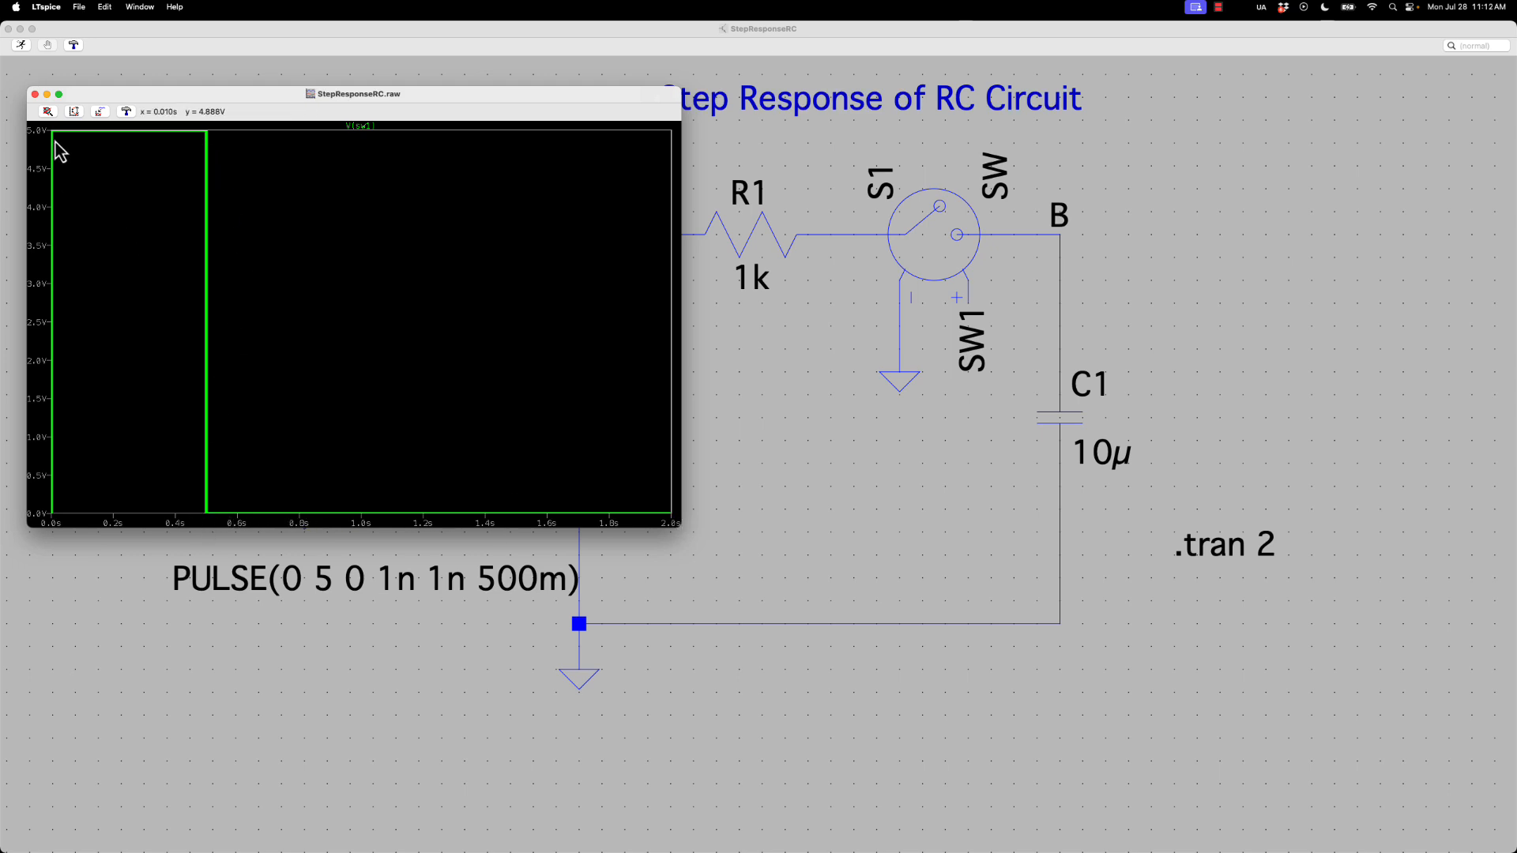
pyautogui.click(101, 112)
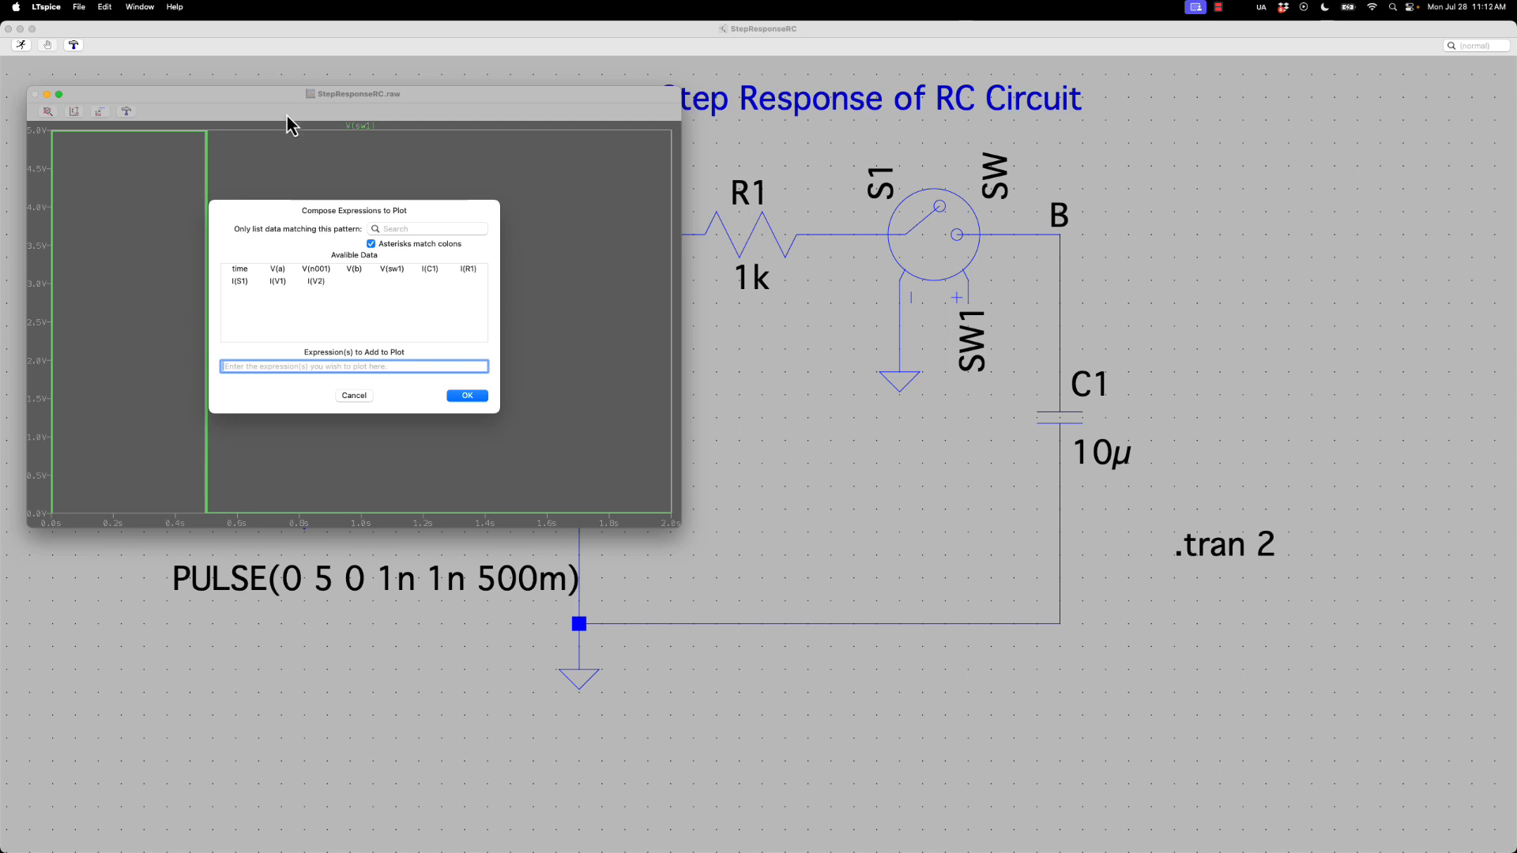
pyautogui.moveTo(287, 116); pyautogui.dragTo(377, 179)
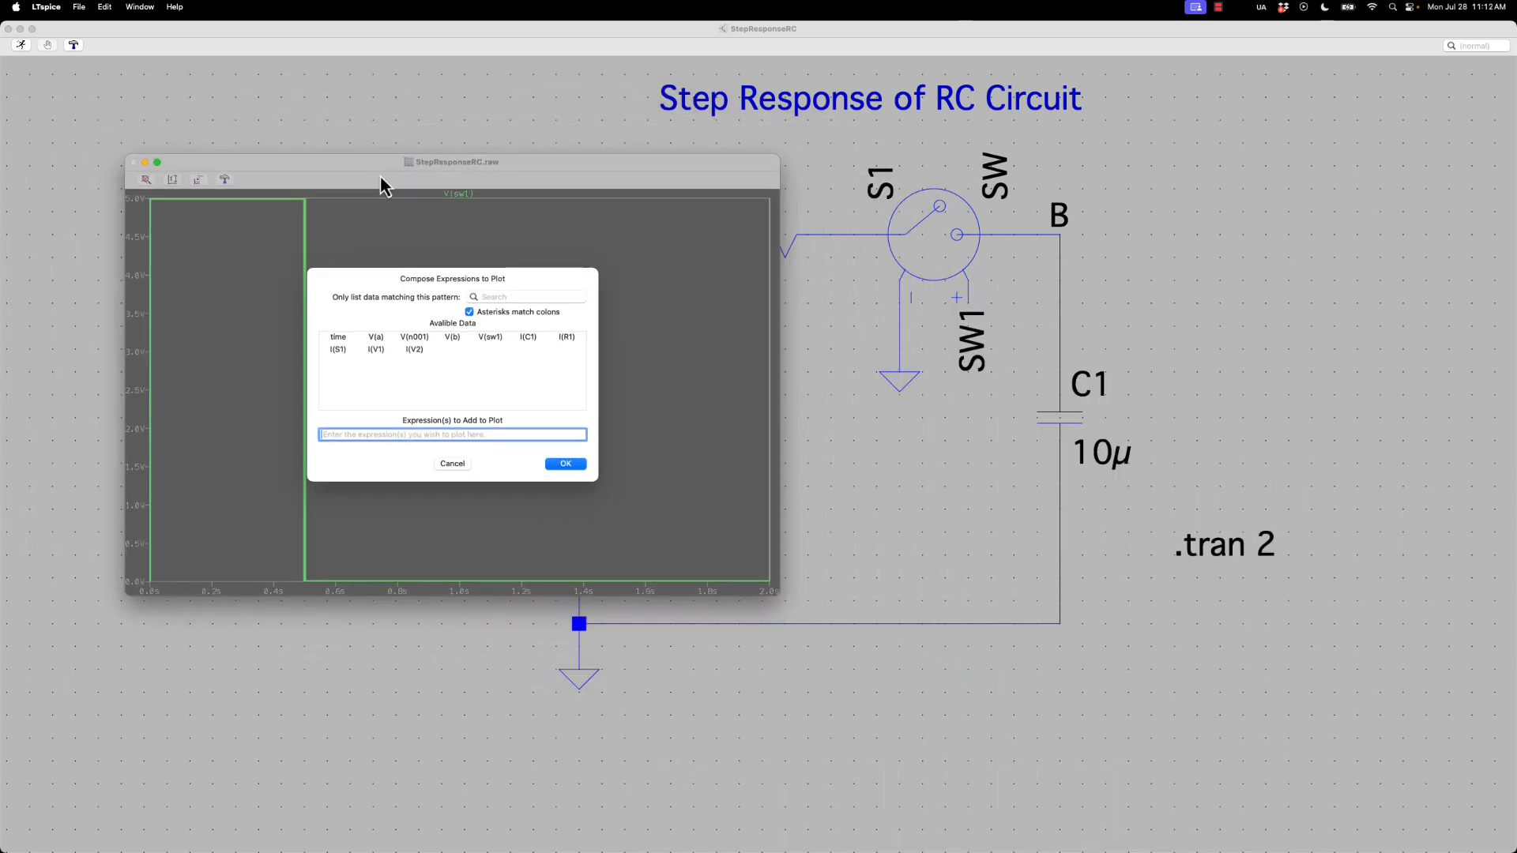
pyautogui.click(422, 343)
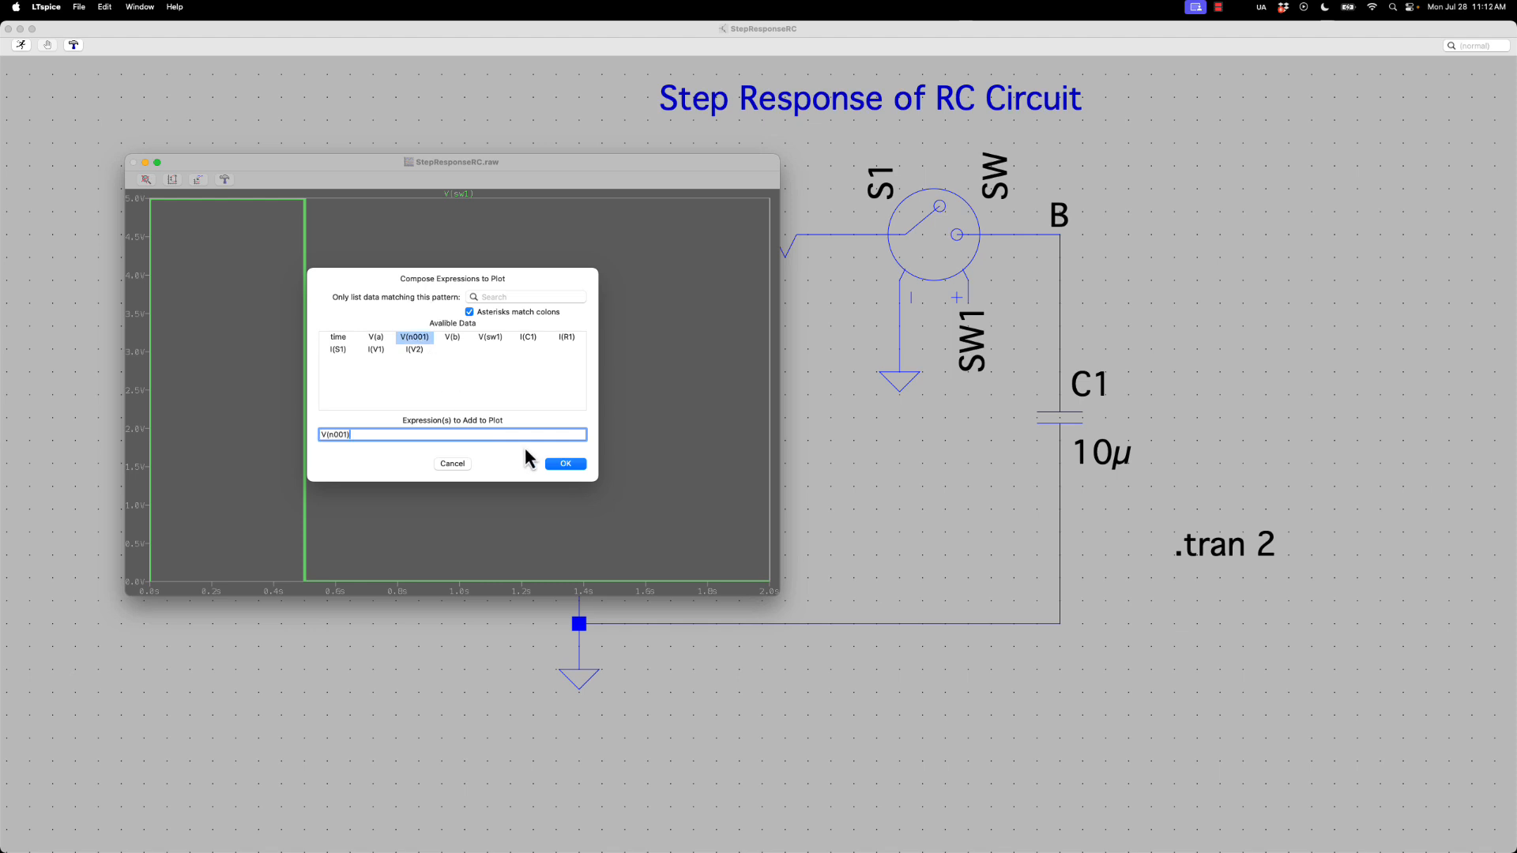
pyautogui.click(552, 464)
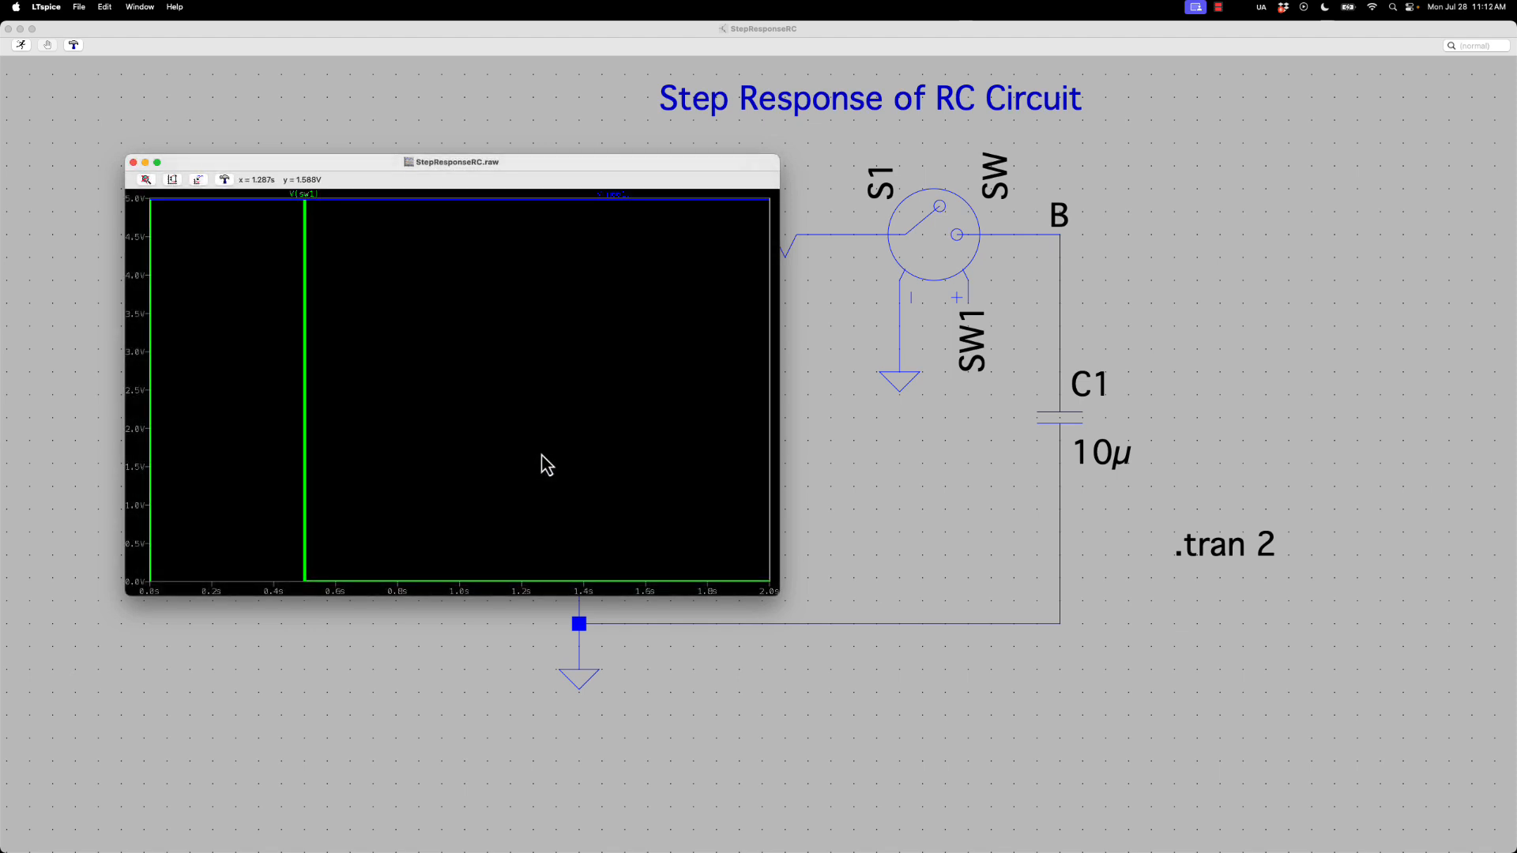
# Change the color of the V(n001) trace to red
pyautogui.rightClick(615, 193)
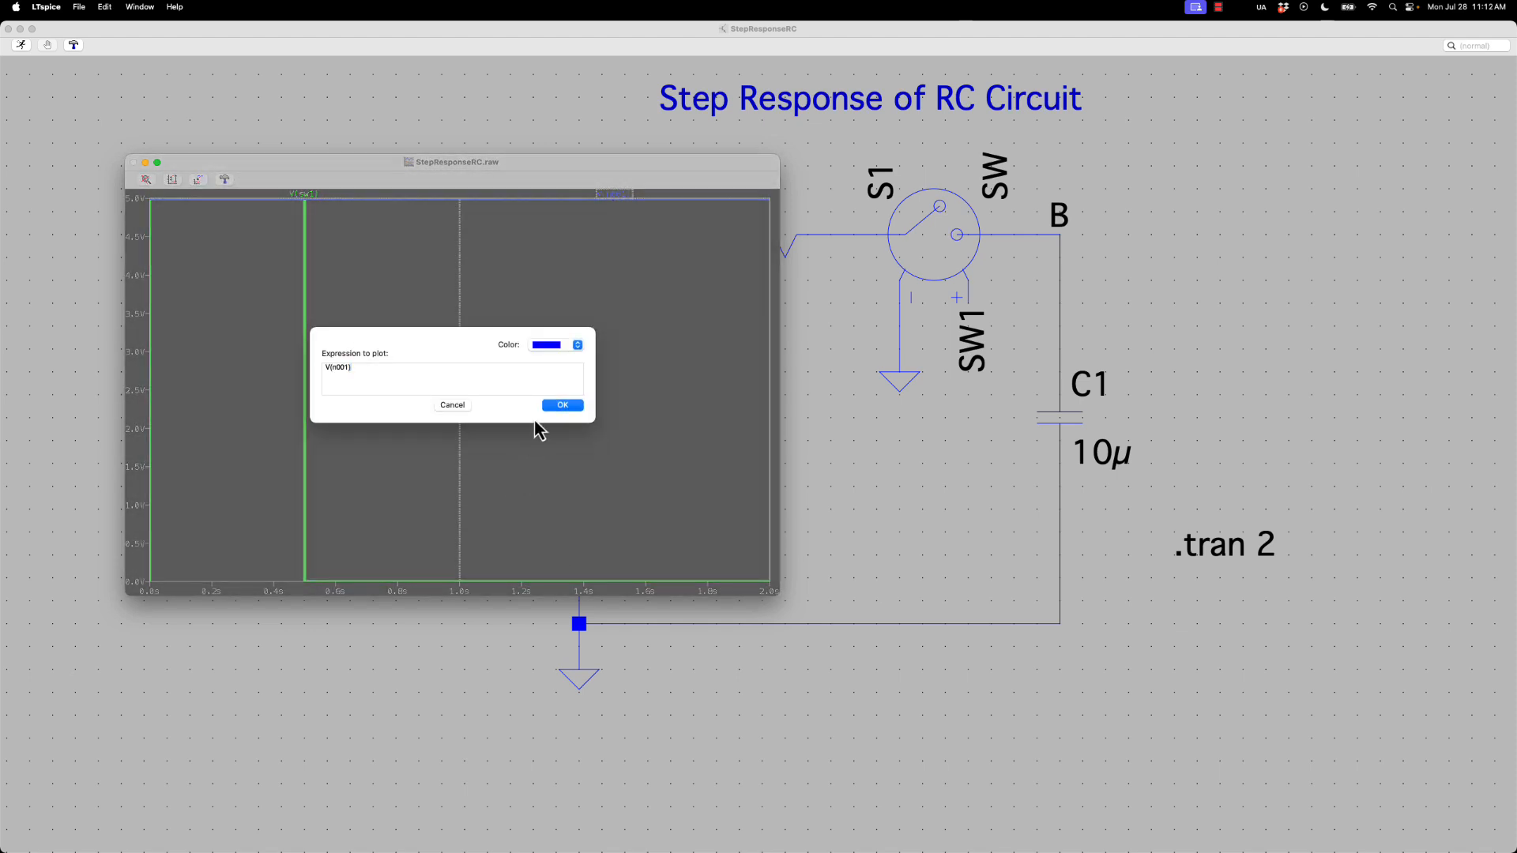
pyautogui.click(552, 346)
pyautogui.click(553, 362)
pyautogui.click(560, 406)
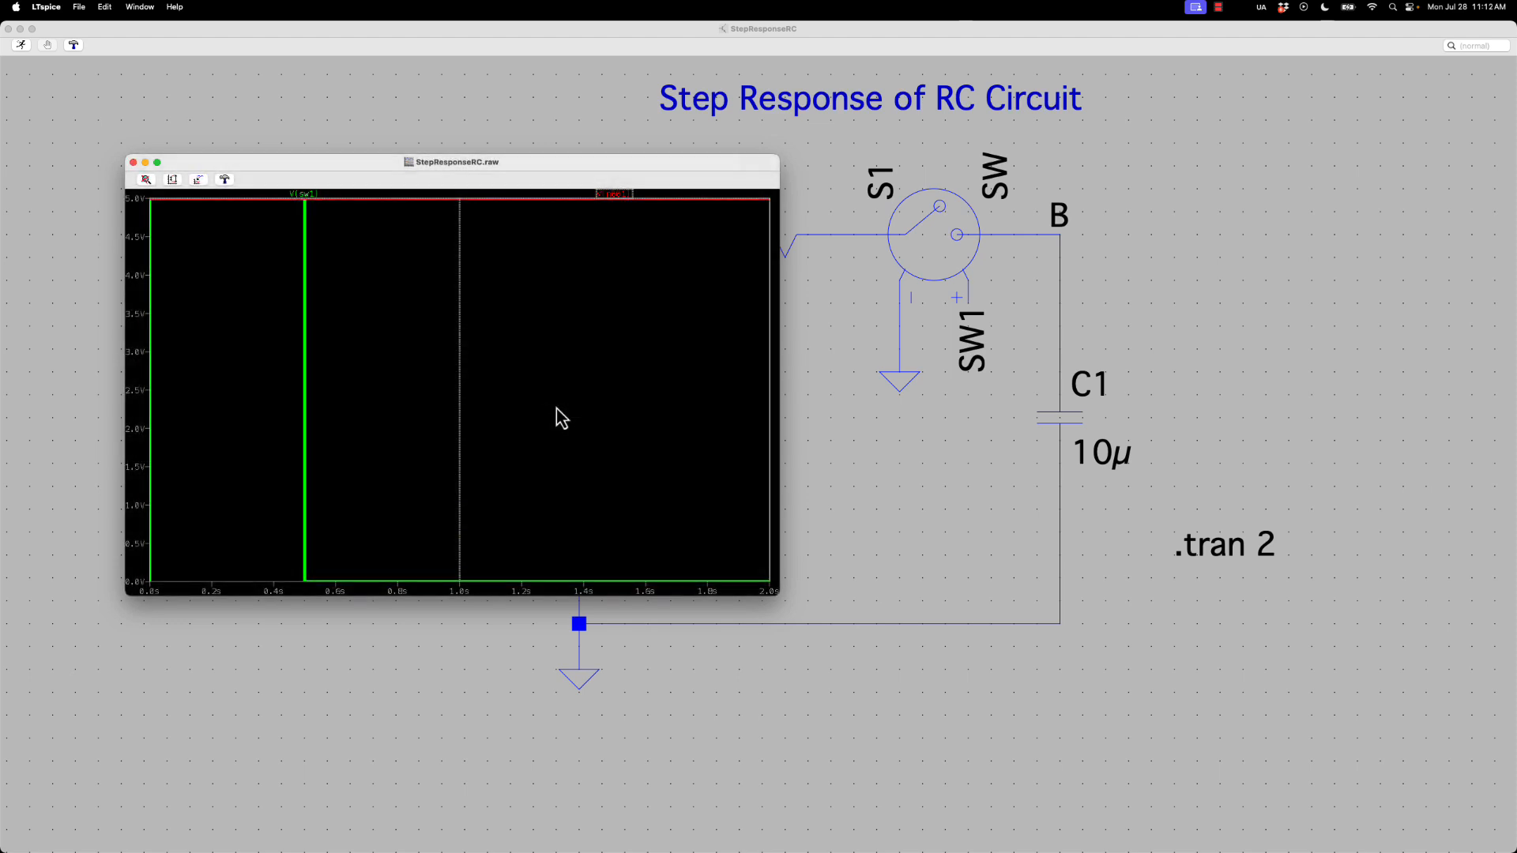
pyautogui.moveTo(267, 168); pyautogui.dragTo(262, 155)
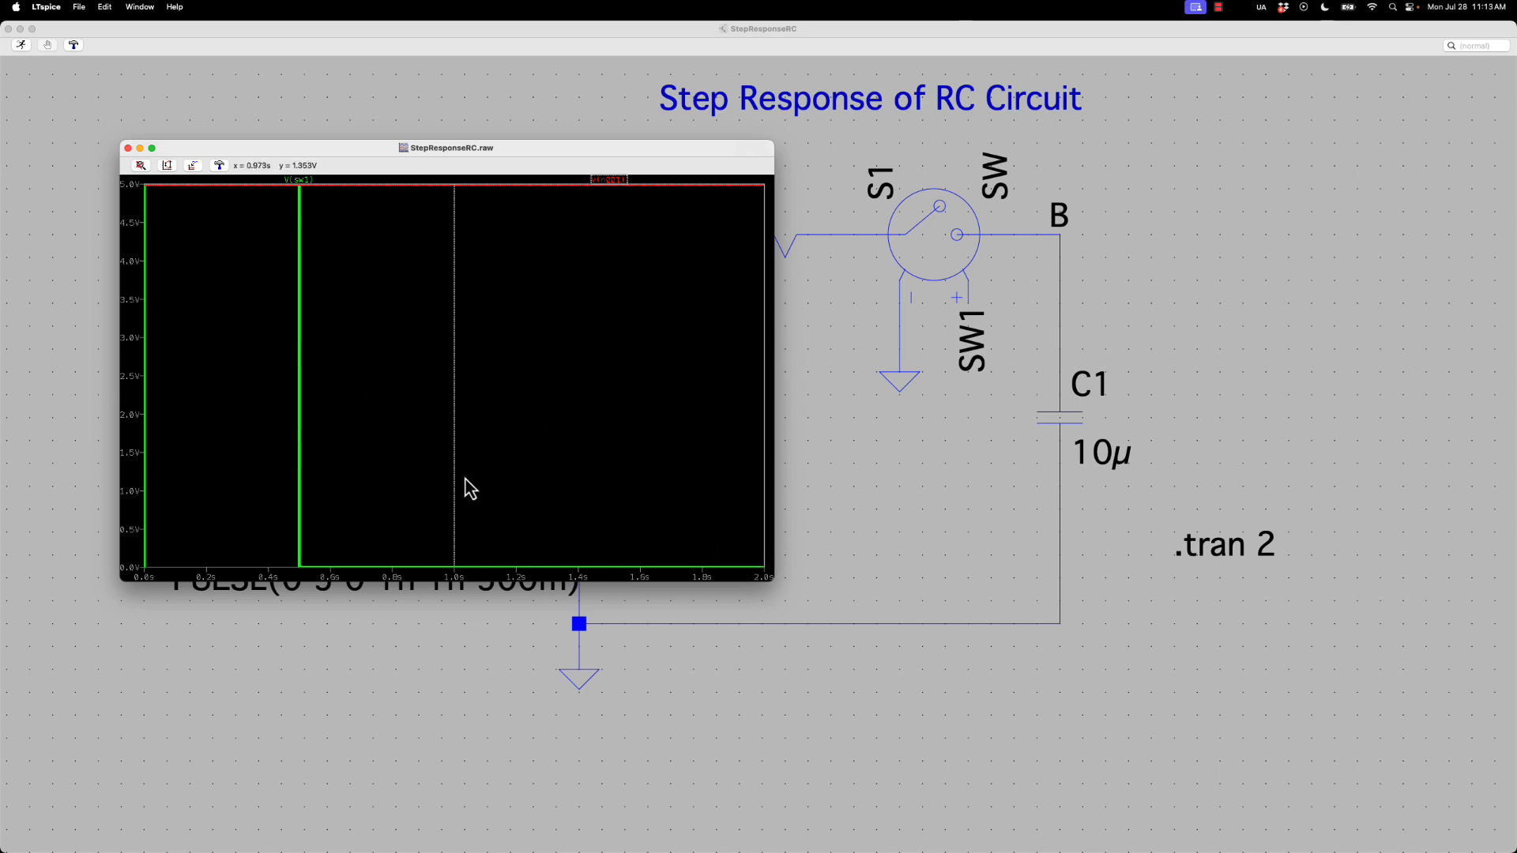
# Close the waveform plot and create a new blank schematic with its window enlarged to fill the screen
pyautogui.click(128, 148)
pyautogui.click(84, 11)
pyautogui.moveTo(84, 22)
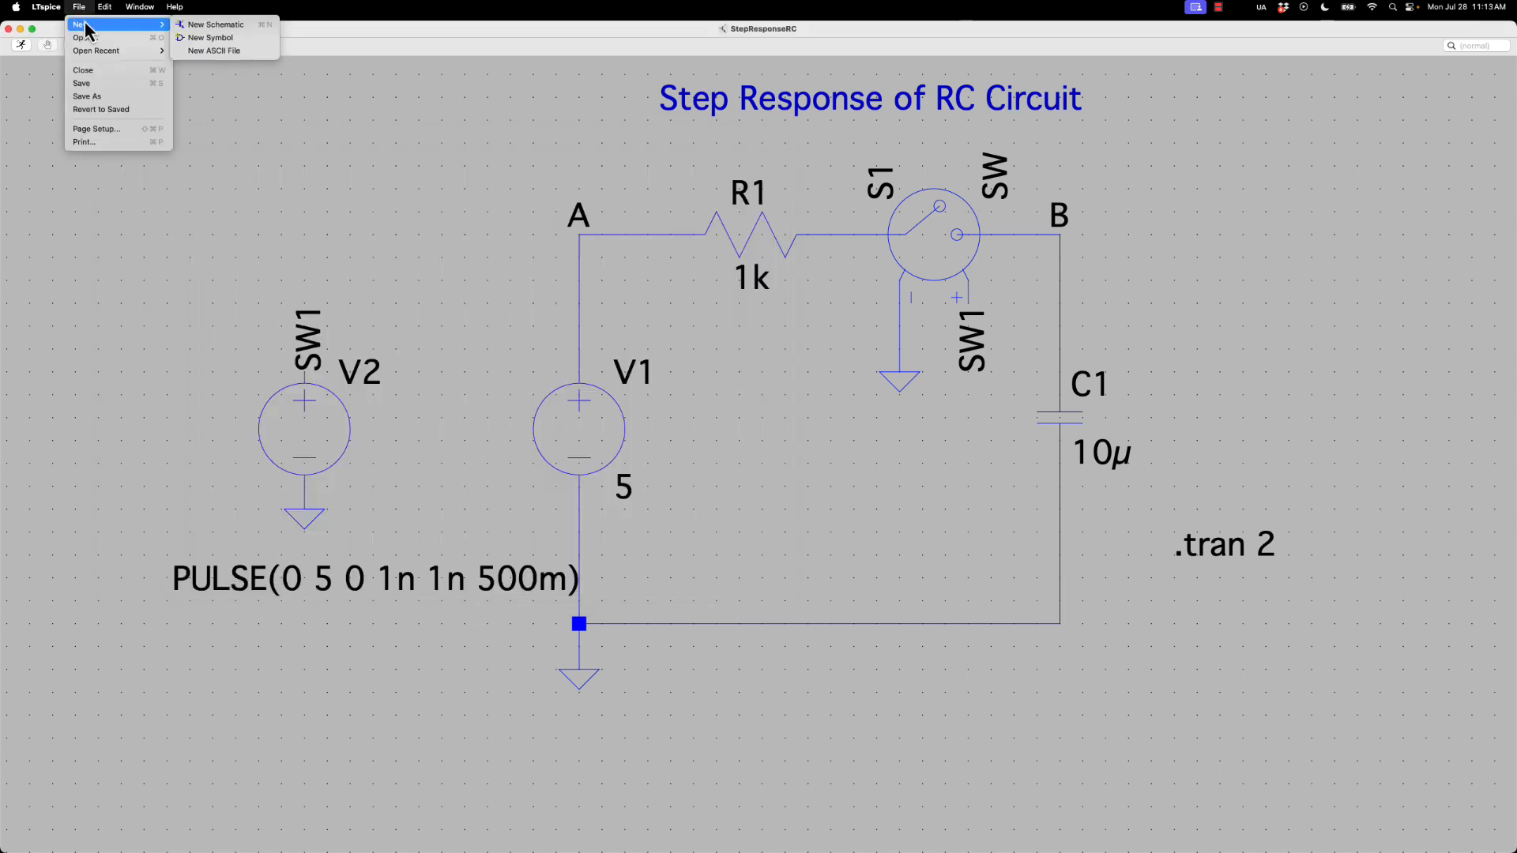
pyautogui.click(209, 24)
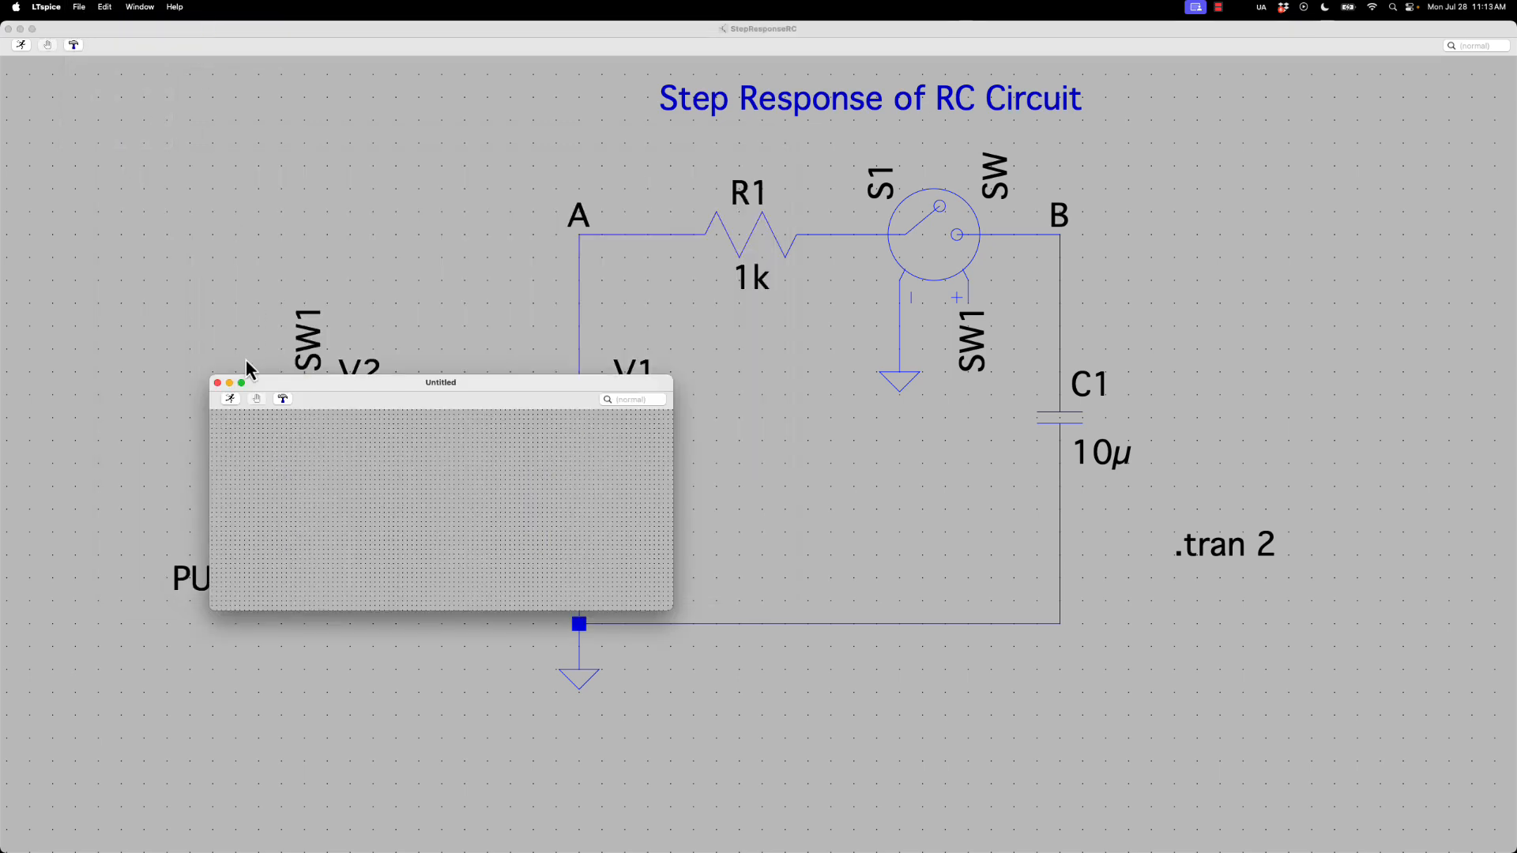
pyautogui.moveTo(246, 383); pyautogui.dragTo(50, 30)
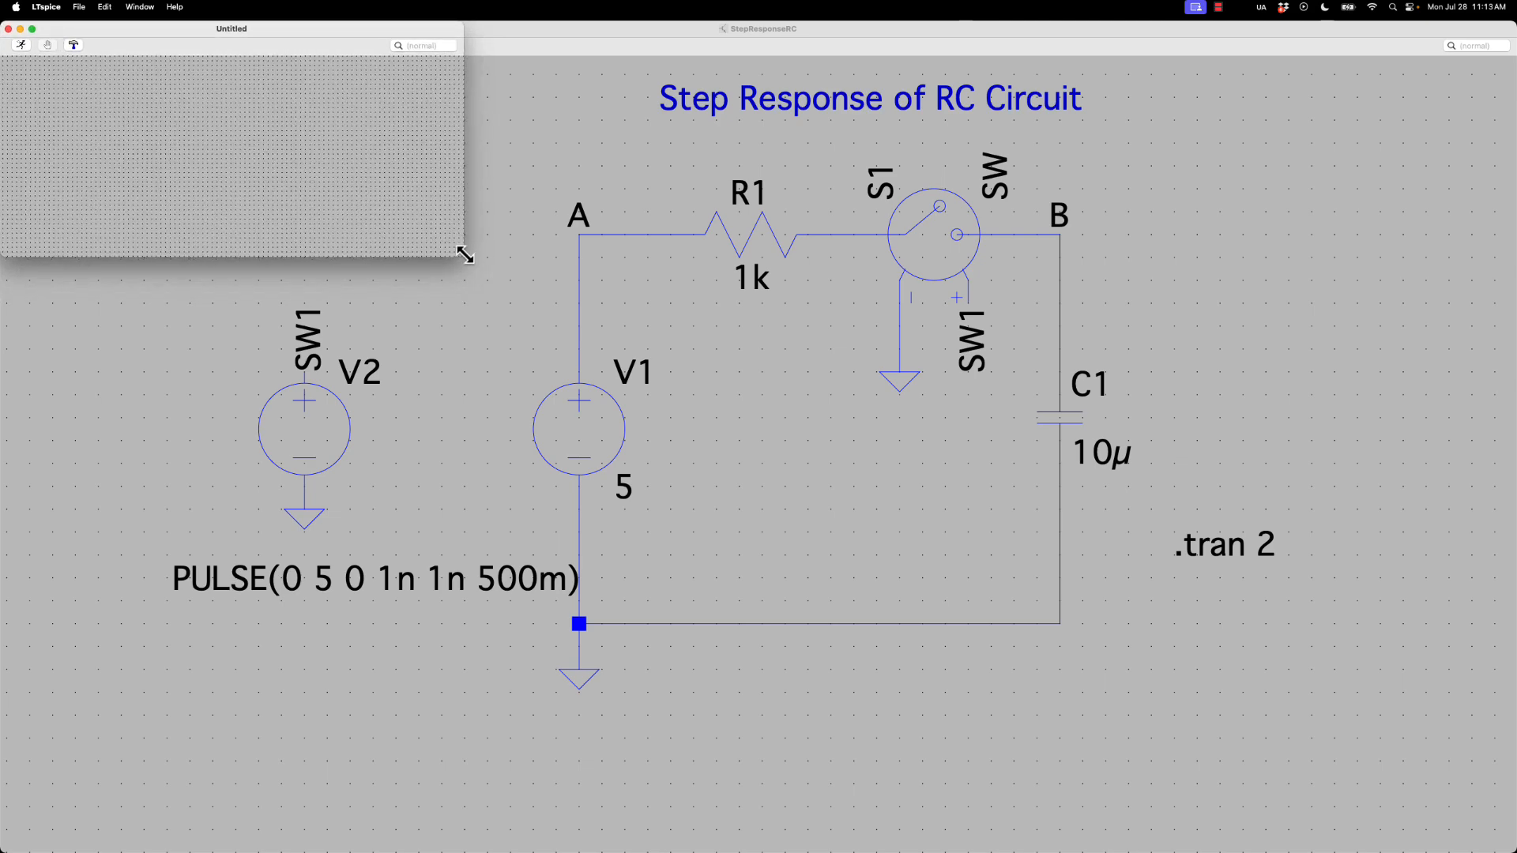
pyautogui.moveTo(464, 256); pyautogui.dragTo(1510, 846)
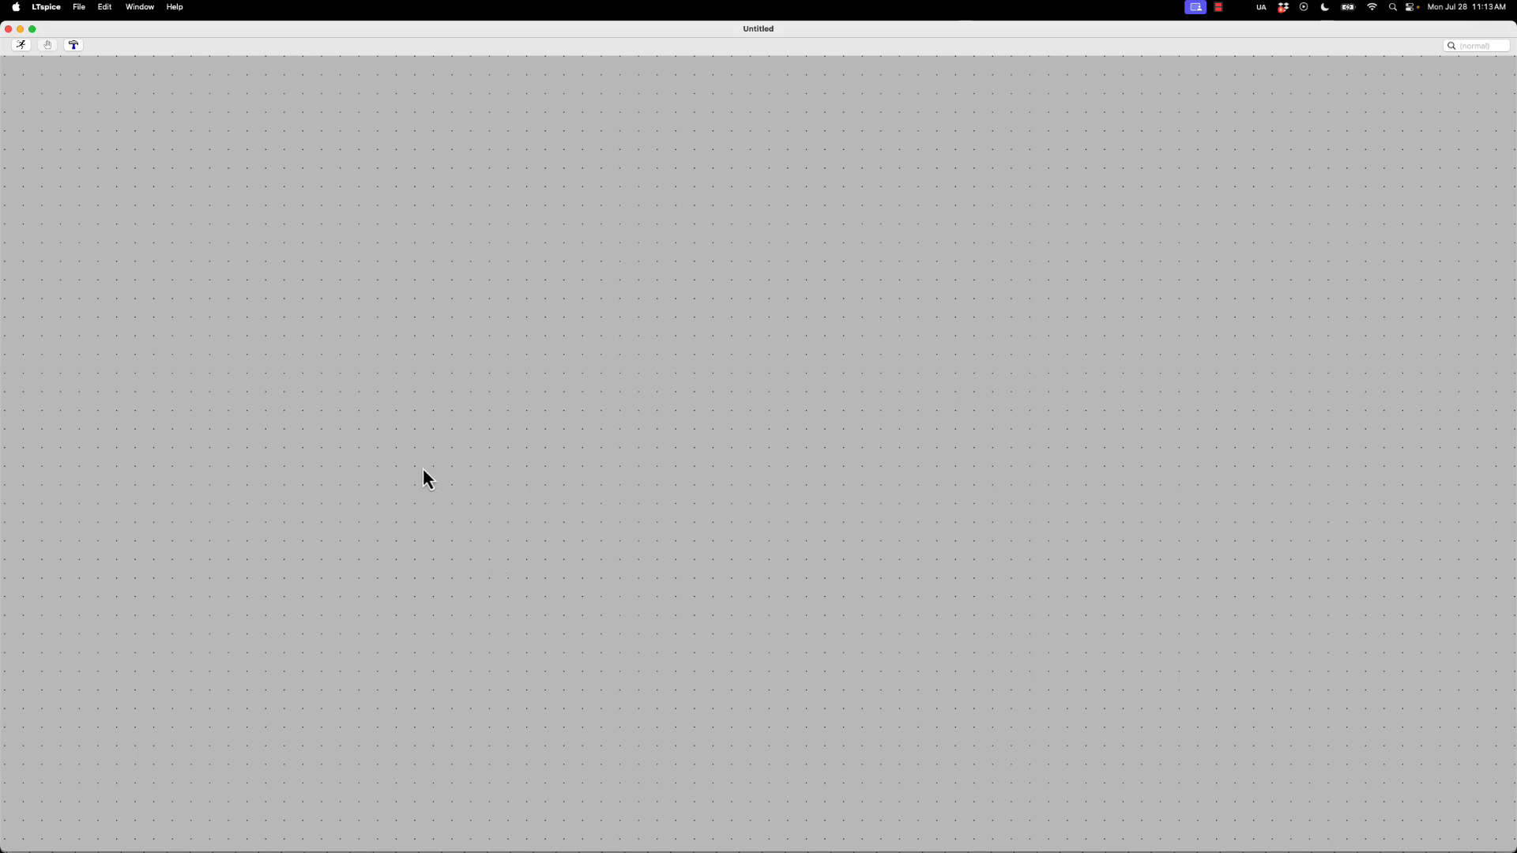
# Place one upright voltage source on the blank schematic
pyautogui.press('v')
pyautogui.scroll(3, 413, 472)
pyautogui.press('Escape')
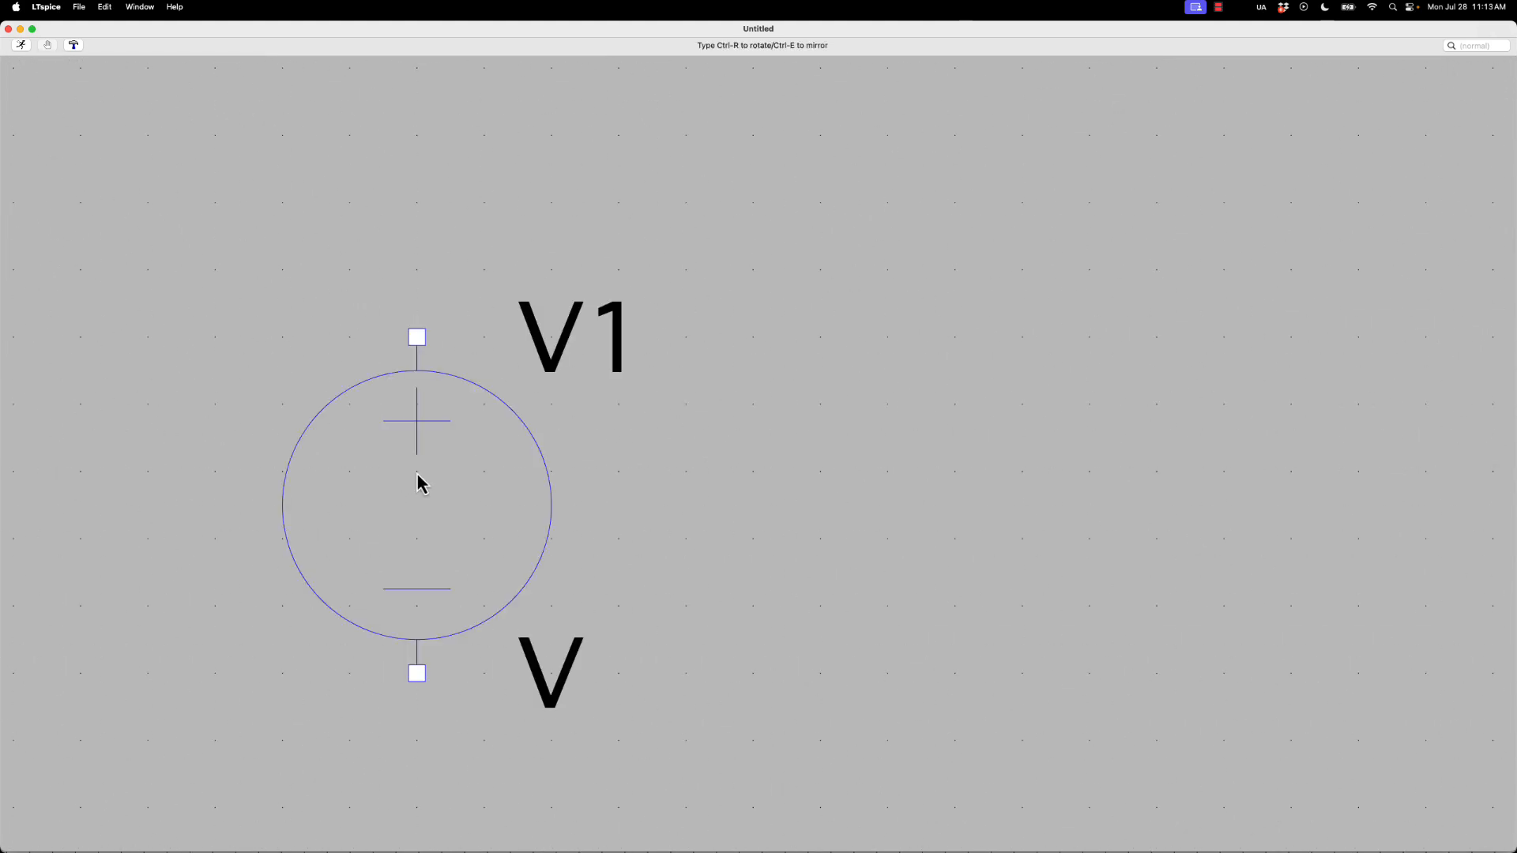
pyautogui.click(418, 415)
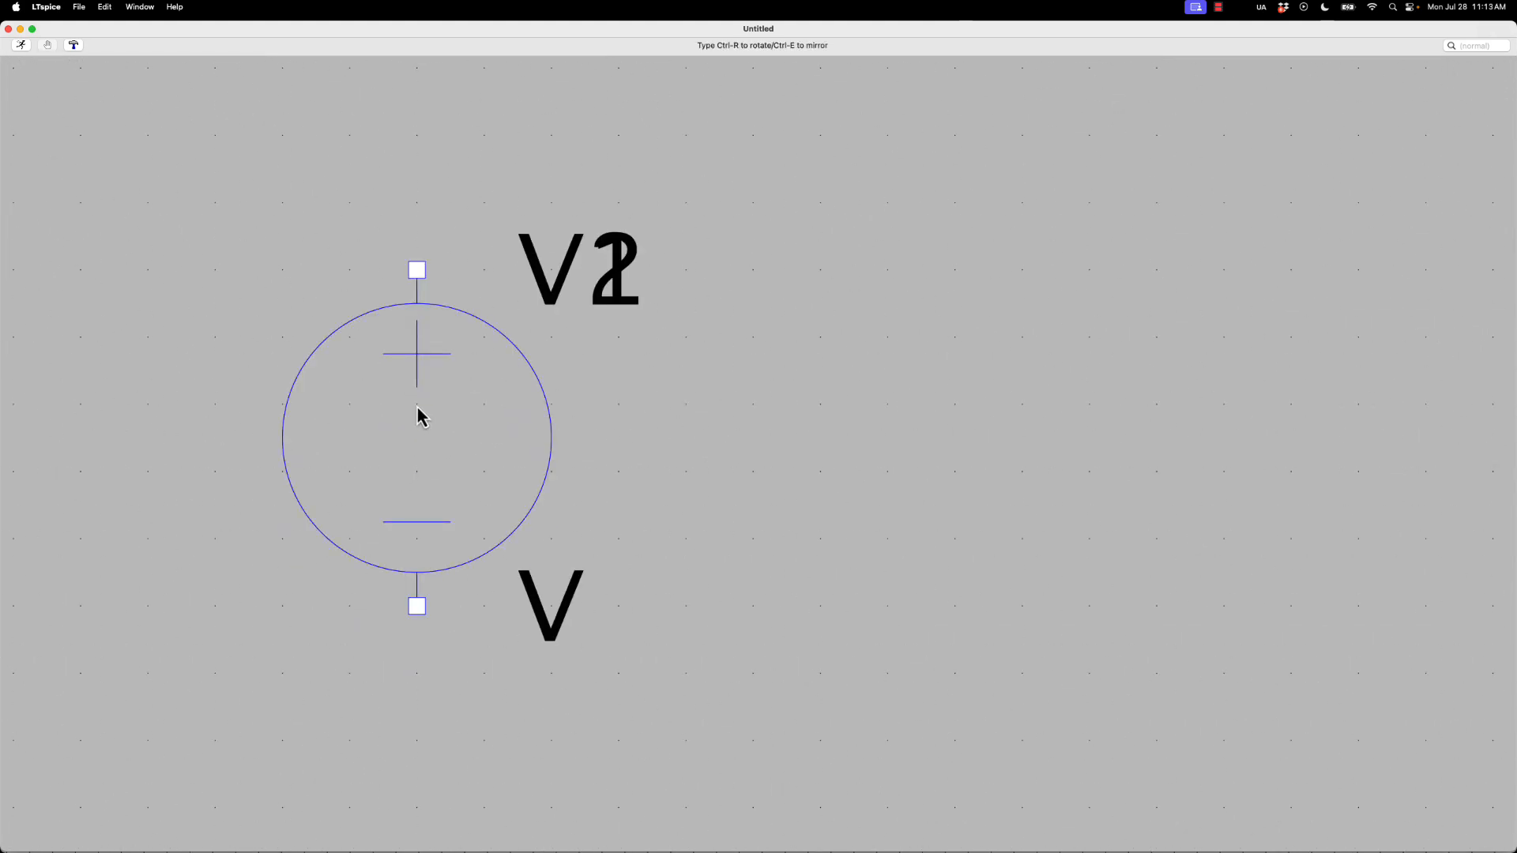
pyautogui.press('Escape')
pyautogui.scroll(-4, 418, 407)
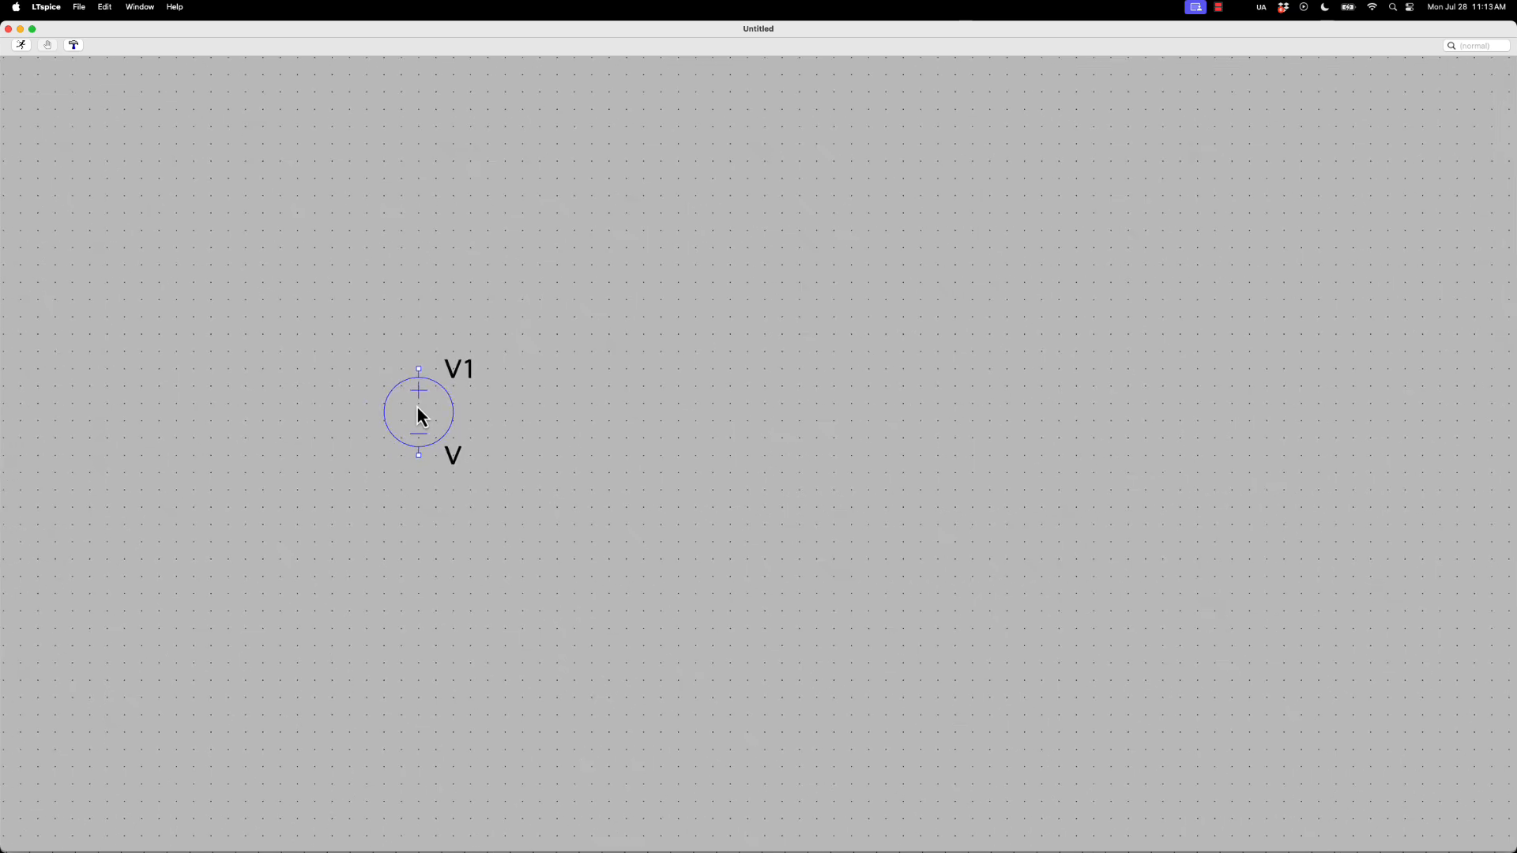
# Set the value of voltage source V1 to Vs
pyautogui.rightClick(452, 456)
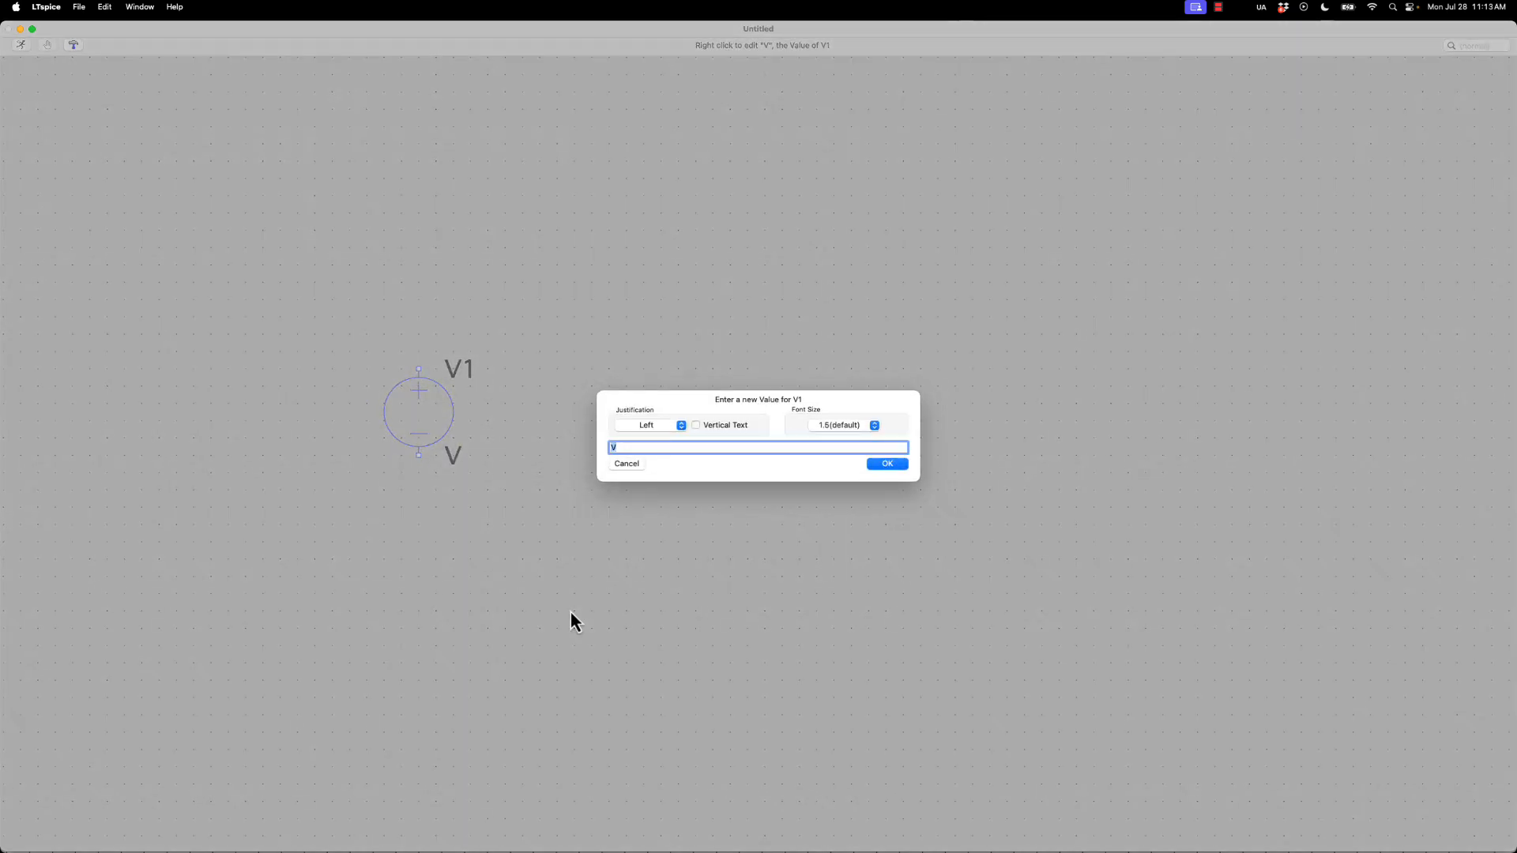
pyautogui.write('Vs')
pyautogui.click(886, 463)
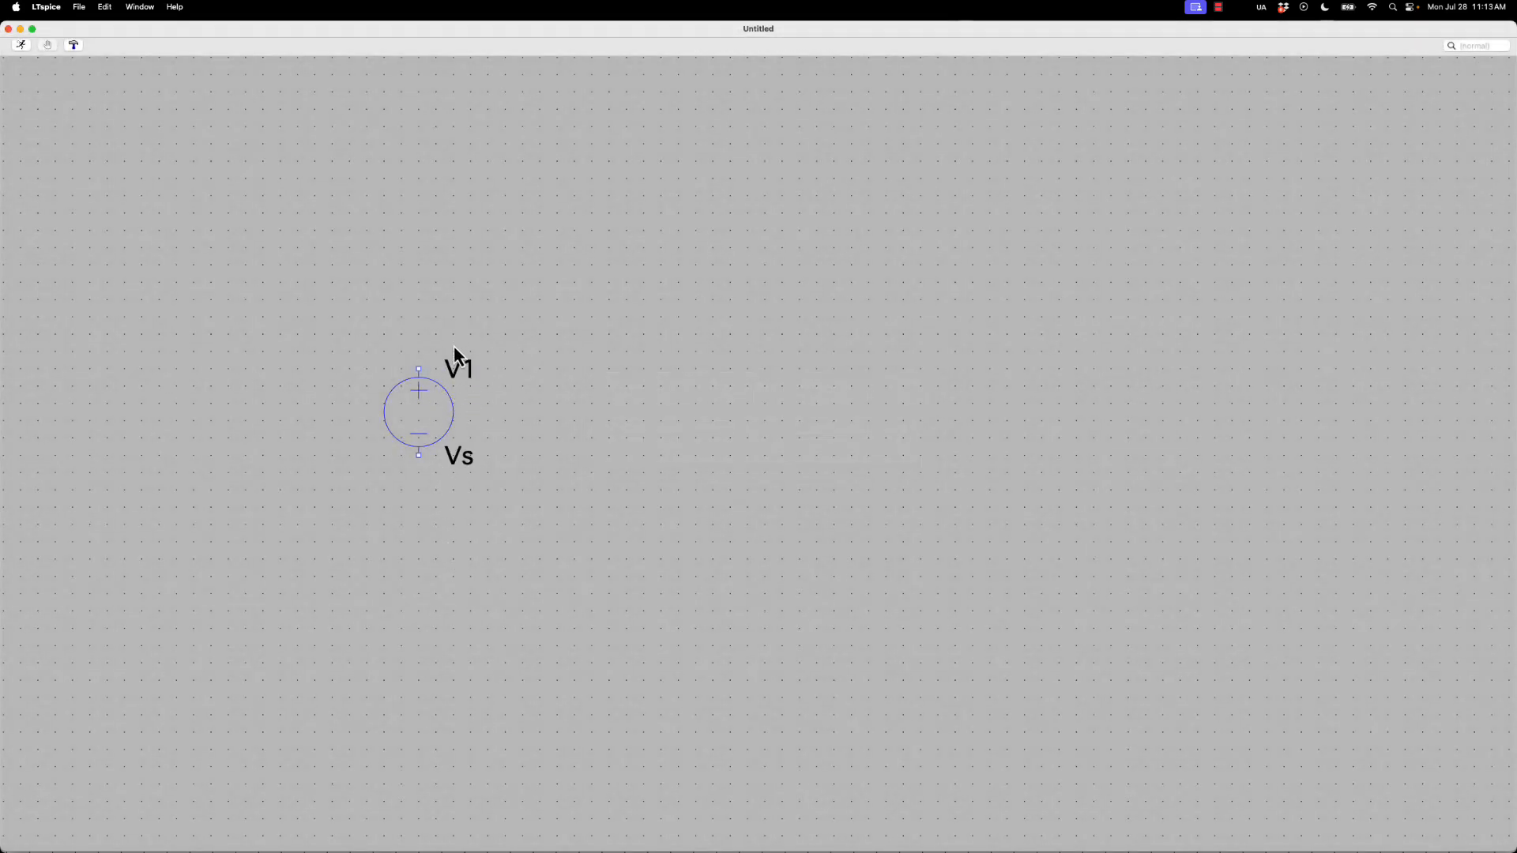
# Place a horizontal resistor above and to the right of the voltage source
pyautogui.press('r')
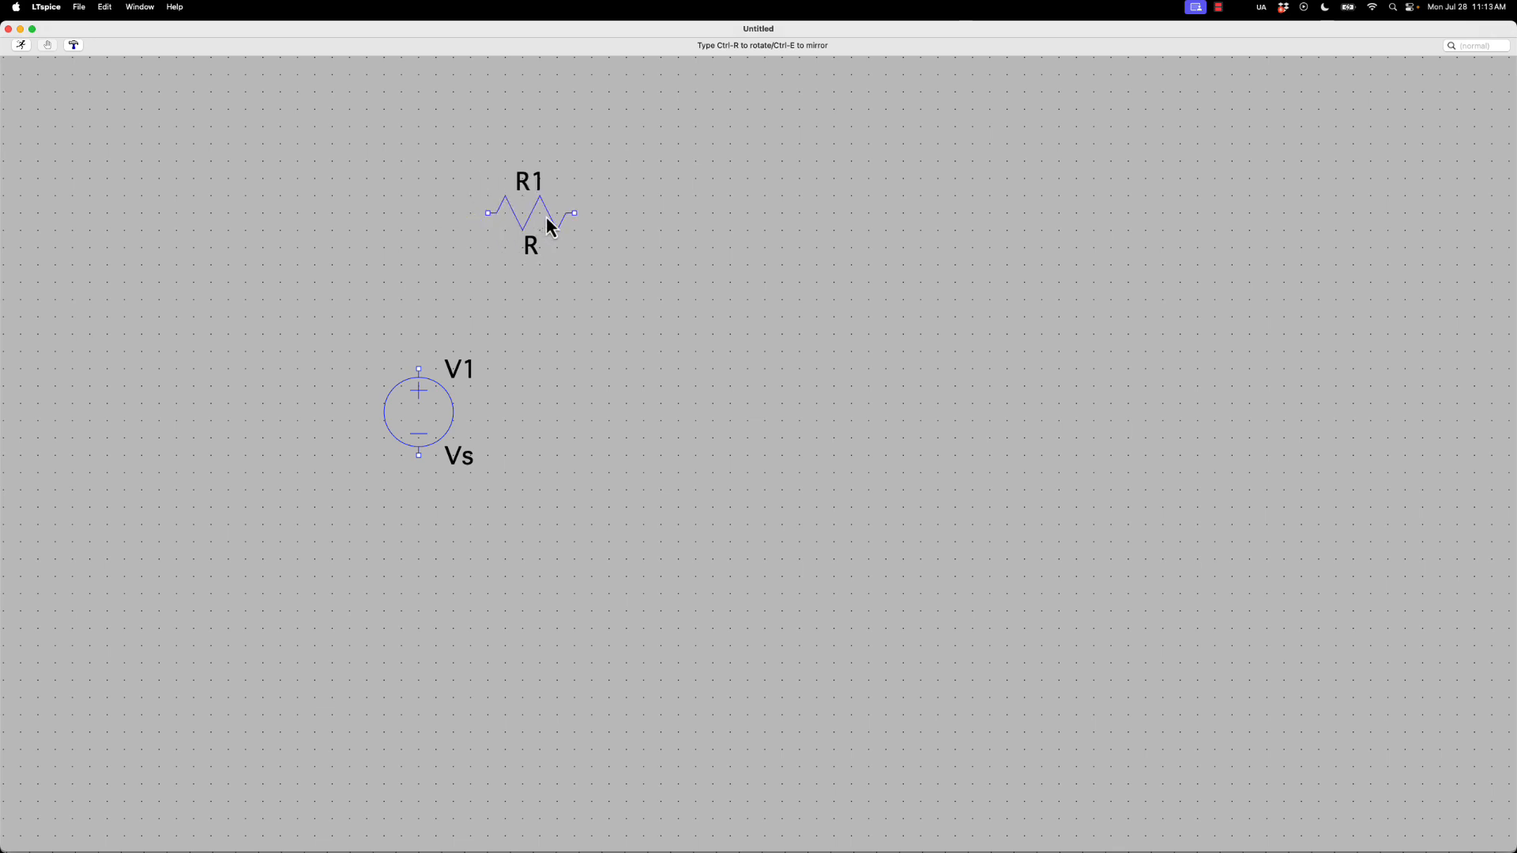
pyautogui.click(552, 221)
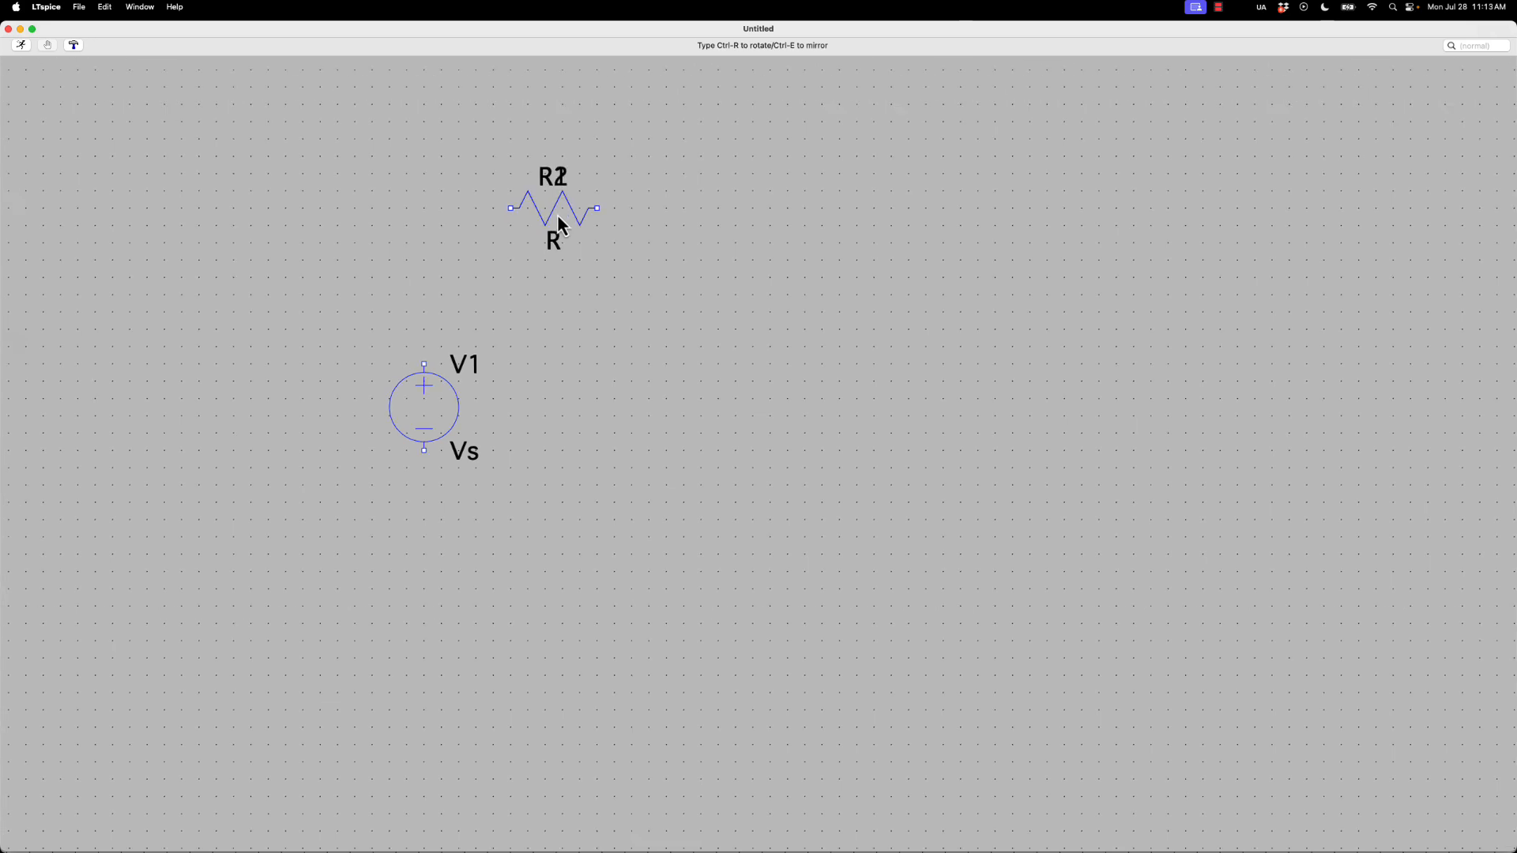
pyautogui.press('Escape')
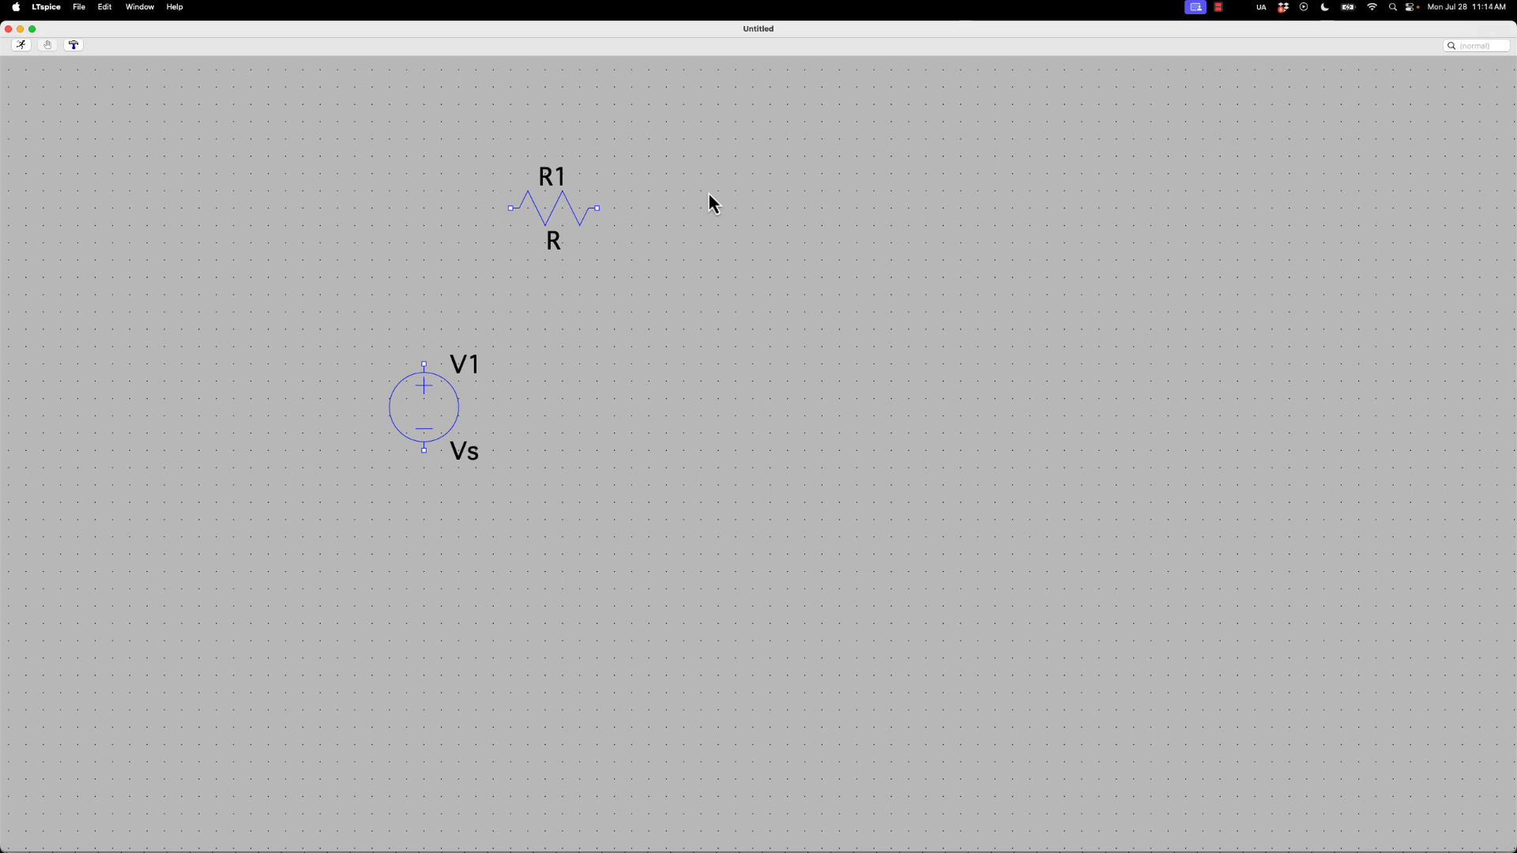
# Place a vertical capacitor level with the voltage source, to the right of the resistor
pyautogui.press('c')
pyautogui.click(822, 402)
pyautogui.press('Escape')
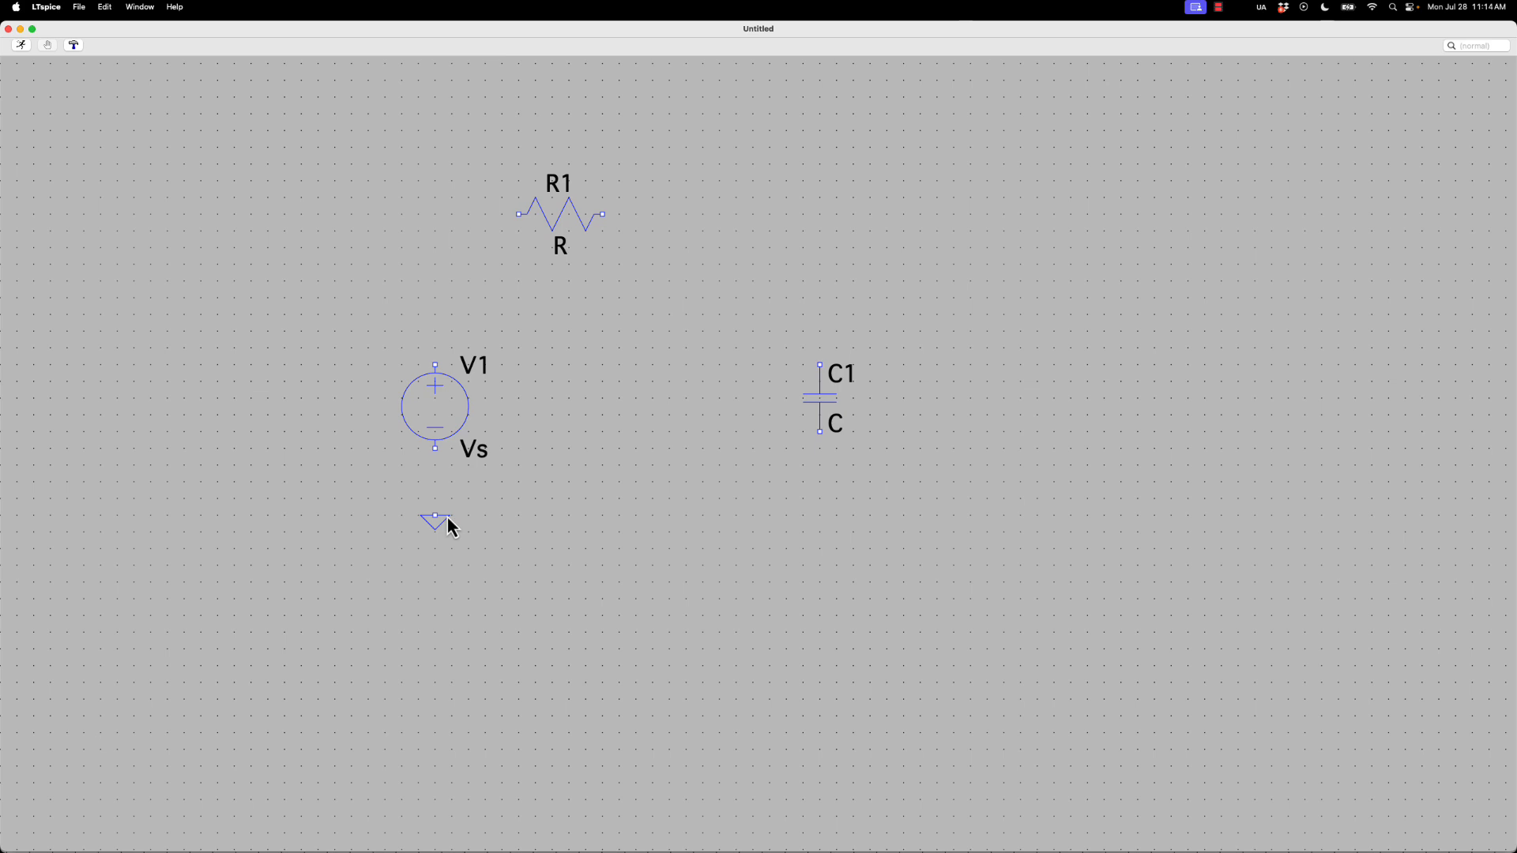
# Place a voltage controlled switch (sw) to the right of R1, rotated so its contacts run horizontally in line with the resistor
pyautogui.press('p')
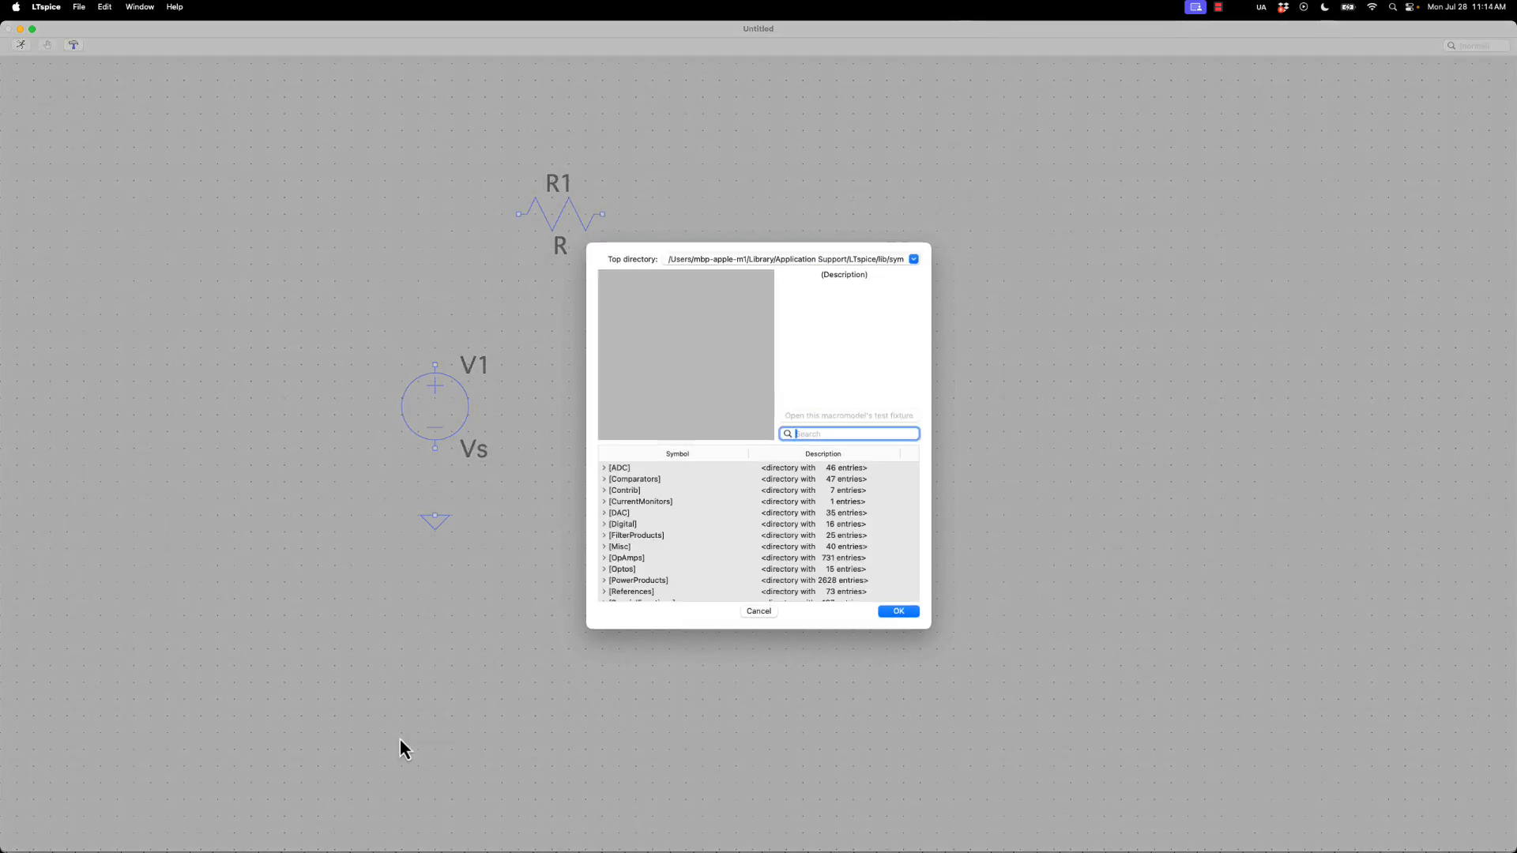
pyautogui.write('sw')
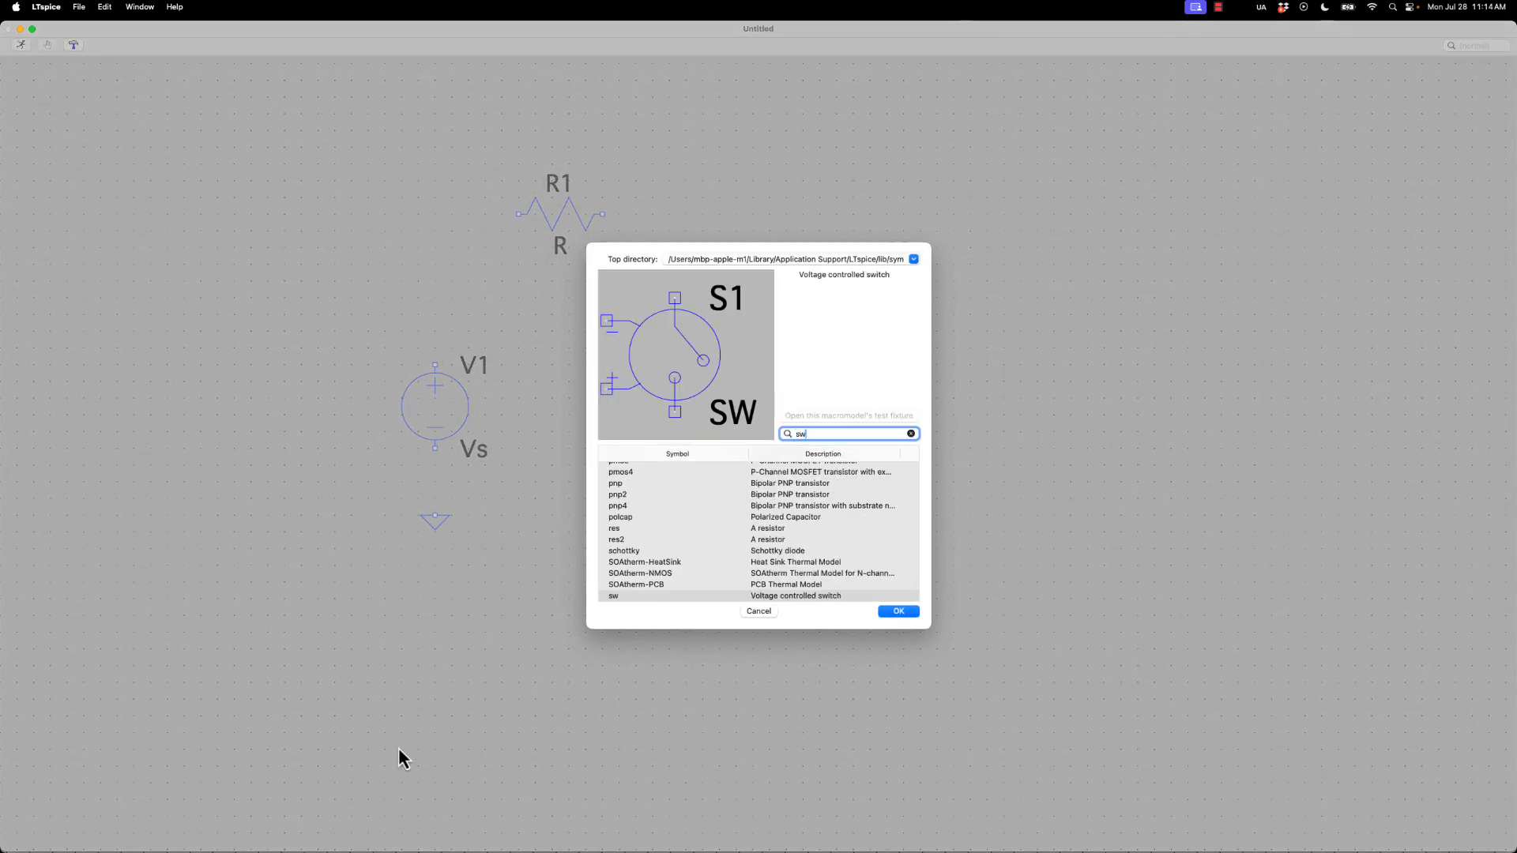
pyautogui.click(893, 615)
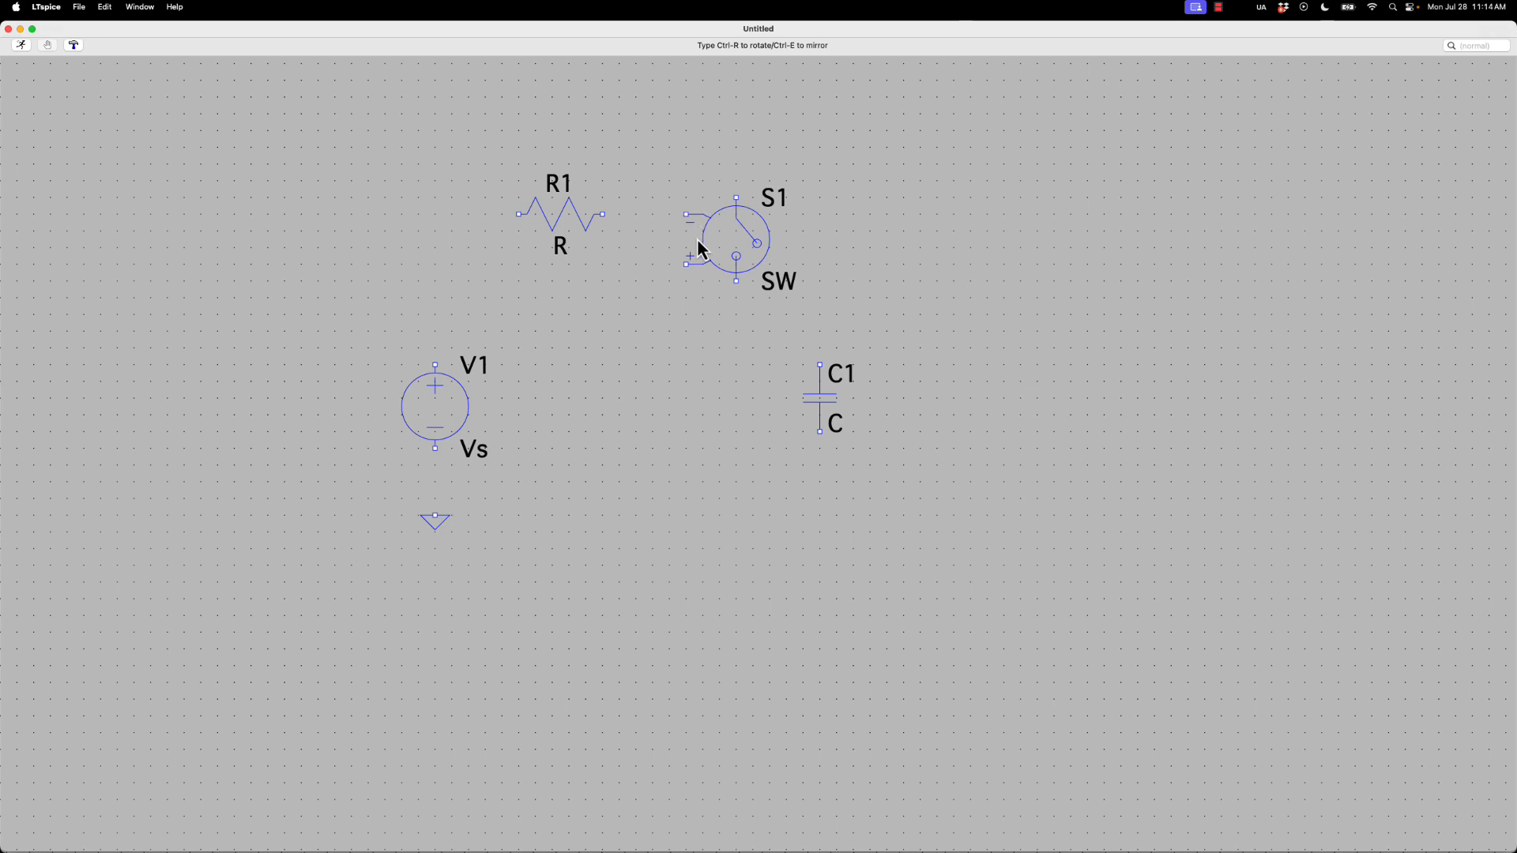
pyautogui.hotkey('ctrl', 'r')
pyautogui.hotkey('ctrl', 'r')
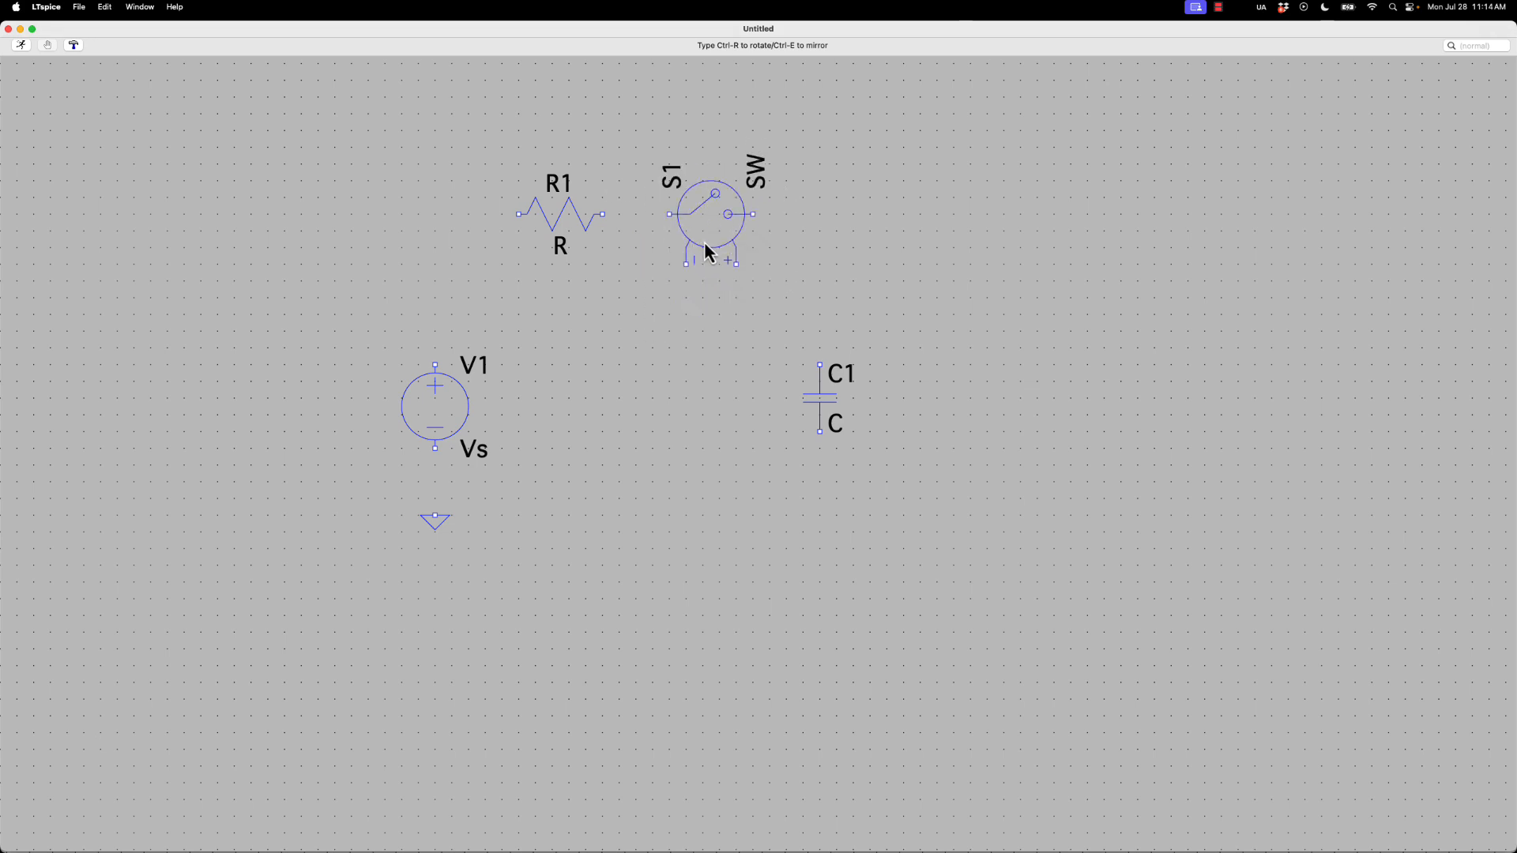
pyautogui.click(705, 244)
pyautogui.press('Escape')
# Wire the ground symbol to the negative terminal of voltage source V1
pyautogui.press('F3')
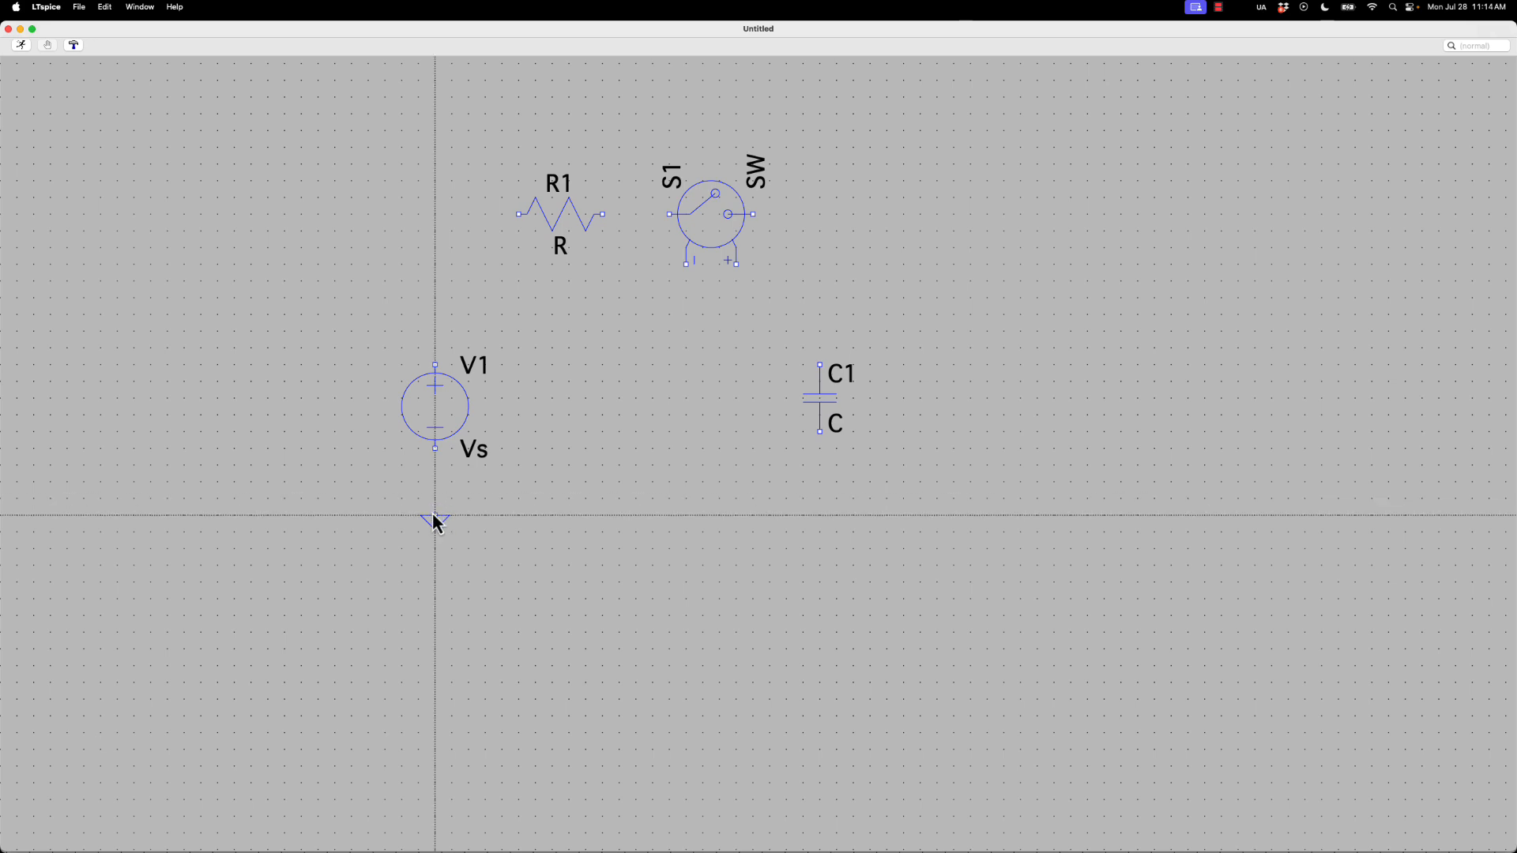
pyautogui.click(434, 515)
pyautogui.click(435, 448)
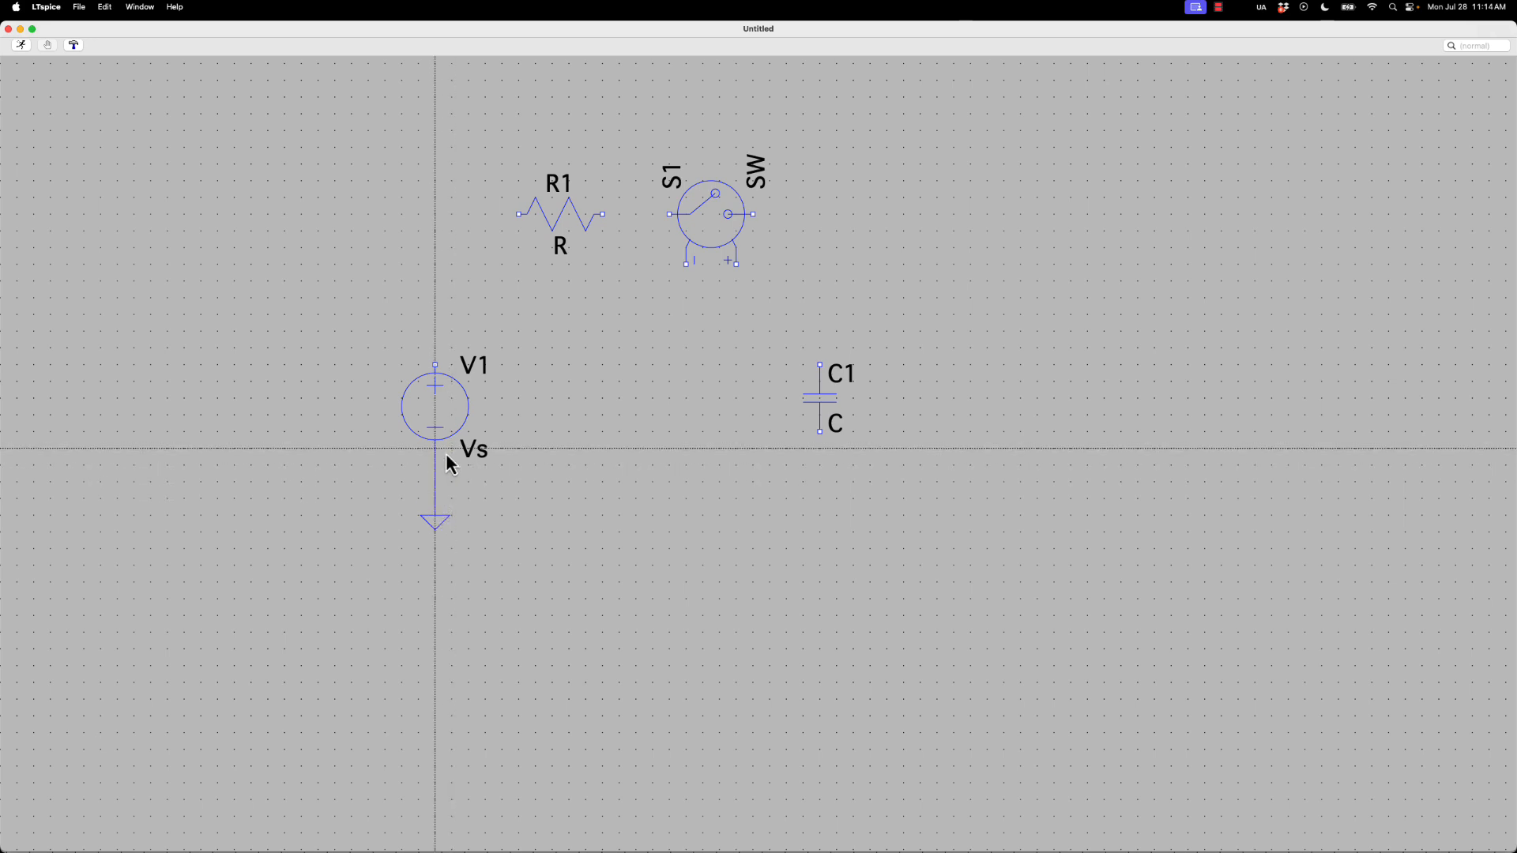
# Wire V1's positive terminal in series through R1 and the contacts of switch S1 to the upper terminal of C1
pyautogui.click(434, 366)
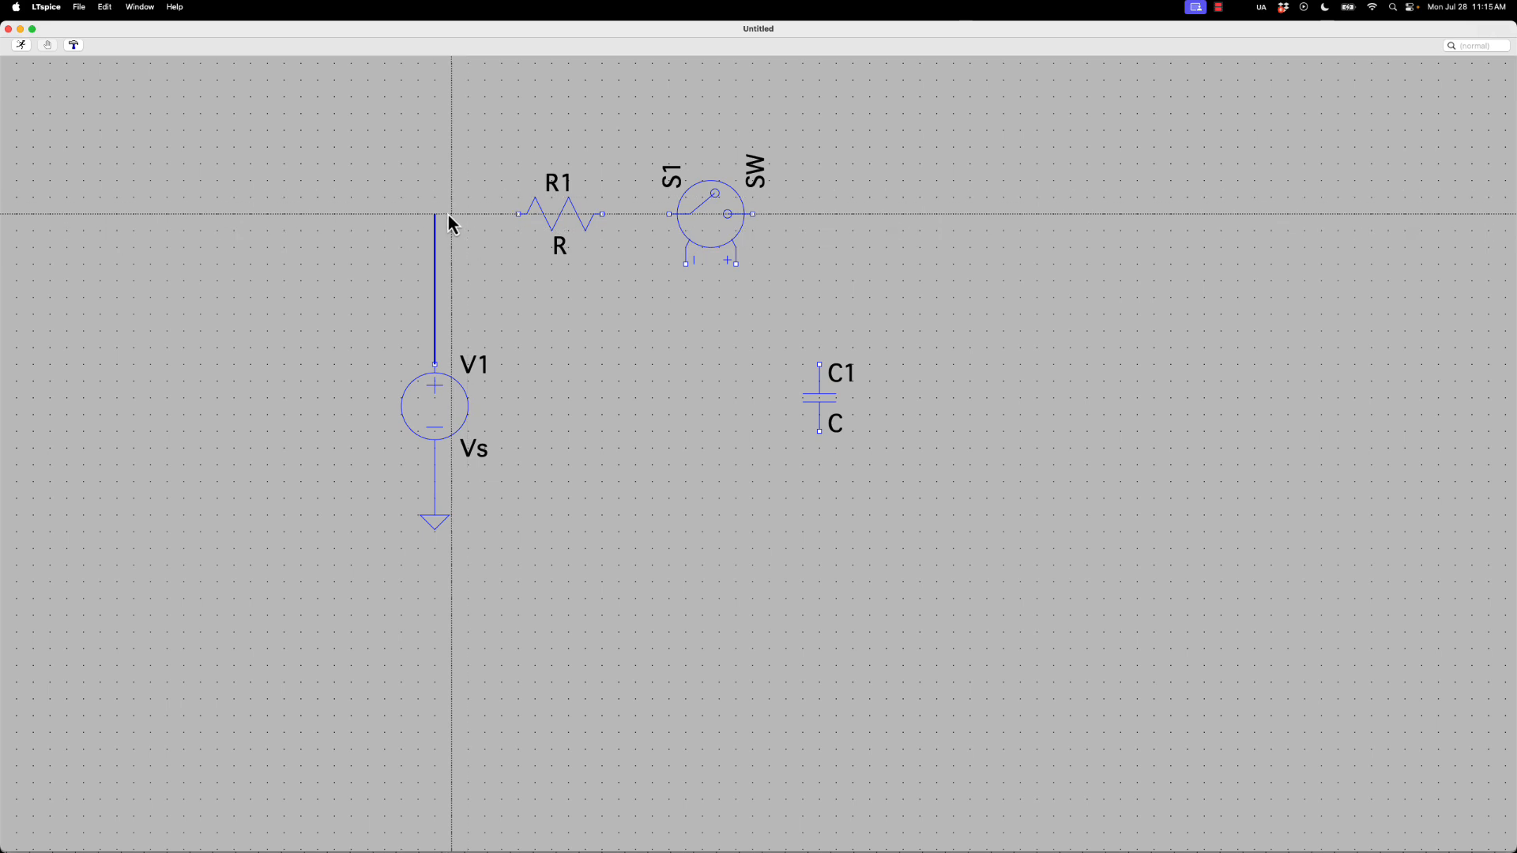
pyautogui.click(517, 213)
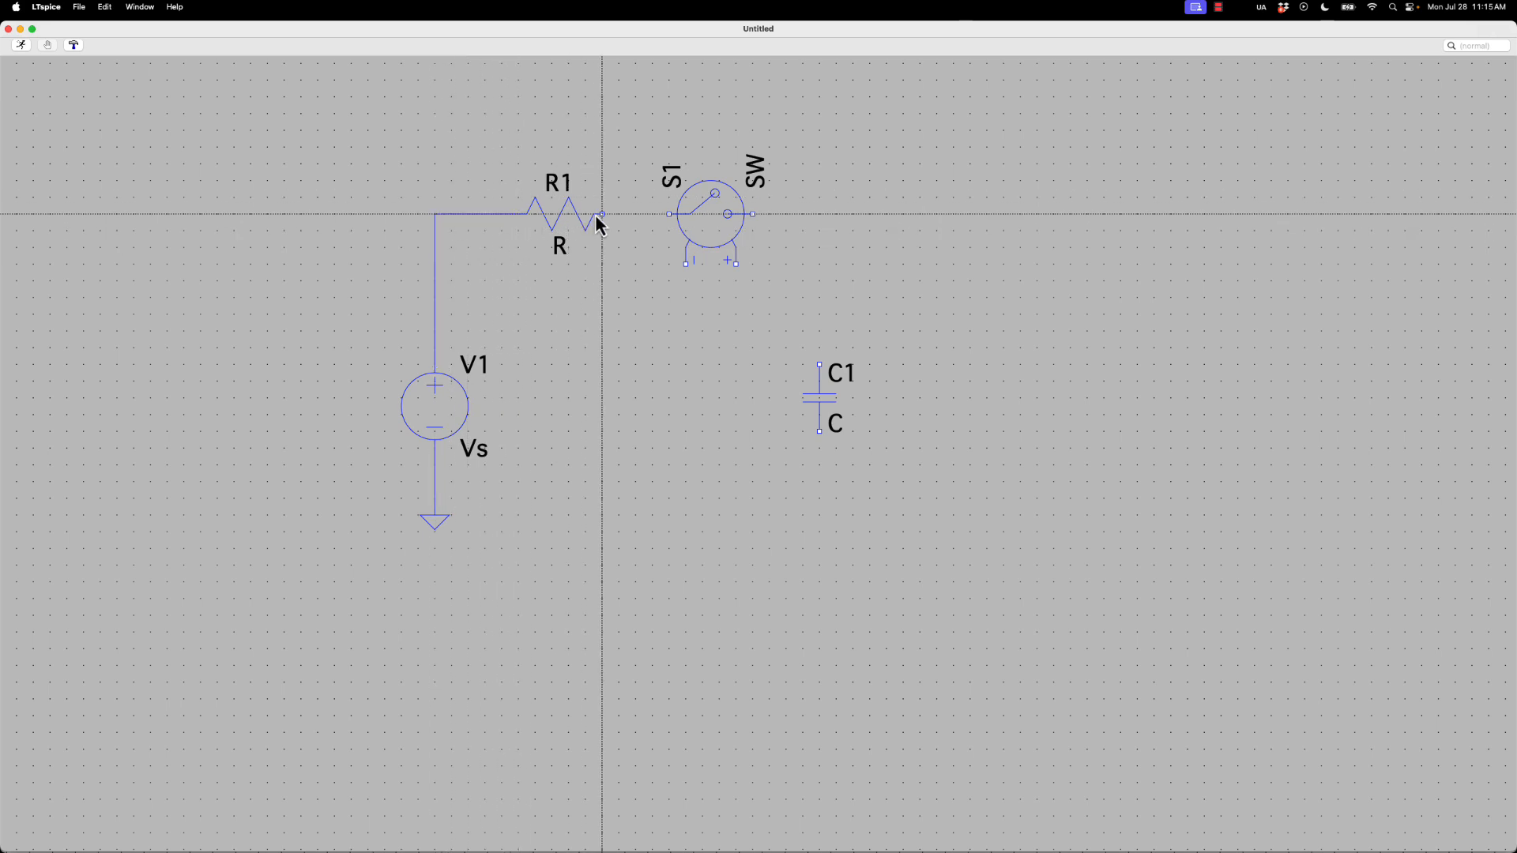
pyautogui.click(600, 214)
pyautogui.click(669, 214)
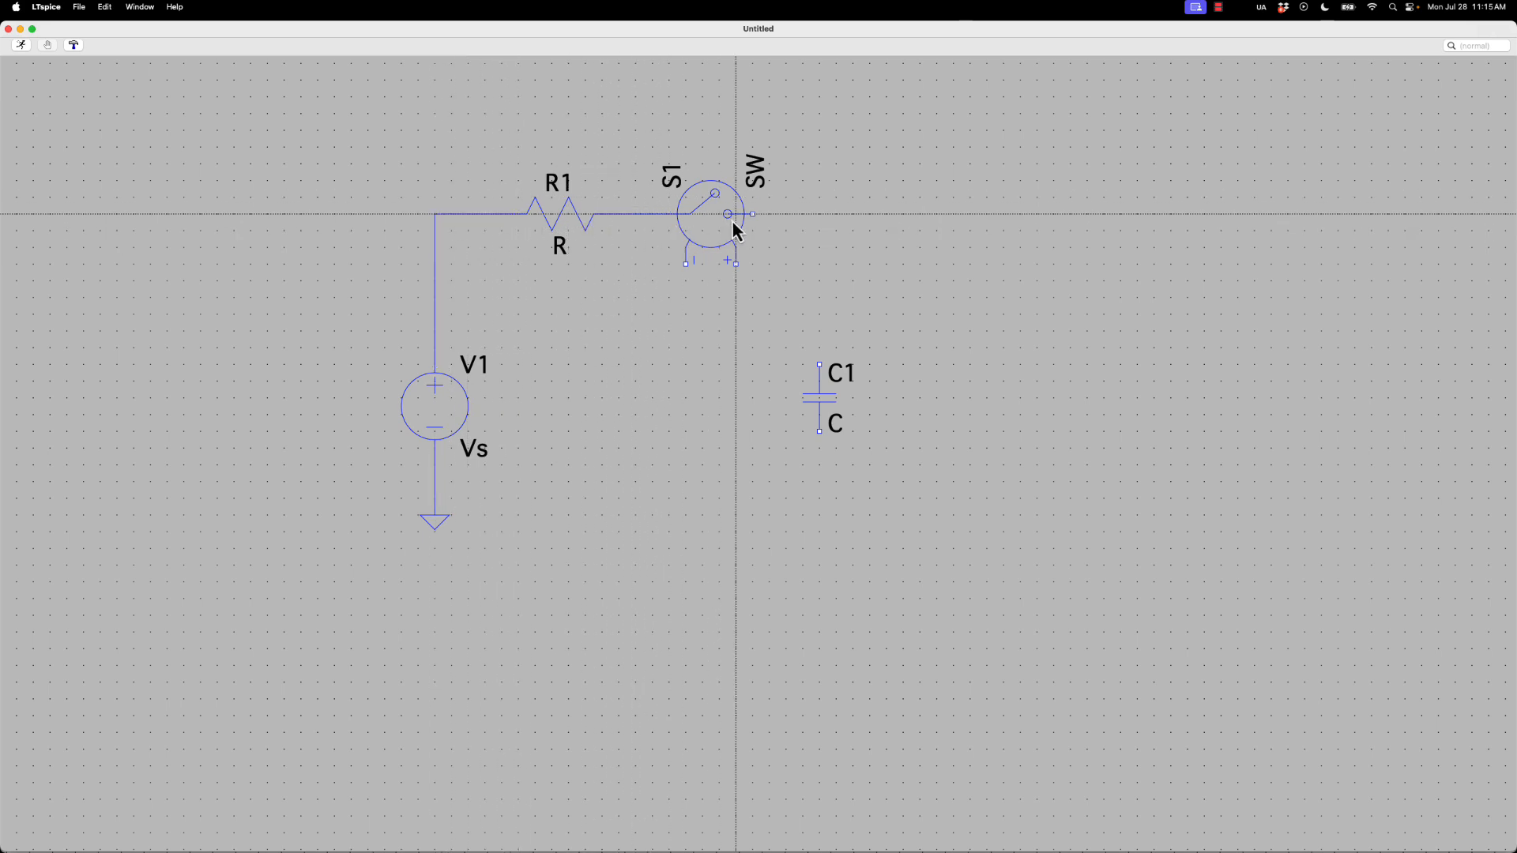
pyautogui.click(752, 214)
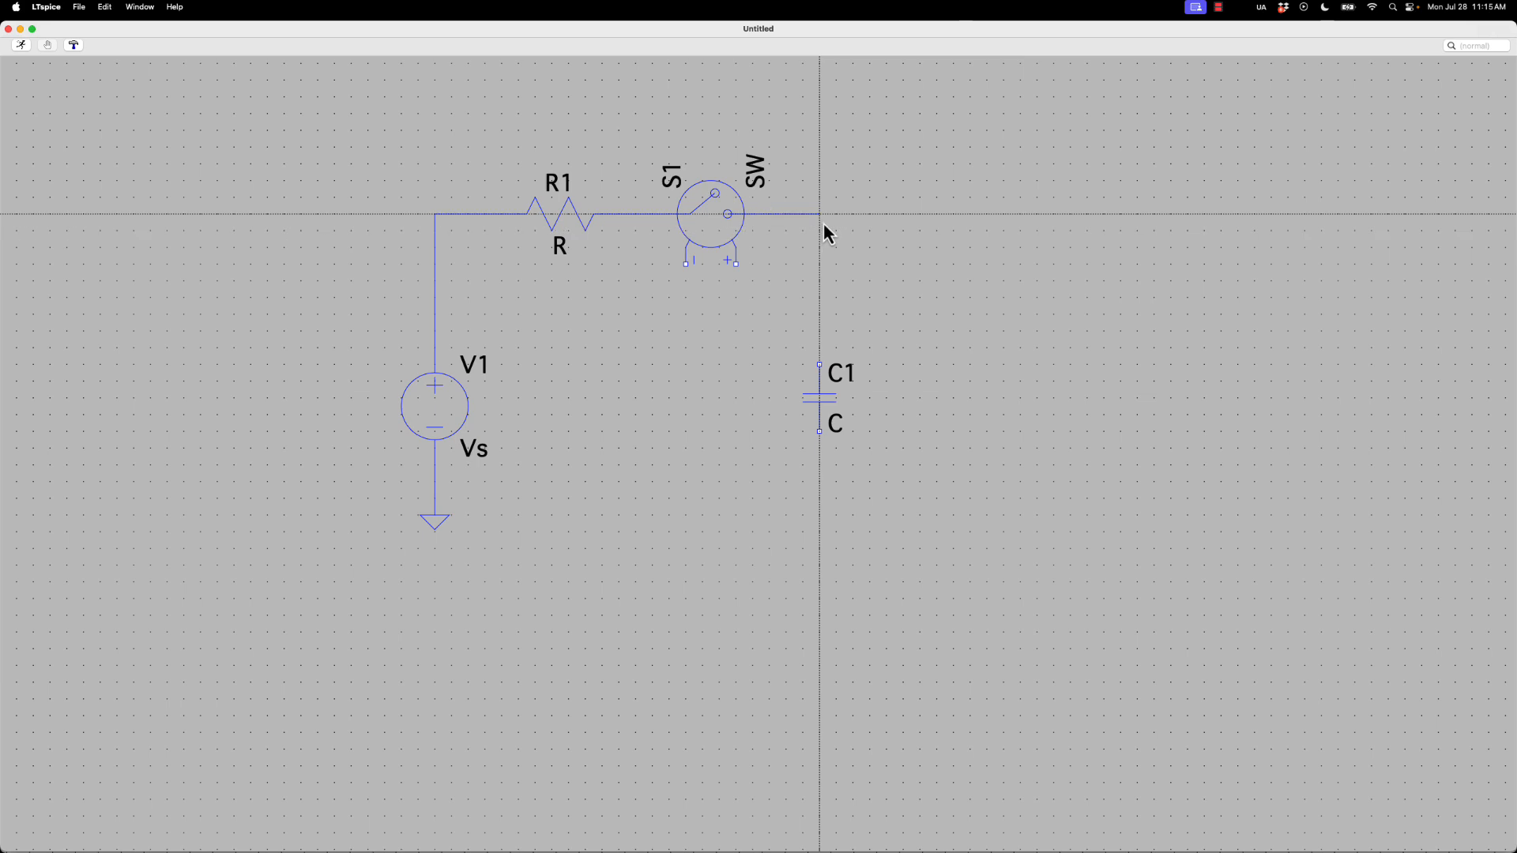
pyautogui.click(822, 365)
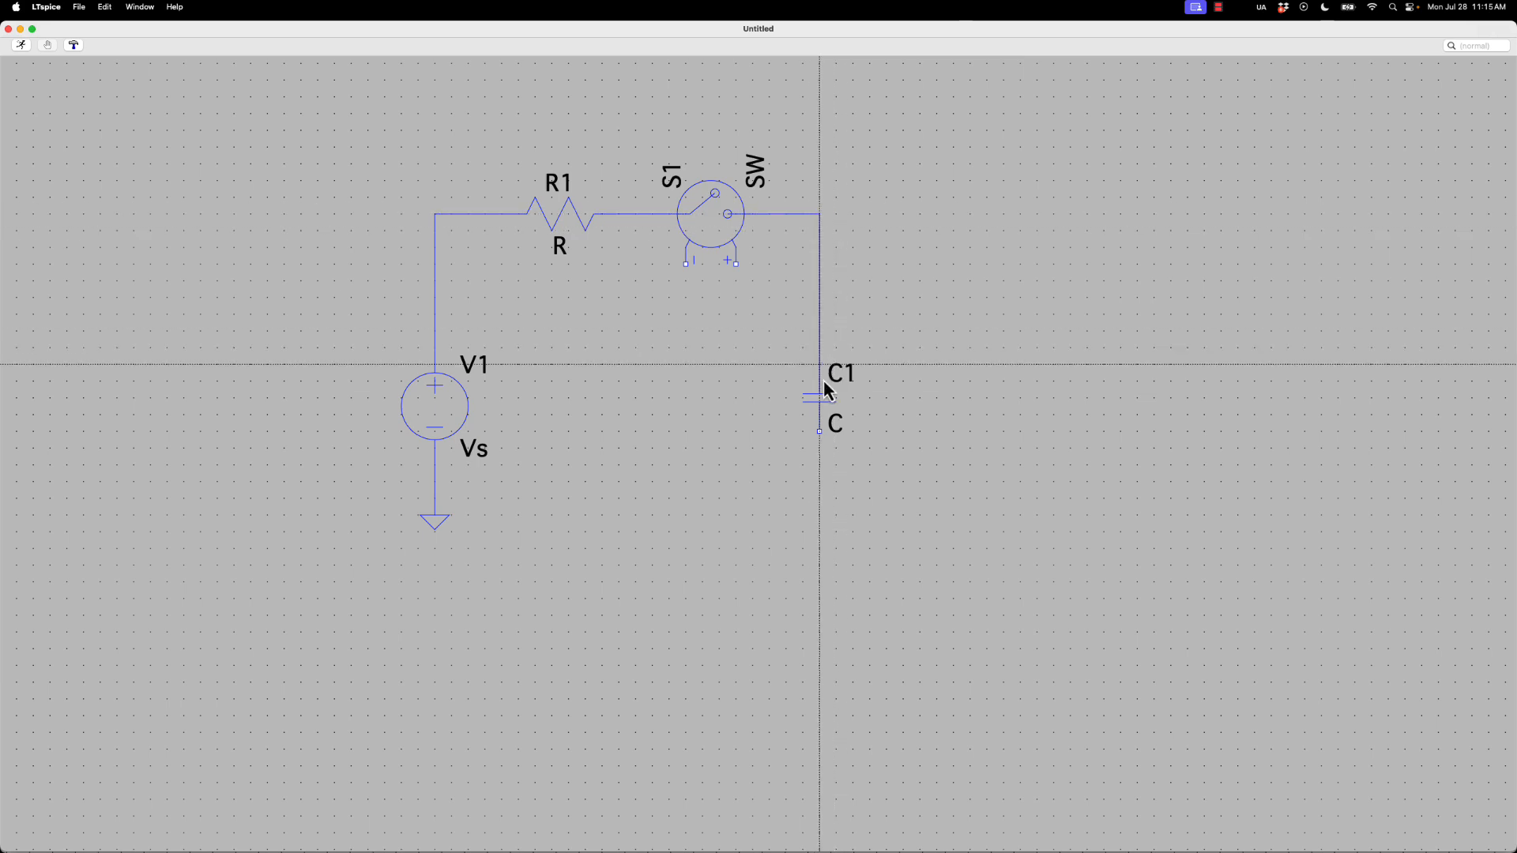
# Wire the lower terminal of C1 back to the grounded node below V1 to close the loop
pyautogui.click(820, 431)
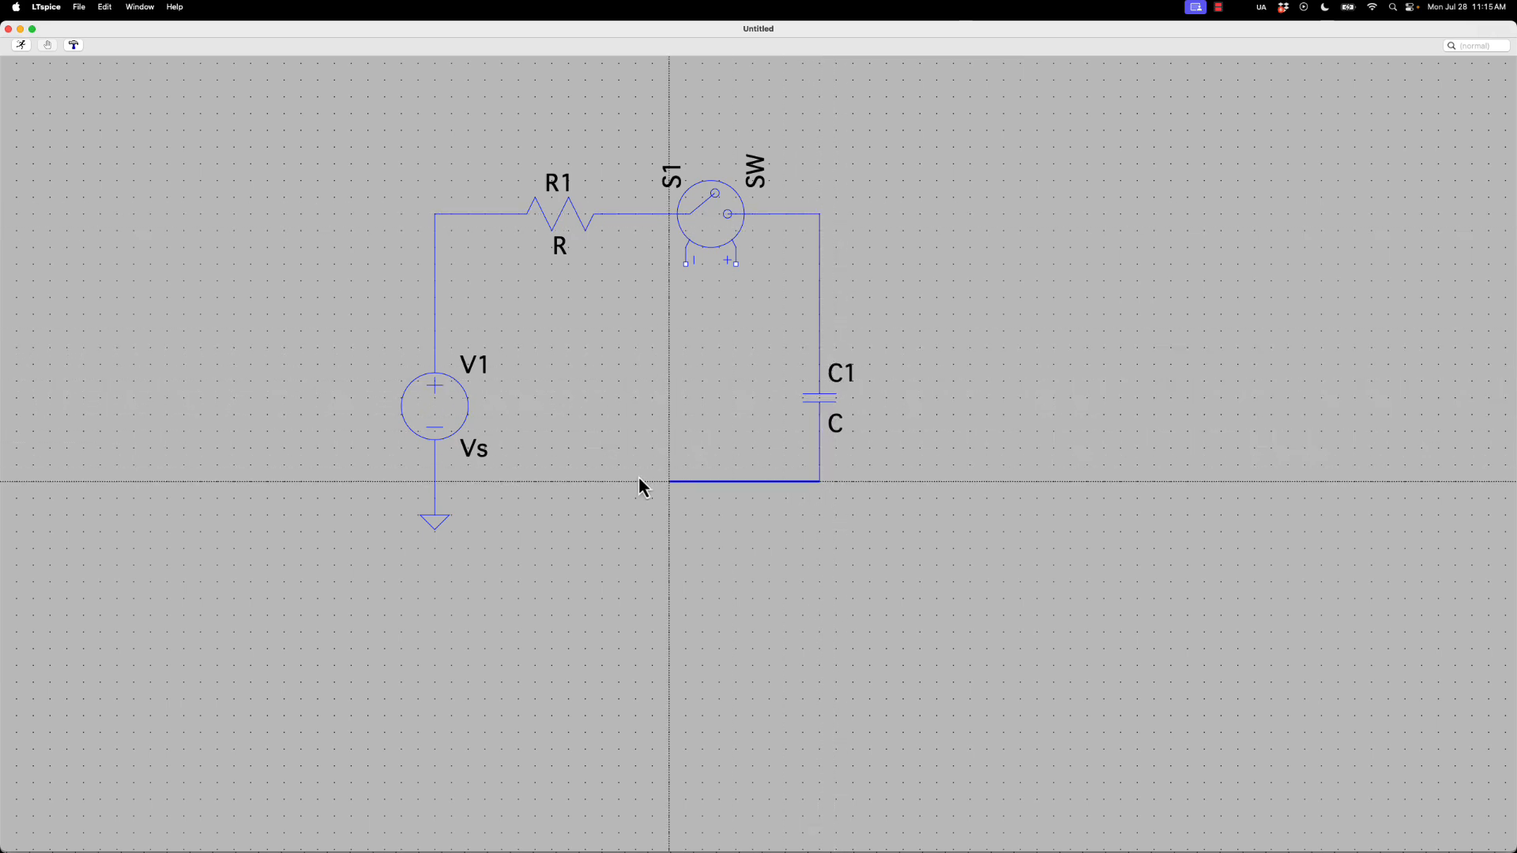
pyautogui.click(433, 480)
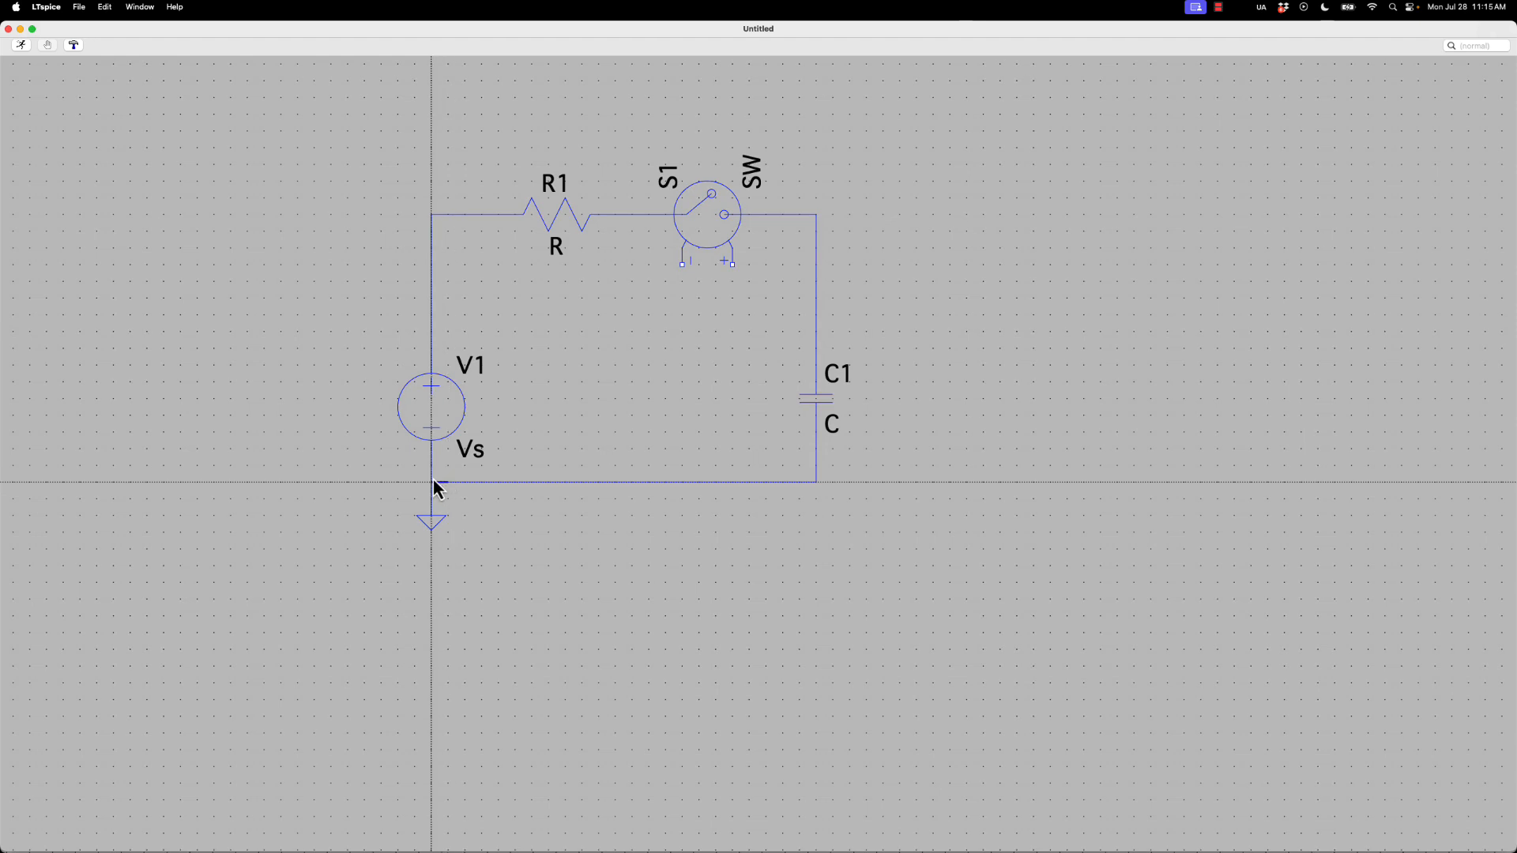
pyautogui.click(433, 482)
pyautogui.press('Escape')
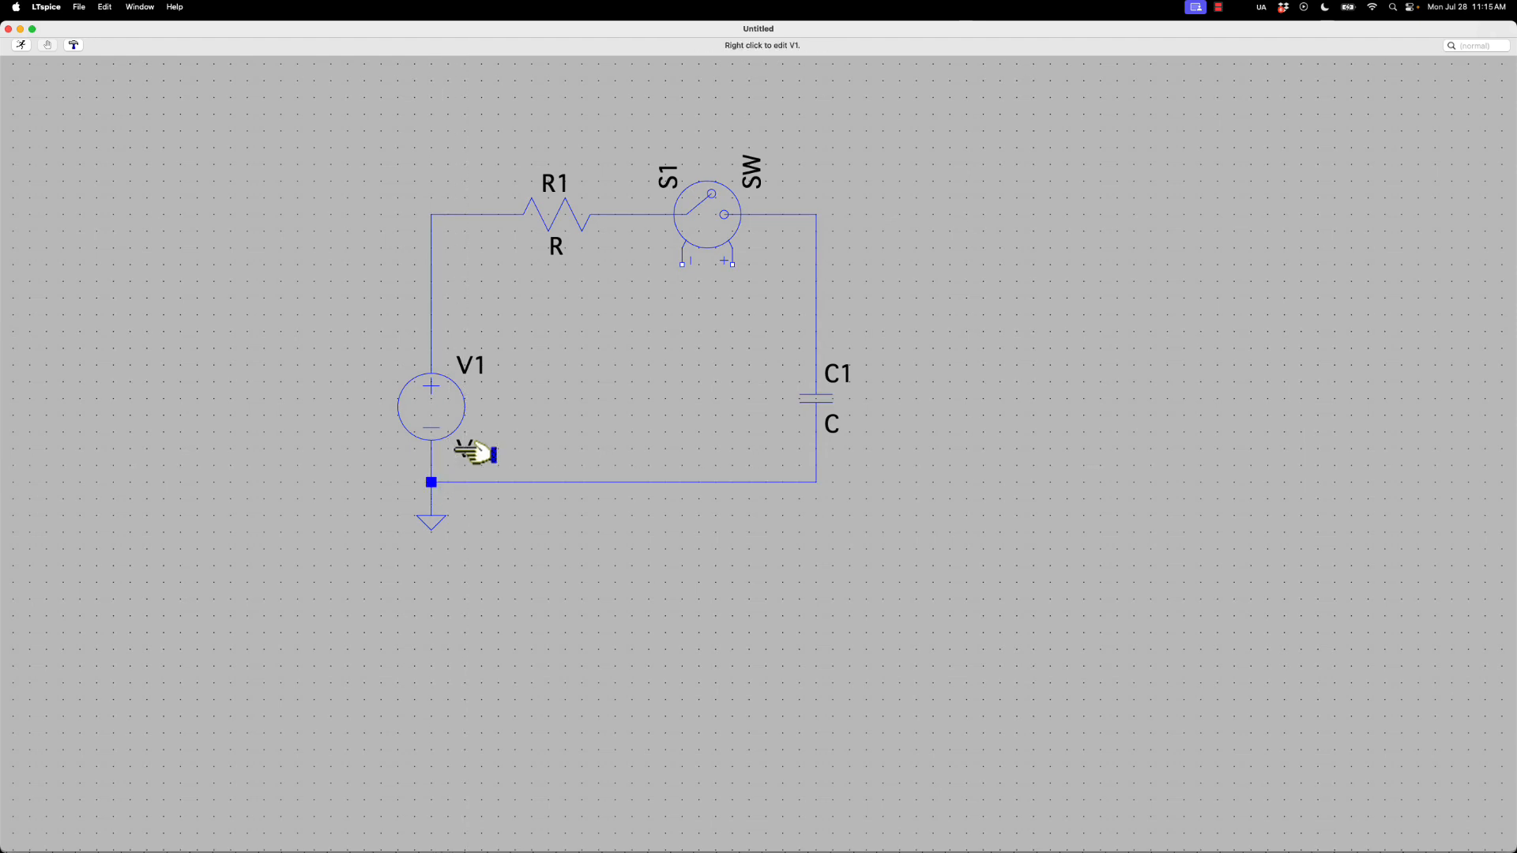
# Set the DC value of voltage source V1 to 5 V
pyautogui.press('space')
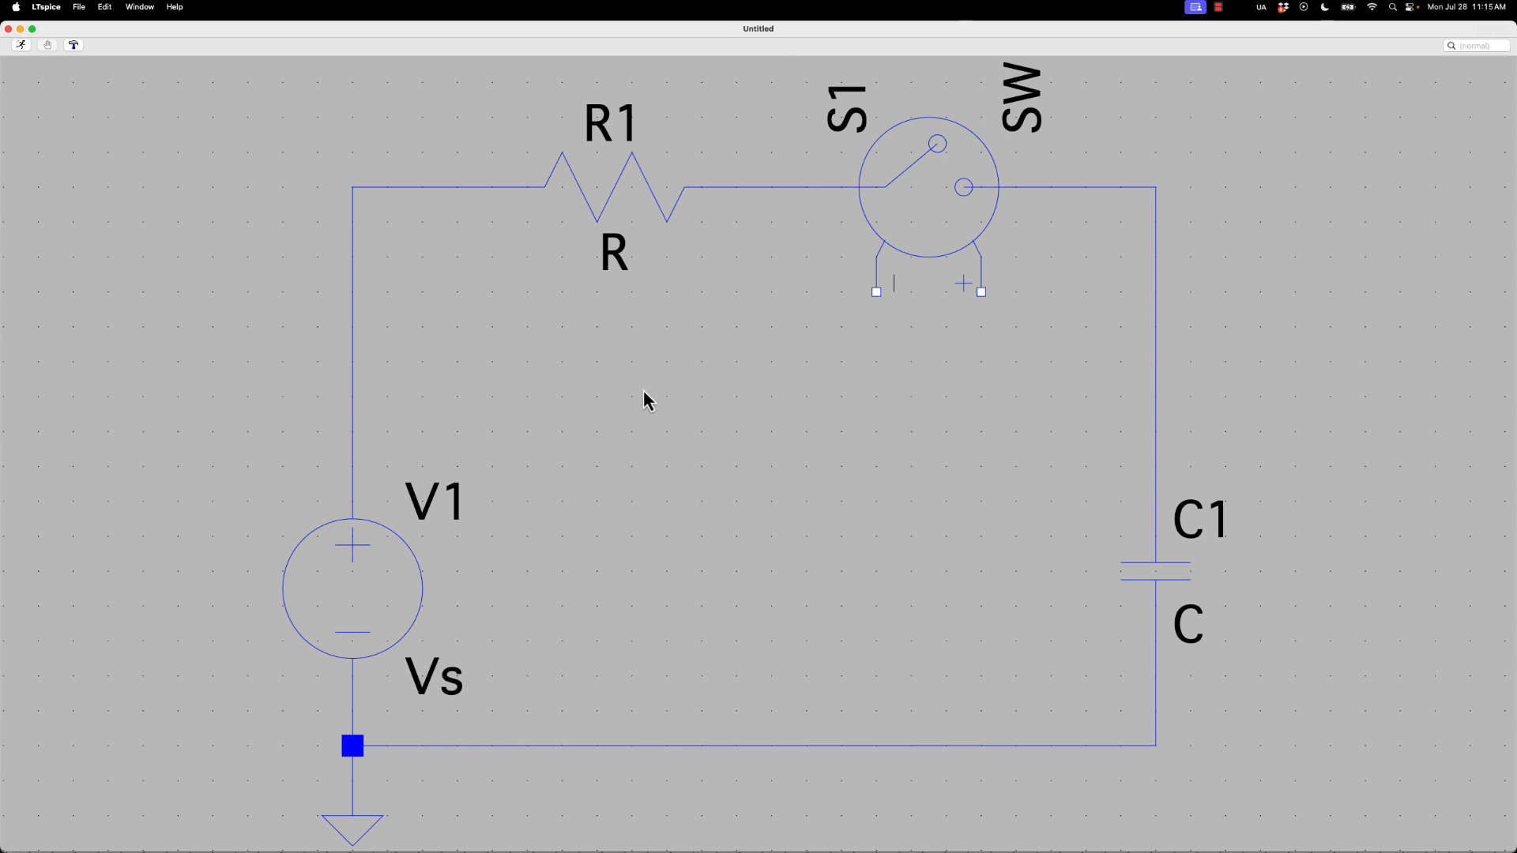
pyautogui.scroll(-2, 657, 387)
pyautogui.scroll(-3, 658, 383)
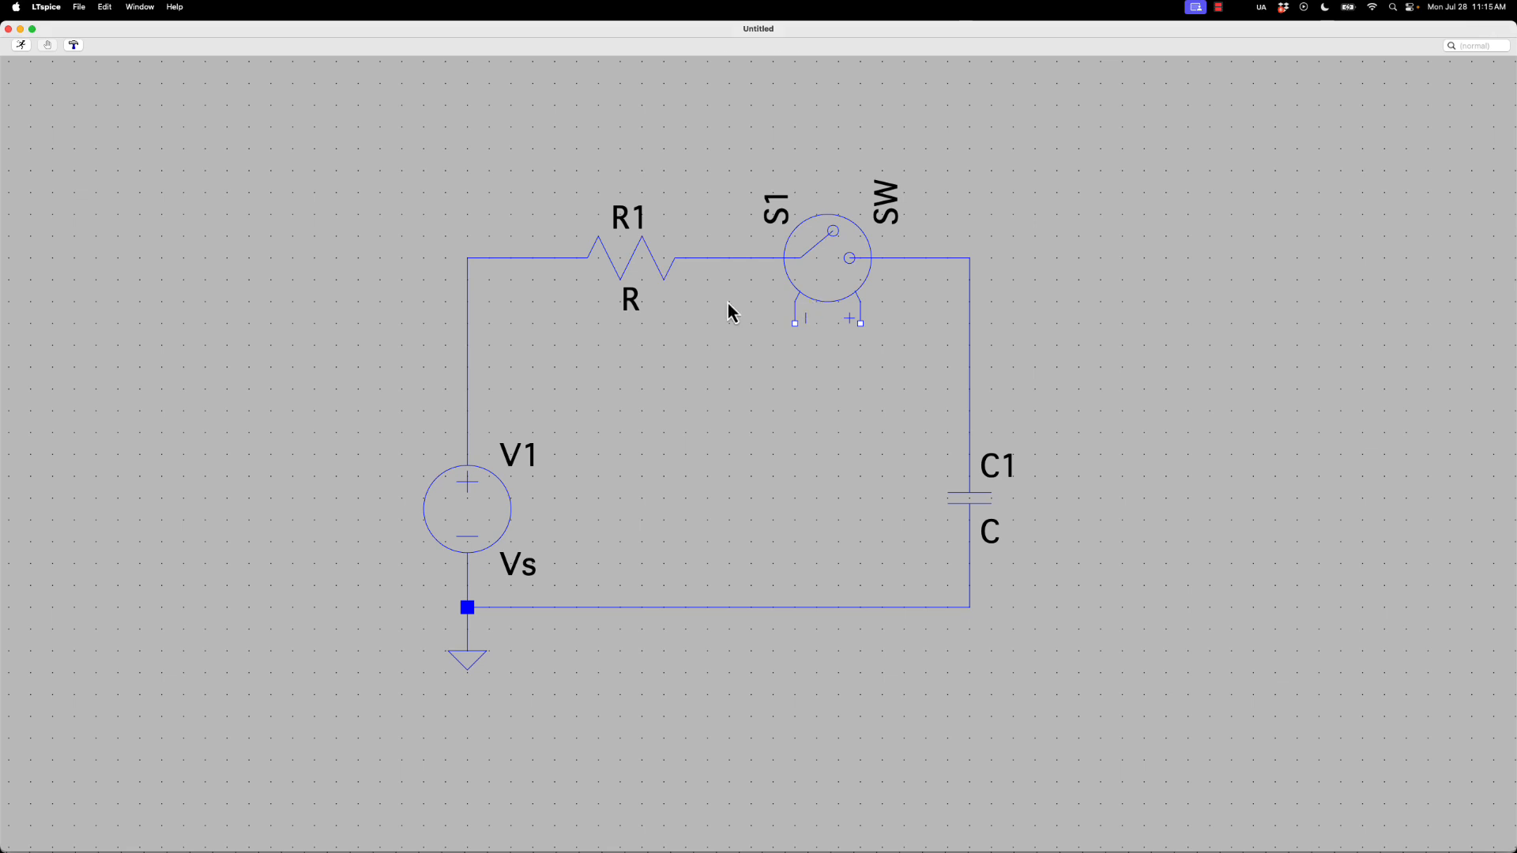
pyautogui.rightClick(455, 566)
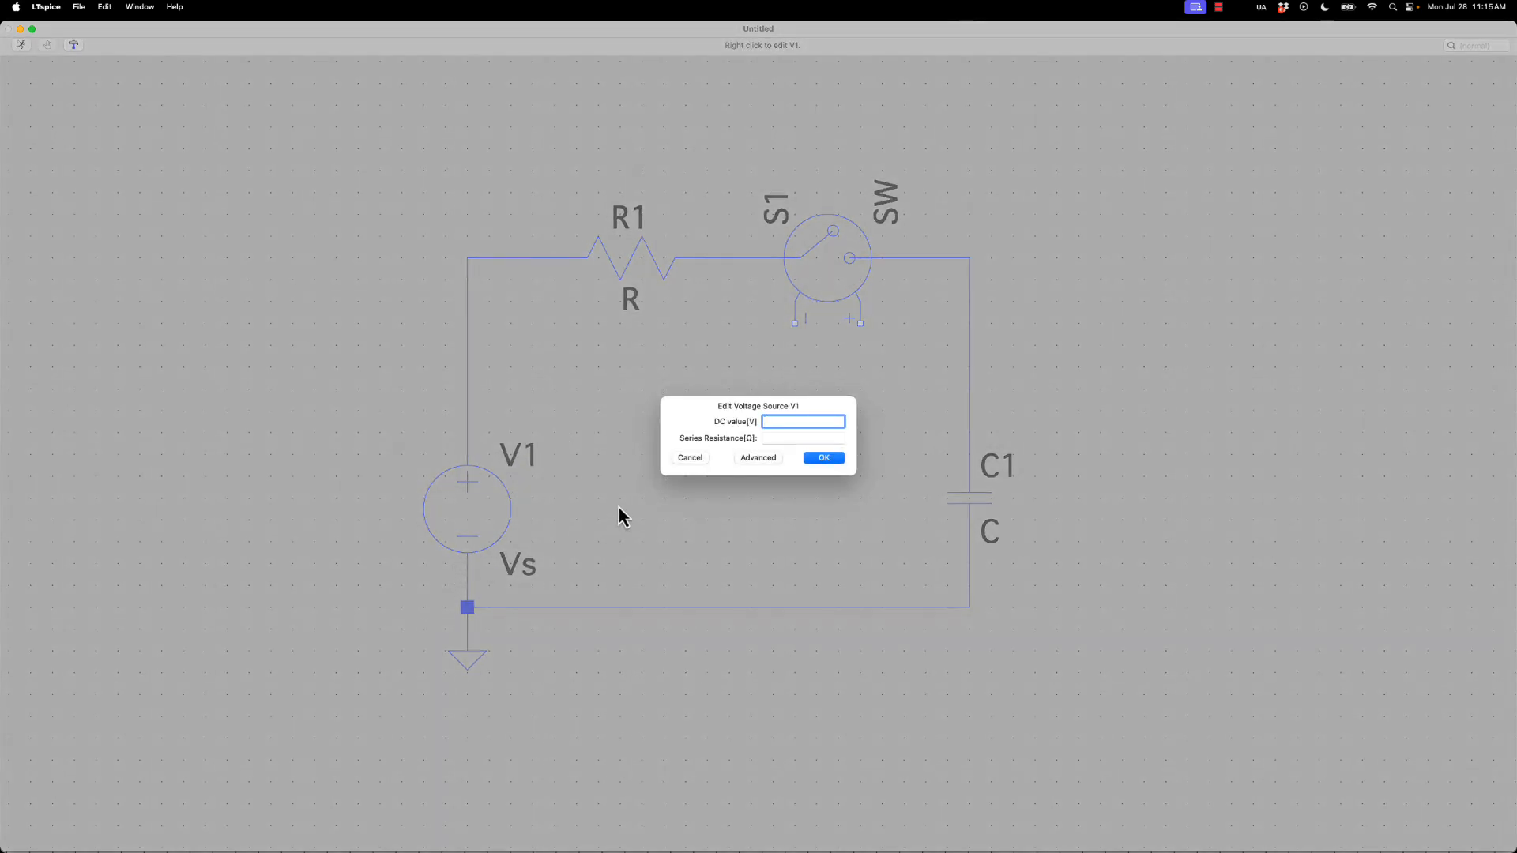
pyautogui.write('5')
pyautogui.press('Return')
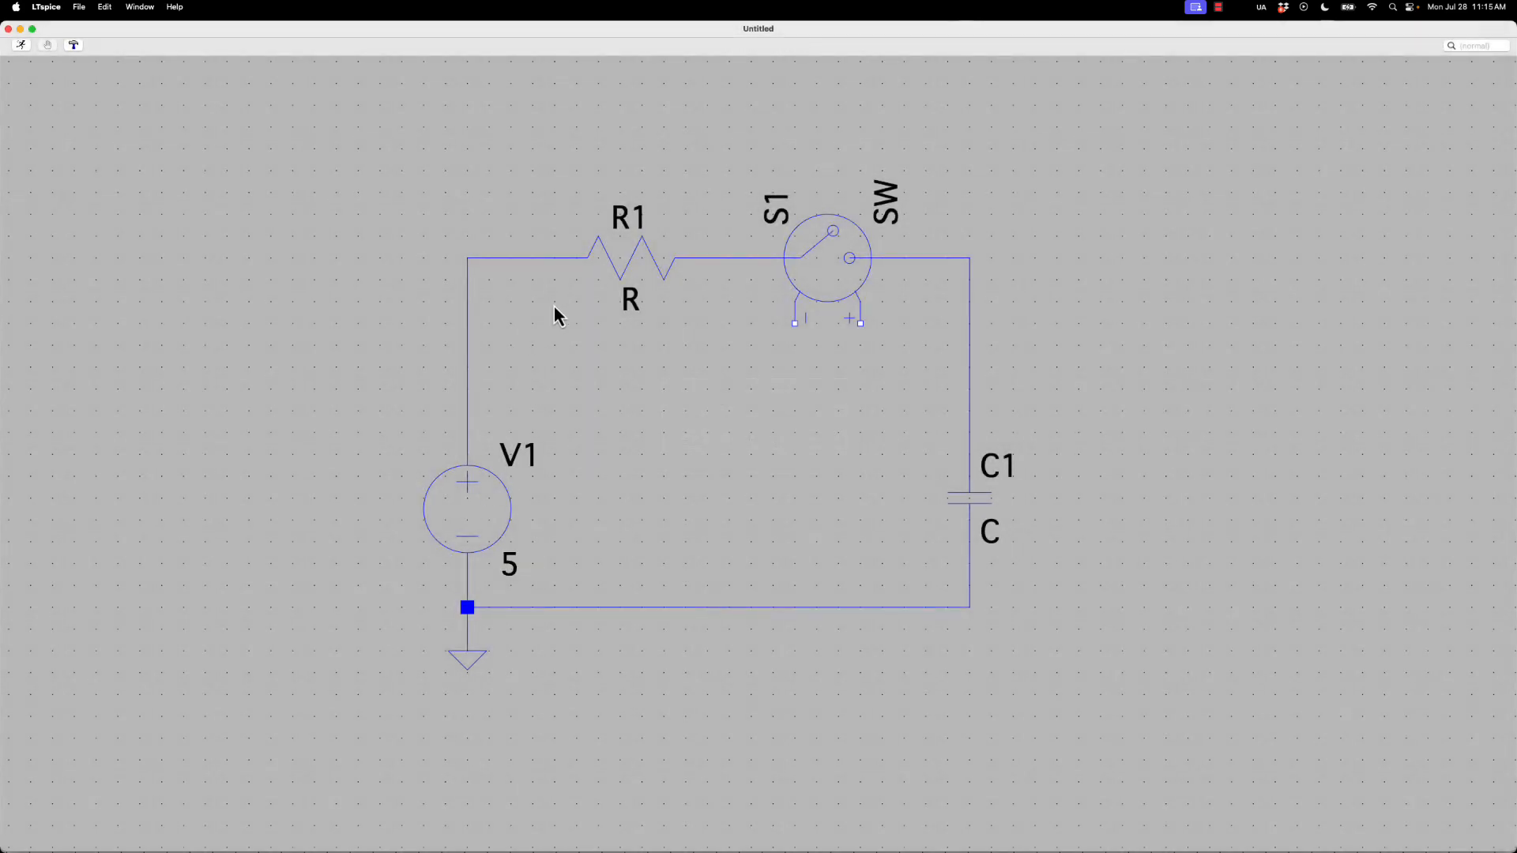
# Set the resistance of R1 to 1k and the capacitance of C1 to 10u
pyautogui.rightClick(652, 260)
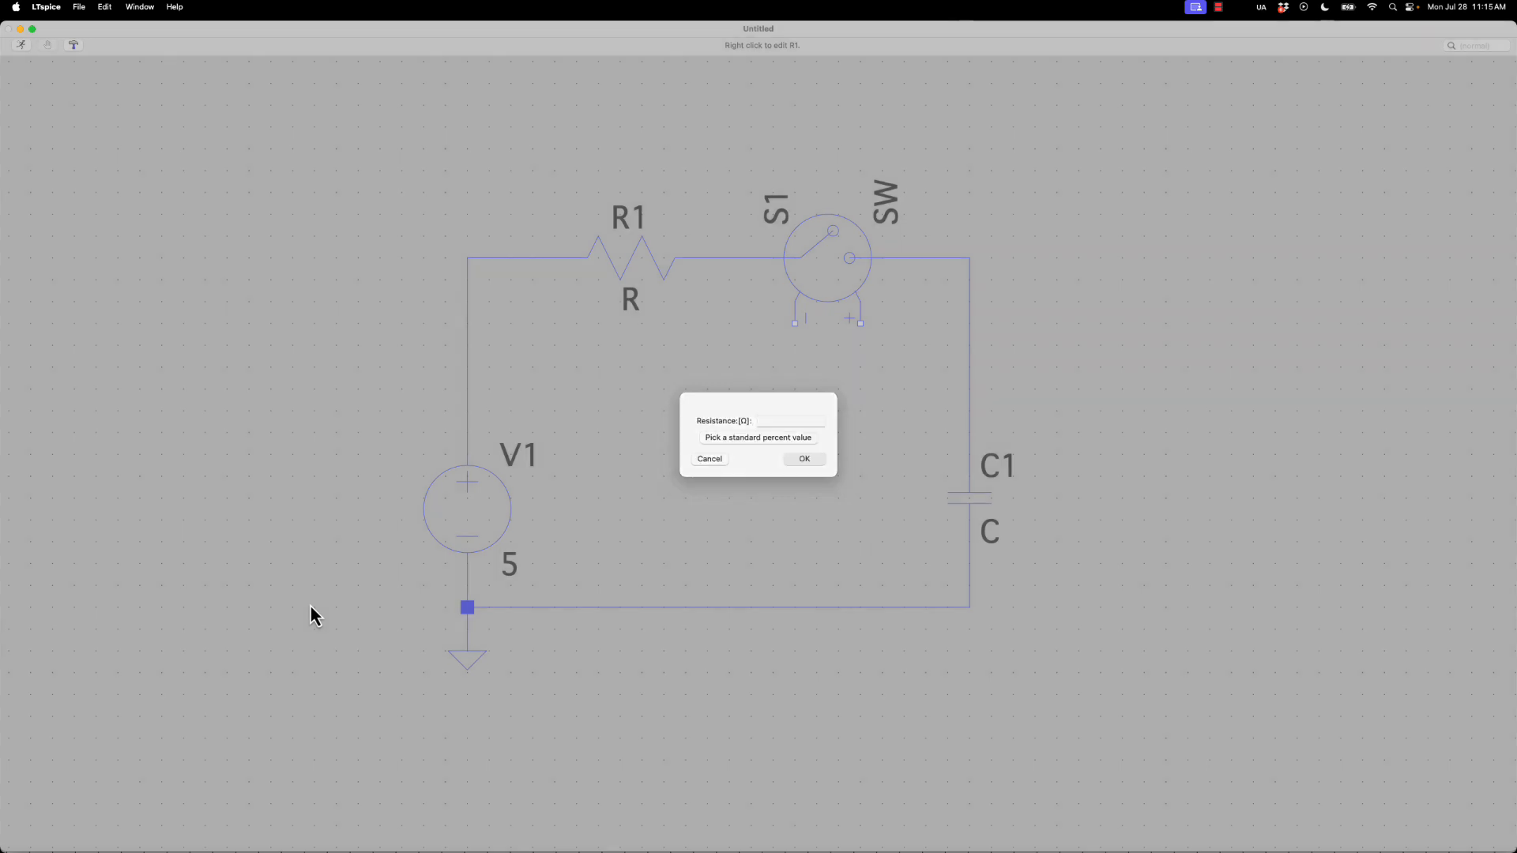
pyautogui.press('Return')
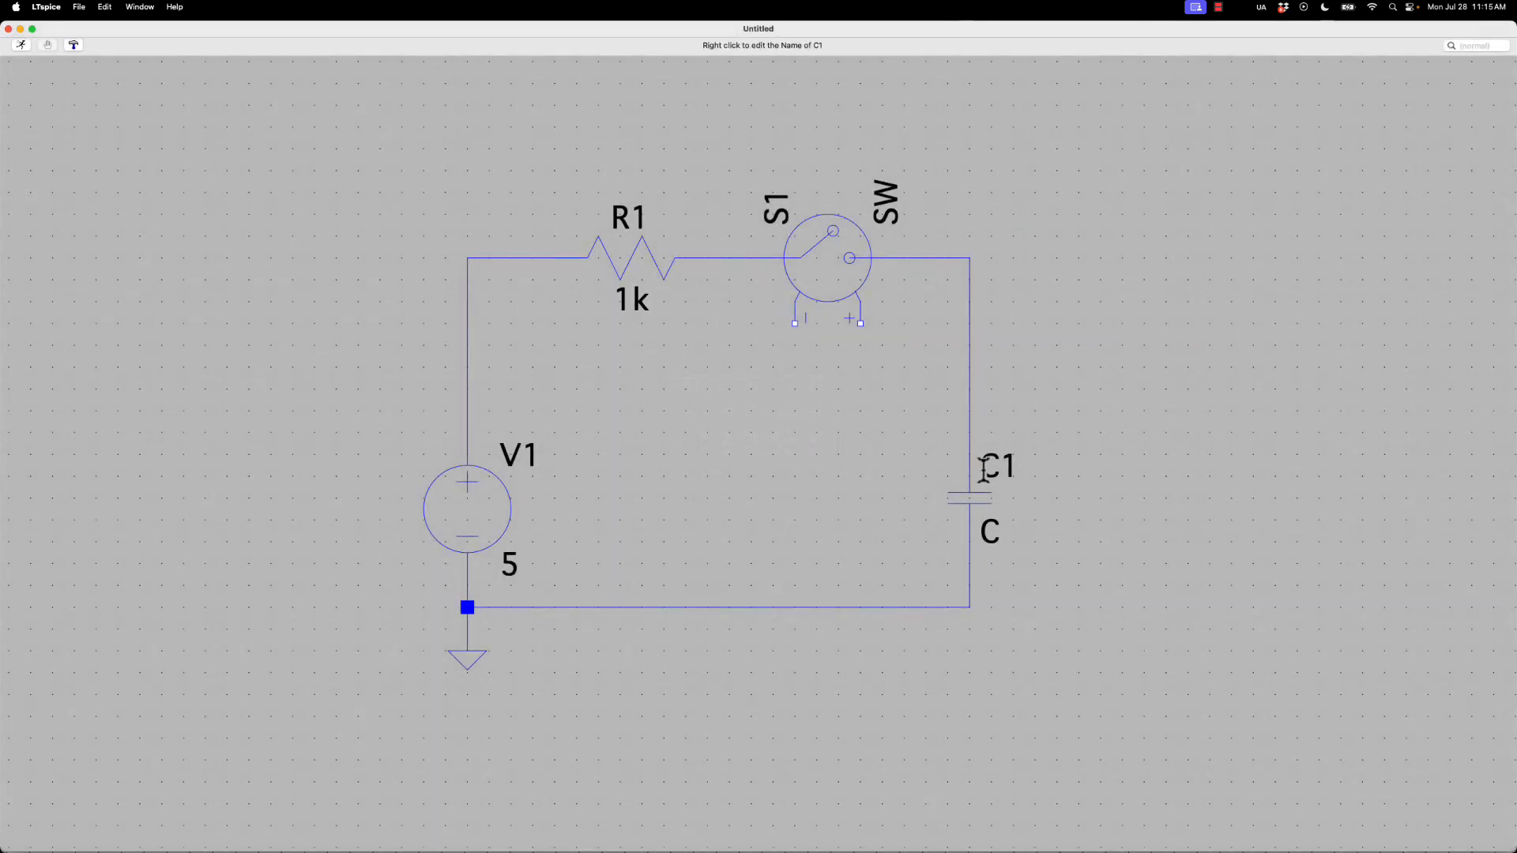
pyautogui.rightClick(1001, 510)
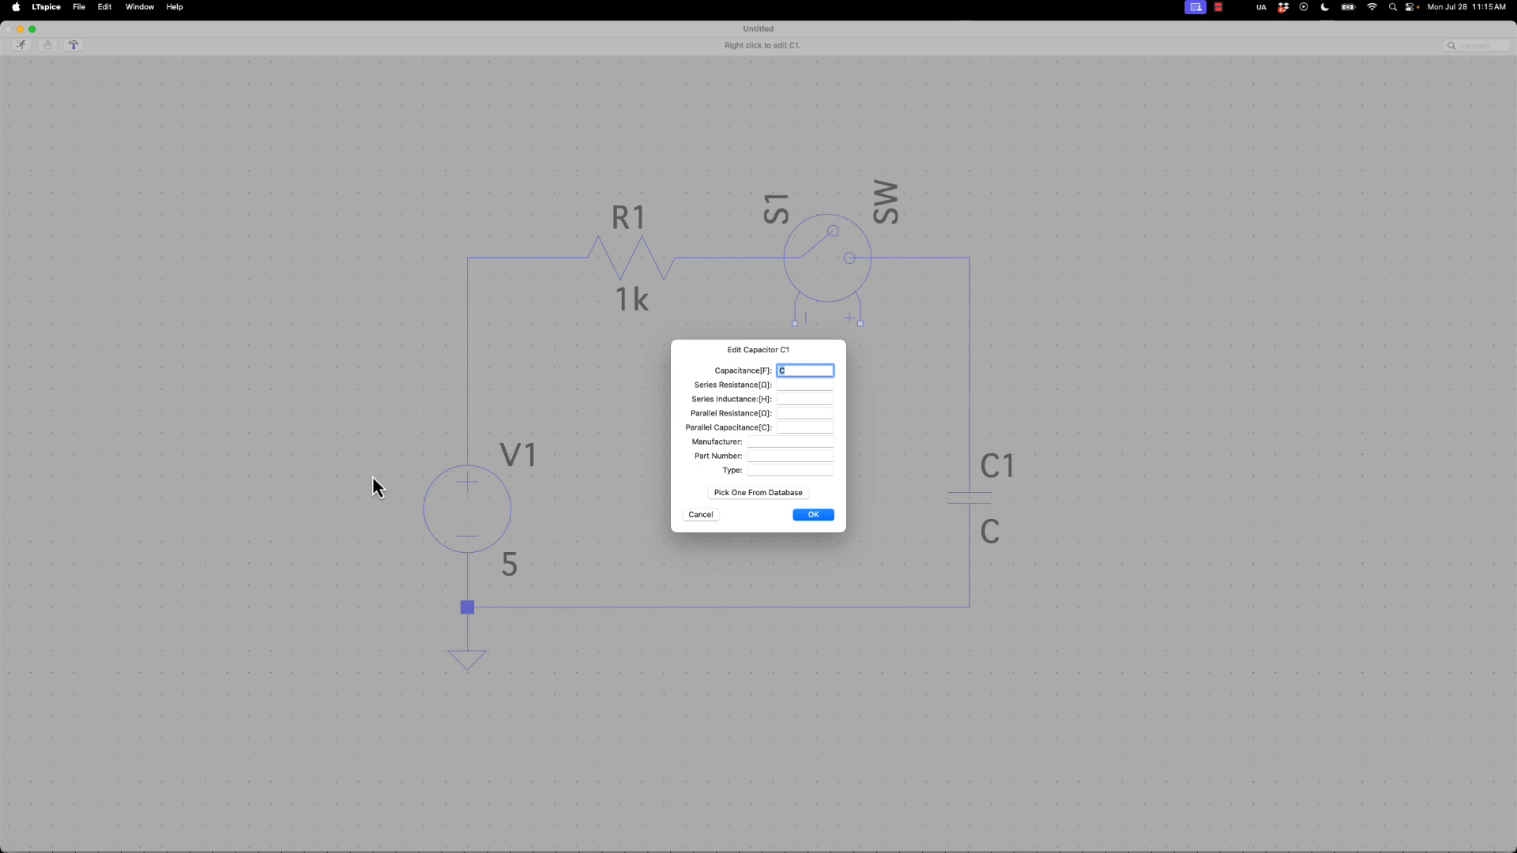
pyautogui.write('10u')
pyautogui.press('Return')
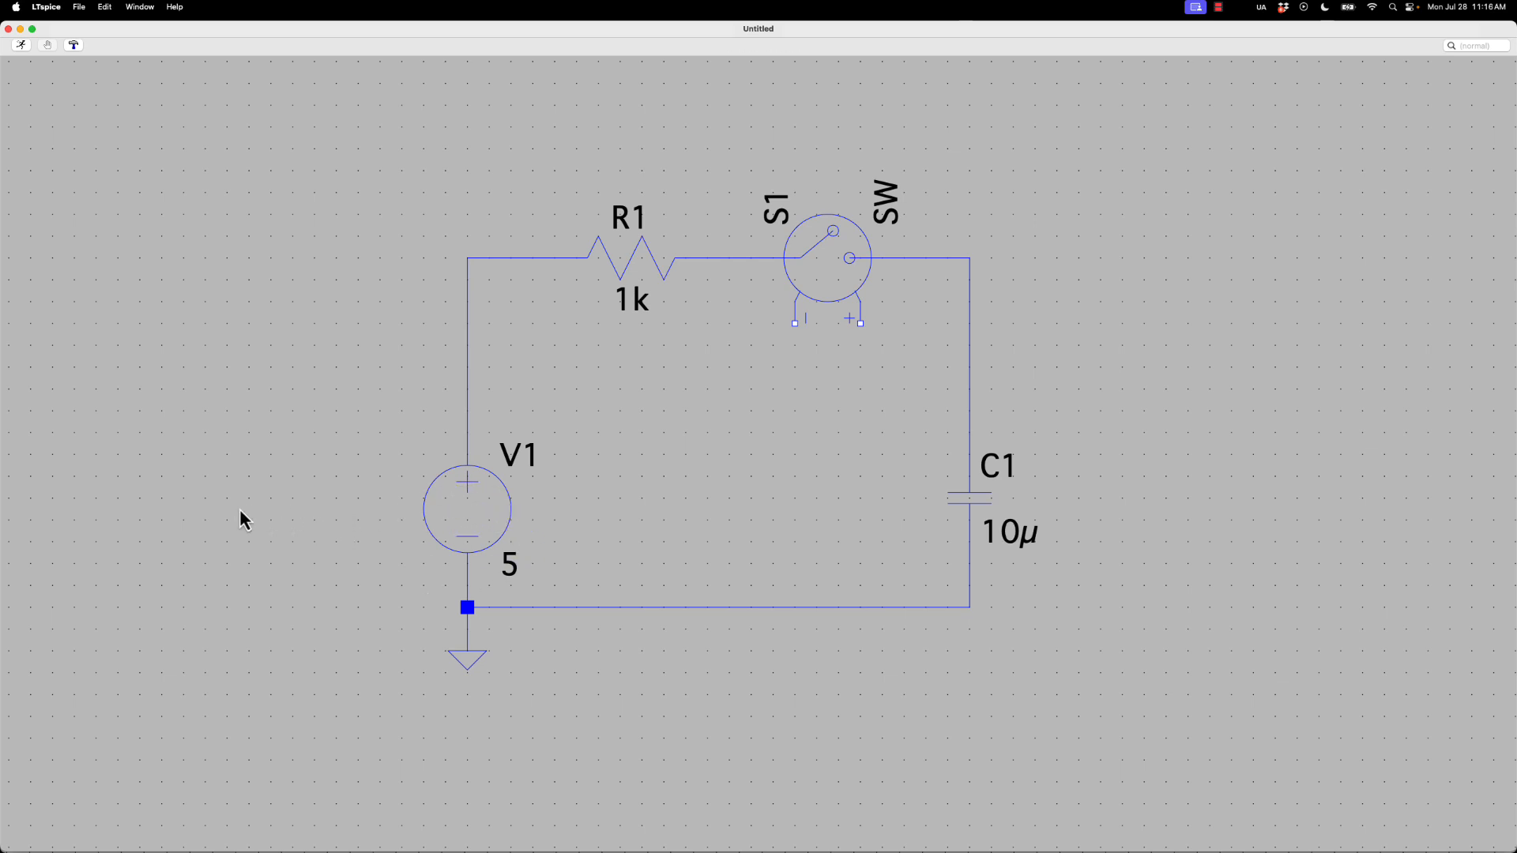
# Place a second voltage source to the left of V1 and wire a ground symbol to its negative terminal
pyautogui.press('v')
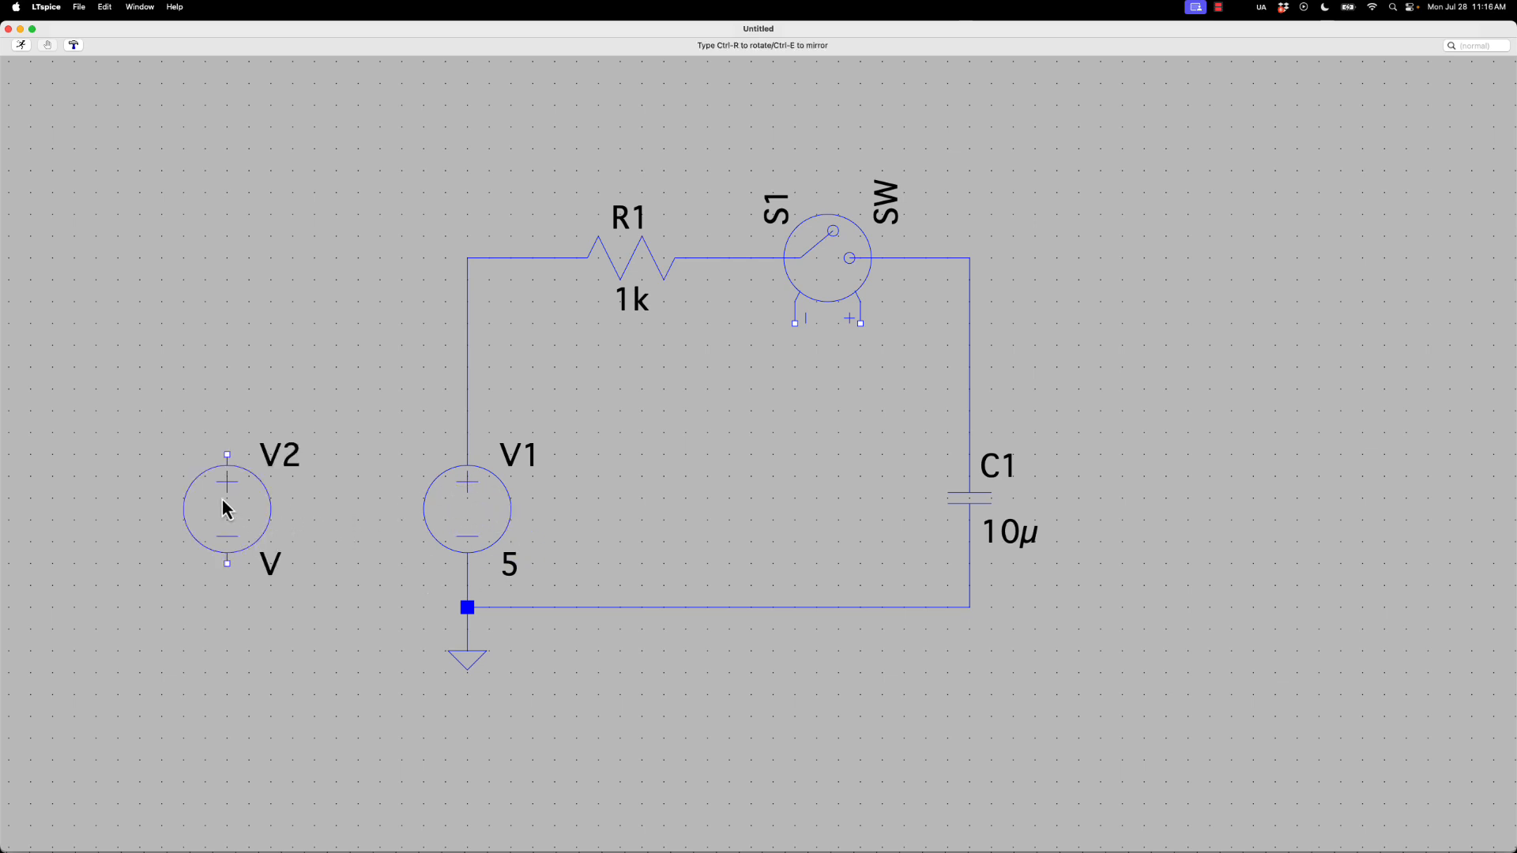
pyautogui.click(225, 509)
pyautogui.press('g')
pyautogui.click(249, 632)
pyautogui.press('w')
pyautogui.click(227, 653)
pyautogui.click(225, 576)
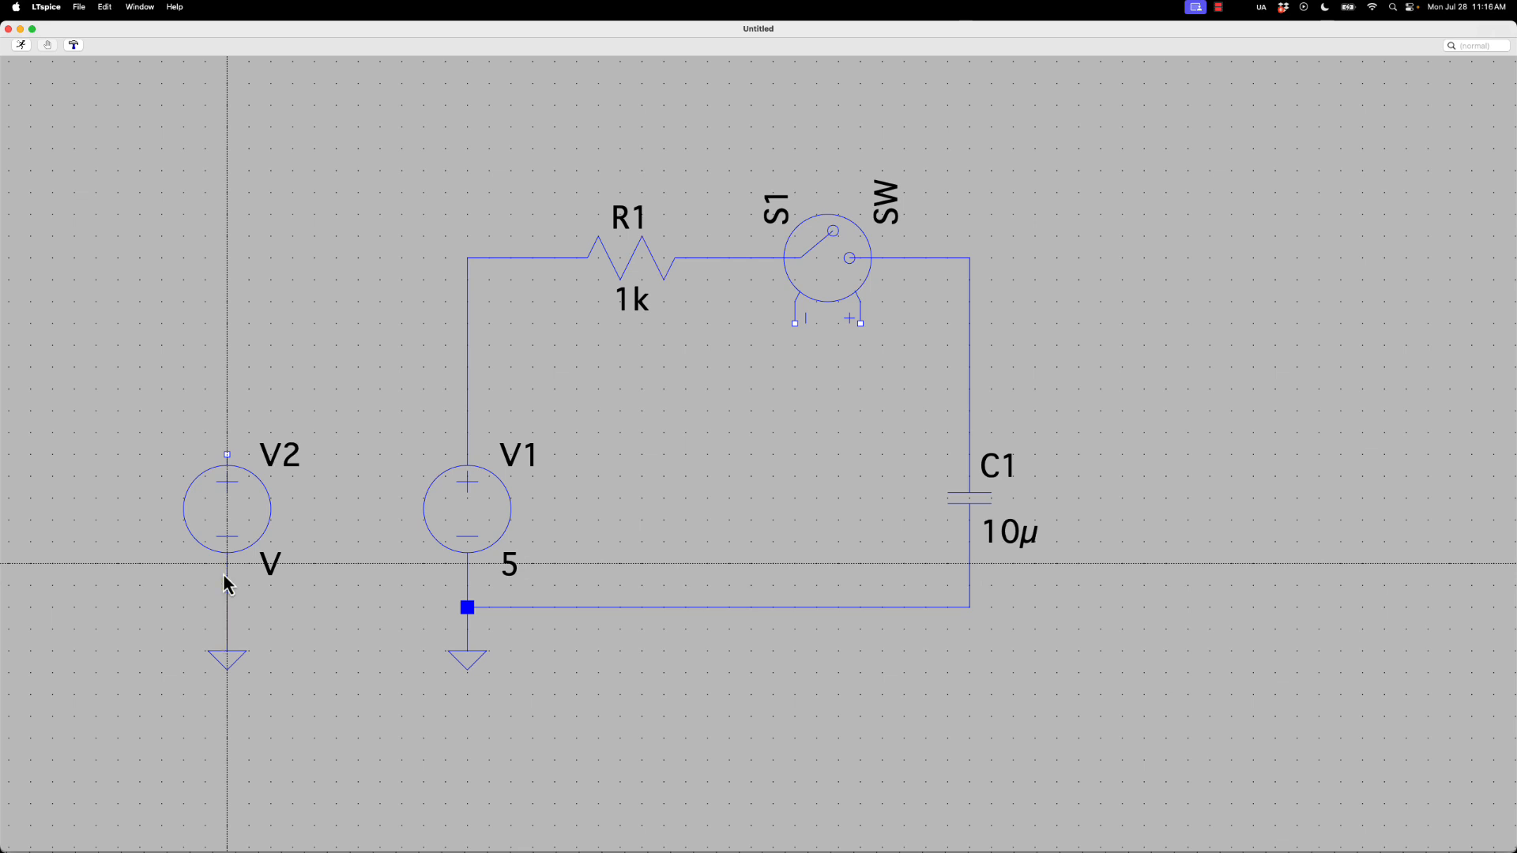
pyautogui.press('Escape')
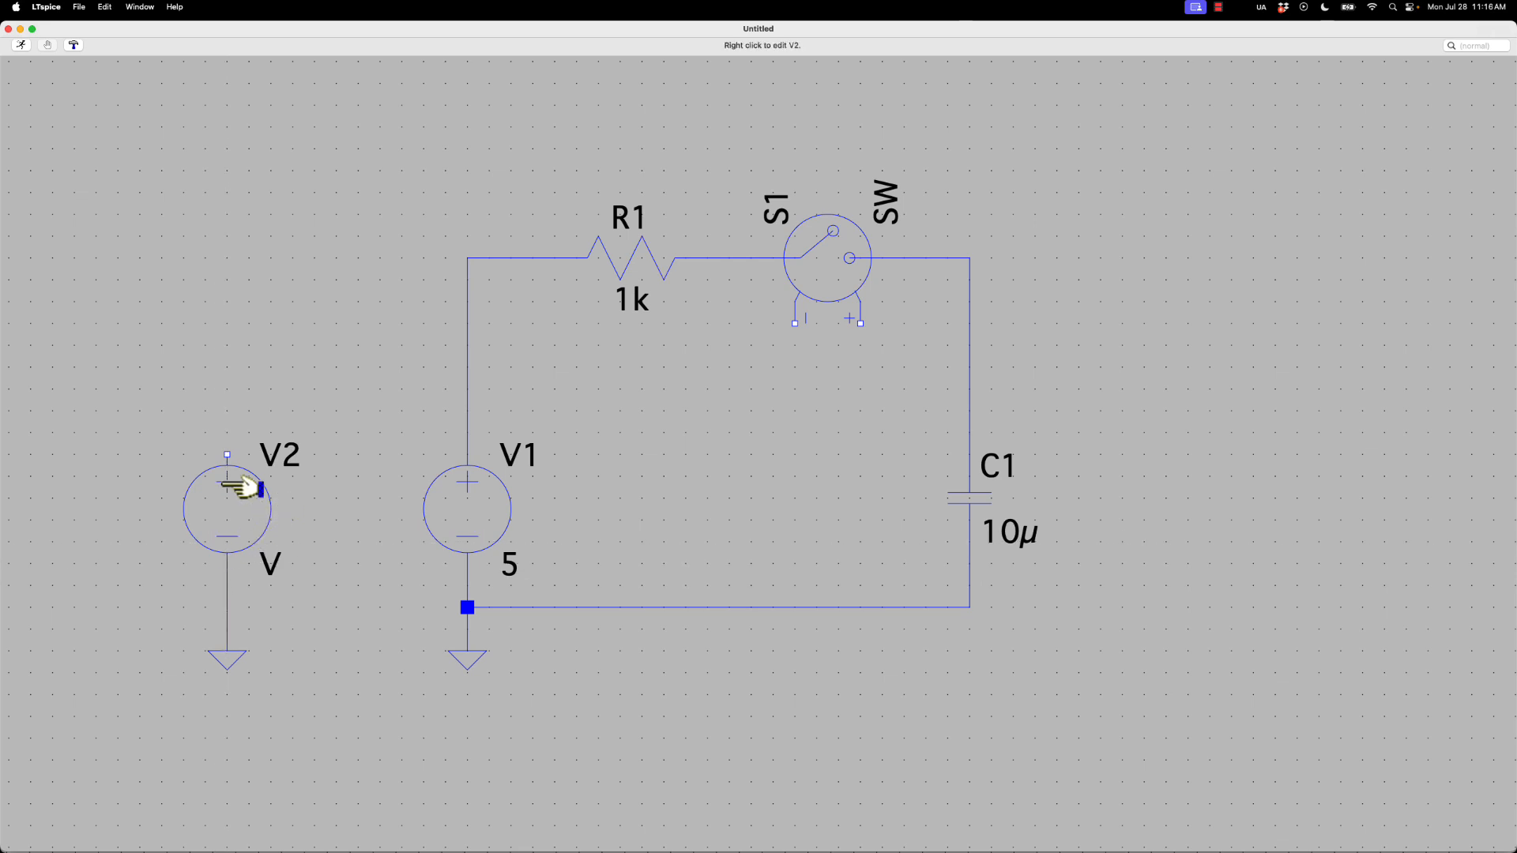
# Attach the net label SW1 to V2's positive terminal and to the positive control terminal of switch S1
pyautogui.press('w')
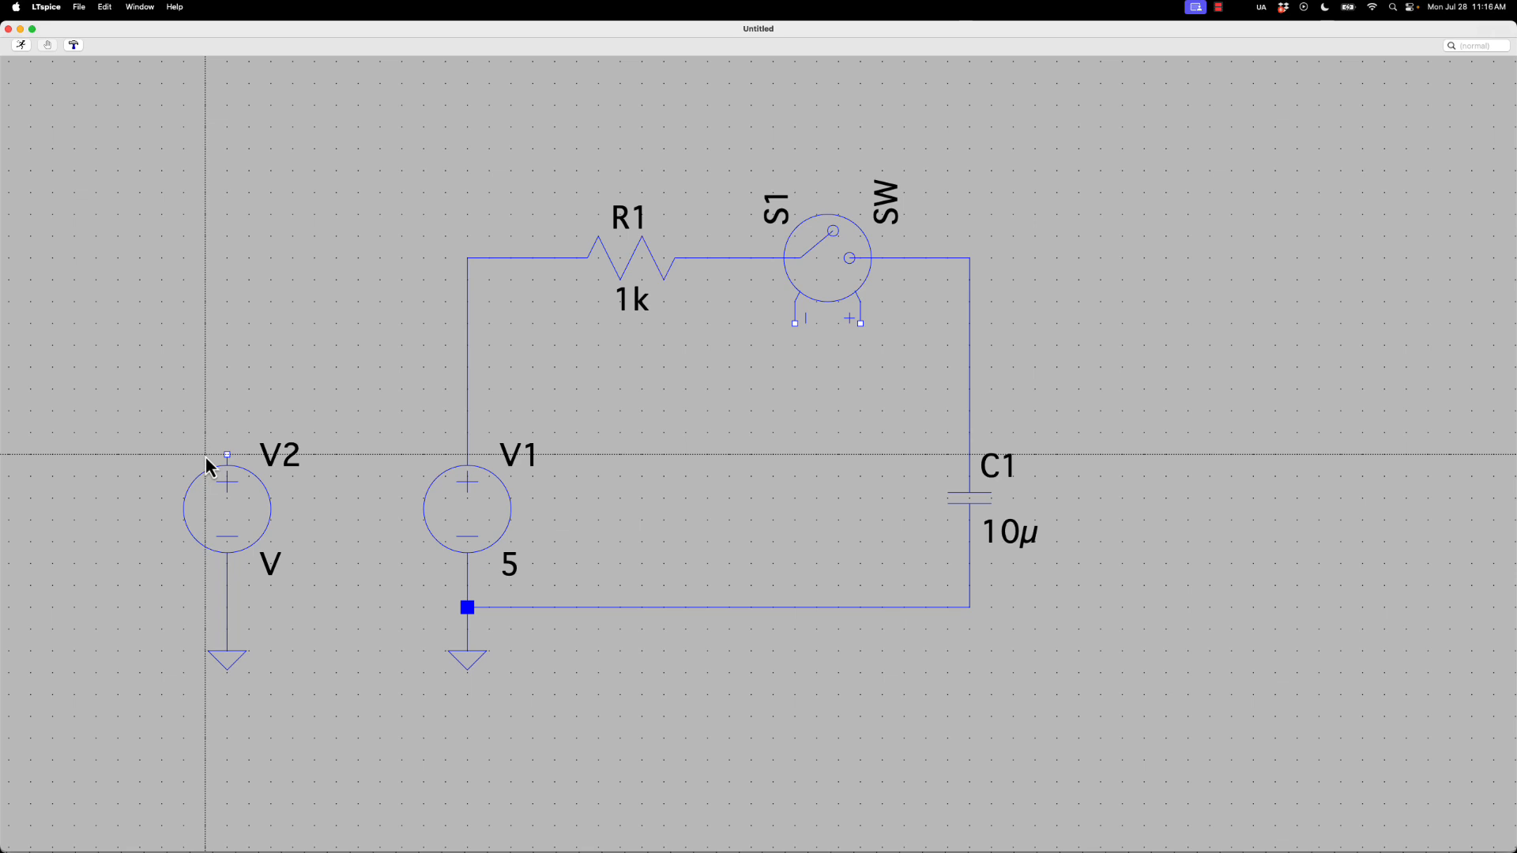
pyautogui.press('n')
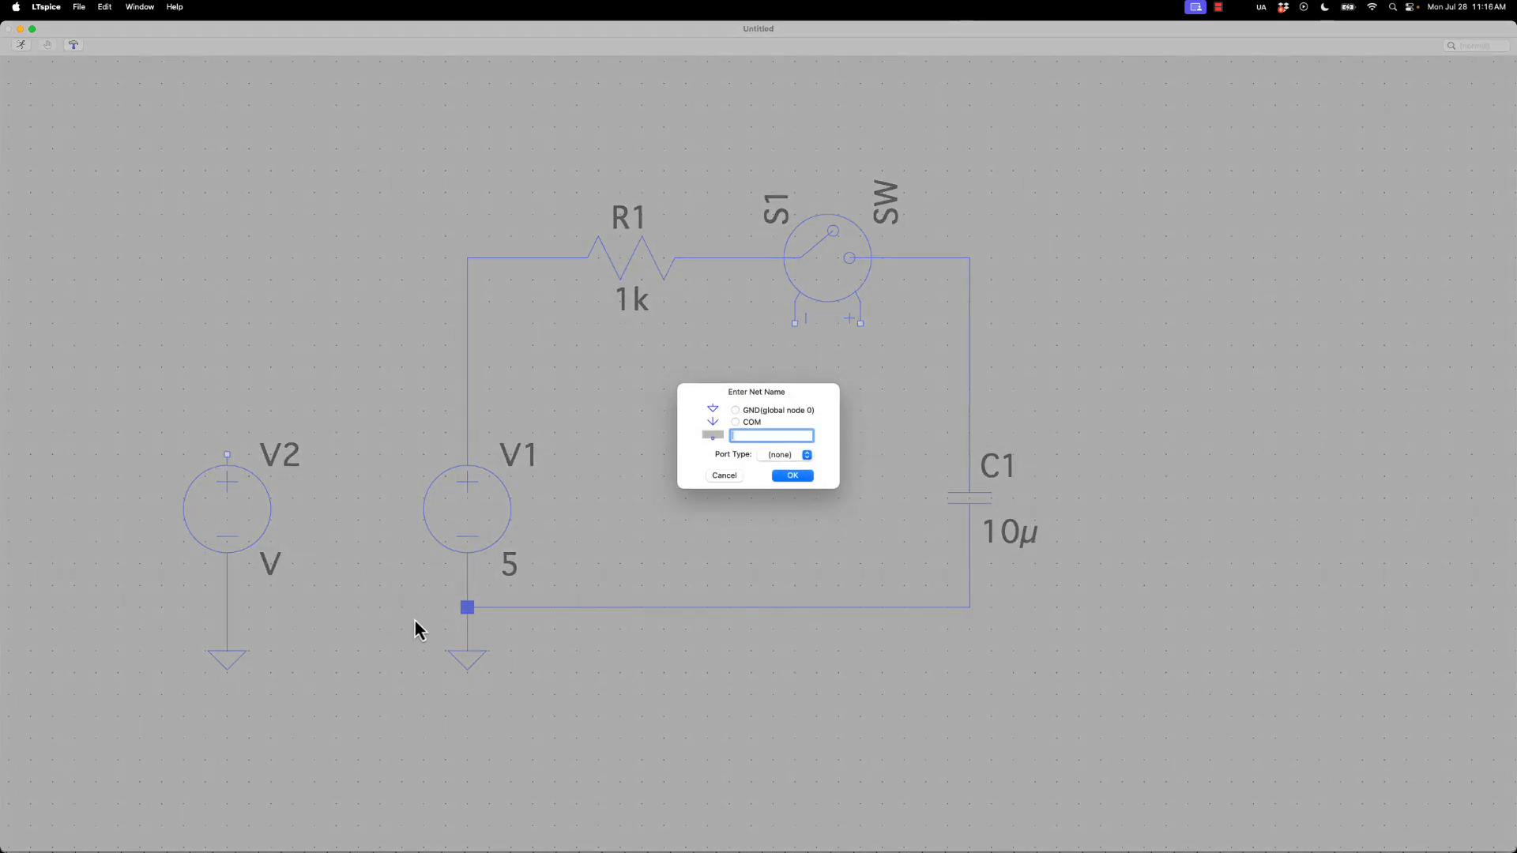
pyautogui.write('SW1')
pyautogui.click(786, 475)
pyautogui.click(227, 455)
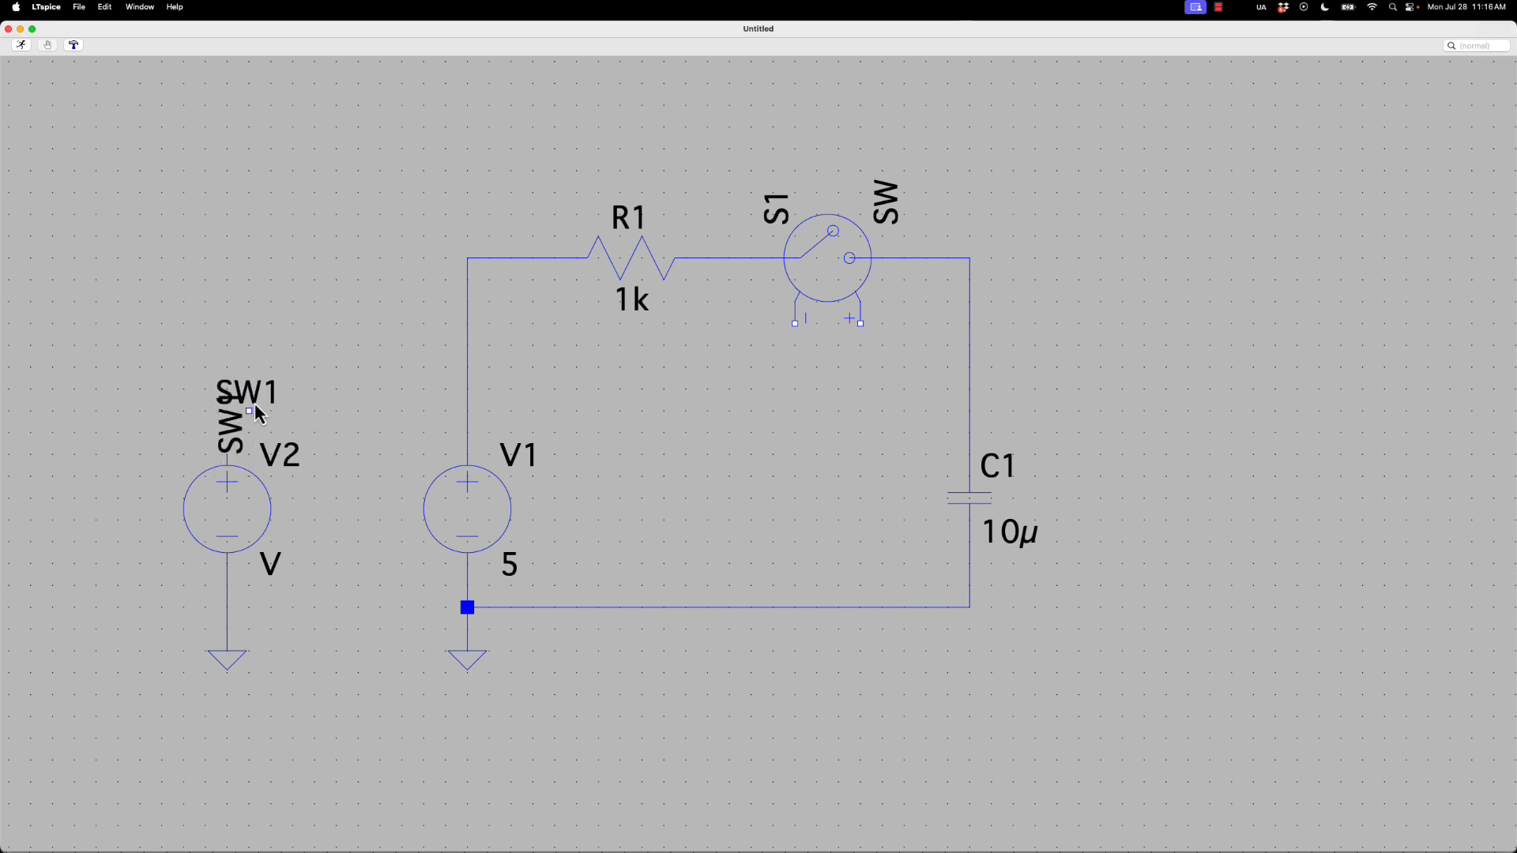
pyautogui.click(859, 331)
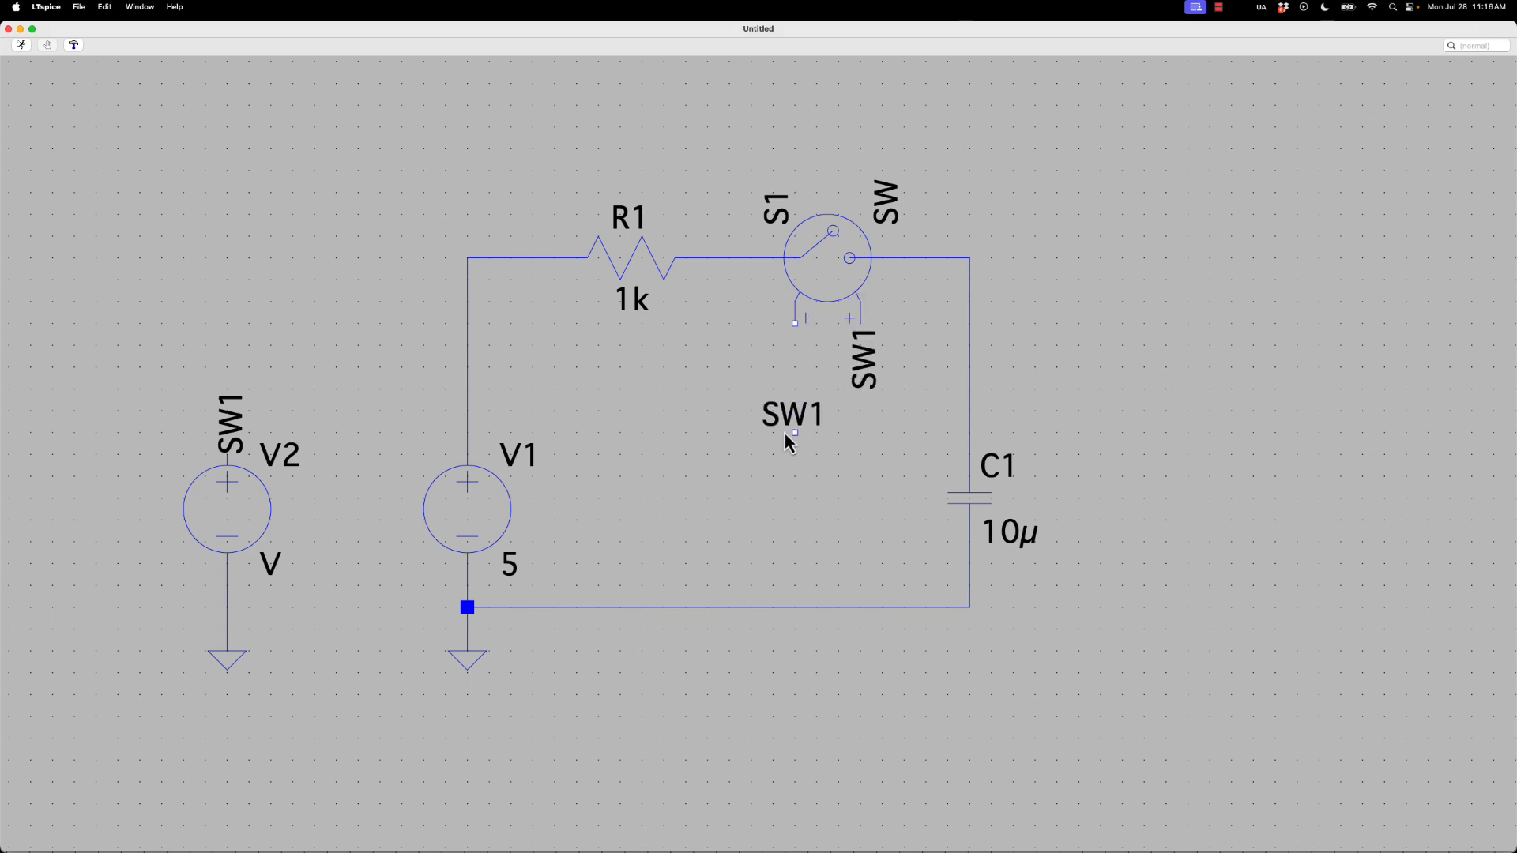
# Place a ground symbol below switch S1 and wire it to the switch's negative control terminal
pyautogui.press('g')
pyautogui.press('F4')
pyautogui.click(723, 475)
pyautogui.press('F3')
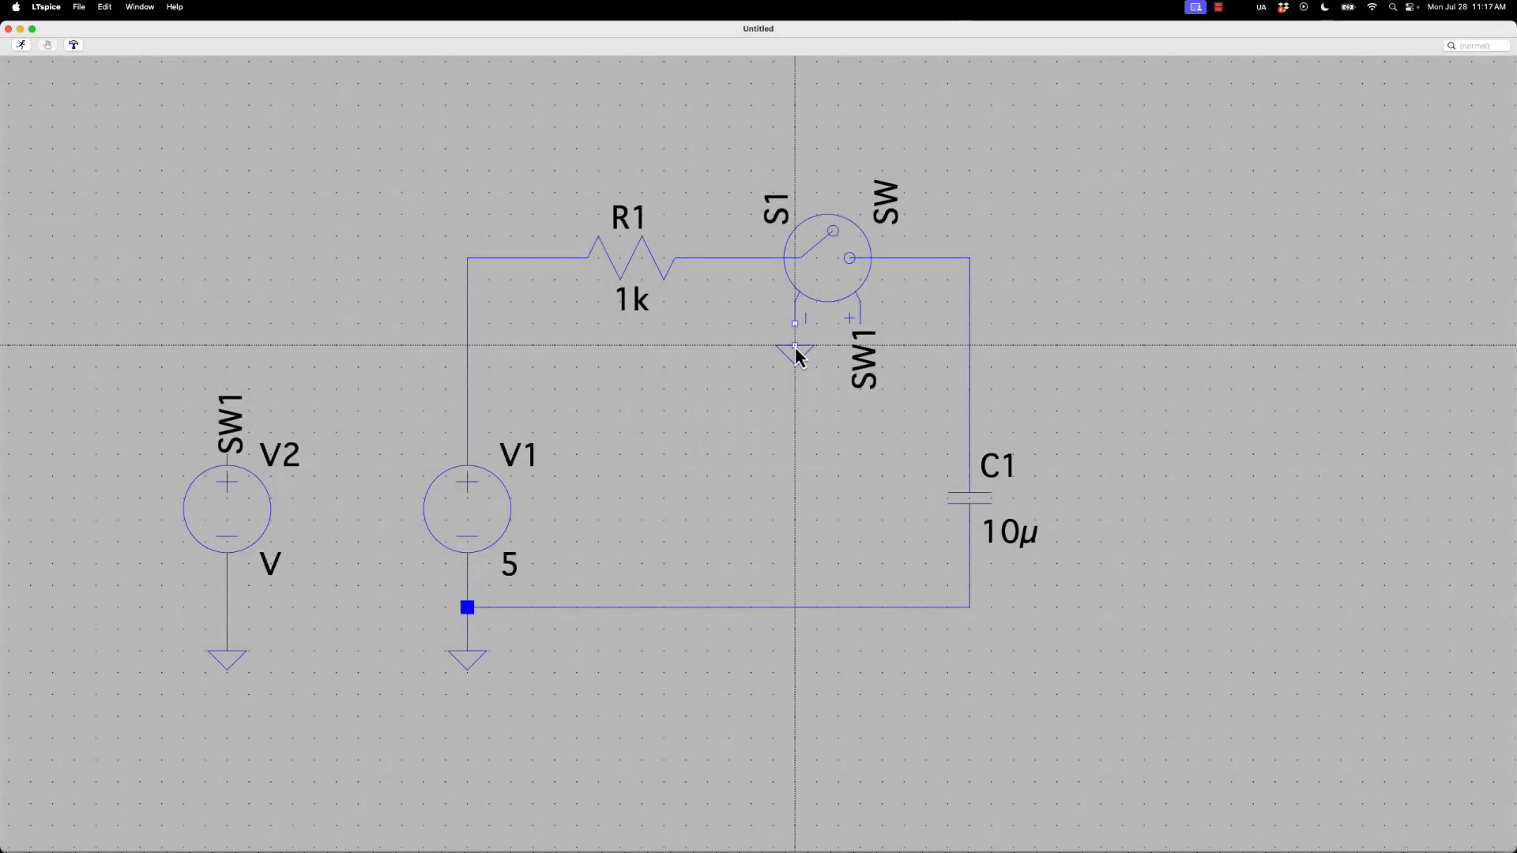
pyautogui.click(795, 345)
pyautogui.click(795, 323)
pyautogui.press('Escape')
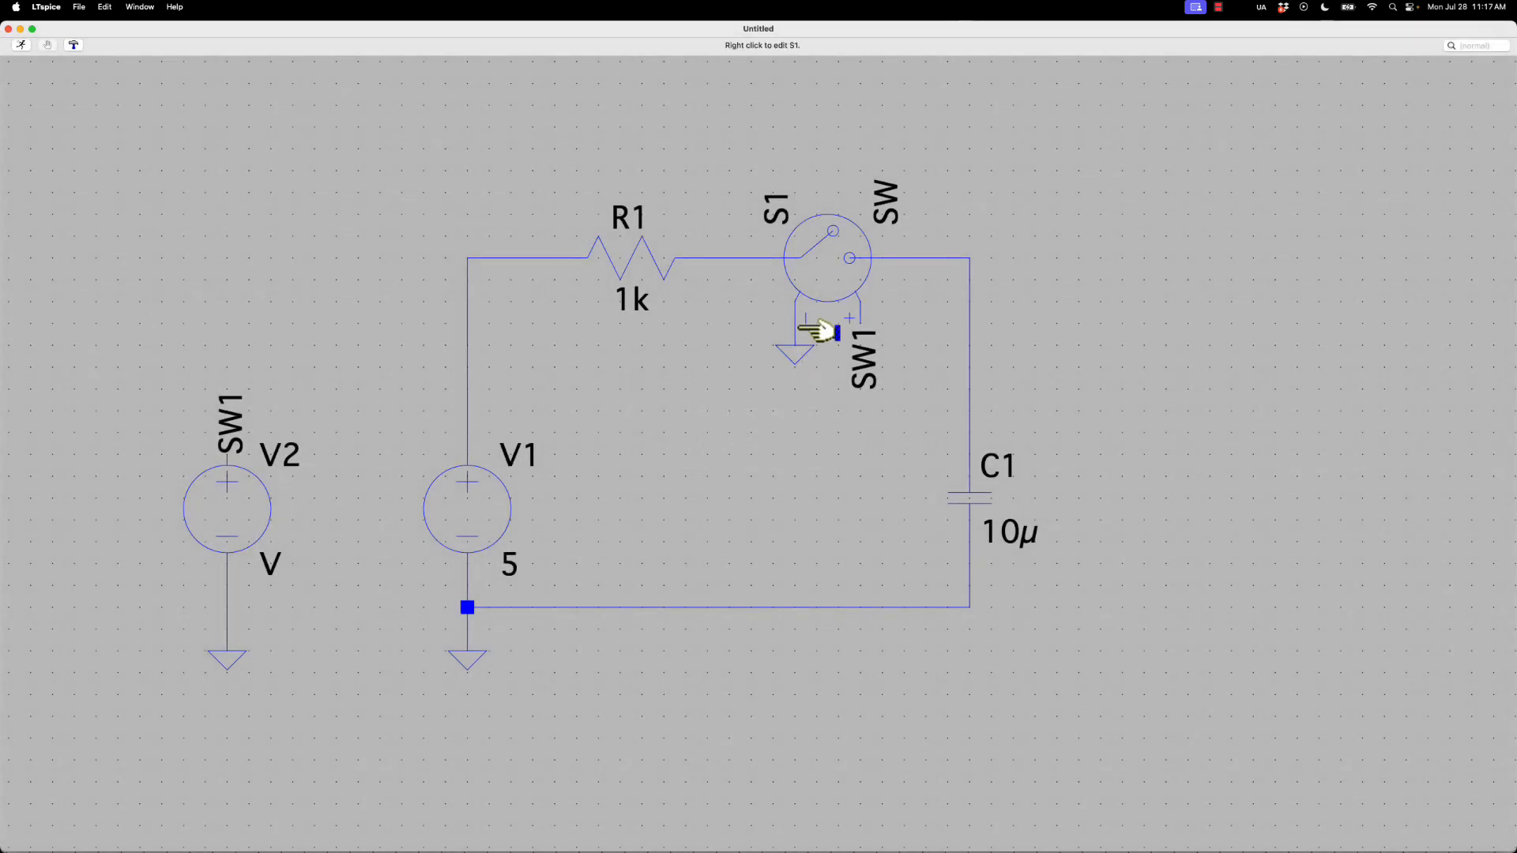
pyautogui.scroll(-1, 771, 529)
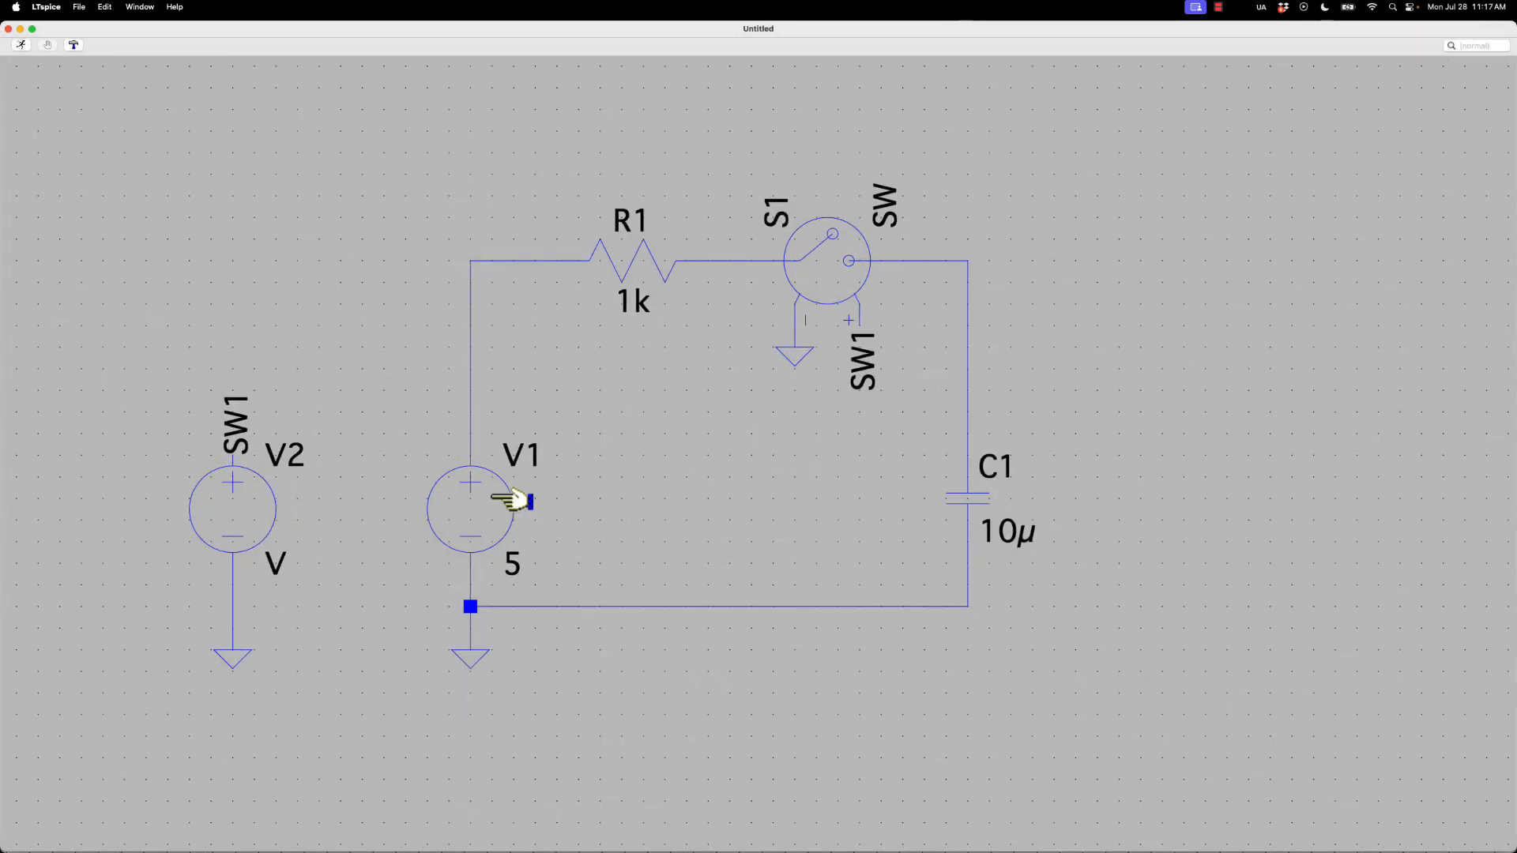
pyautogui.rightClick(253, 502)
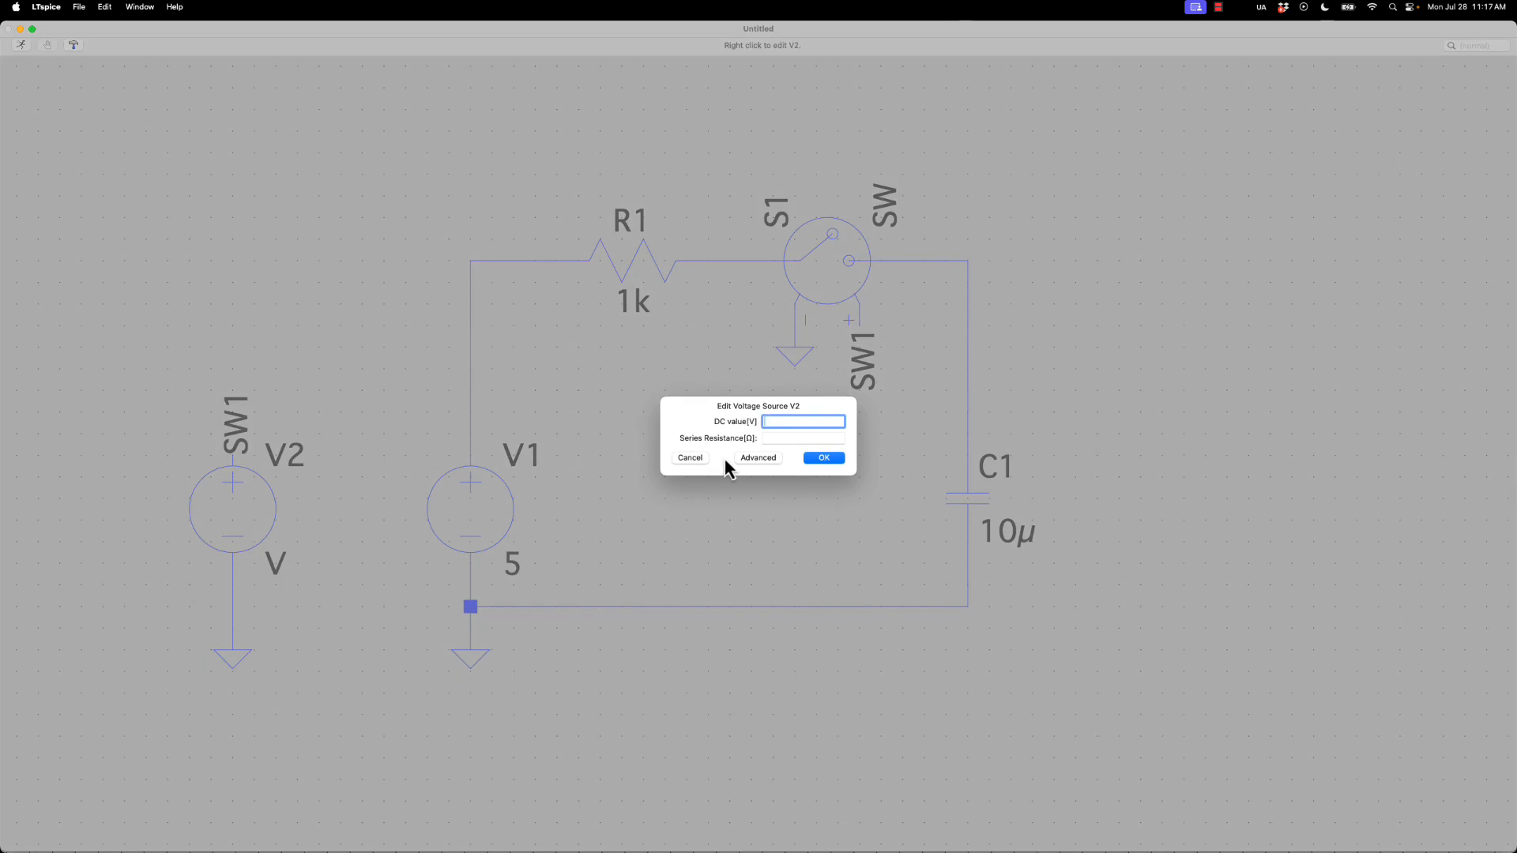
pyautogui.click(757, 458)
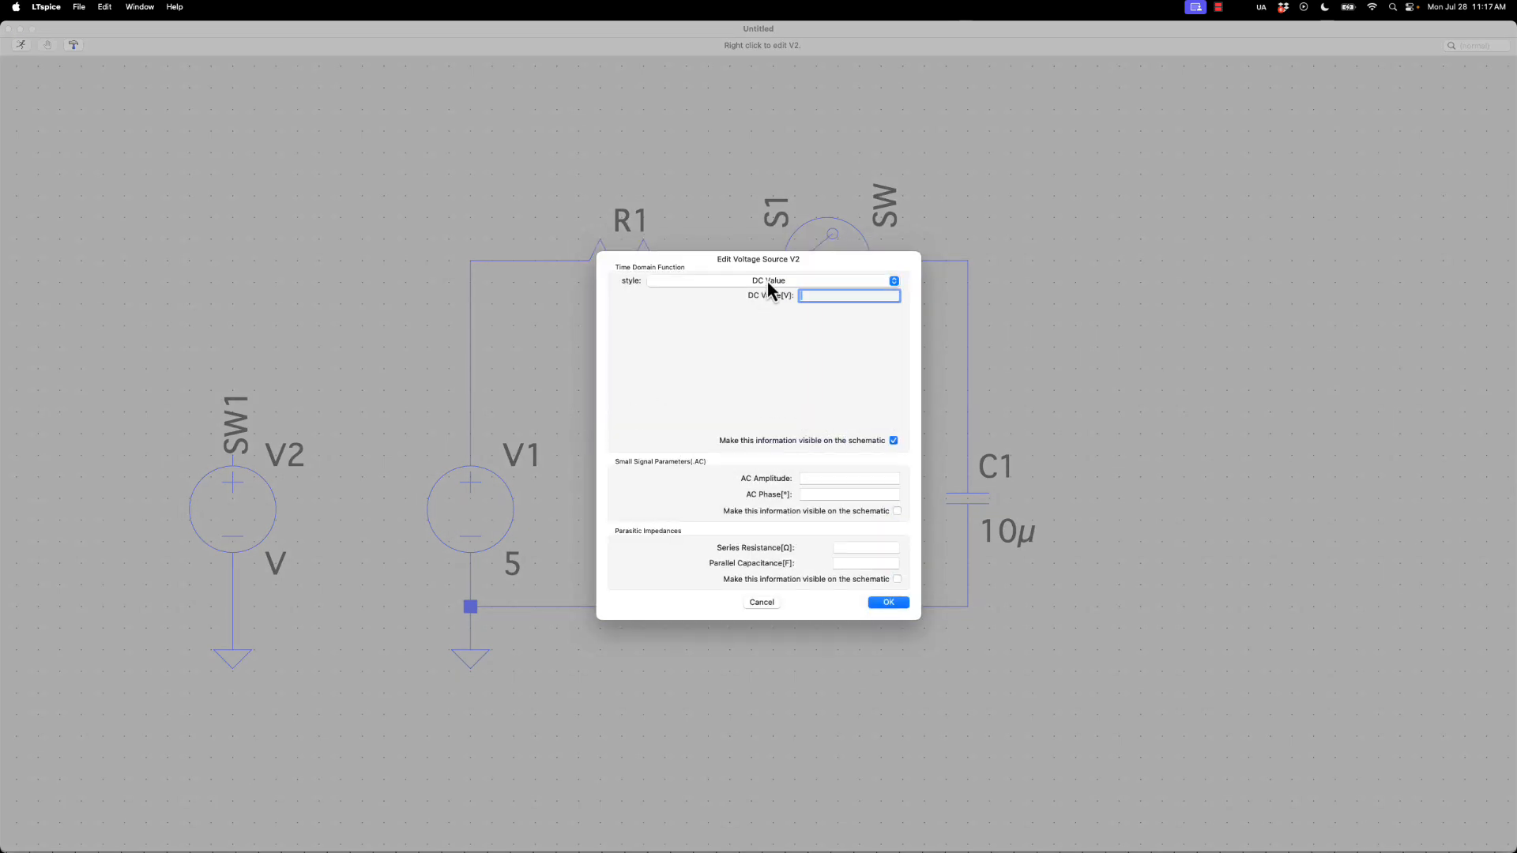
pyautogui.click(677, 282)
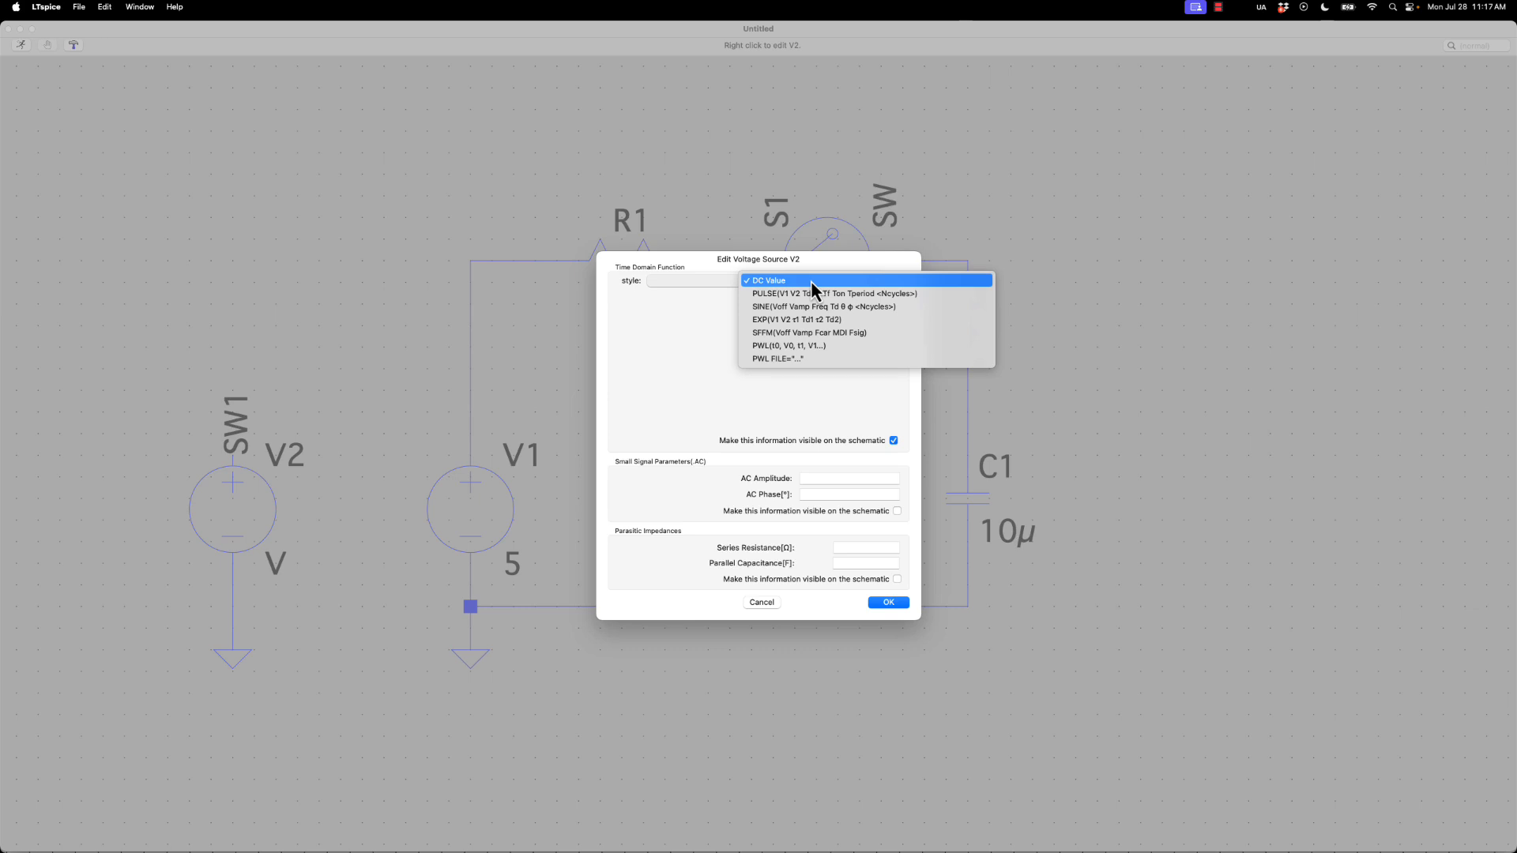
pyautogui.click(496, 481)
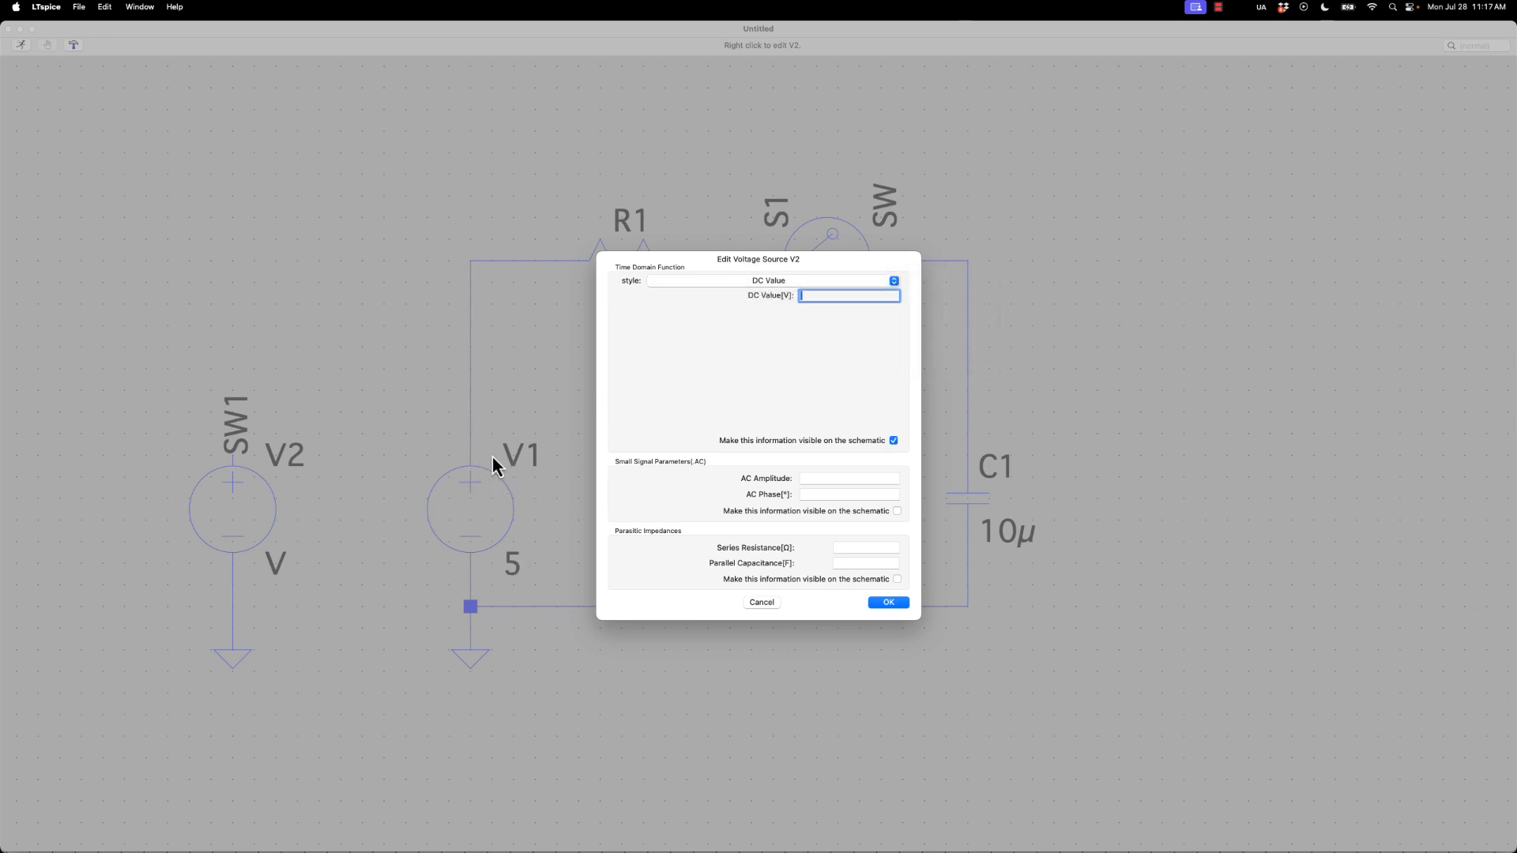
pyautogui.click(750, 602)
# Rename voltage source V1 as VS and voltage source V2 as Vsw
pyautogui.rightClick(453, 513)
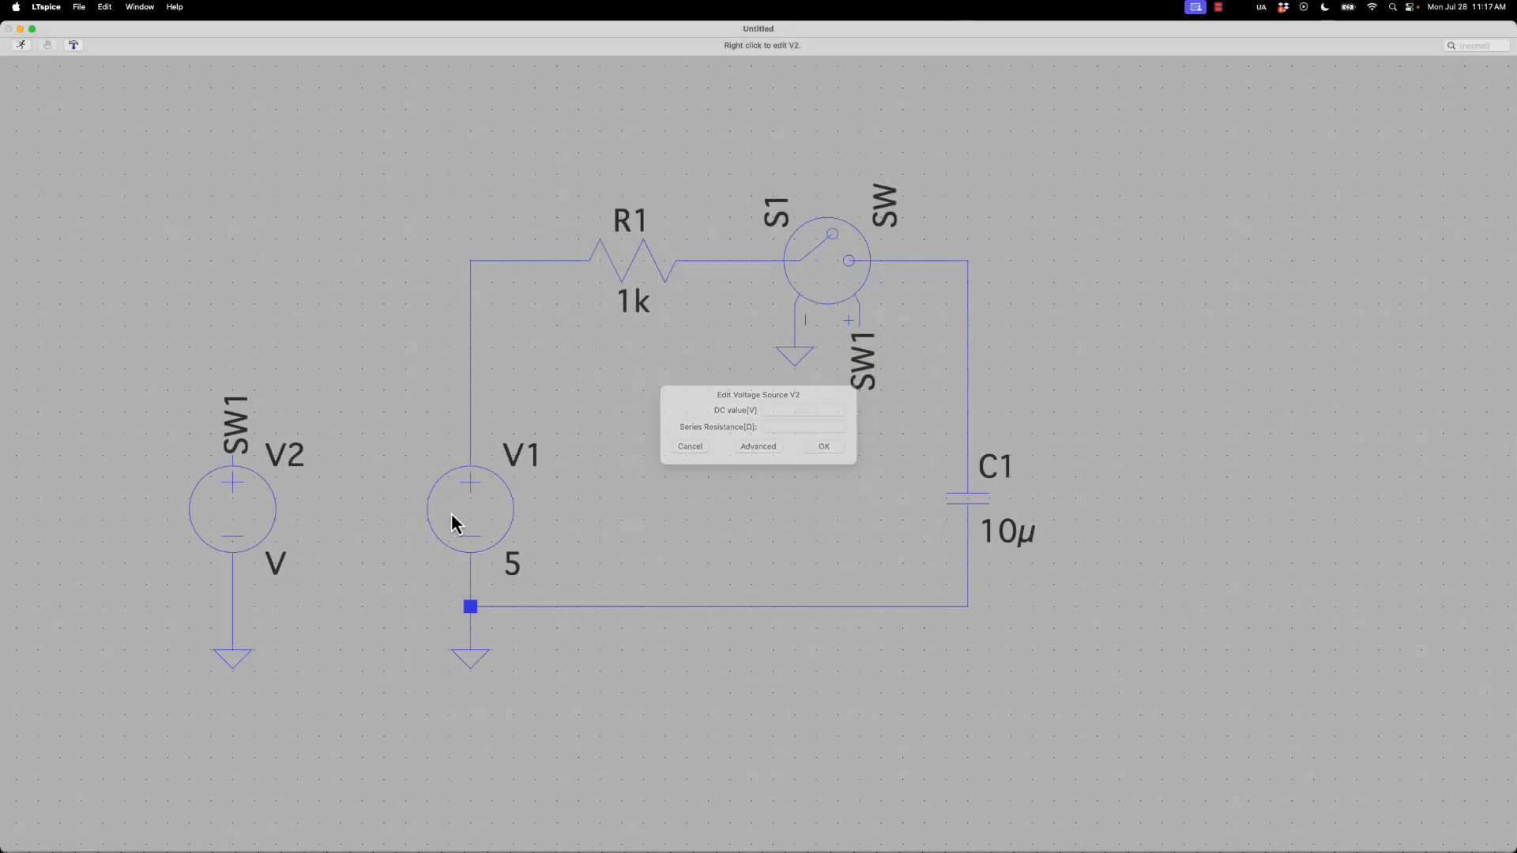
pyautogui.click(818, 458)
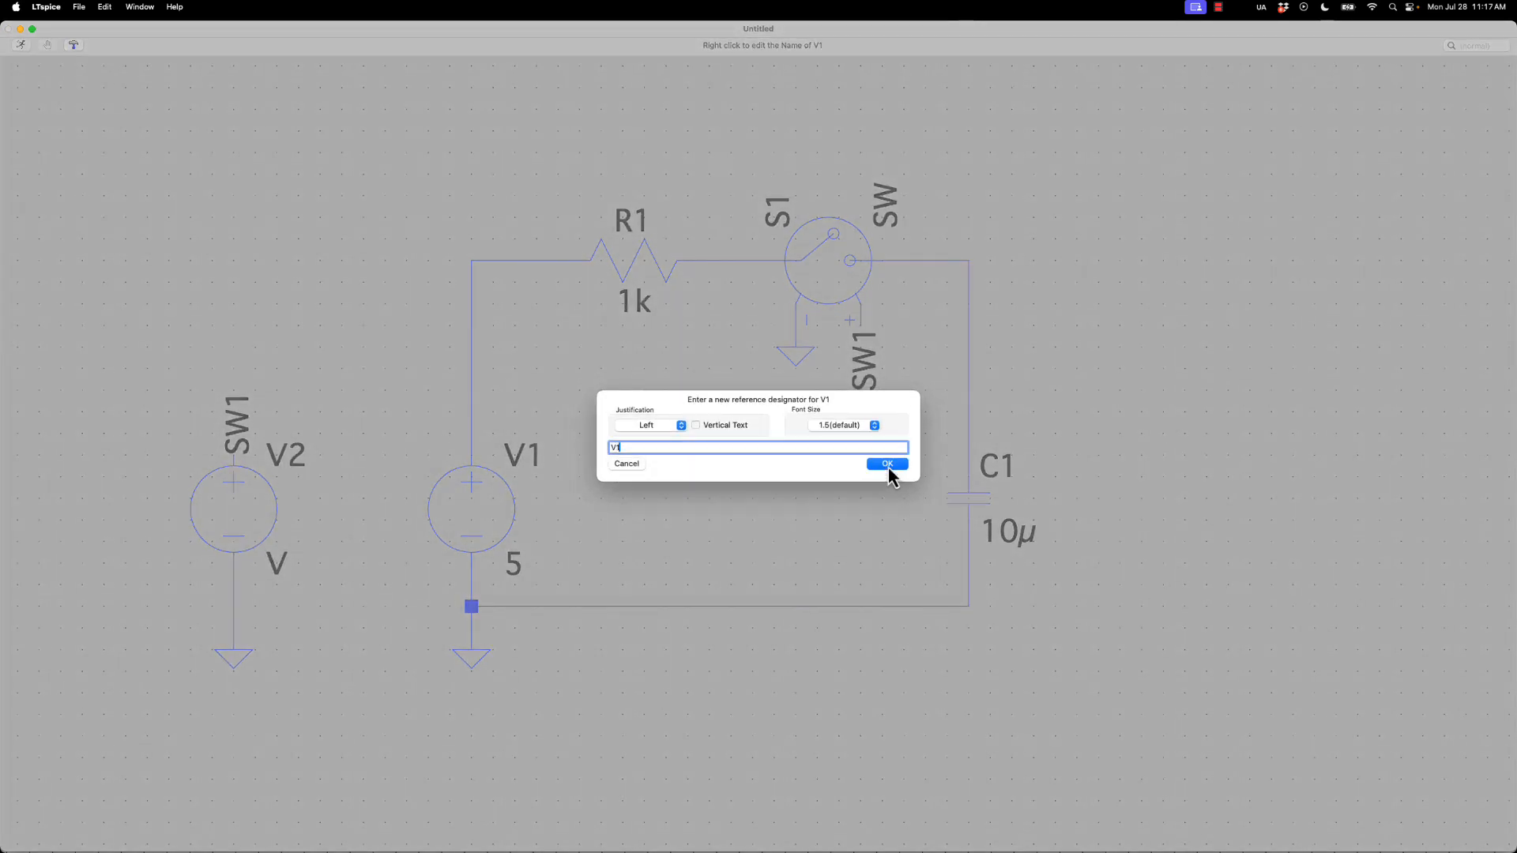
pyautogui.press('BackSpace')
pyautogui.write('S')
pyautogui.click(889, 464)
pyautogui.press('BackSpace')
pyautogui.write('sw')
pyautogui.click(887, 463)
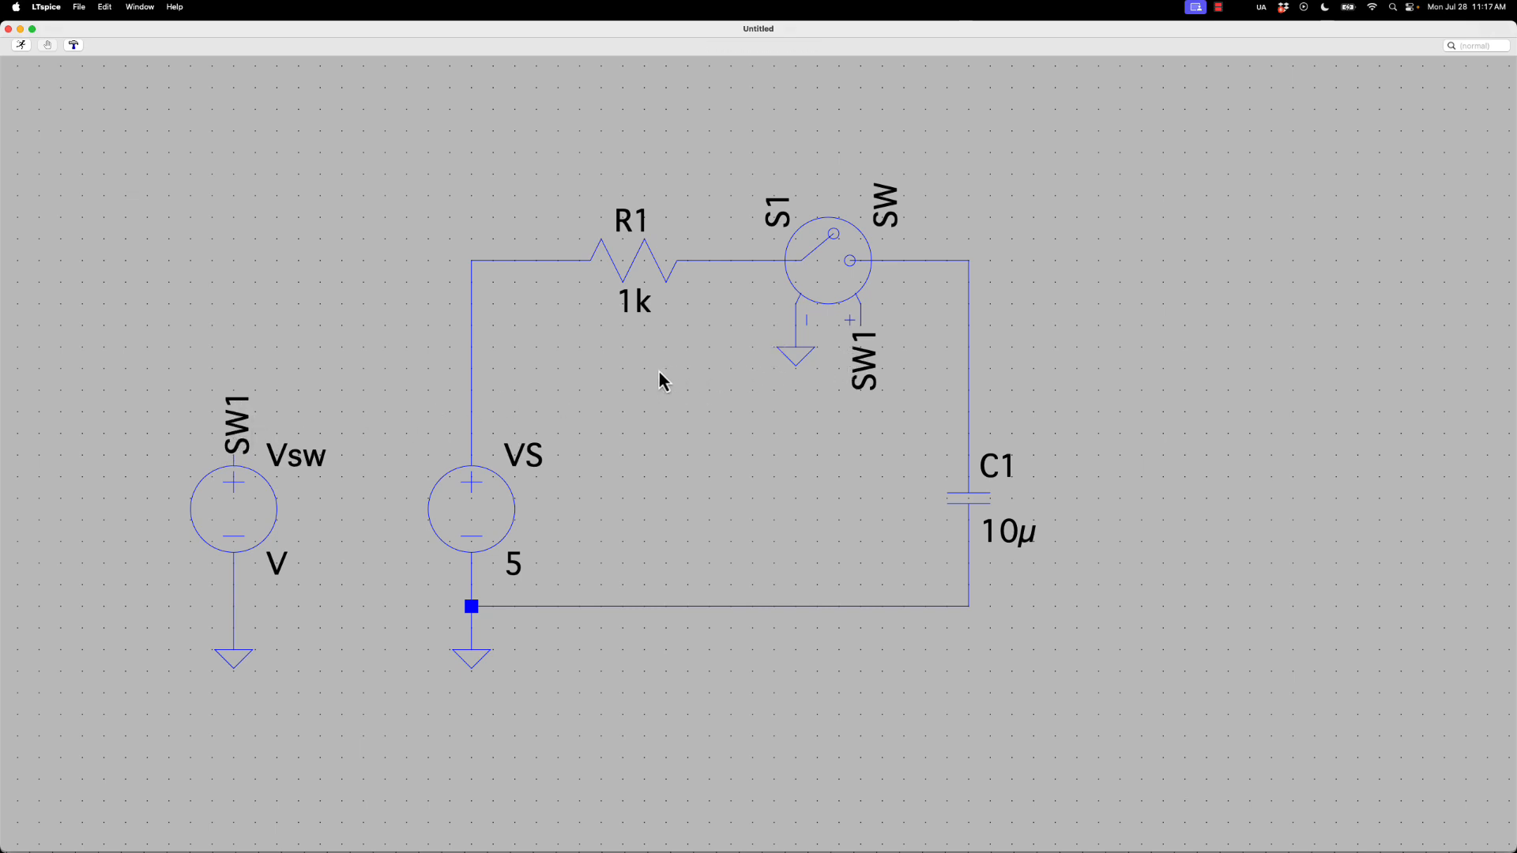
# Set voltage source Vsw to a PULSE function with an initial voltage of 5 V and an on voltage of 5 V
pyautogui.rightClick(255, 504)
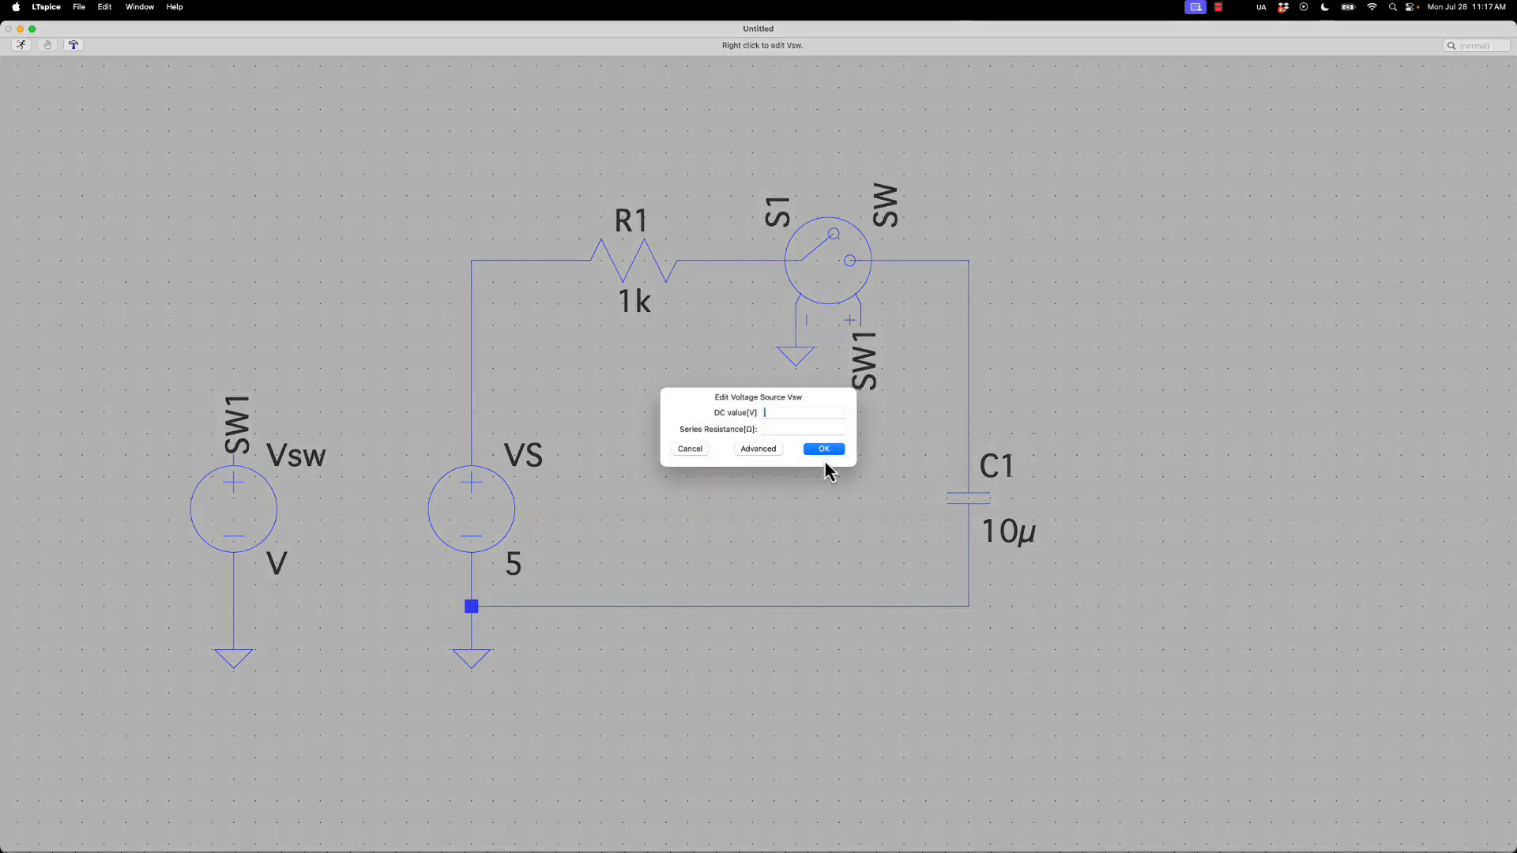
pyautogui.click(758, 459)
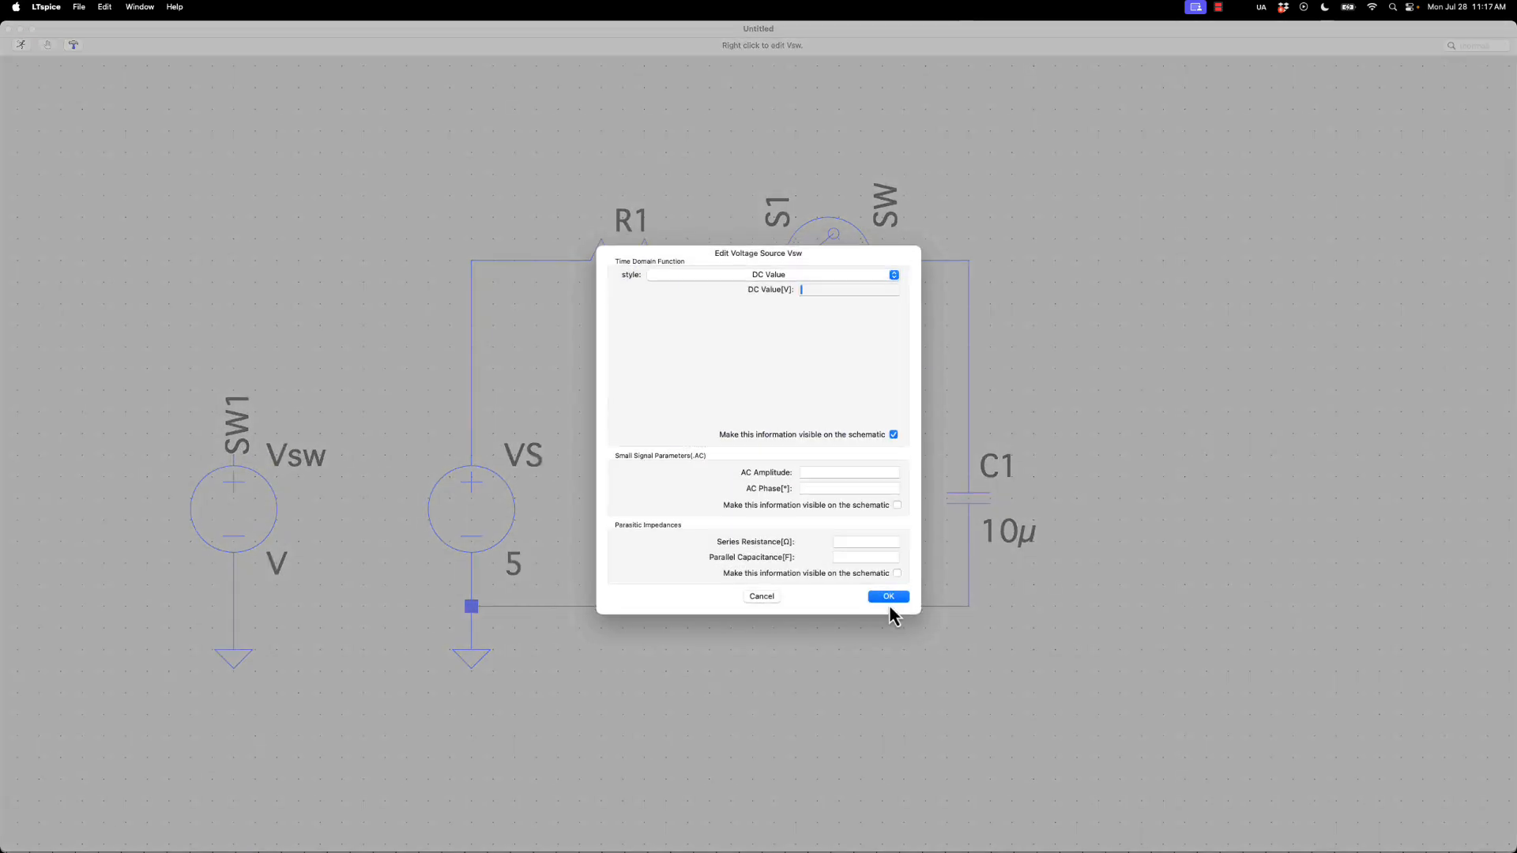
pyautogui.click(817, 283)
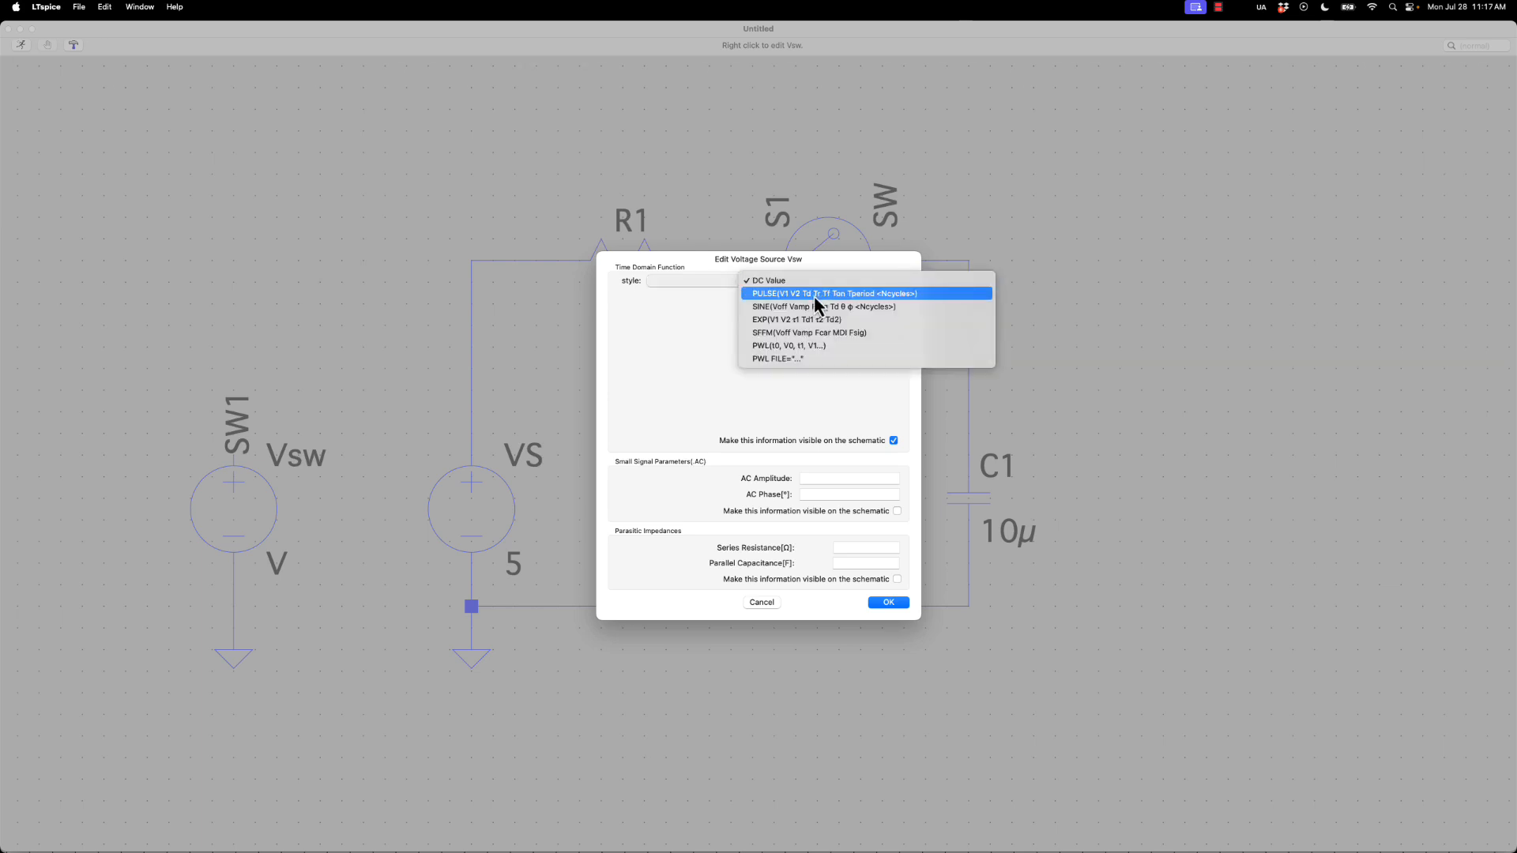
pyautogui.click(815, 297)
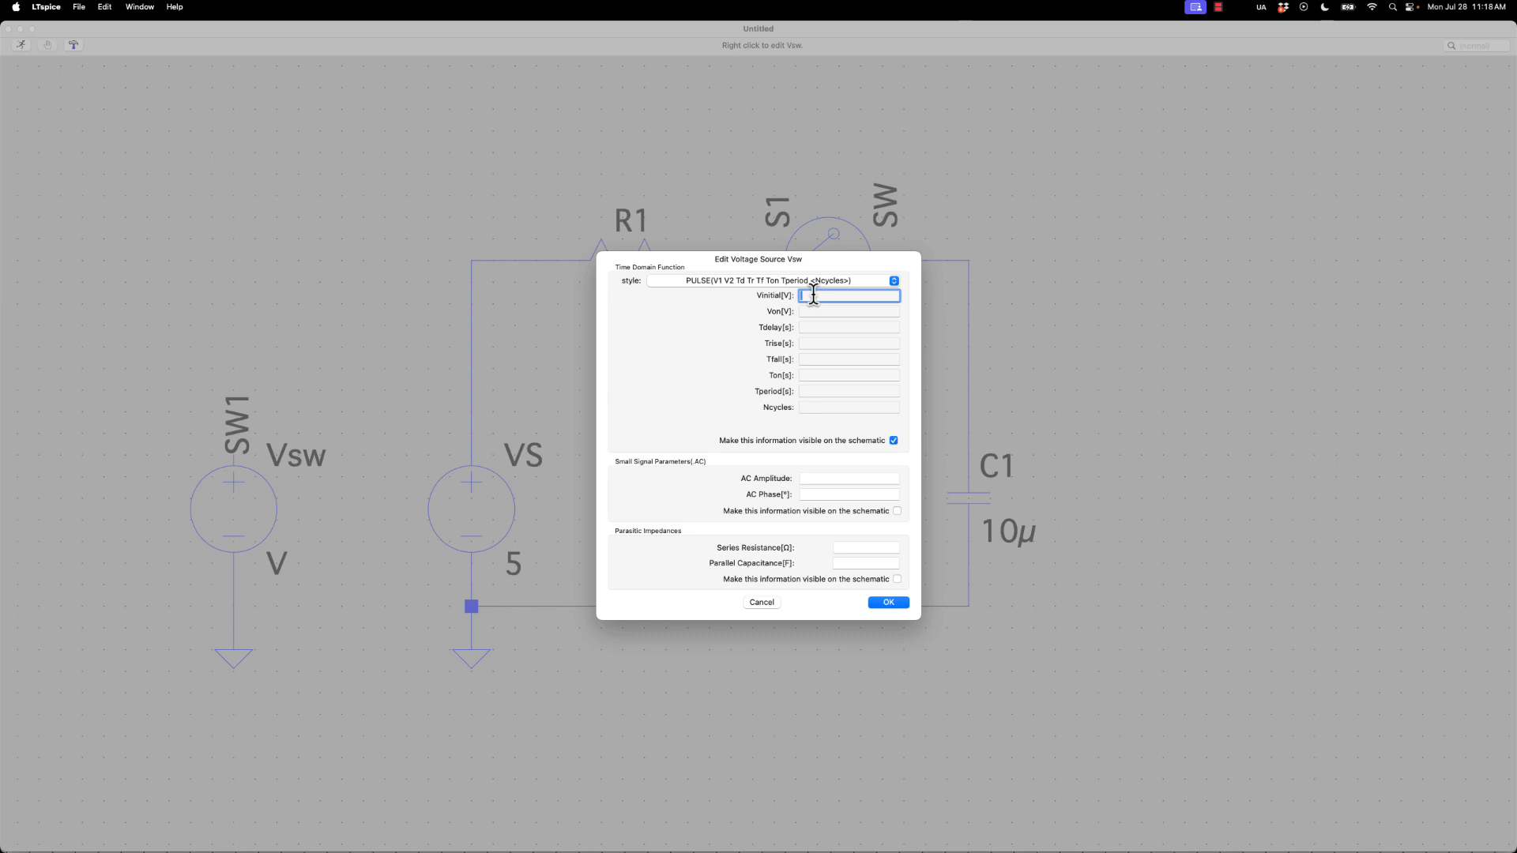
pyautogui.write('0')
pyautogui.moveTo(813, 296); pyautogui.dragTo(724, 289)
pyautogui.write('5')
pyautogui.click(857, 312)
pyautogui.write('5')
# Set the pulse on time of Vsw to 500m and apply the source settings
pyautogui.click(846, 326)
pyautogui.click(836, 342)
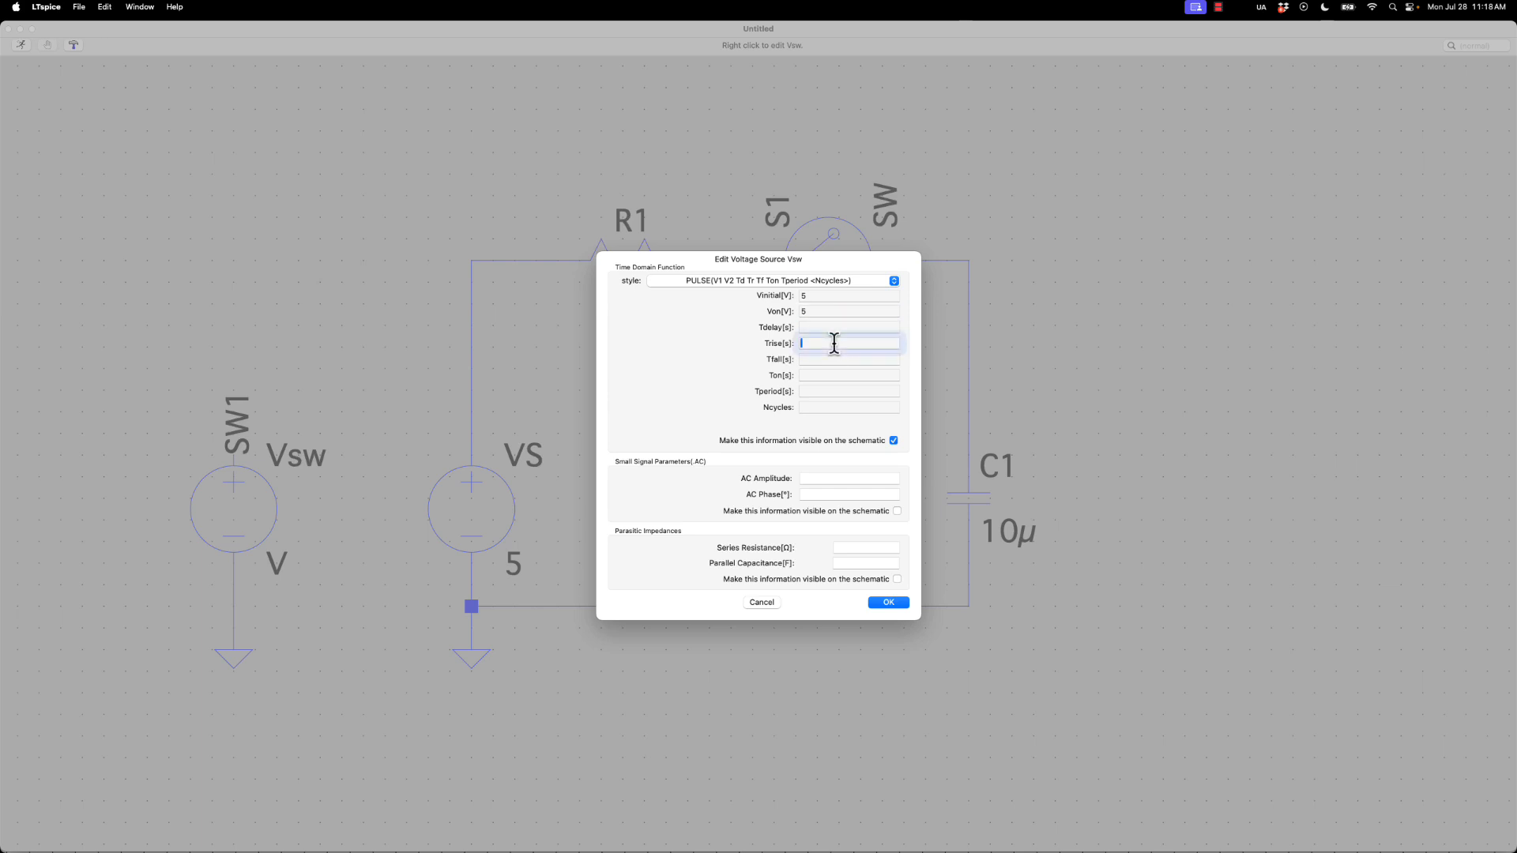
pyautogui.click(823, 359)
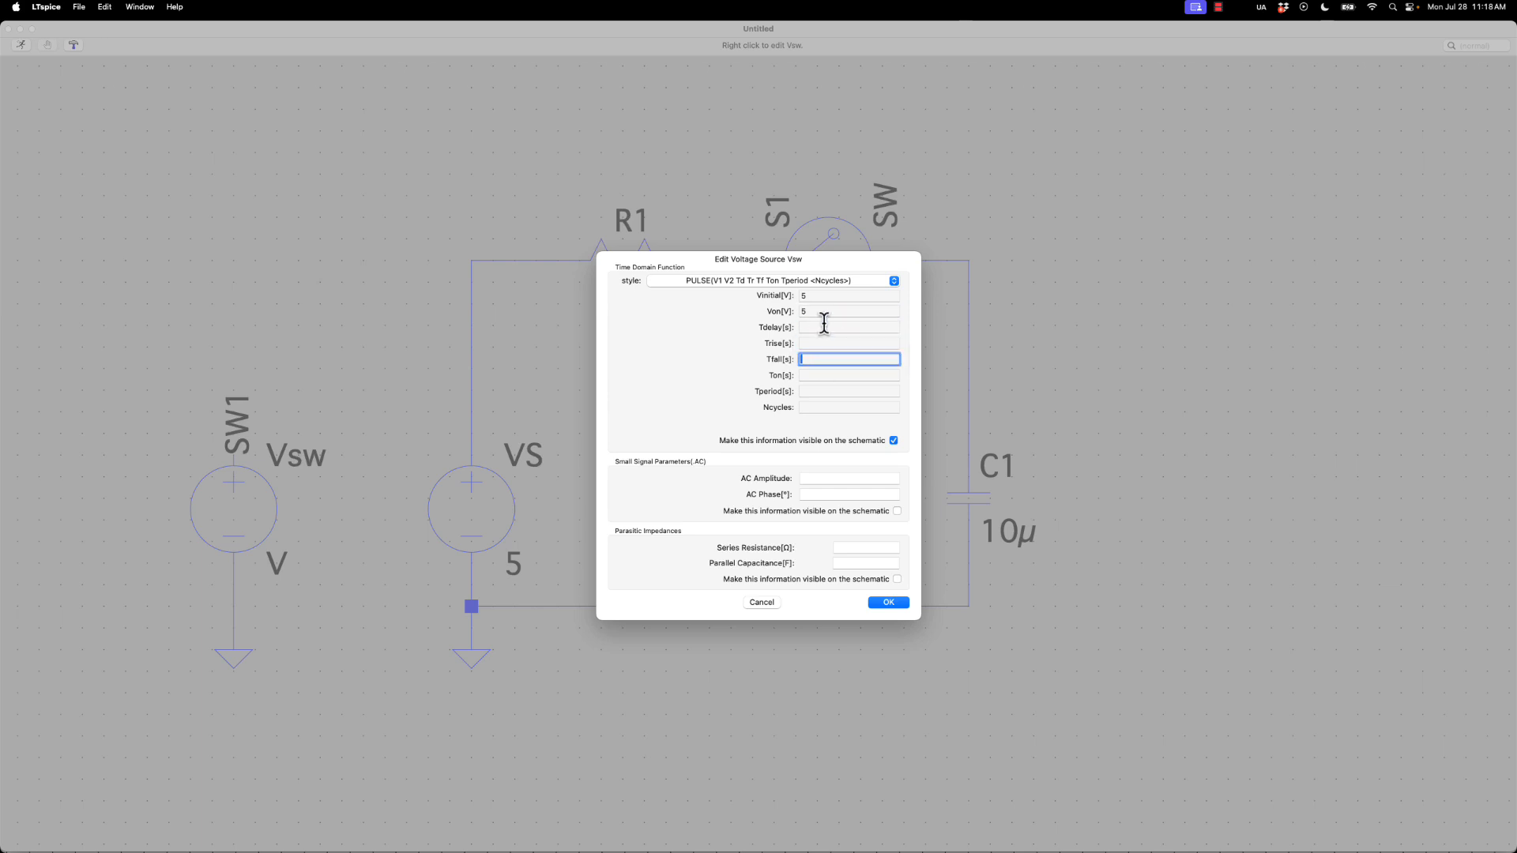
pyautogui.click(823, 324)
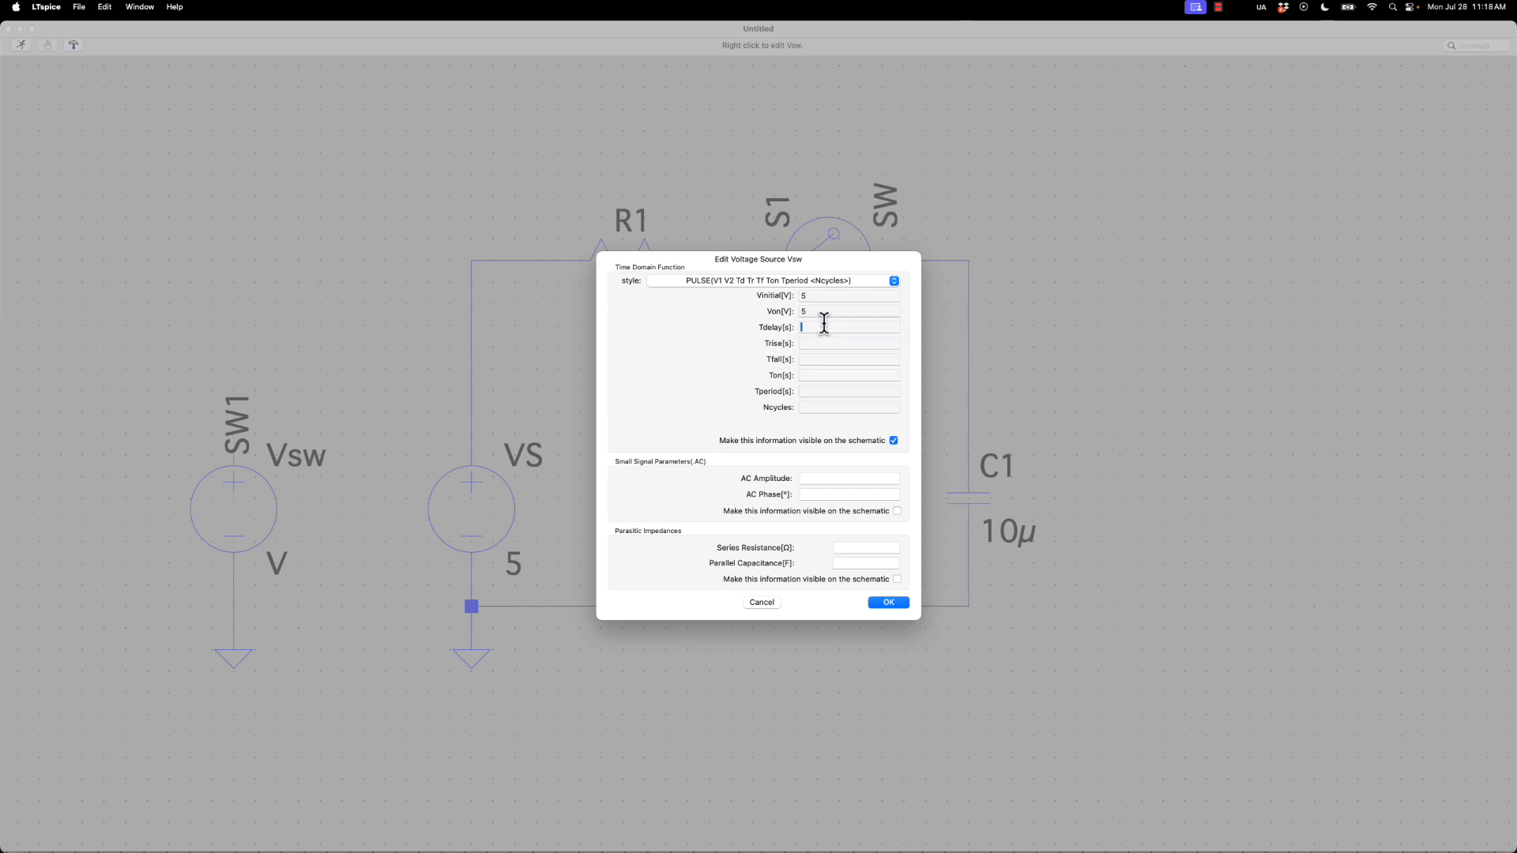
pyautogui.click(808, 375)
pyautogui.click(805, 327)
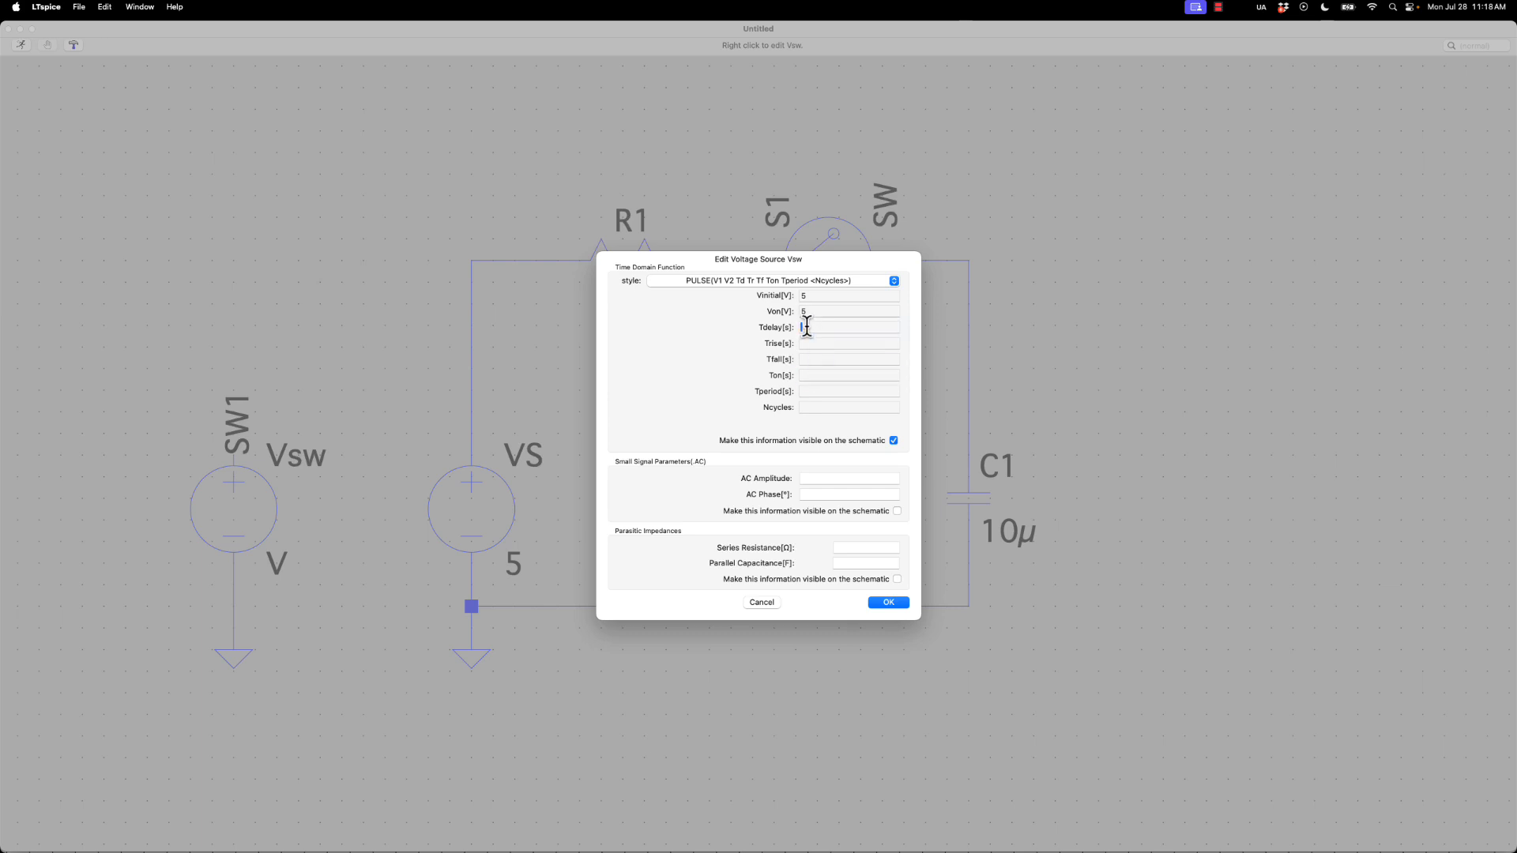
pyautogui.click(819, 375)
pyautogui.write('500m')
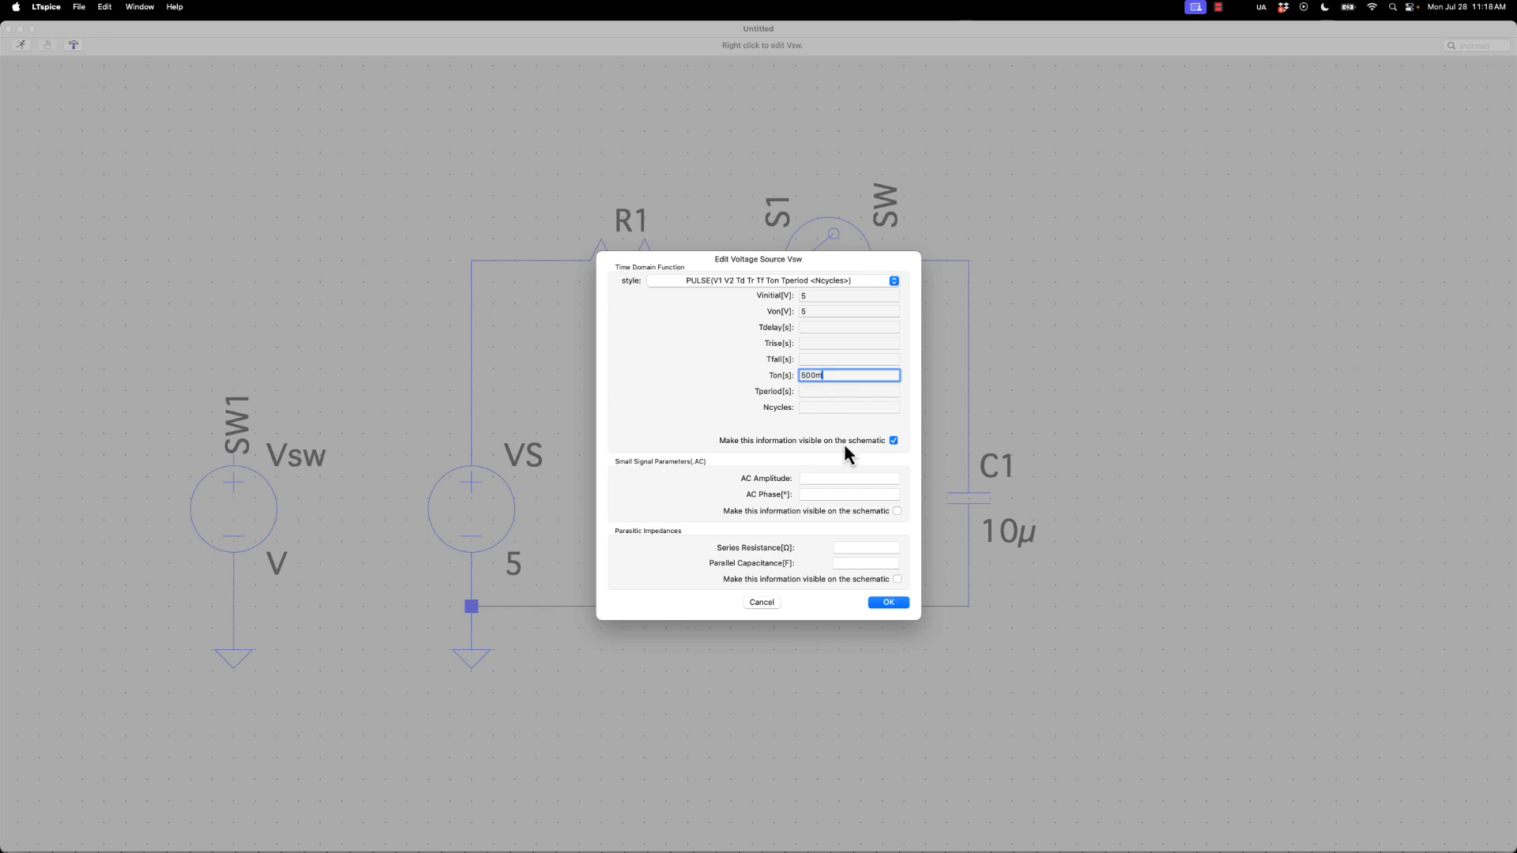
pyautogui.click(888, 602)
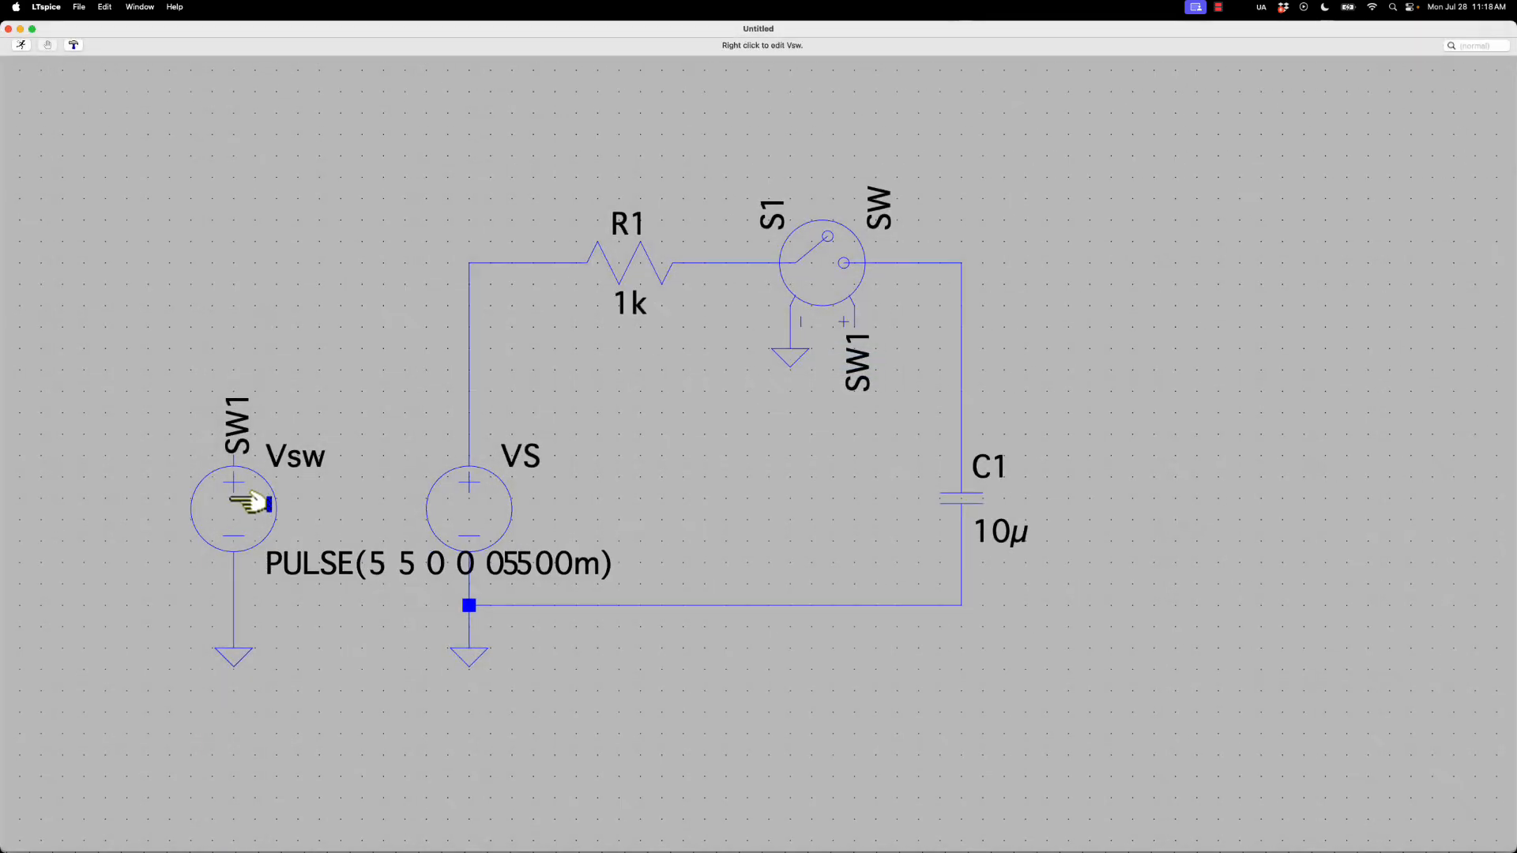
pyautogui.rightClick(273, 562)
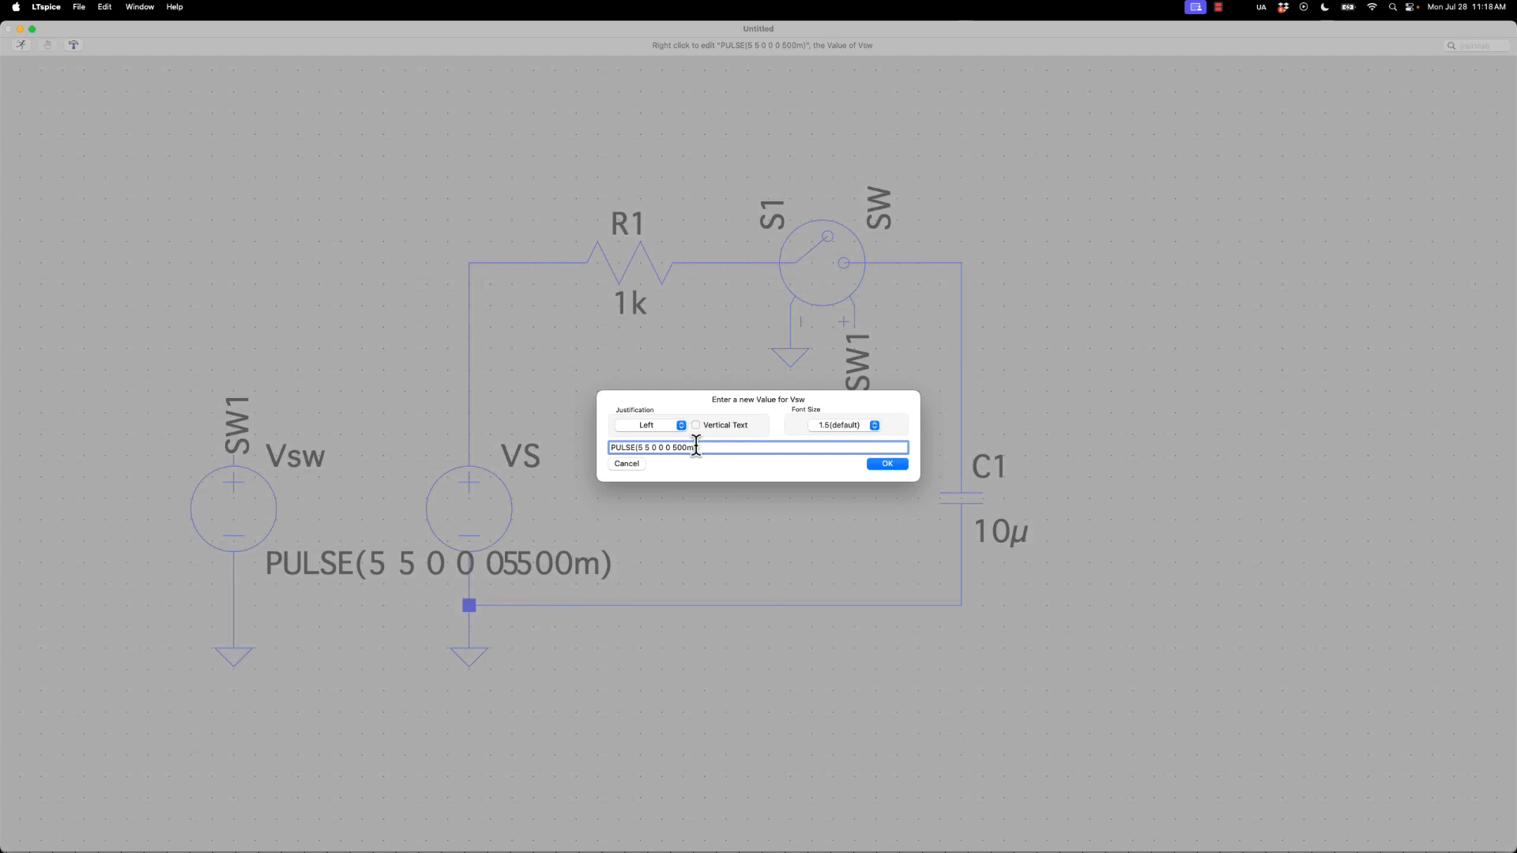
pyautogui.click(632, 464)
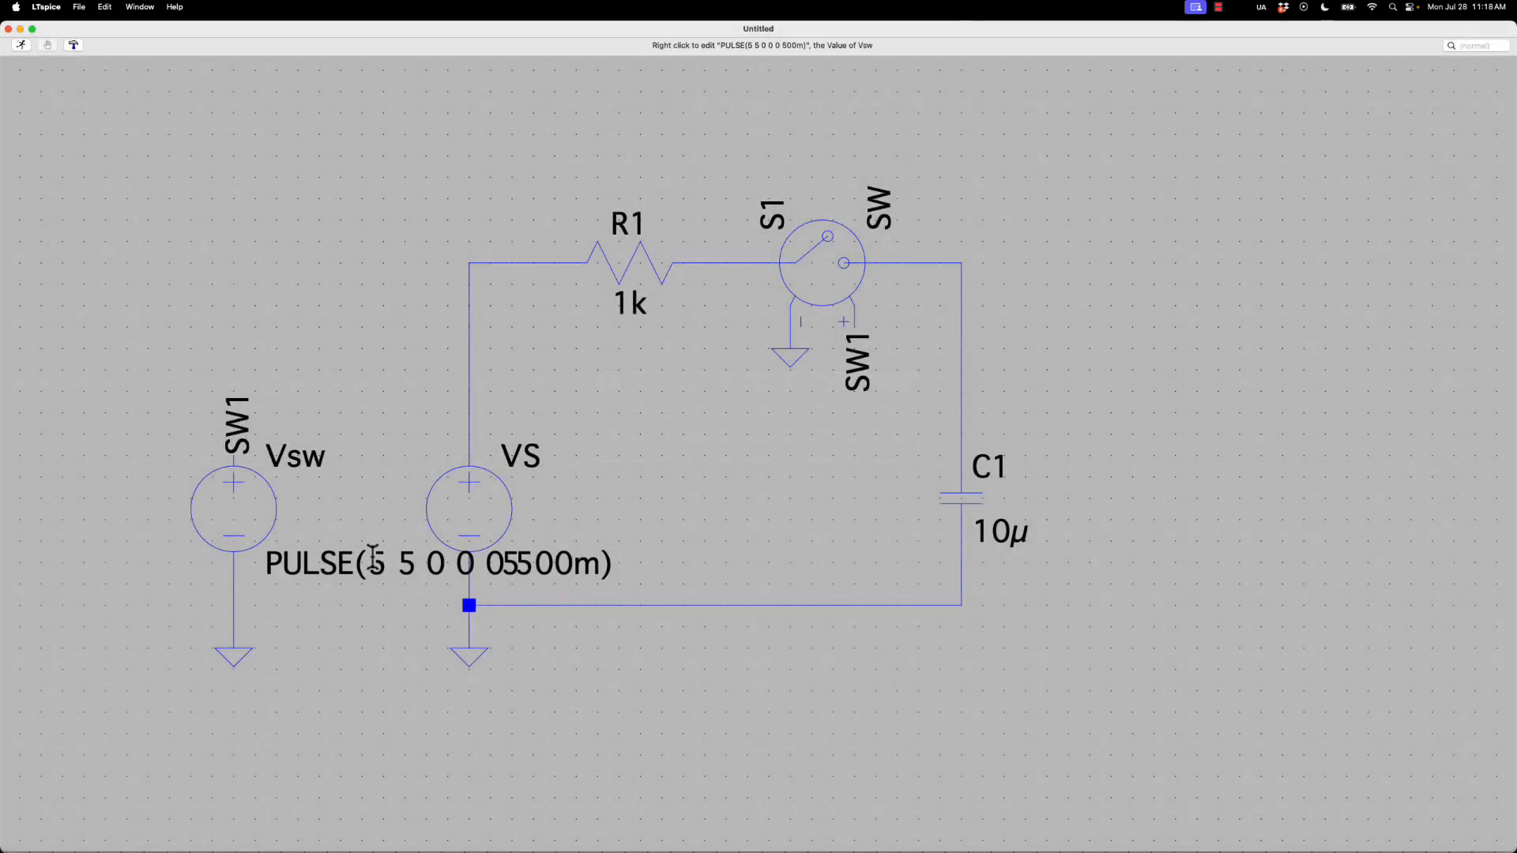
pyautogui.rightClick(373, 557)
pyautogui.click(637, 463)
# Move the PULSE value text of Vsw below the source's ground symbol
pyautogui.moveTo(305, 576); pyautogui.dragTo(111, 716)
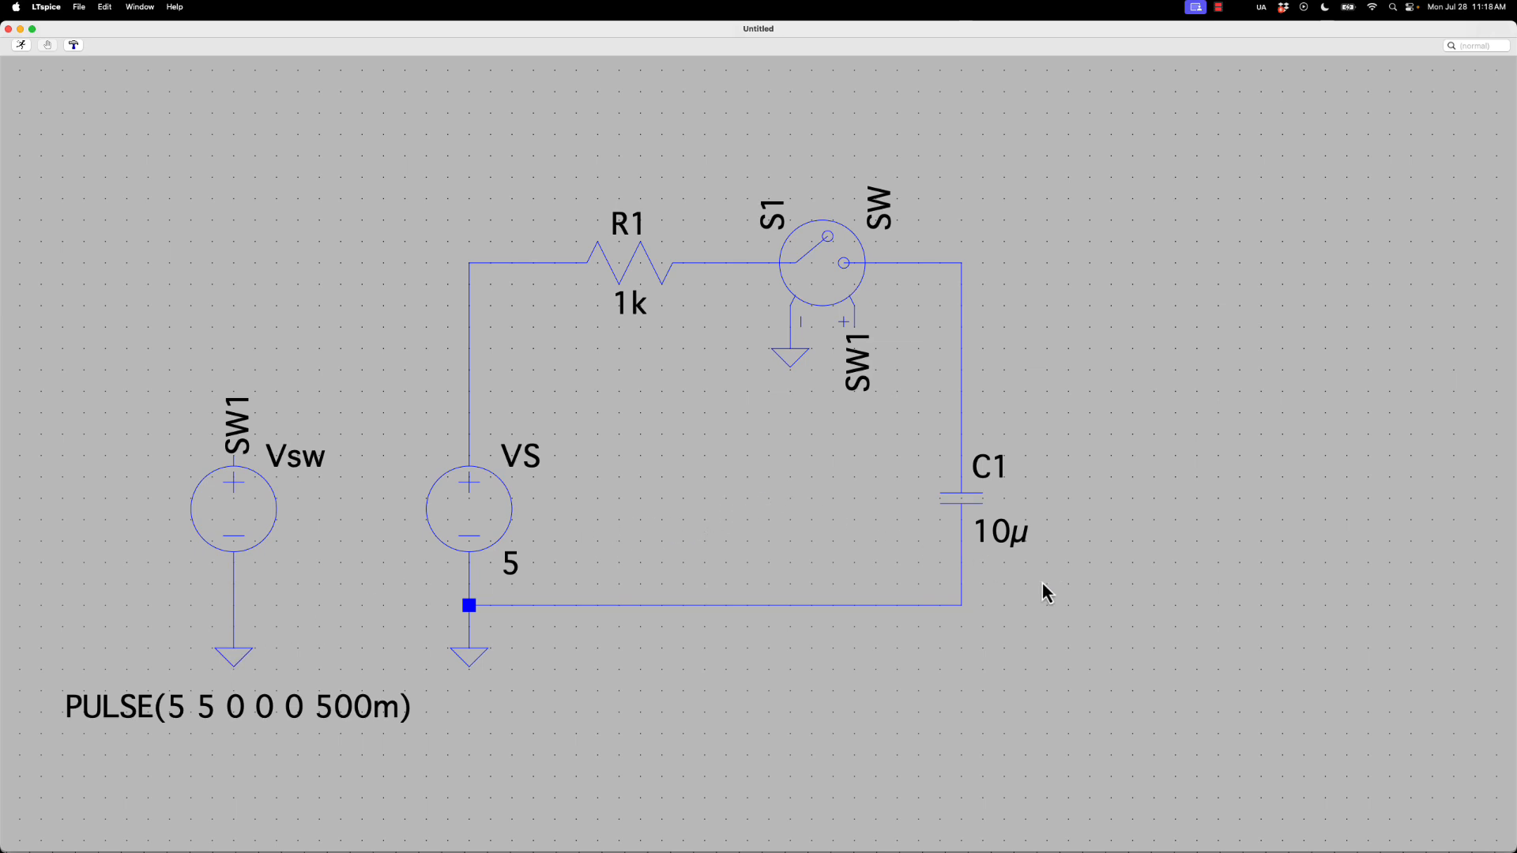
# Add the SPICE directive .tran 2 and place it below the circuit's bottom wire
pyautogui.press('s')
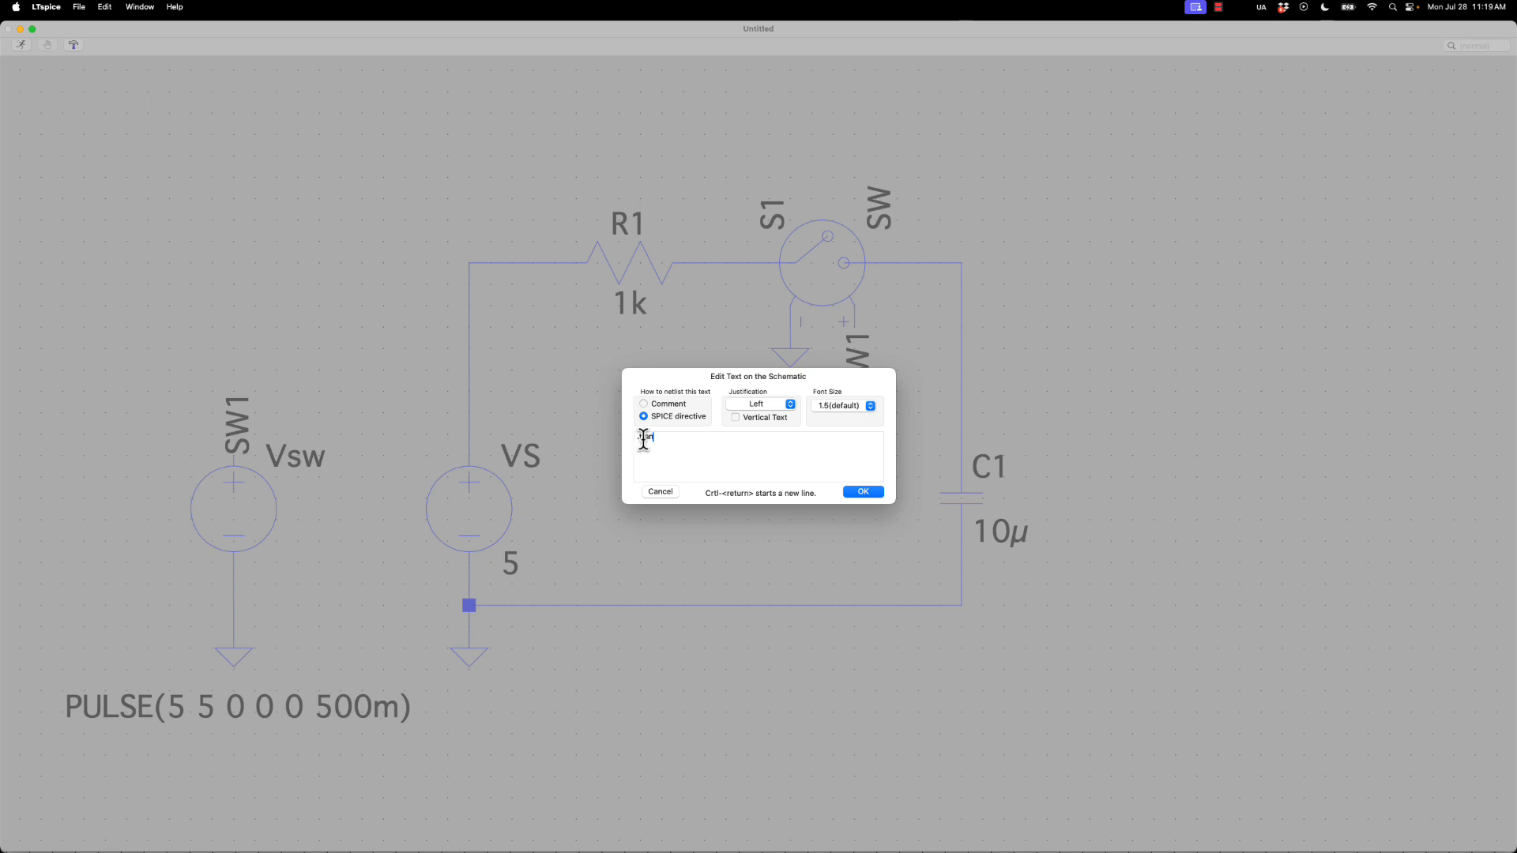
pyautogui.write('1')
pyautogui.press('BackSpace')
pyautogui.write('2')
pyautogui.click(861, 492)
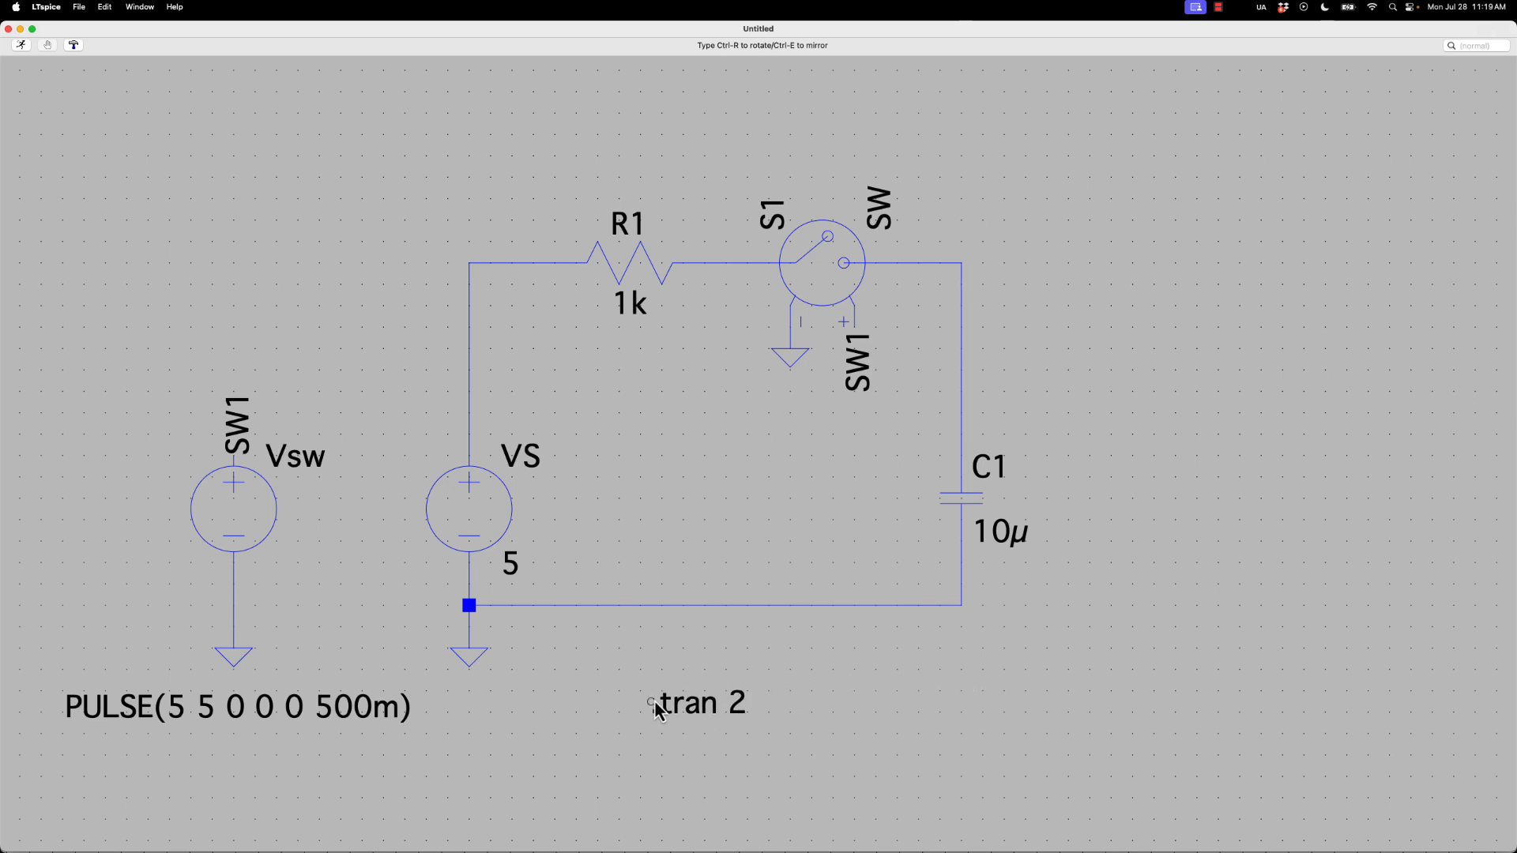
pyautogui.click(655, 704)
# Add the comment text "Step Response RC Circuit" and place it above the circuit as a title
pyautogui.press('s')
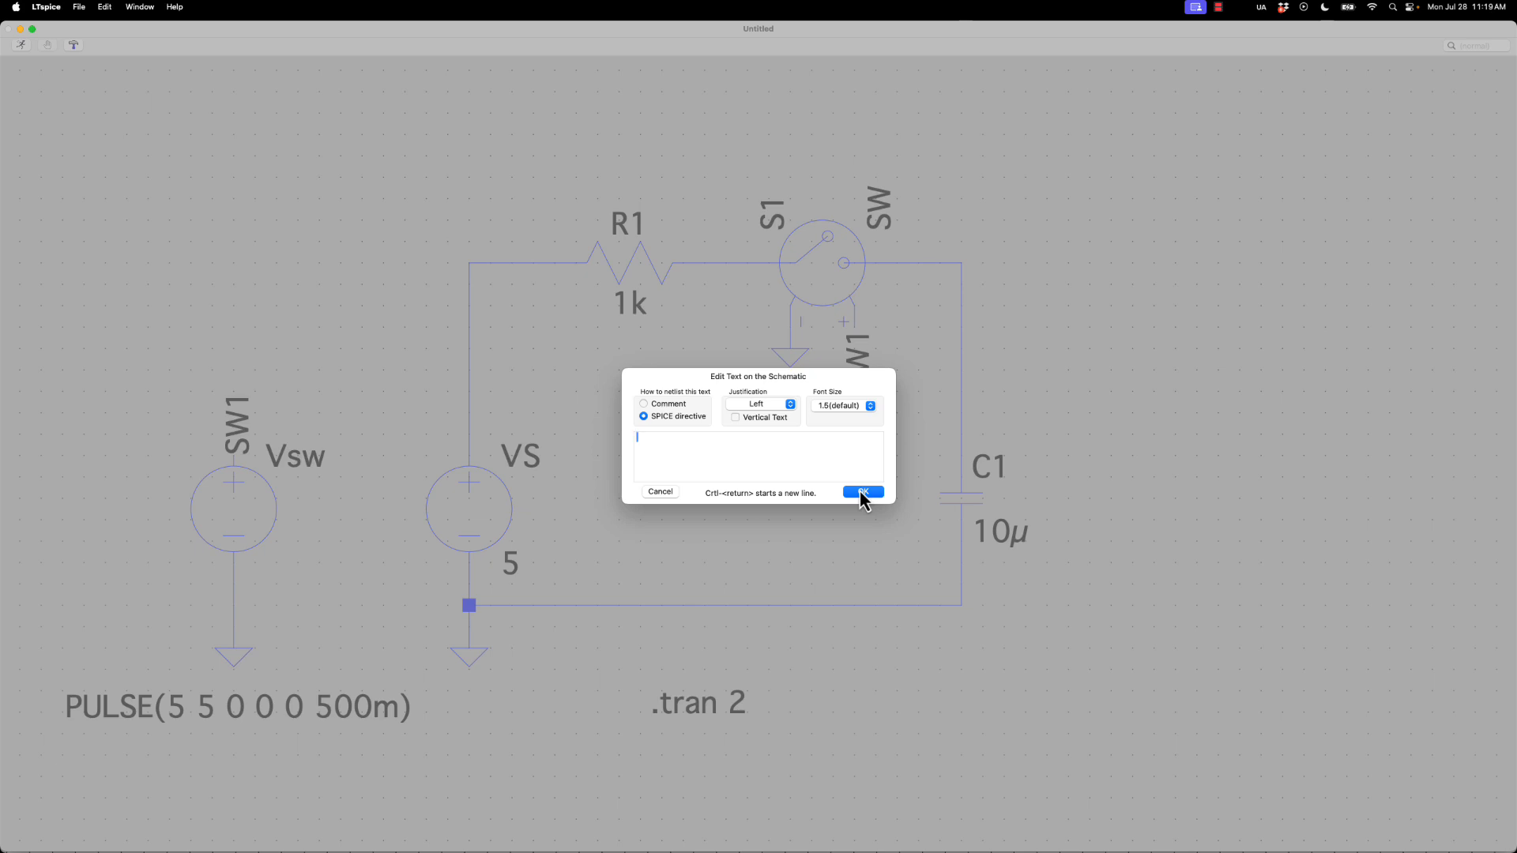
pyautogui.write('Step Response RC Circuit')
pyautogui.click(668, 404)
pyautogui.click(863, 493)
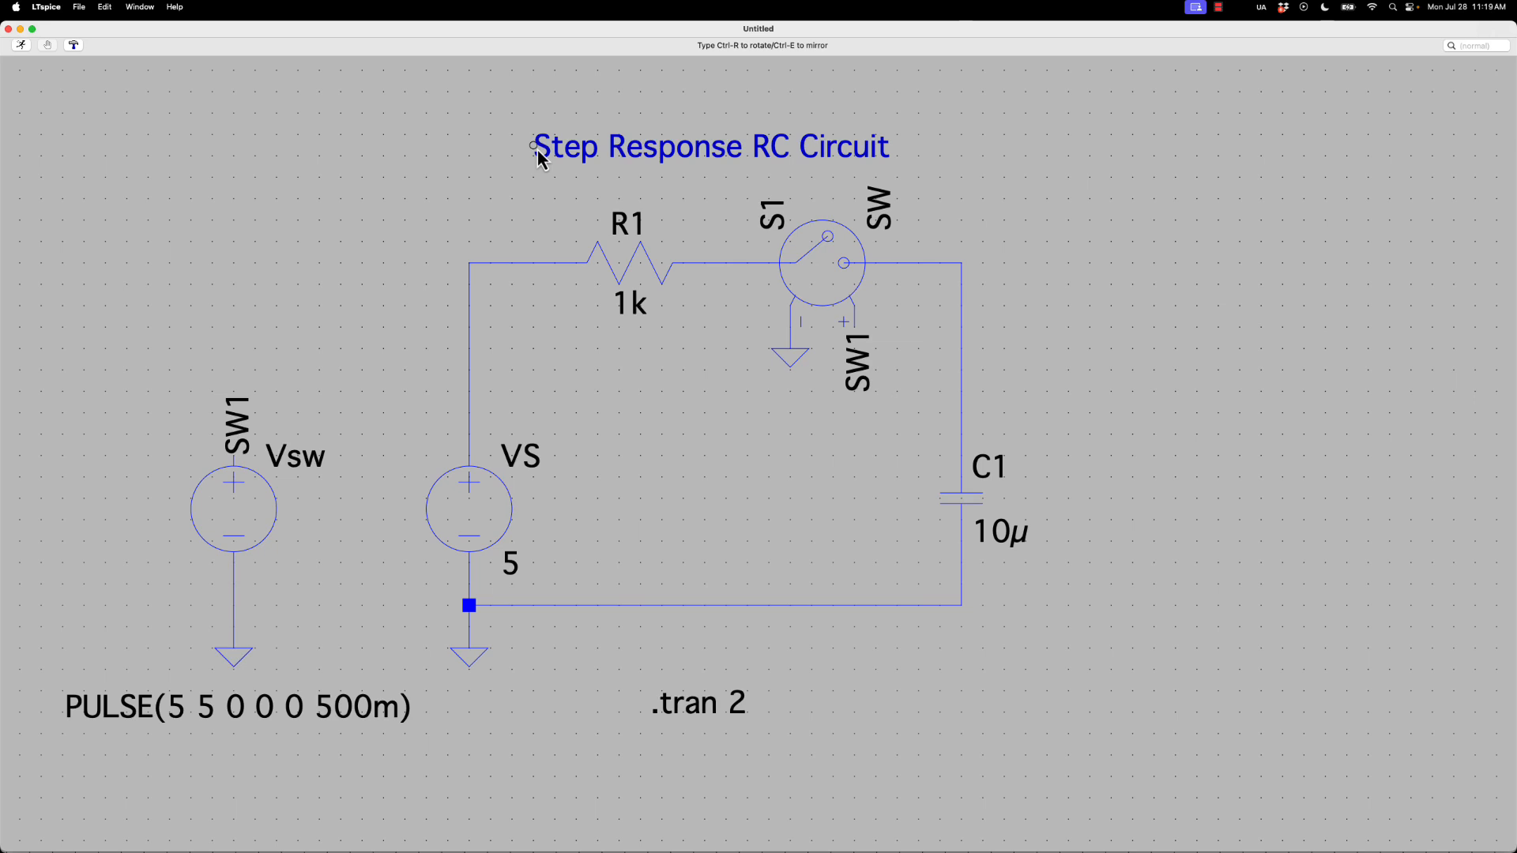
pyautogui.click(537, 150)
# Save the schematic under the name StepResponseRC_Ckt in the LTspice folder
pyautogui.press('super+s')
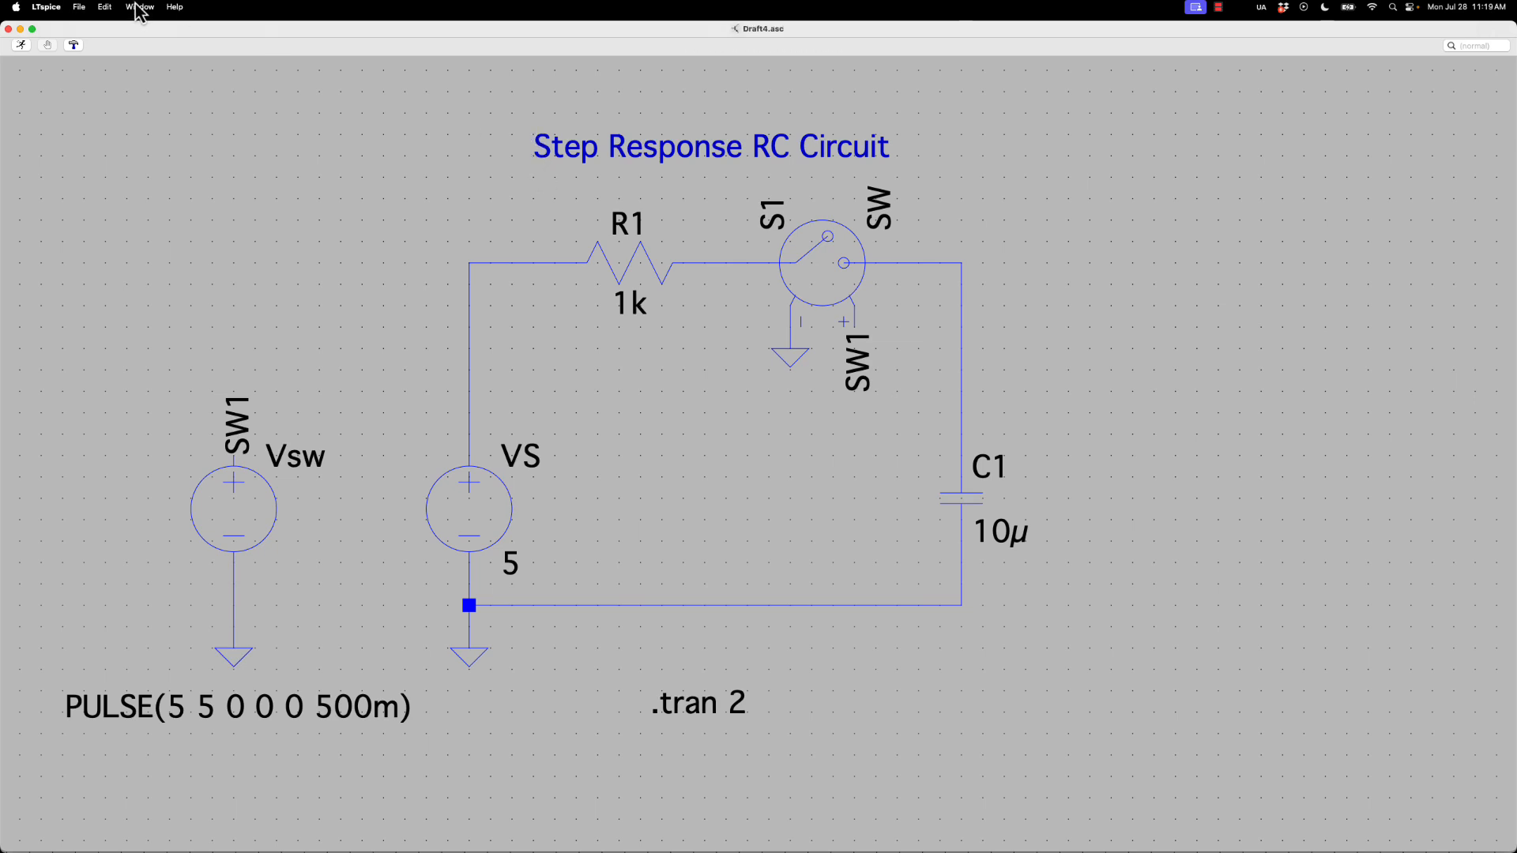
pyautogui.click(101, 8)
pyautogui.moveTo(79, 8)
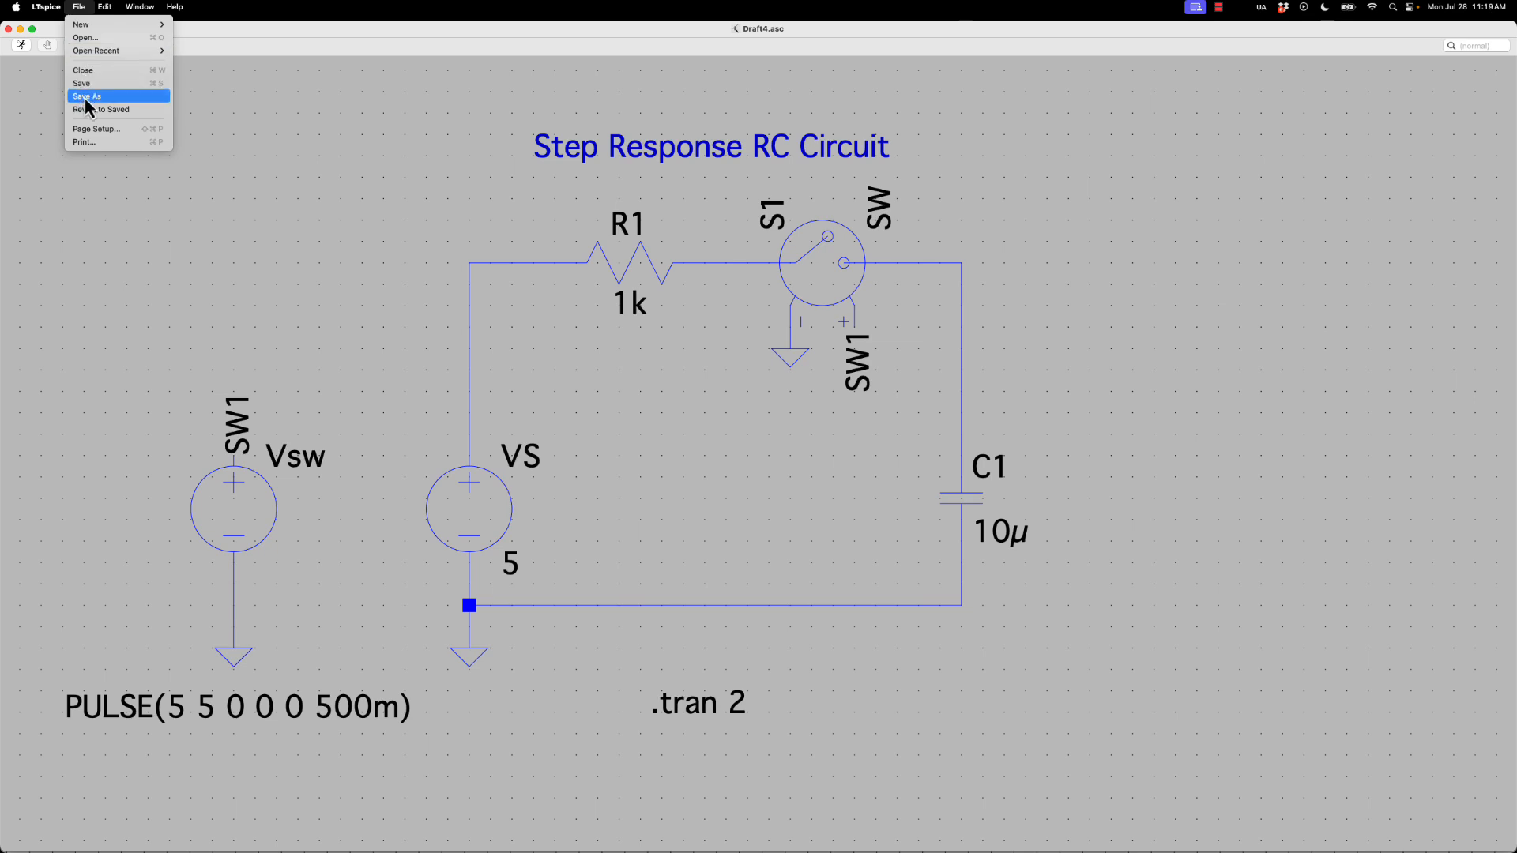
pyautogui.click(84, 98)
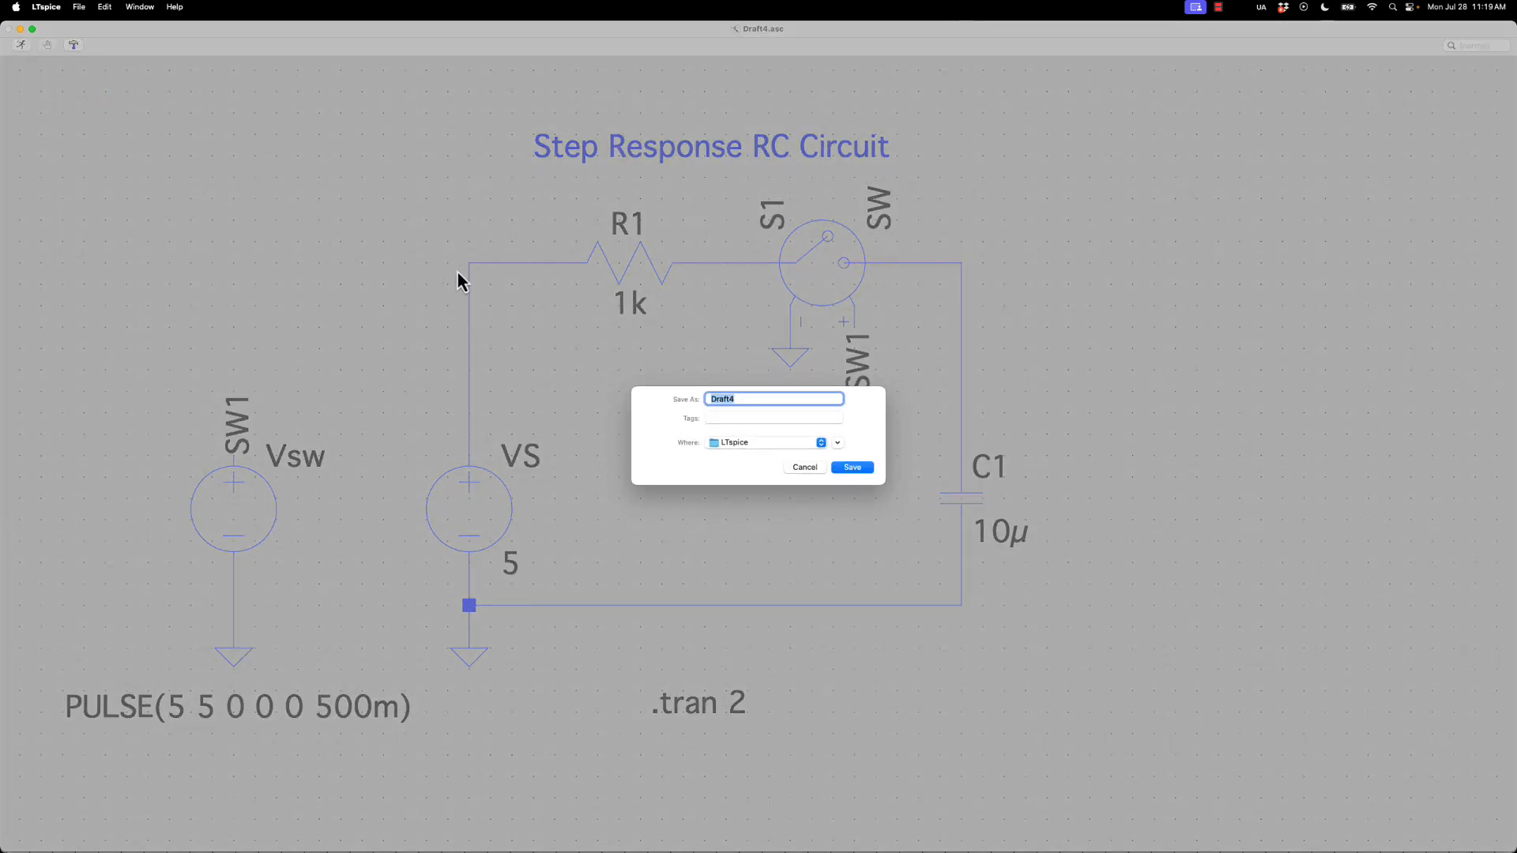
pyautogui.write('StepResponseRC_Ckt')
pyautogui.click(837, 466)
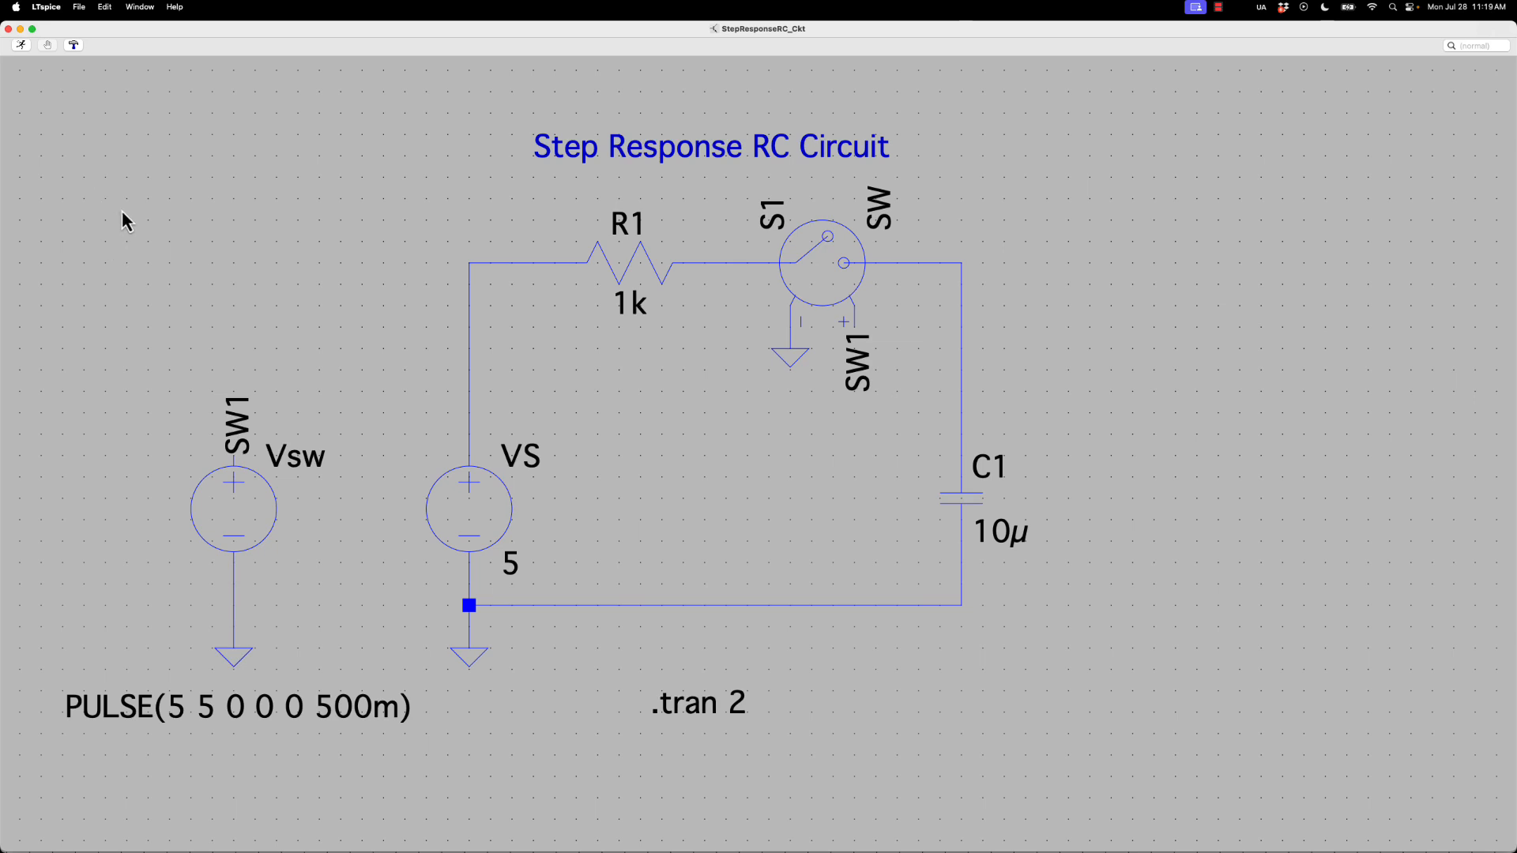
# Run the transient simulation with the default switch model, then move and enlarge the waveform window
pyautogui.click(25, 49)
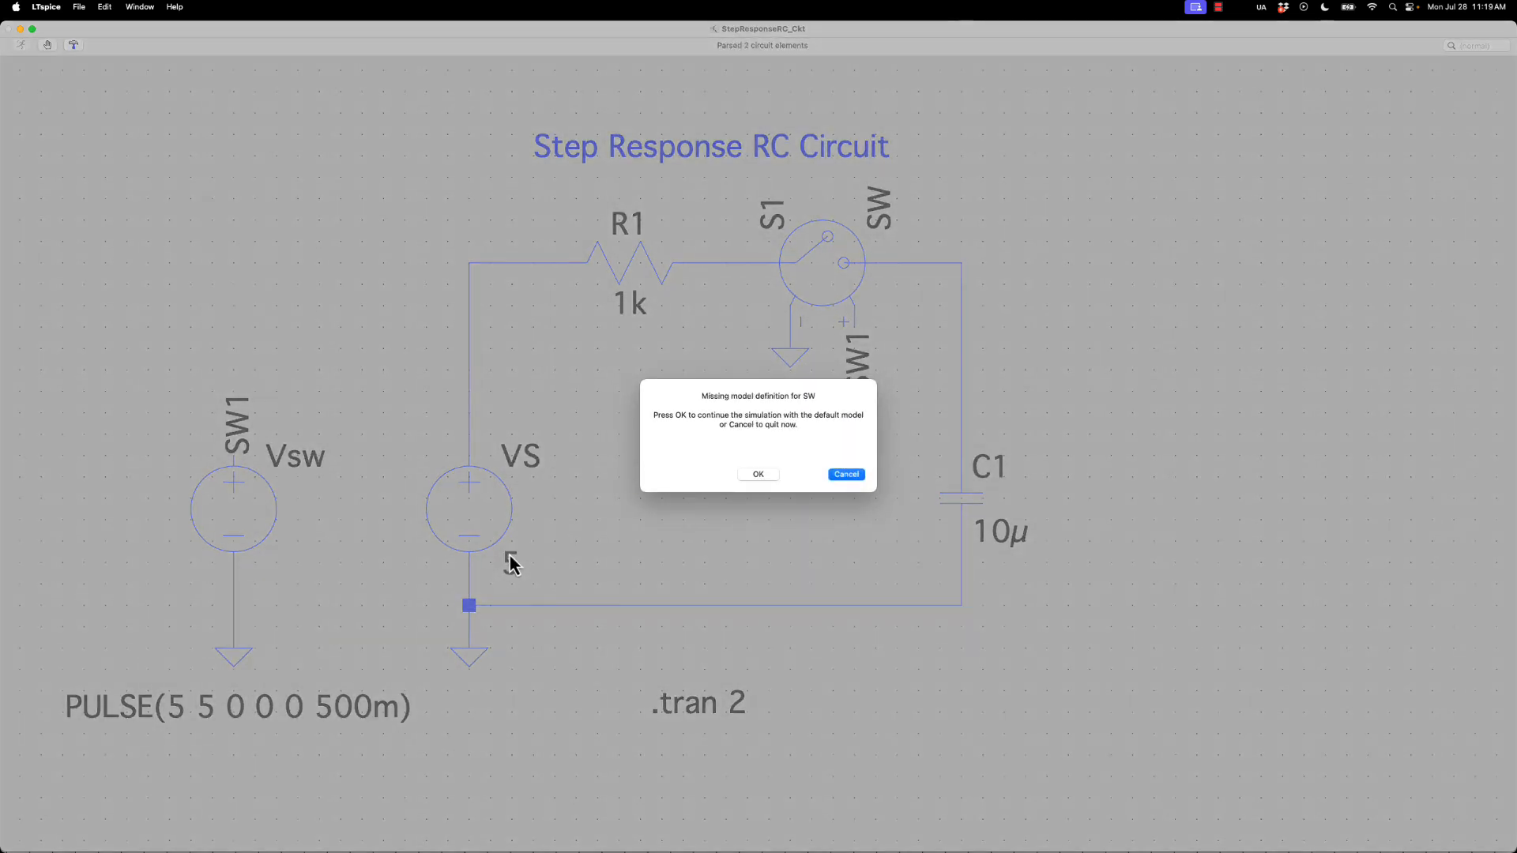
pyautogui.click(745, 476)
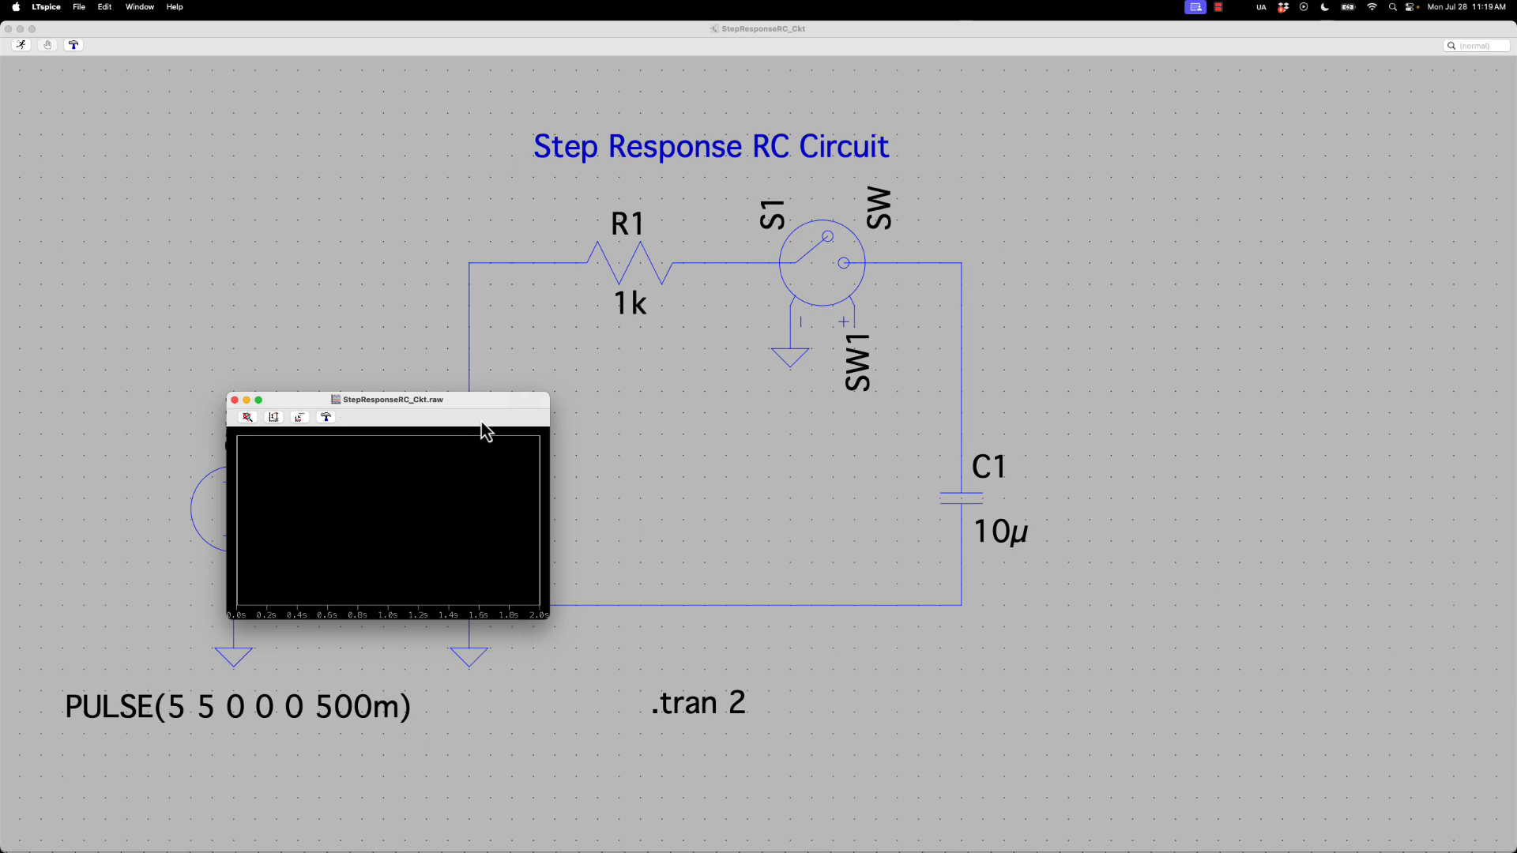
pyautogui.moveTo(495, 423); pyautogui.dragTo(756, 204)
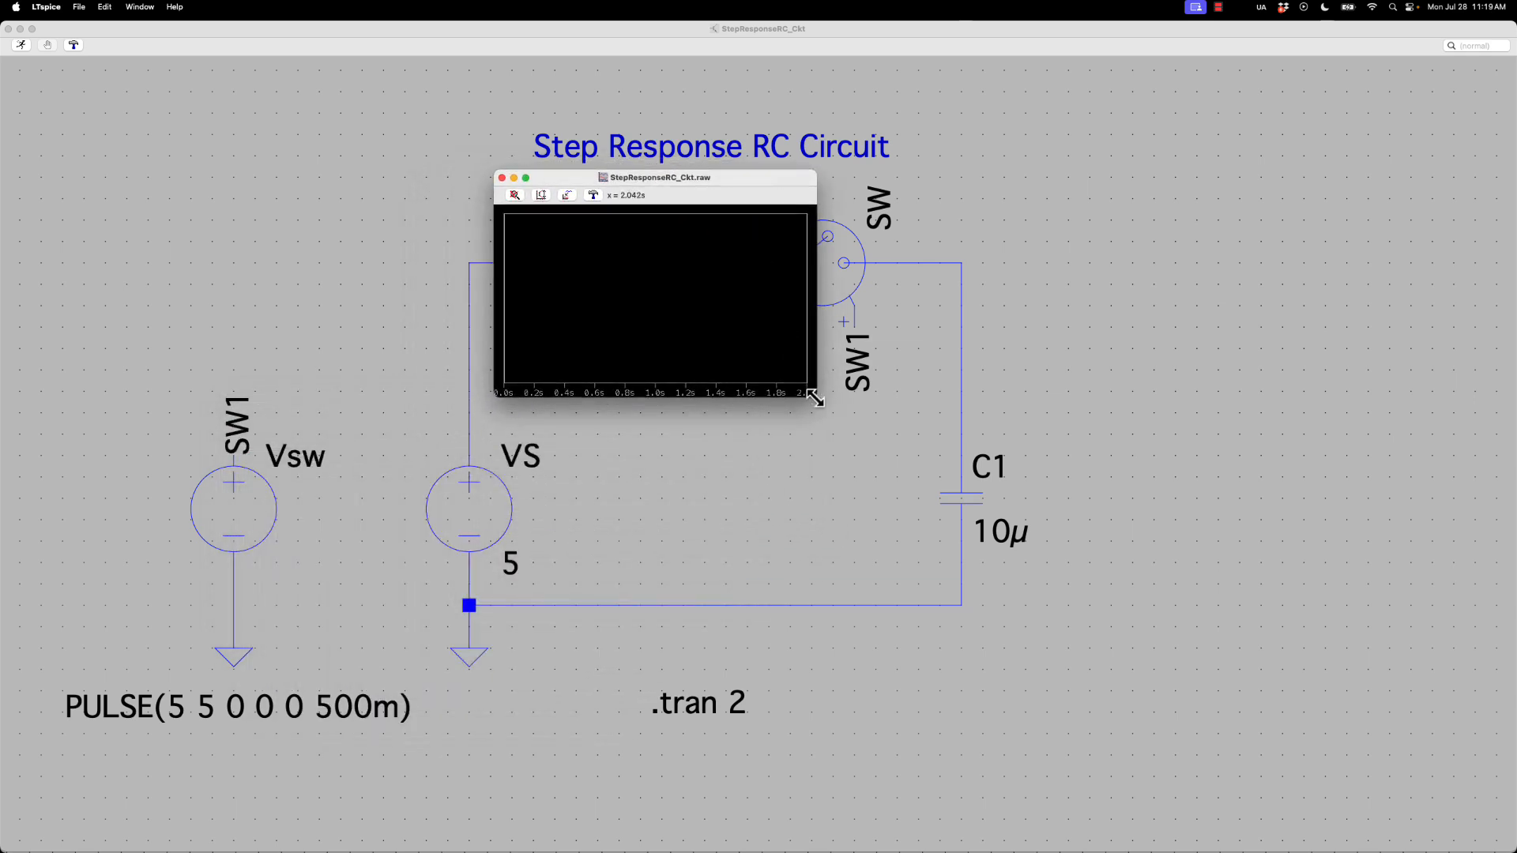
pyautogui.moveTo(816, 400); pyautogui.dragTo(1188, 682)
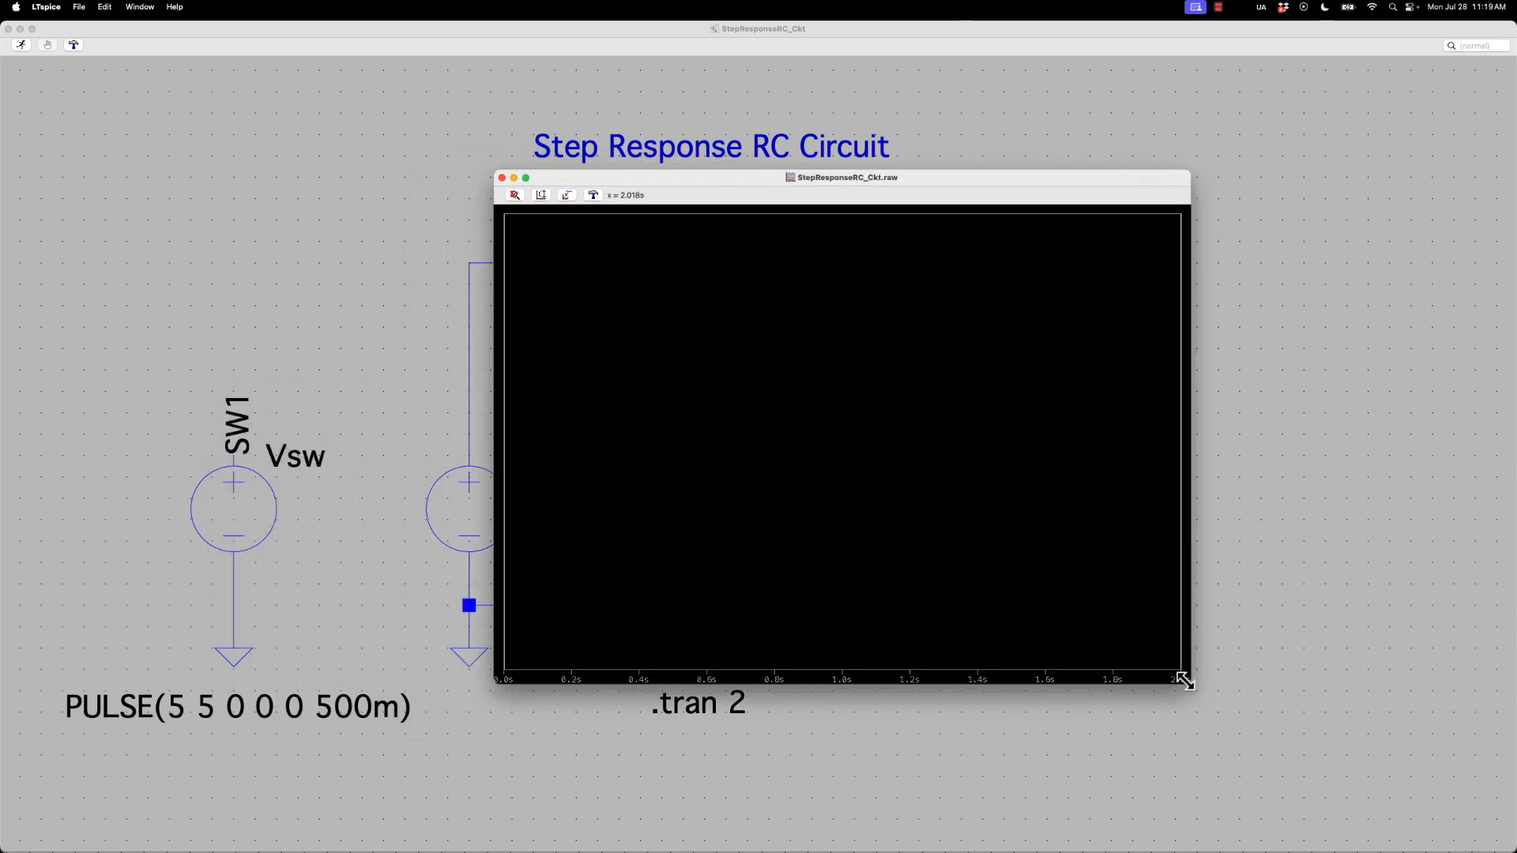
# Check which node voltages and currents are available to plot, then close the waveform window without adding a trace
pyautogui.click(568, 195)
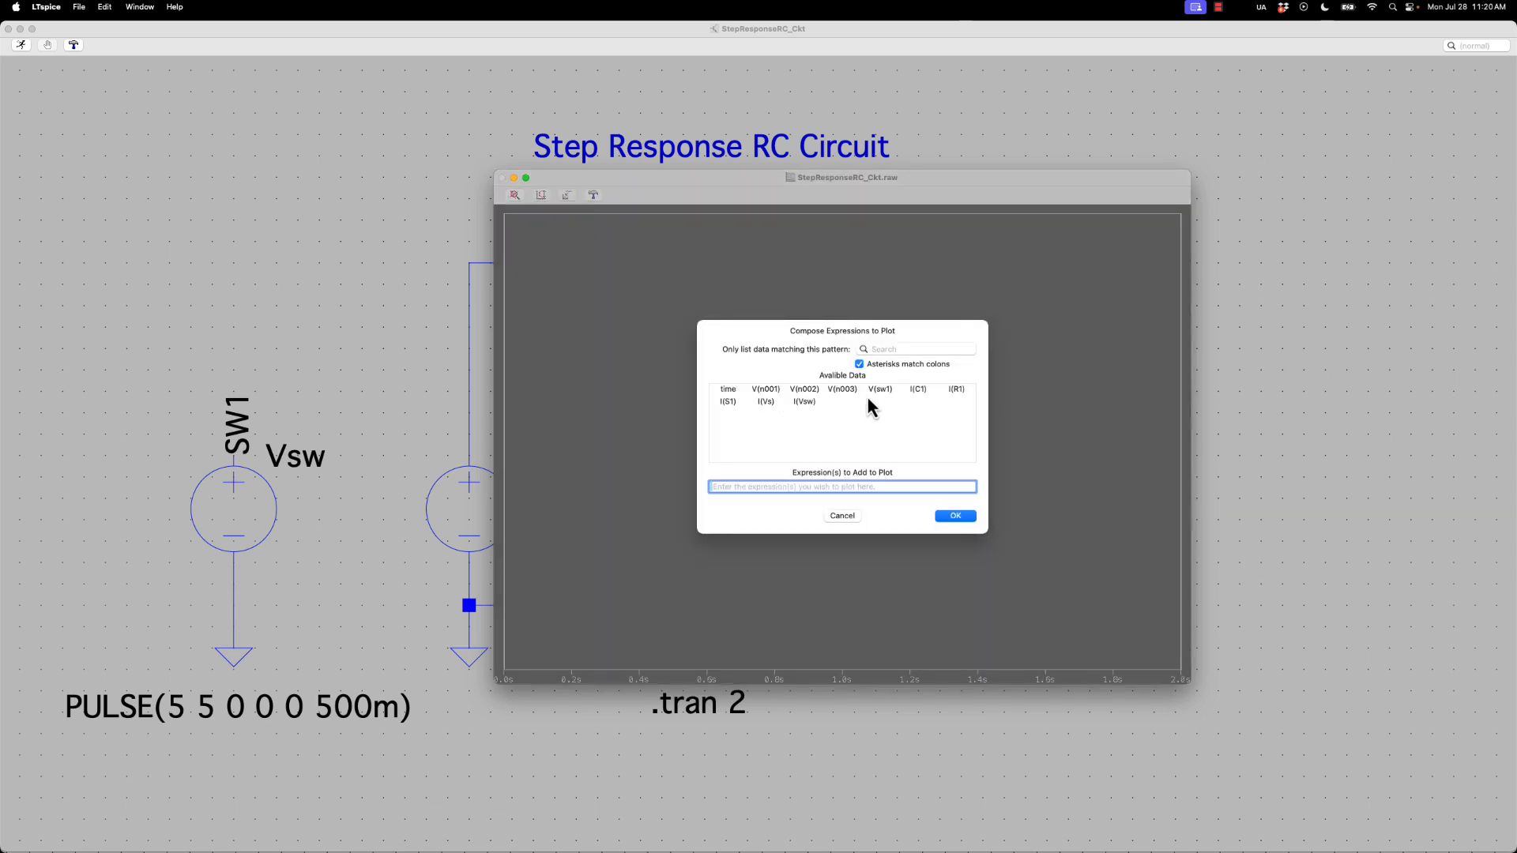
pyautogui.click(842, 517)
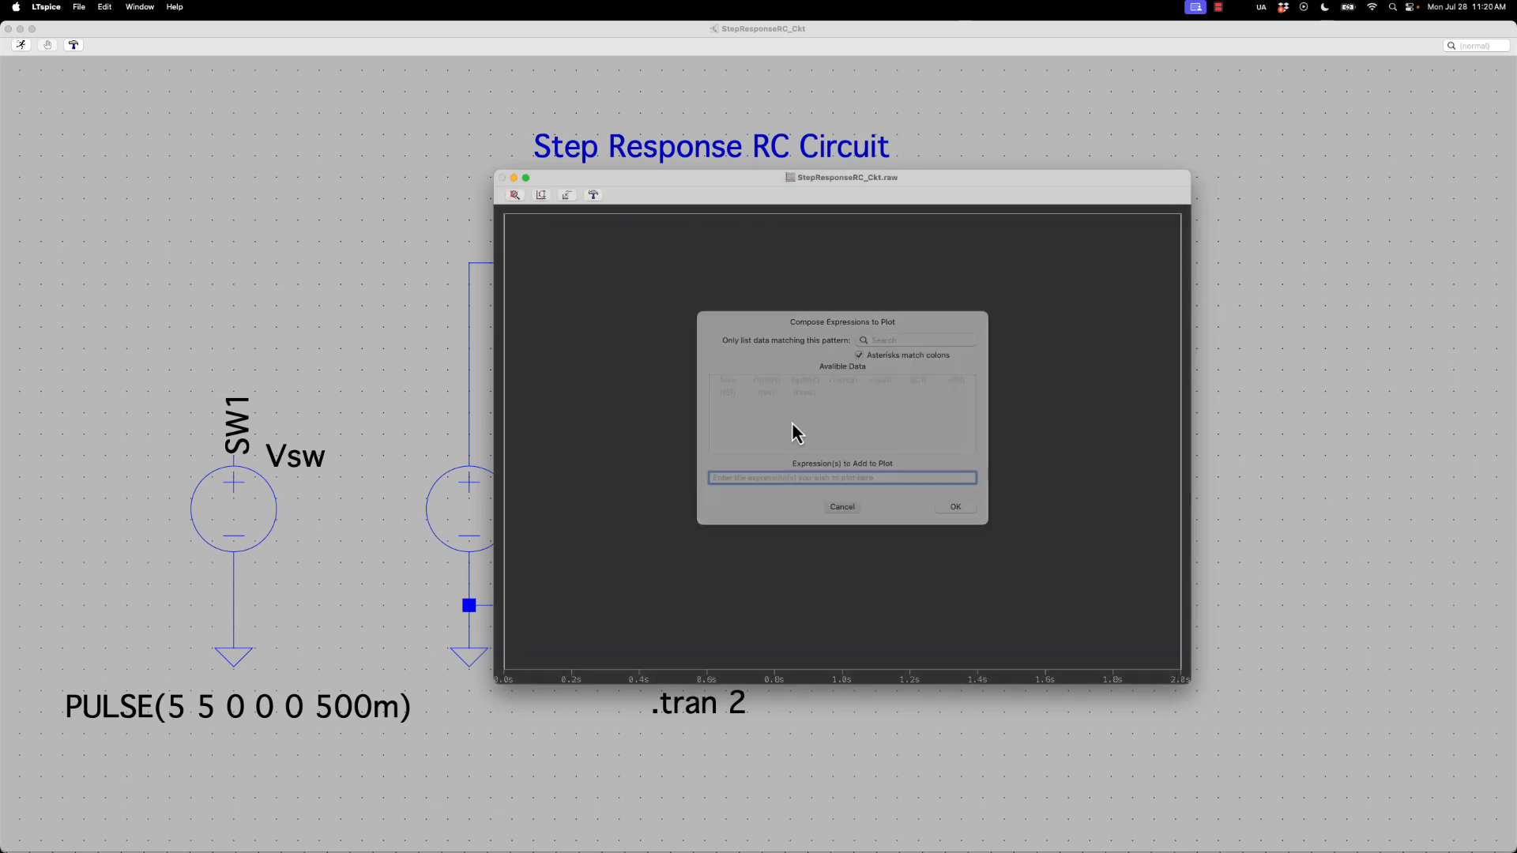
pyautogui.click(503, 178)
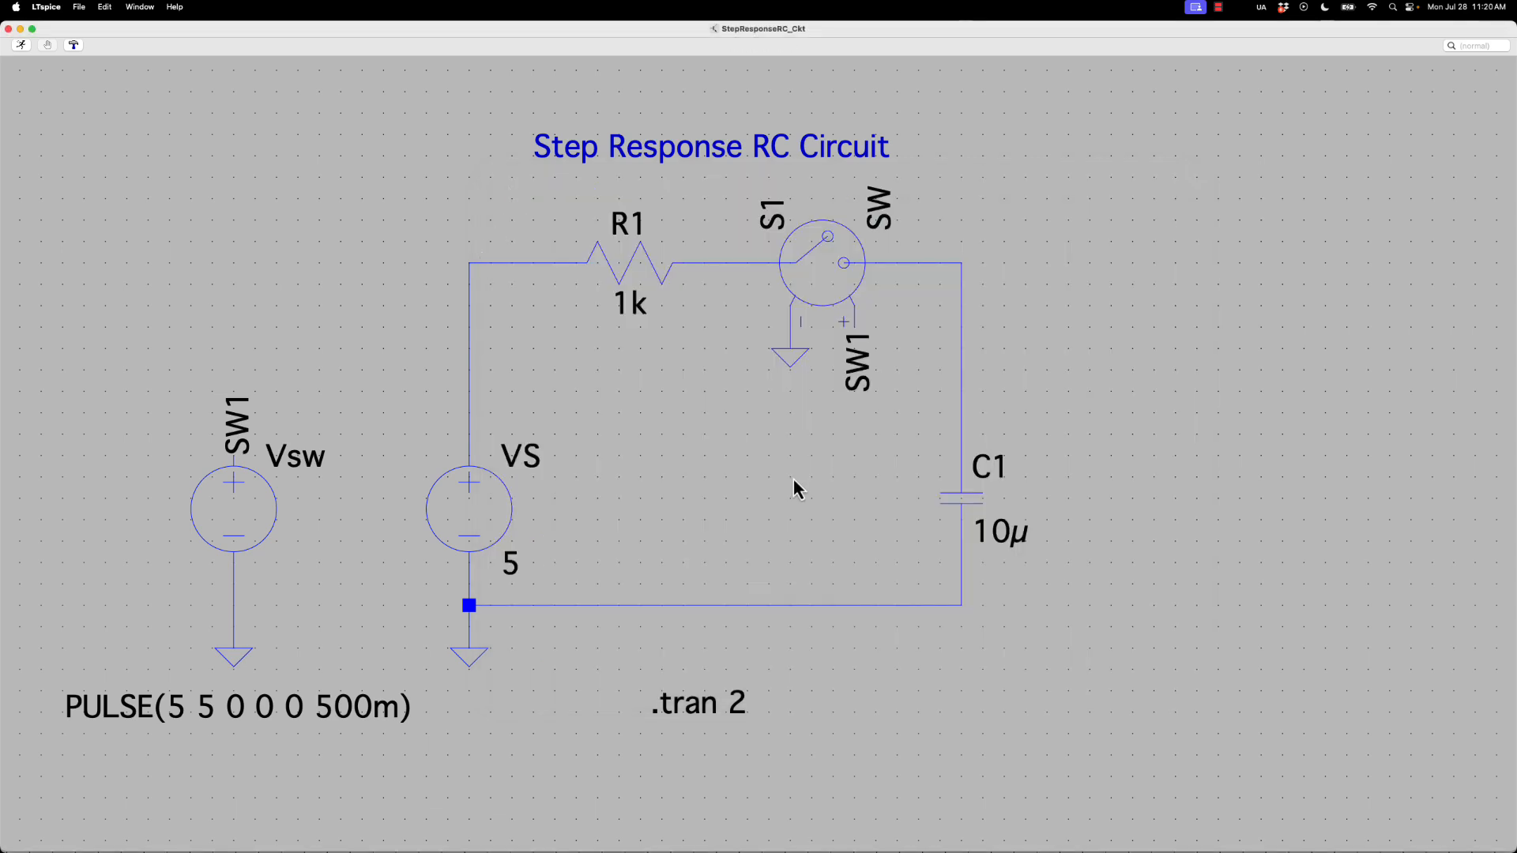
# Label the net at the corner between VS and R1 as A and the corner between S1 and C1 as B
pyautogui.write('n')
pyautogui.write('A')
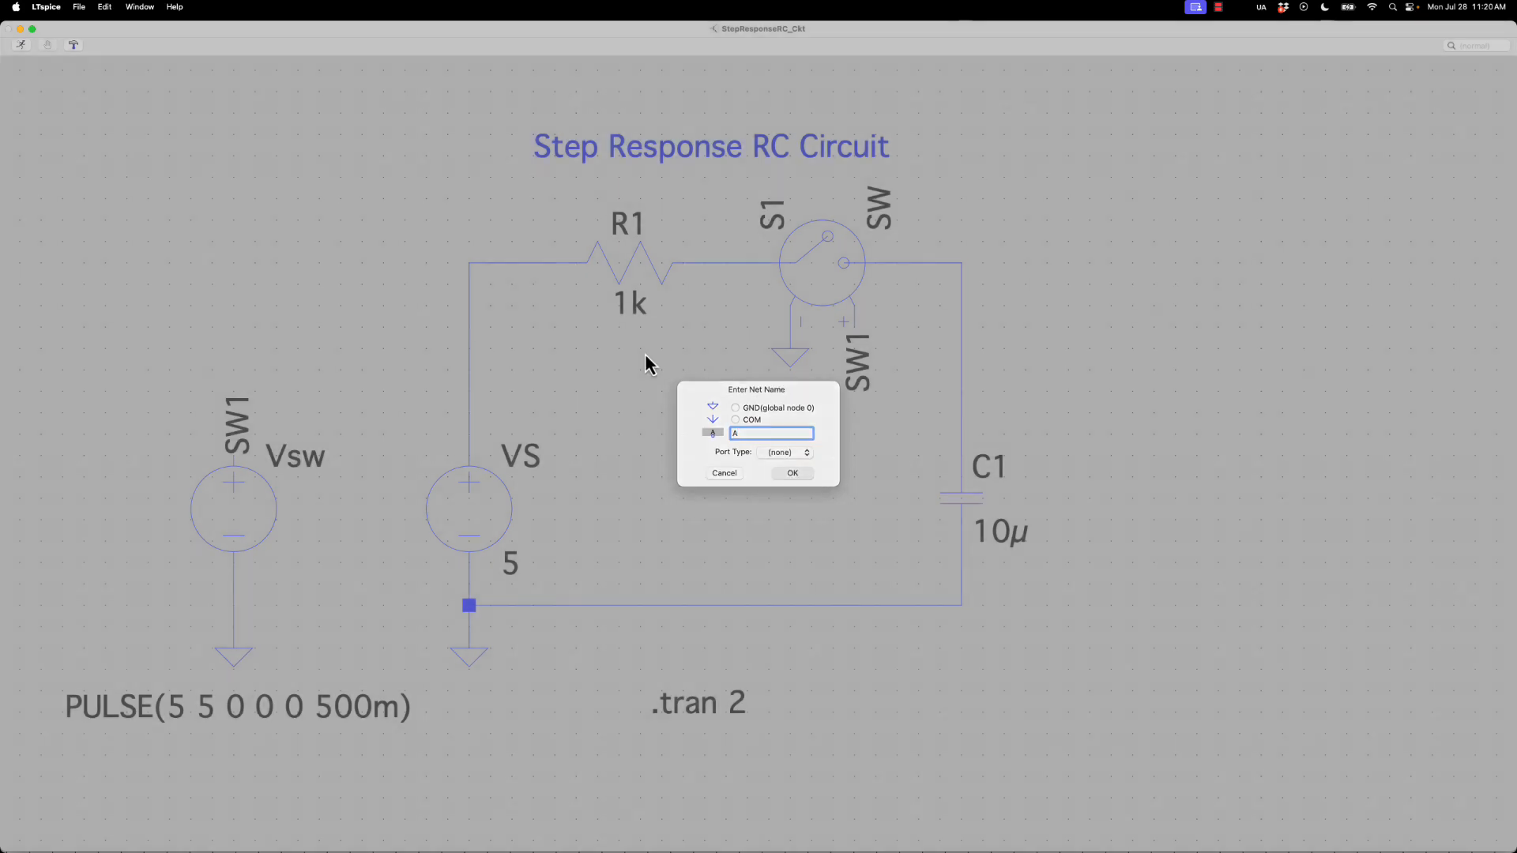
pyautogui.press('Return')
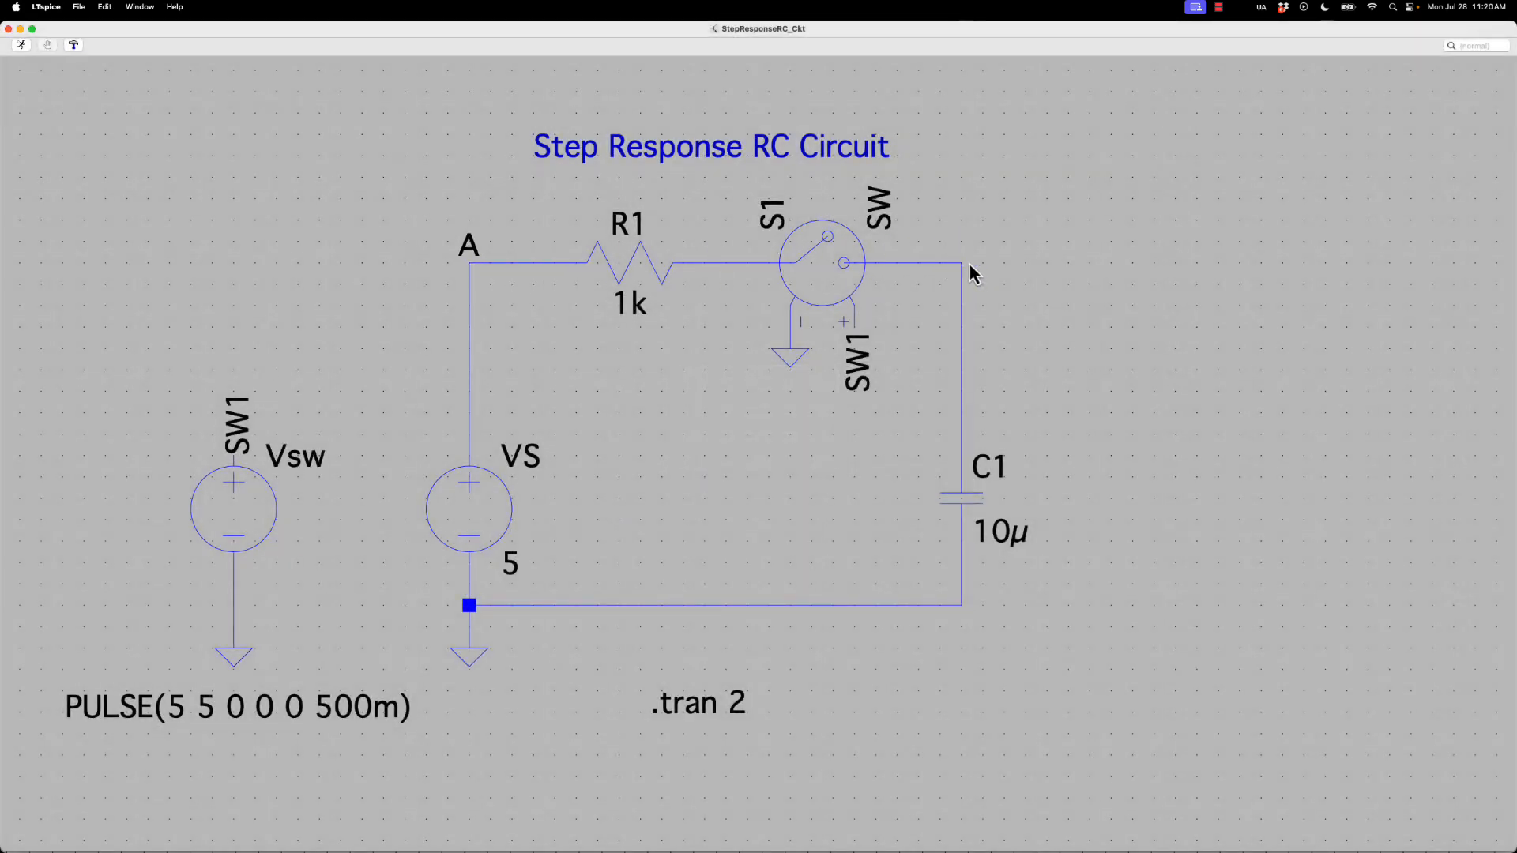
pyautogui.write('n')
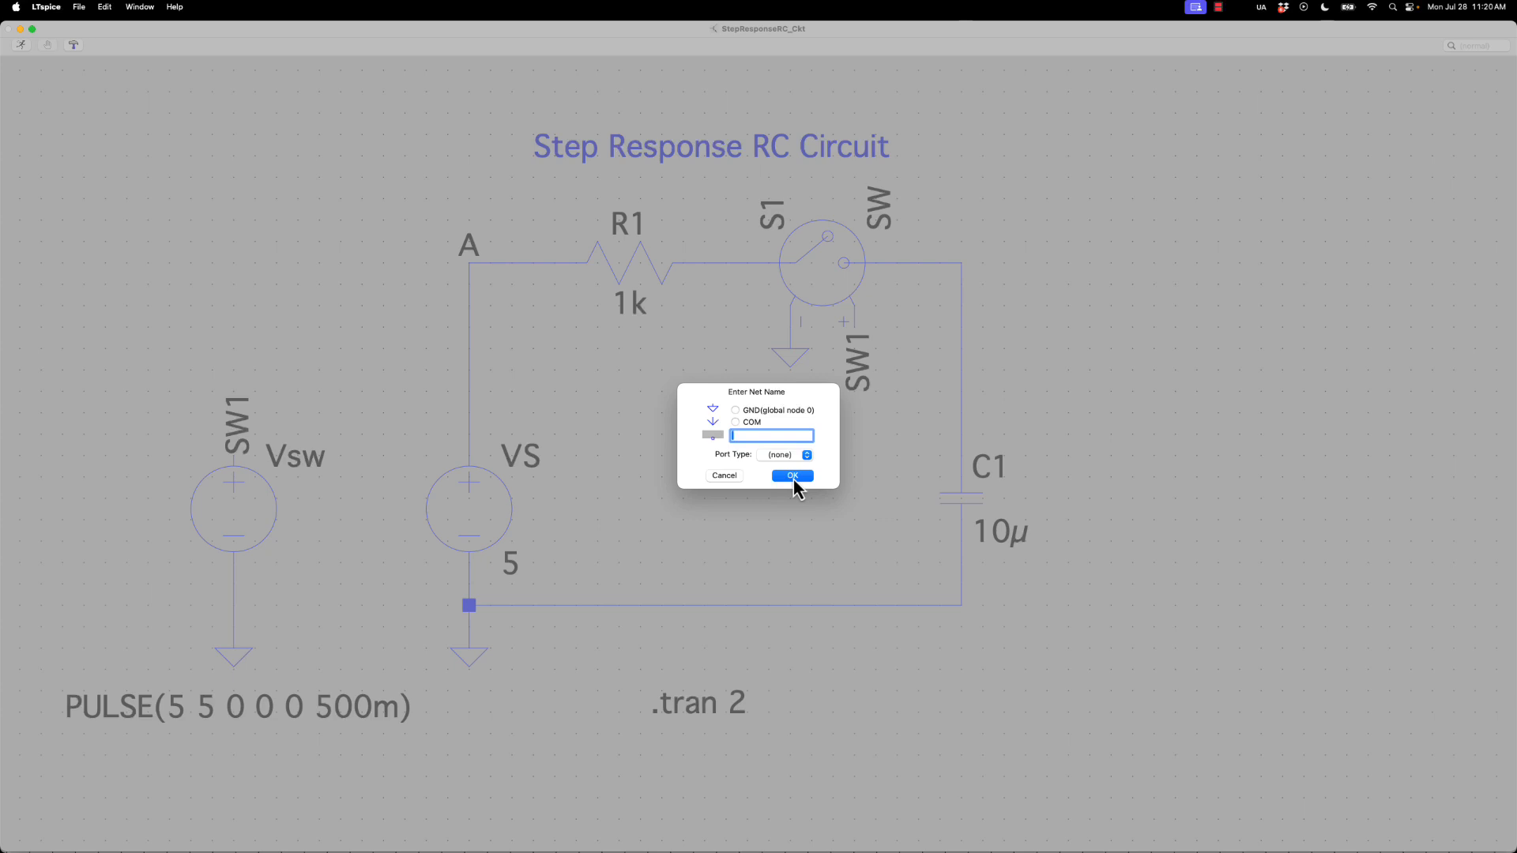
pyautogui.write('B')
pyautogui.click(792, 476)
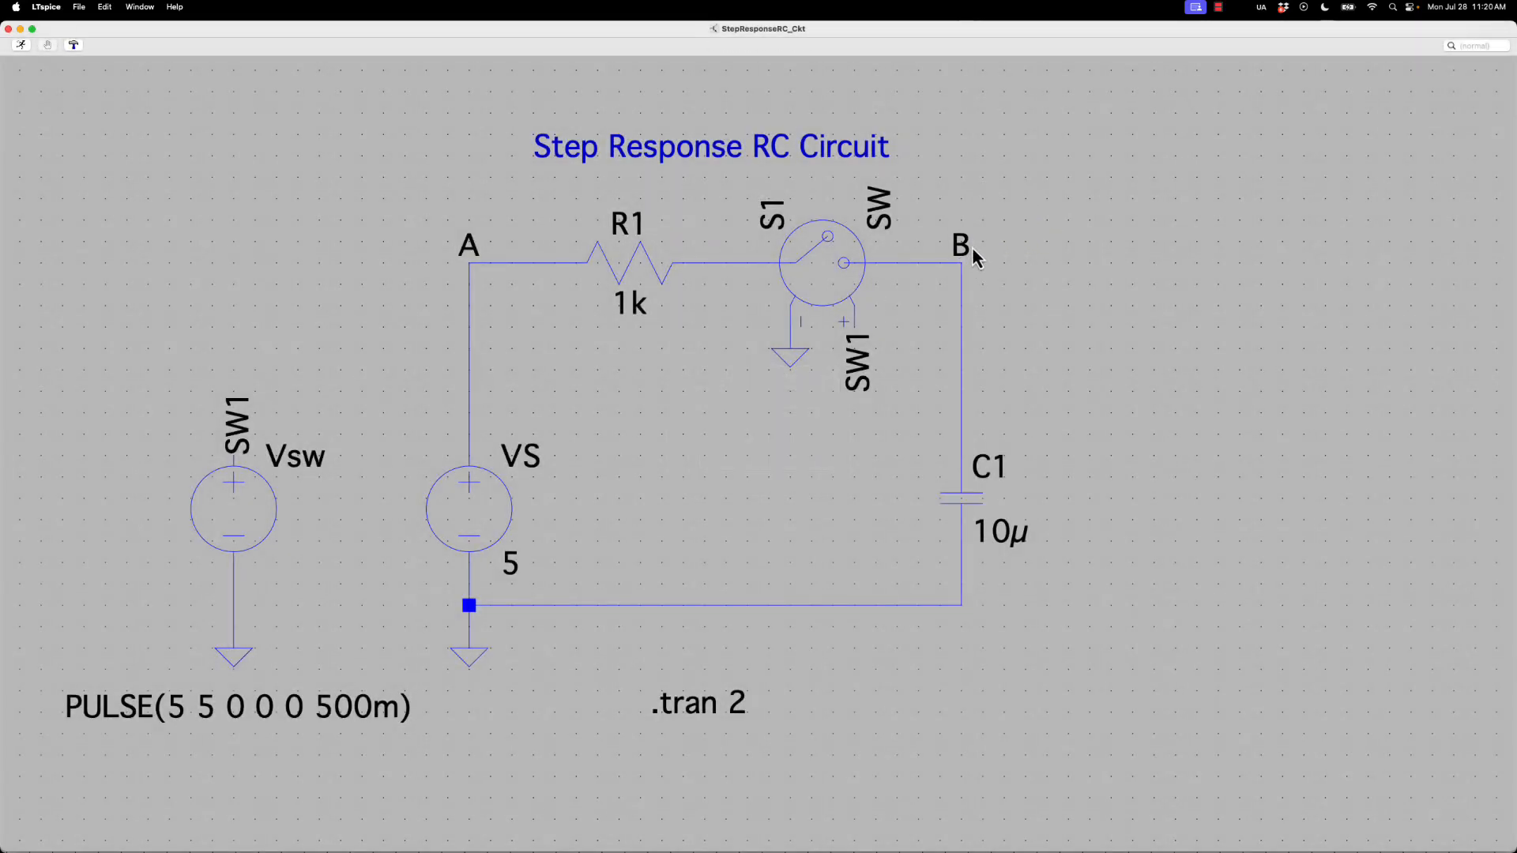
# Rerun the simulation of the labelled circuit with the default switch model and move the waveform window clear of the sources
pyautogui.click(23, 46)
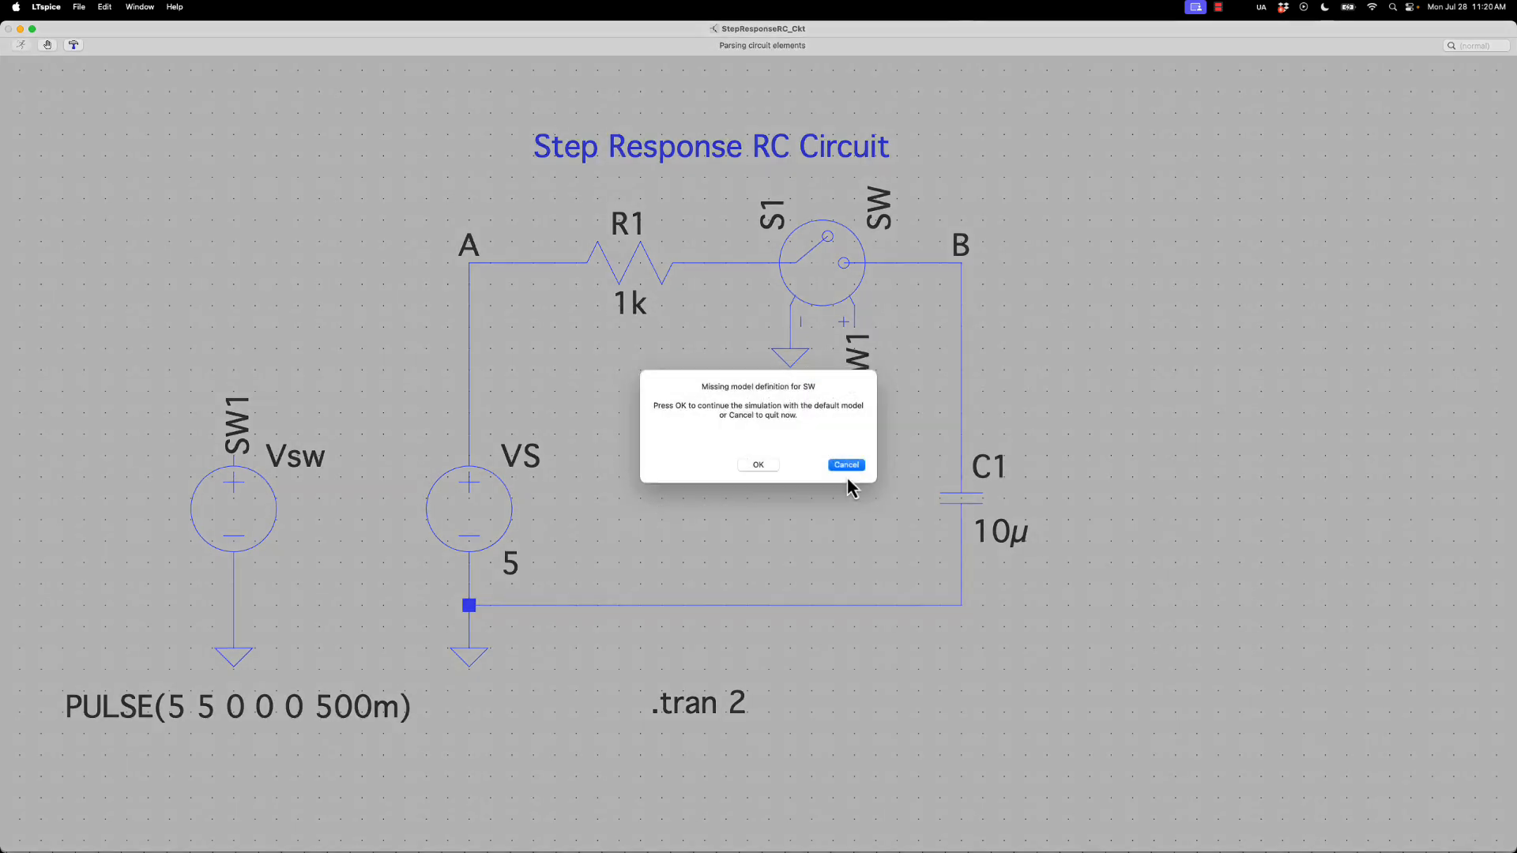
pyautogui.click(770, 482)
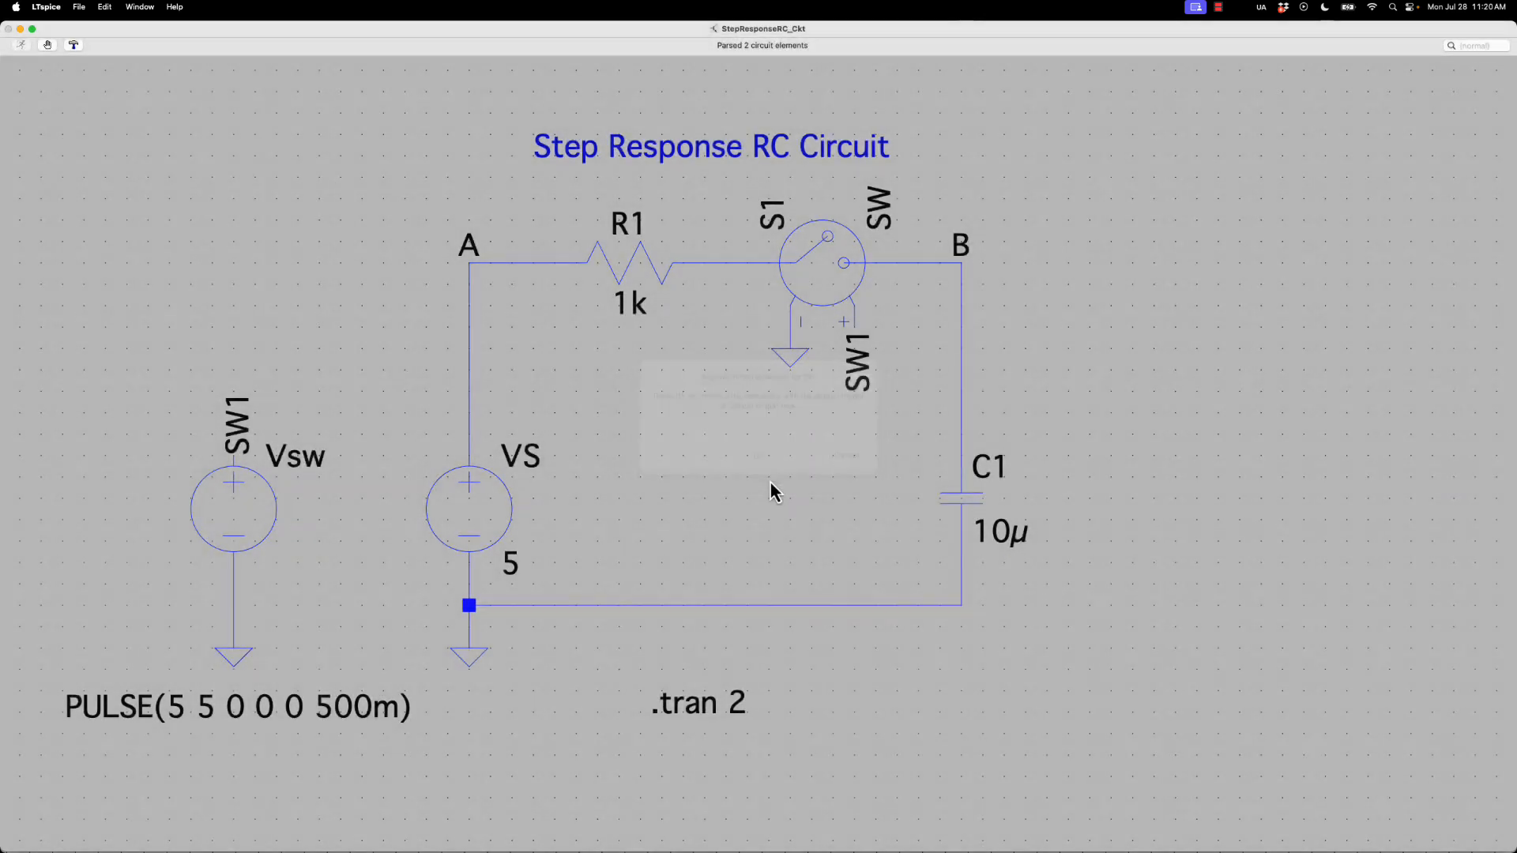
pyautogui.moveTo(526, 398); pyautogui.dragTo(525, 94)
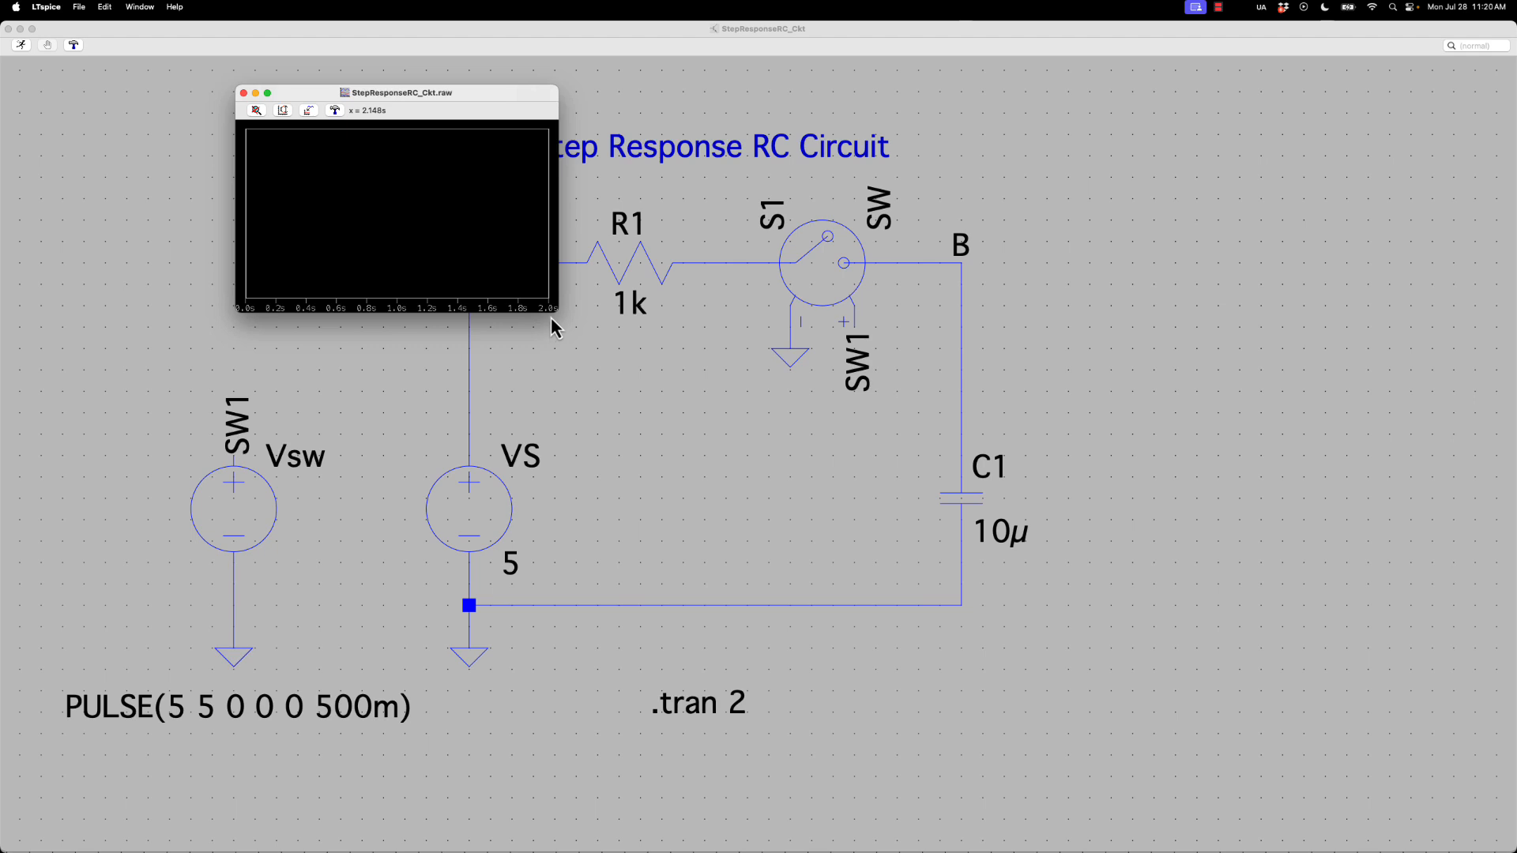
# Enlarge the waveform window and plot the voltages V(a), V(b) and V(sw1)
pyautogui.moveTo(551, 322); pyautogui.dragTo(1234, 770)
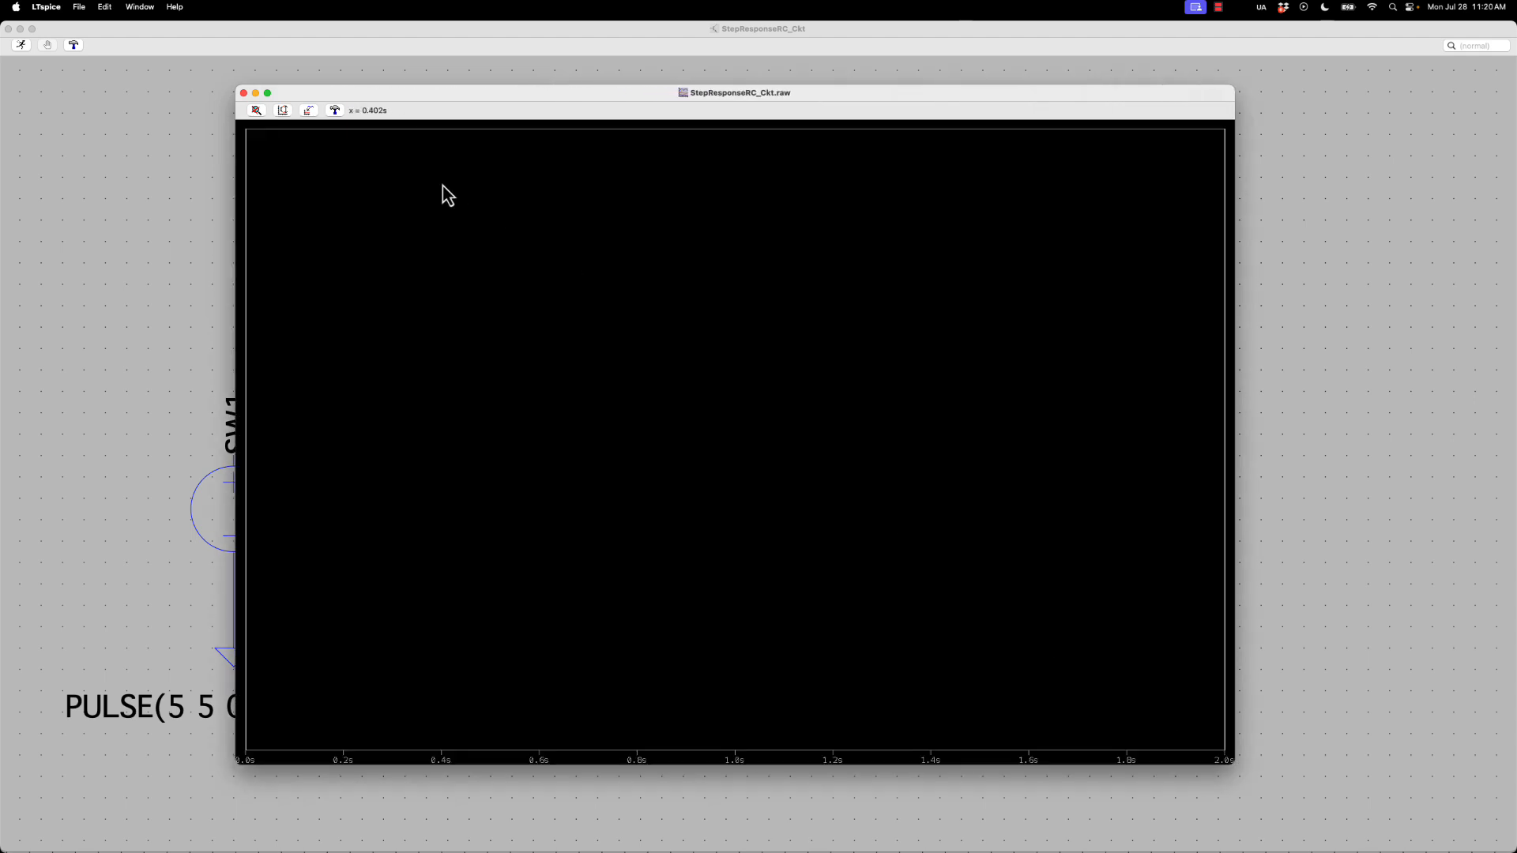
pyautogui.click(308, 112)
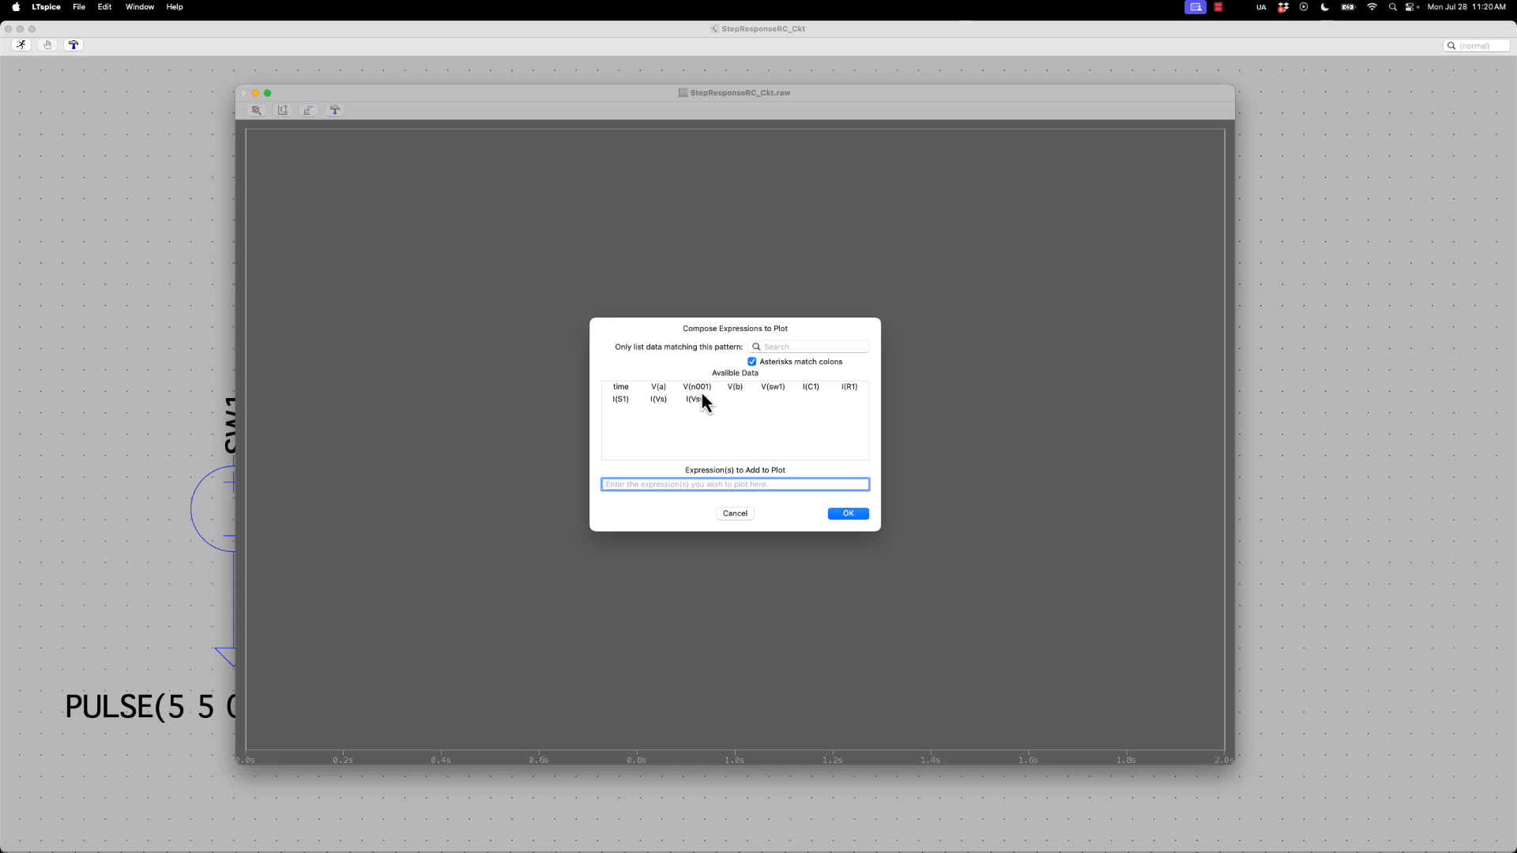
pyautogui.click(673, 388)
pyautogui.click(731, 388)
pyautogui.click(771, 389)
pyautogui.click(842, 515)
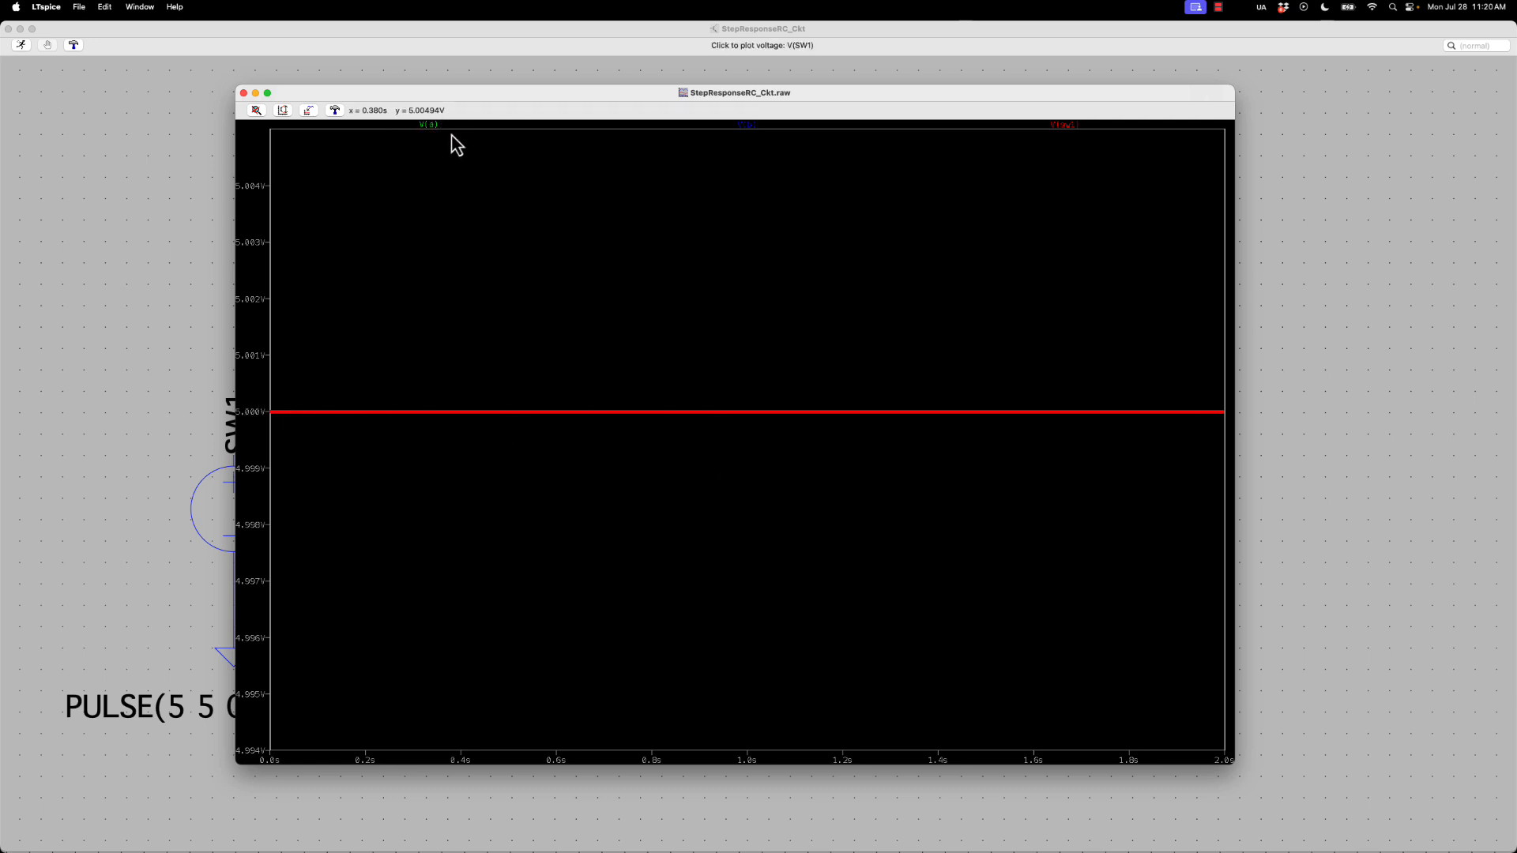
# Add the capacitor current I(C1) to the plot, then delete that trace again
pyautogui.click(308, 110)
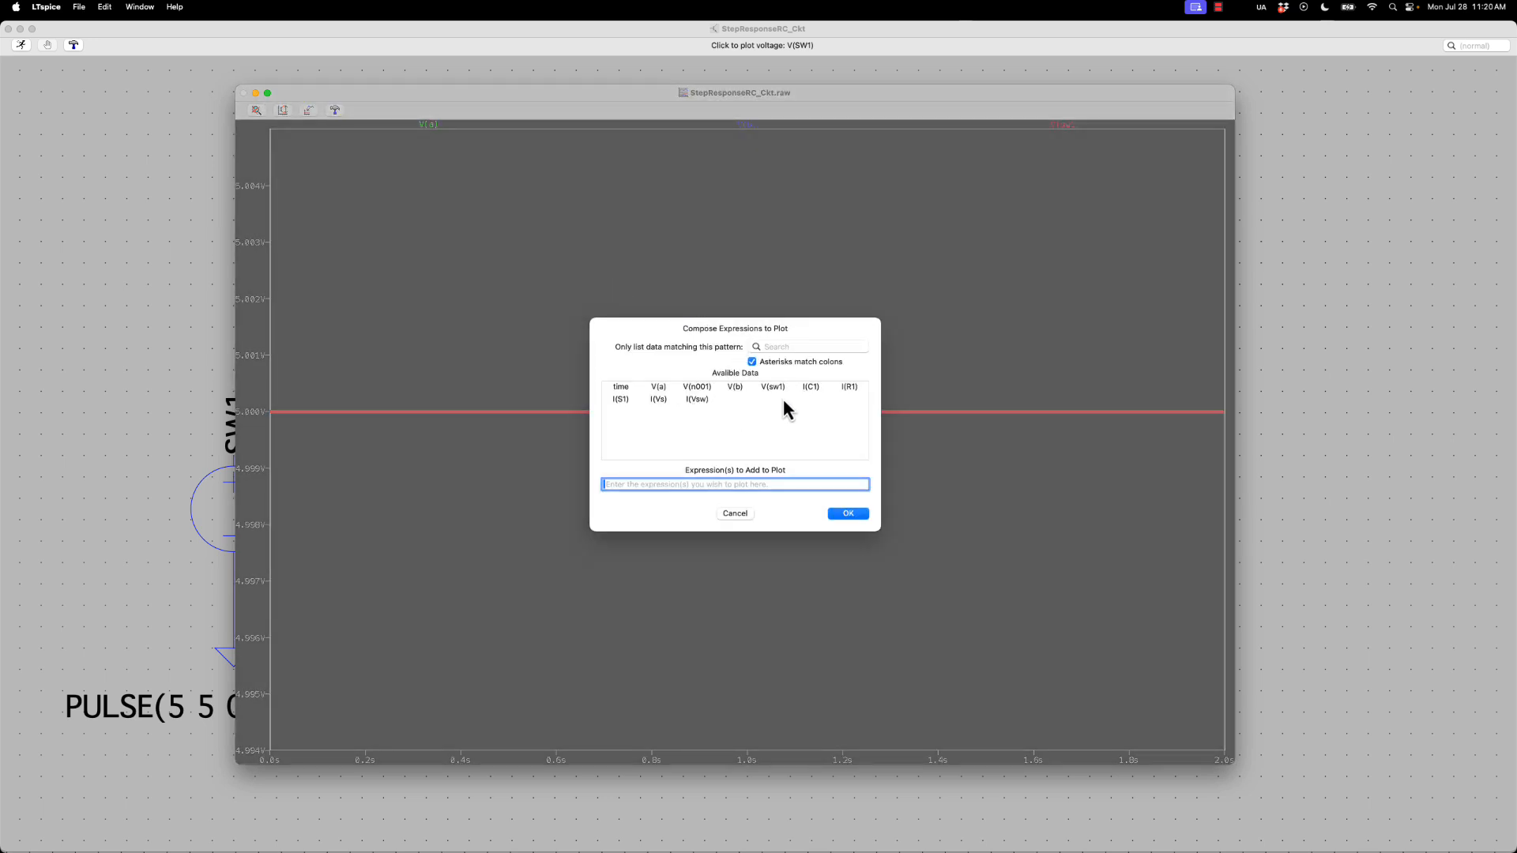
pyautogui.click(812, 389)
pyautogui.click(847, 513)
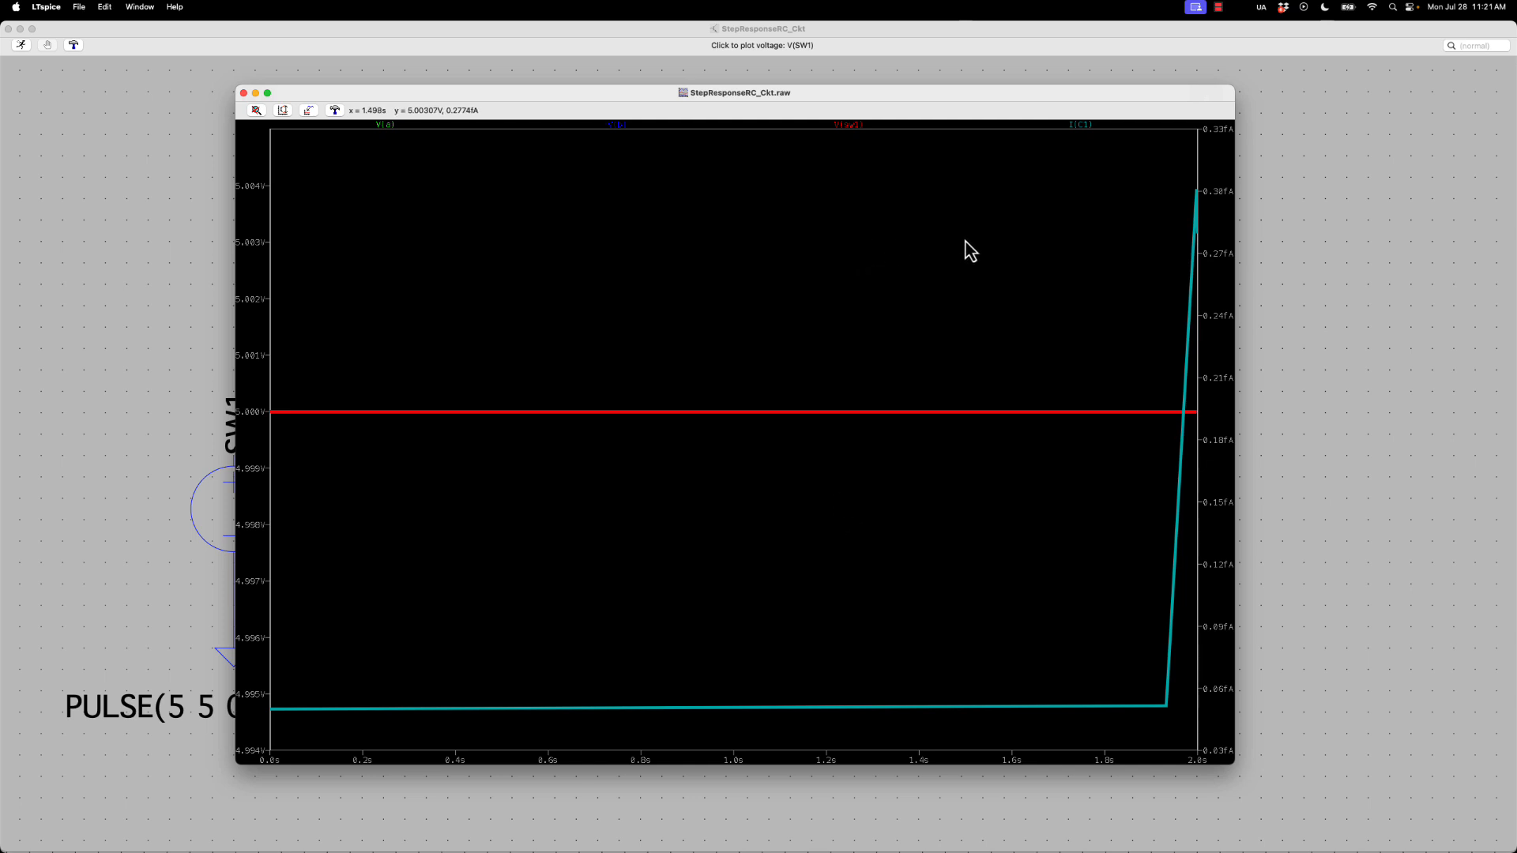
pyautogui.press('Delete')
pyautogui.click(1079, 124)
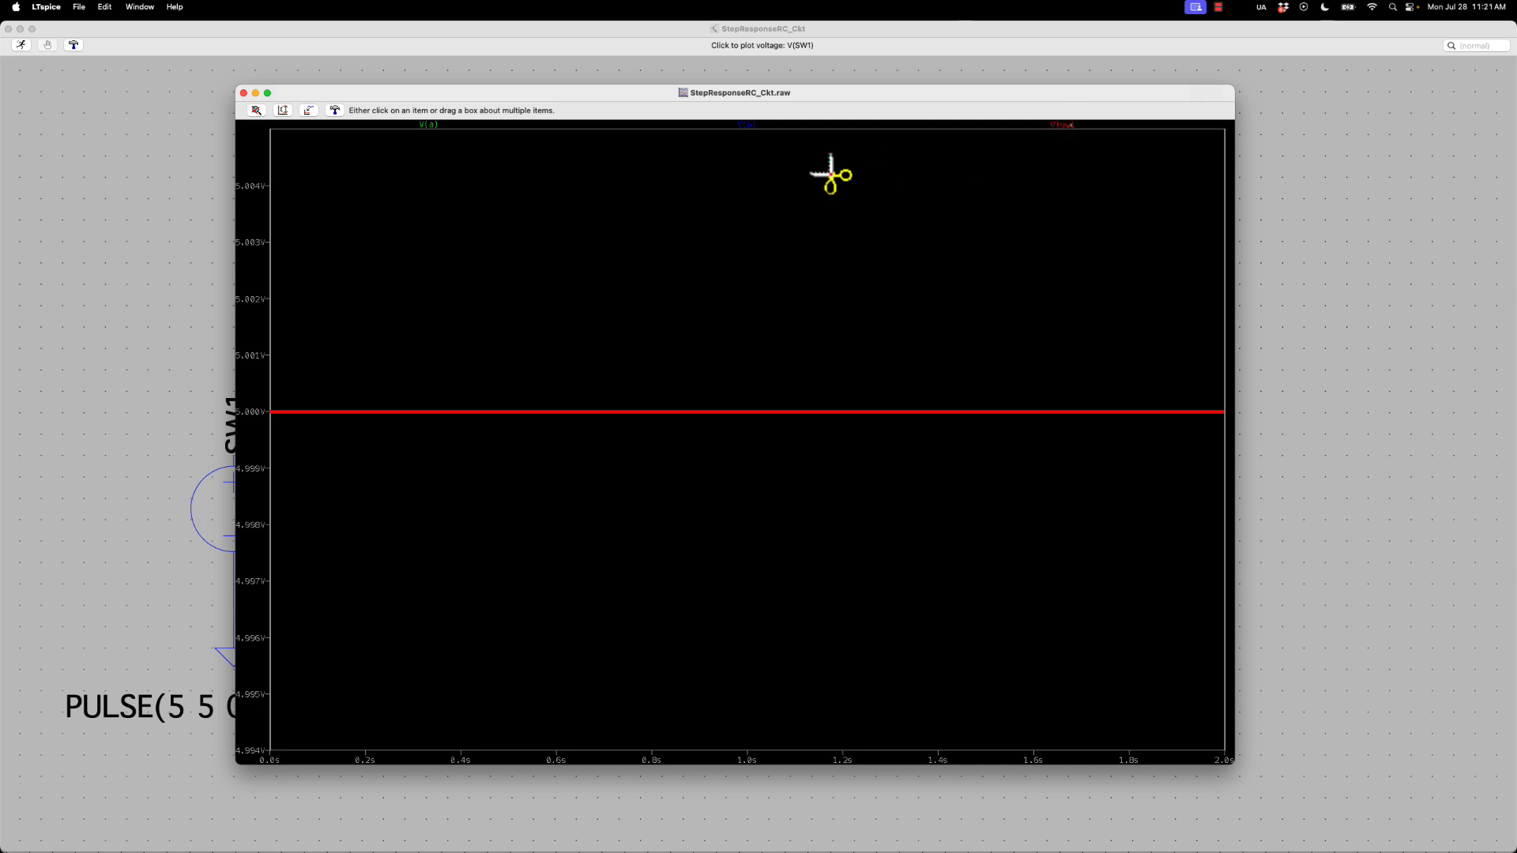
pyautogui.press('Escape')
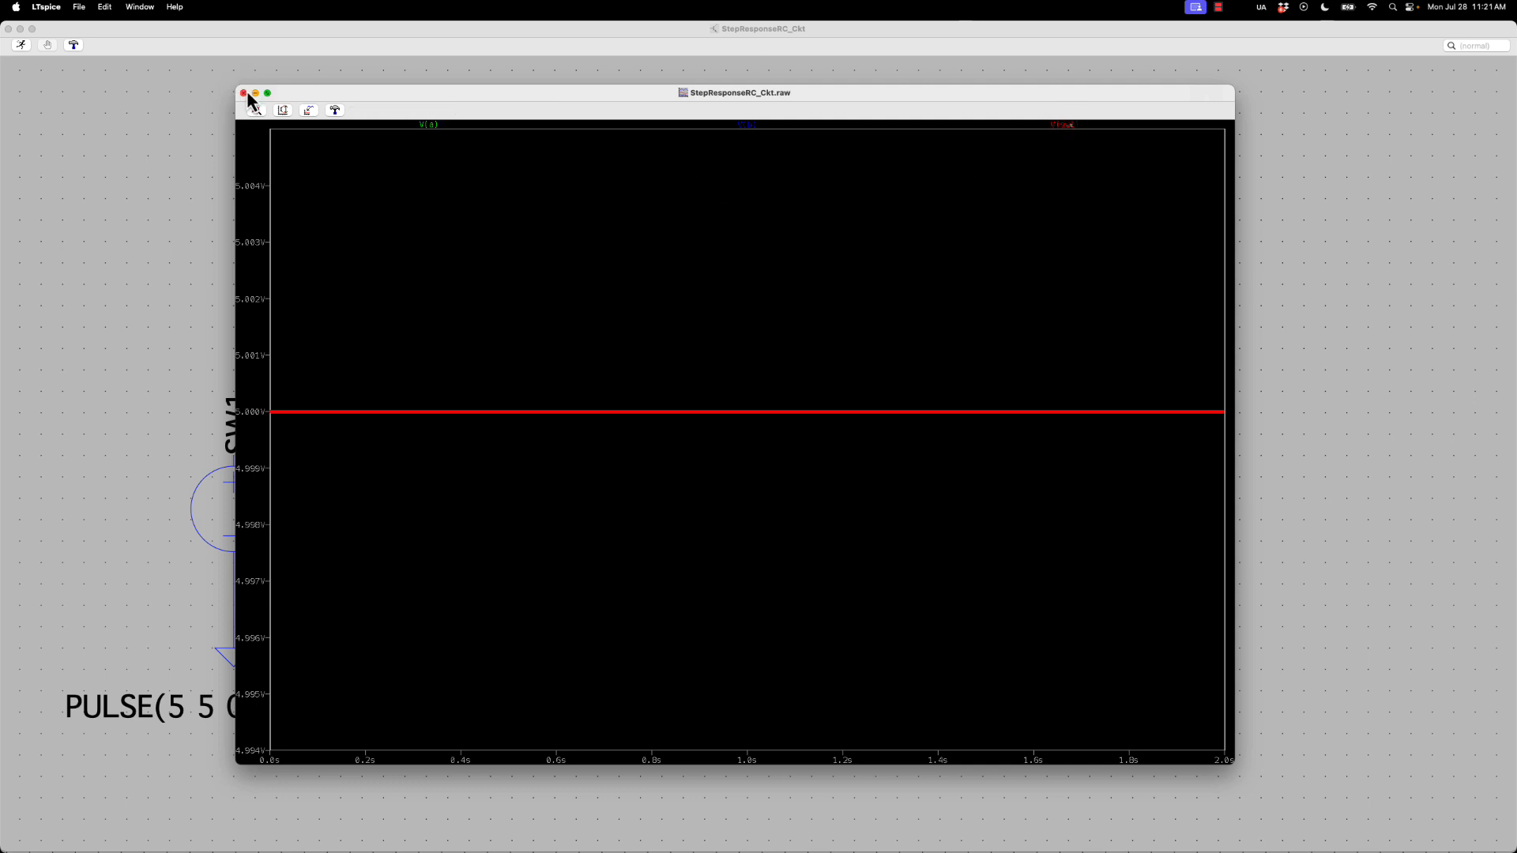
# Set the Vsw pulse source to an initial voltage of 0, a delay of 500m and an on-time of 1
pyautogui.moveTo(293, 97); pyautogui.dragTo(603, 95)
pyautogui.rightClick(211, 449)
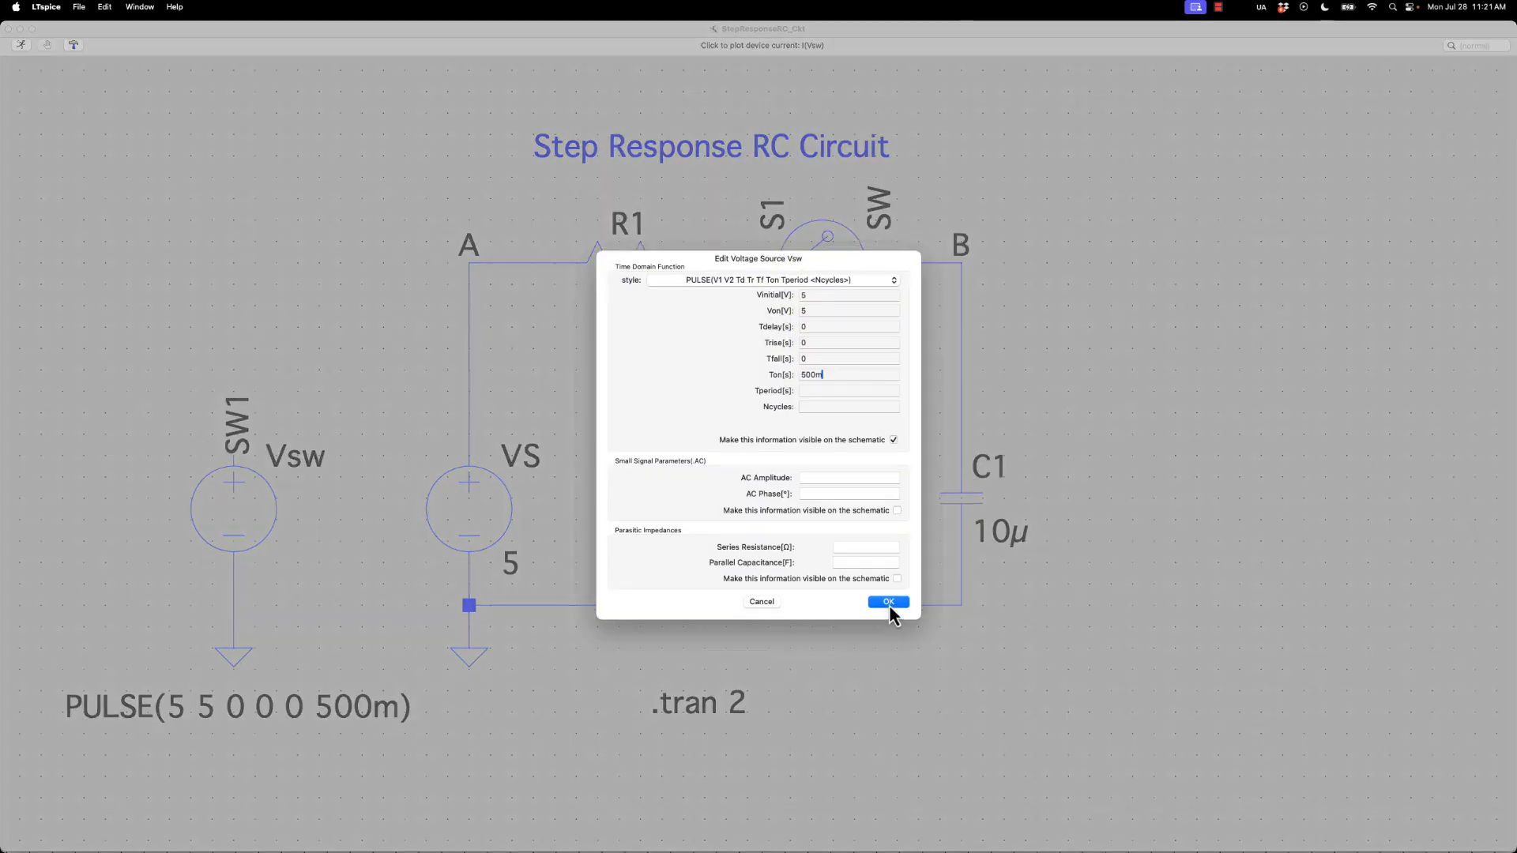
pyautogui.click(842, 297)
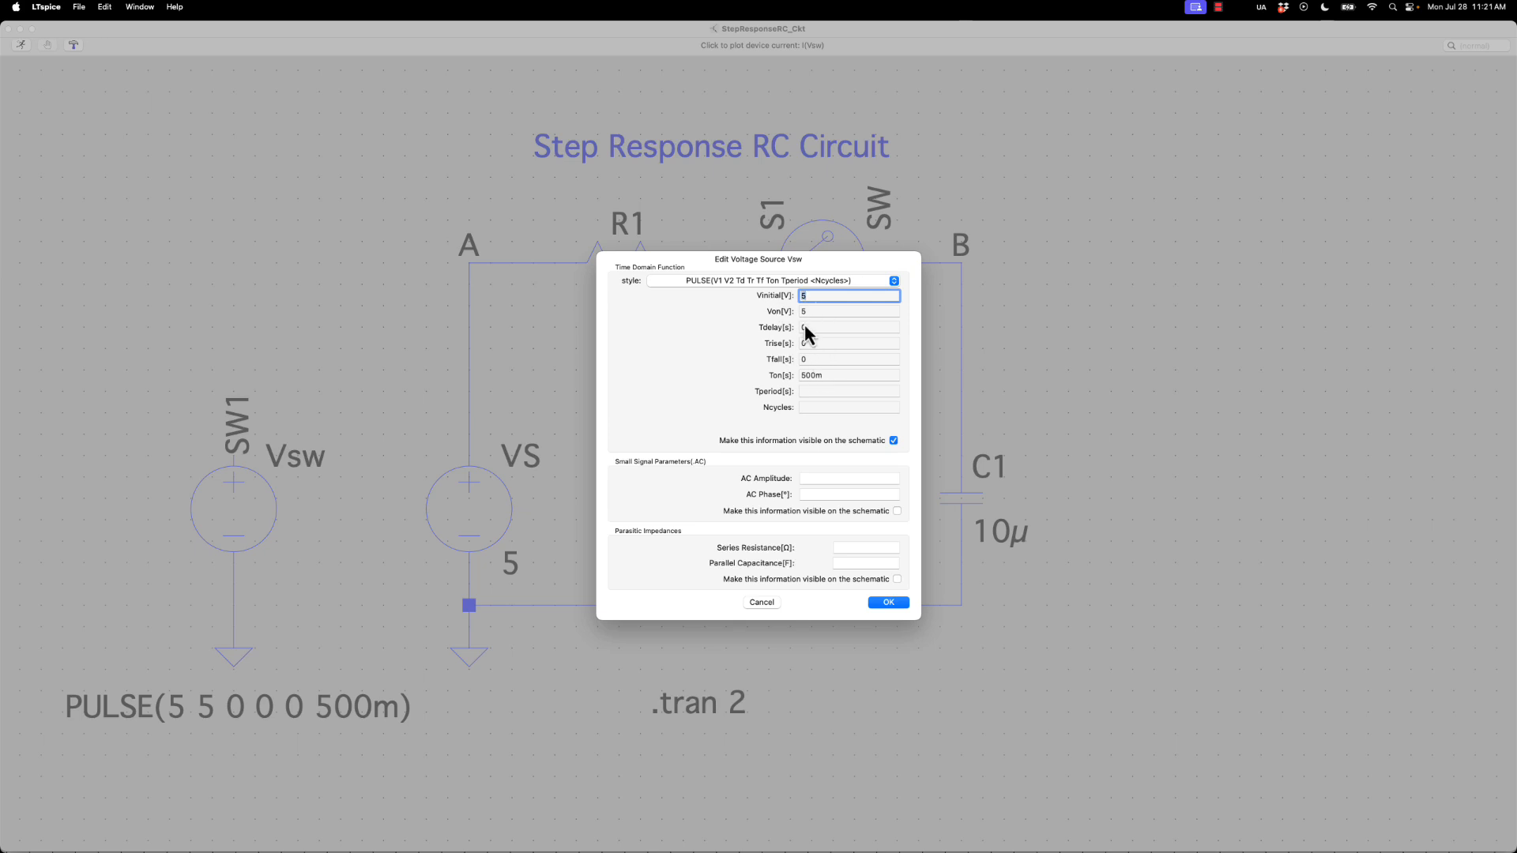
pyautogui.moveTo(808, 327); pyautogui.dragTo(772, 325)
pyautogui.write('500m')
pyautogui.moveTo(819, 295); pyautogui.dragTo(737, 299)
pyautogui.write('0')
pyautogui.click(817, 310)
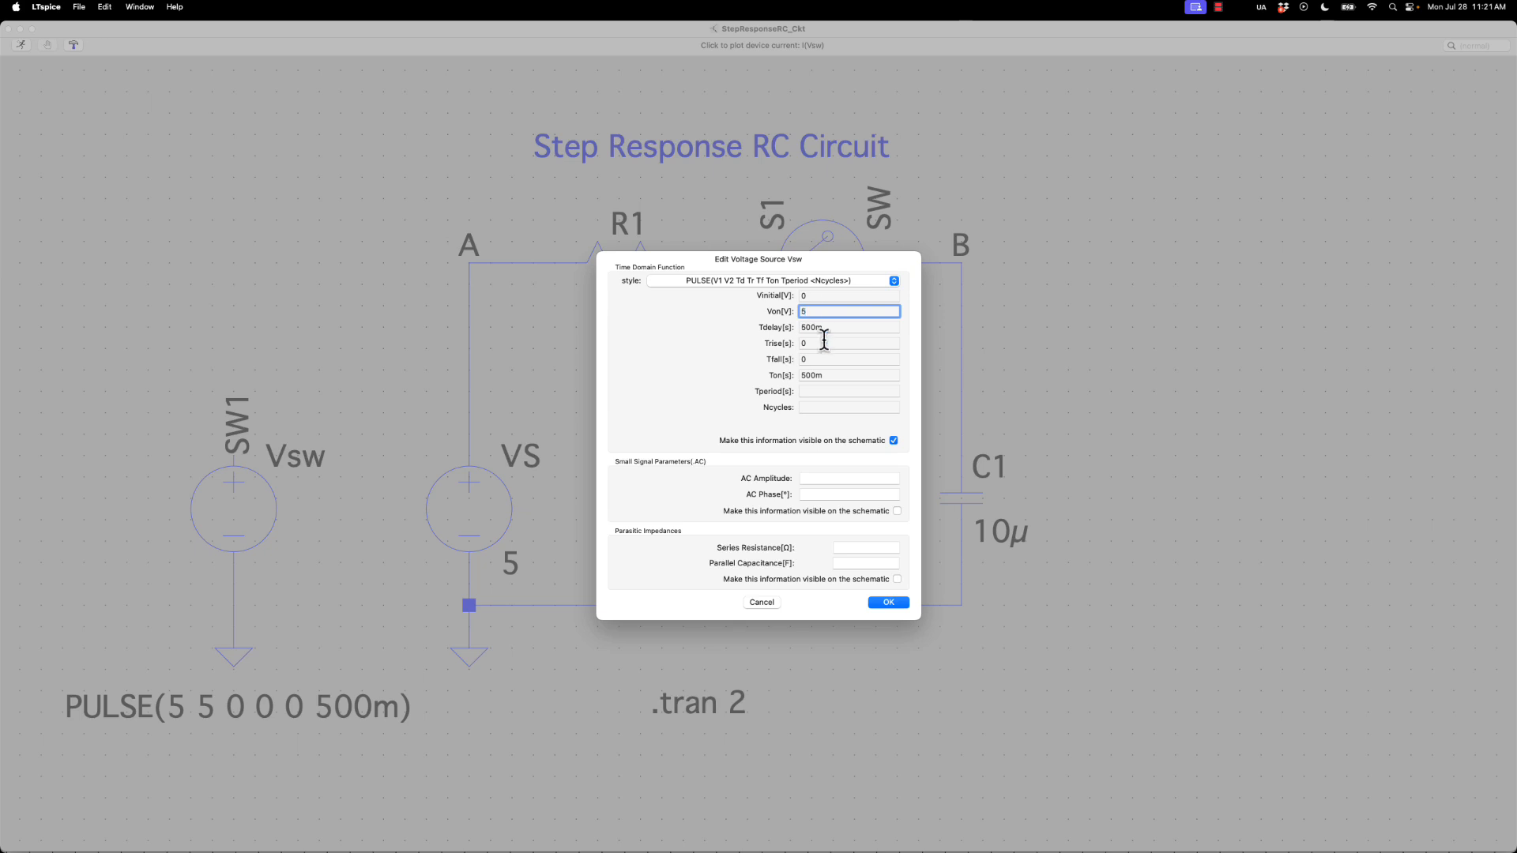
pyautogui.click(824, 373)
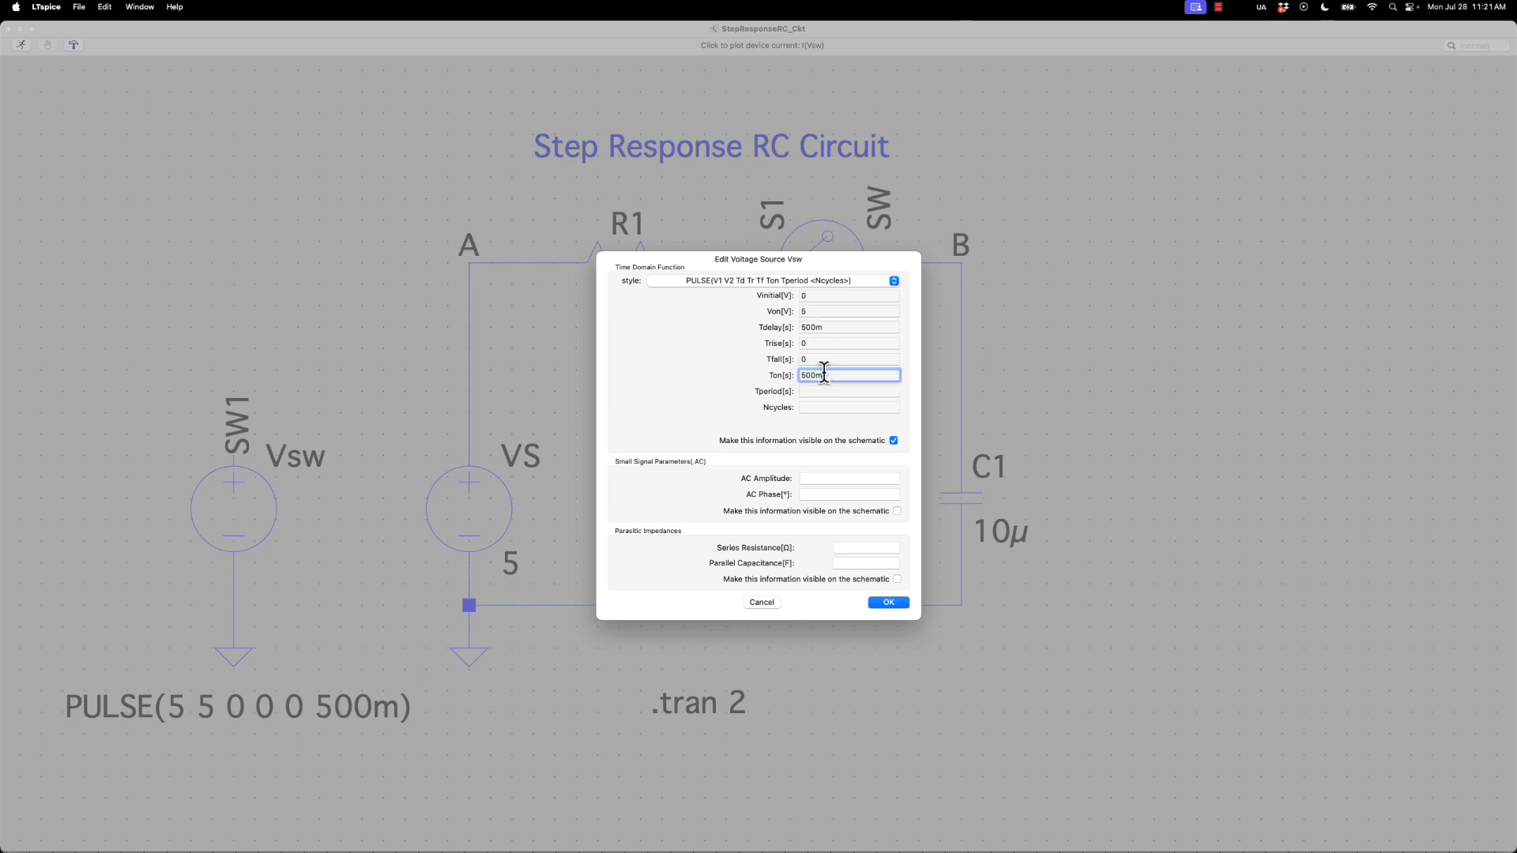
pyautogui.moveTo(824, 376); pyautogui.dragTo(759, 367)
pyautogui.write('1')
pyautogui.click(888, 603)
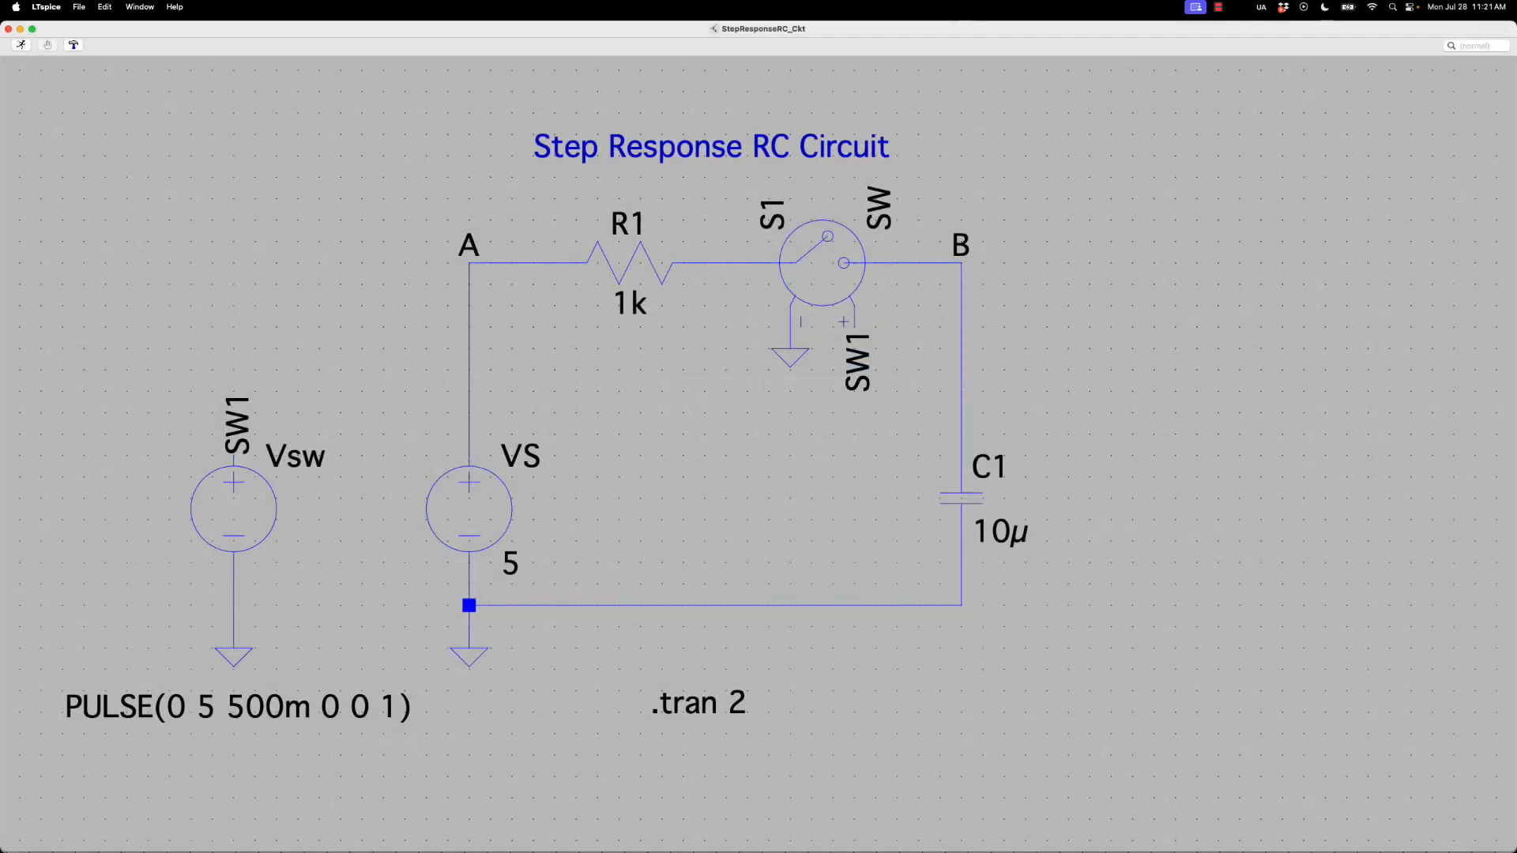
# Rerun the simulation with the default switch model, view the pulse waveform in full, and close the waveform window
pyautogui.click(21, 45)
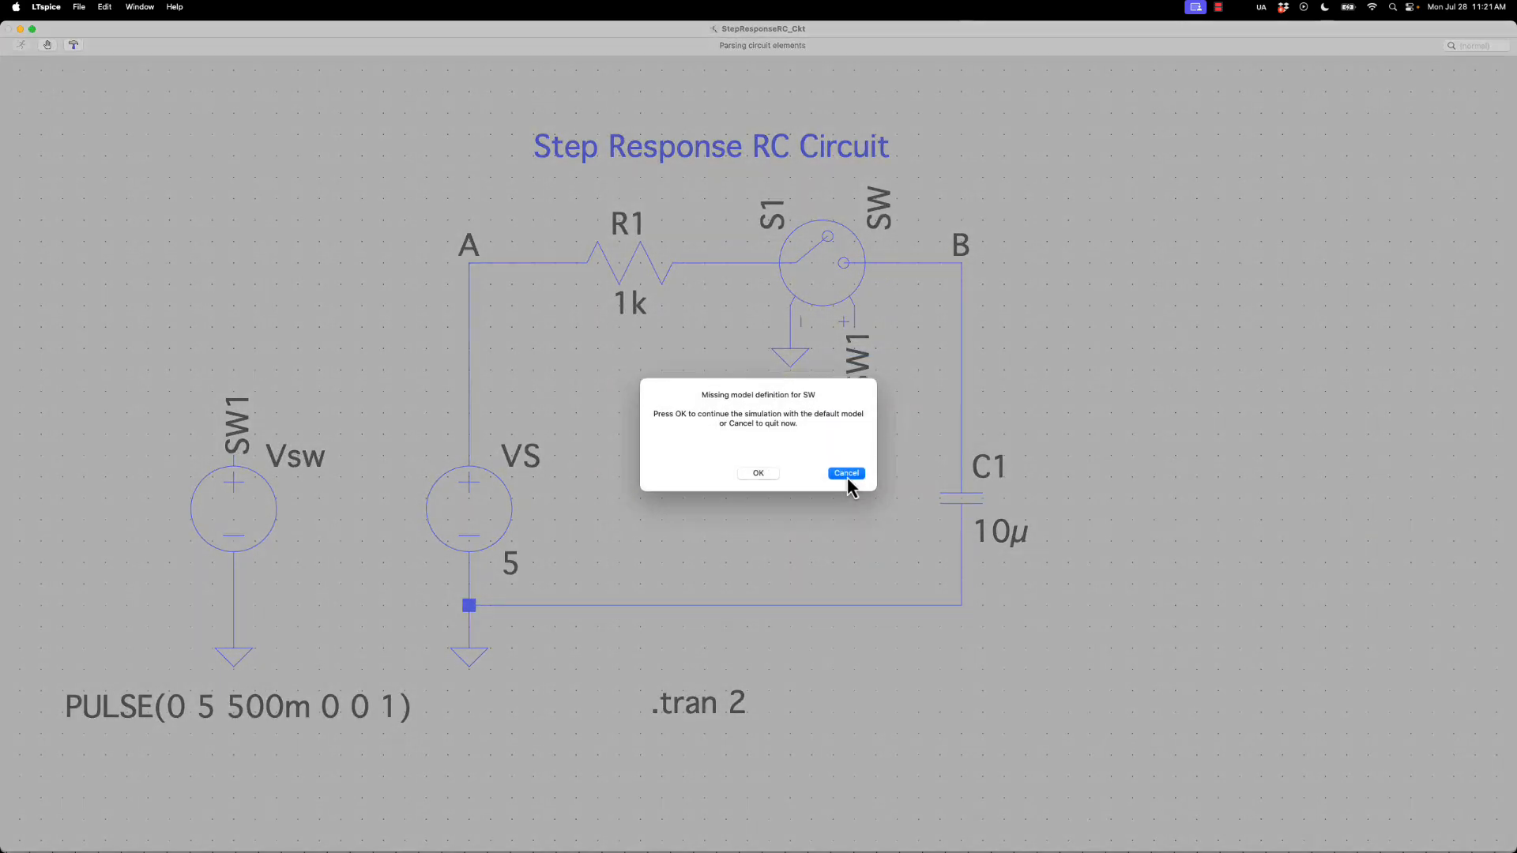
pyautogui.click(770, 476)
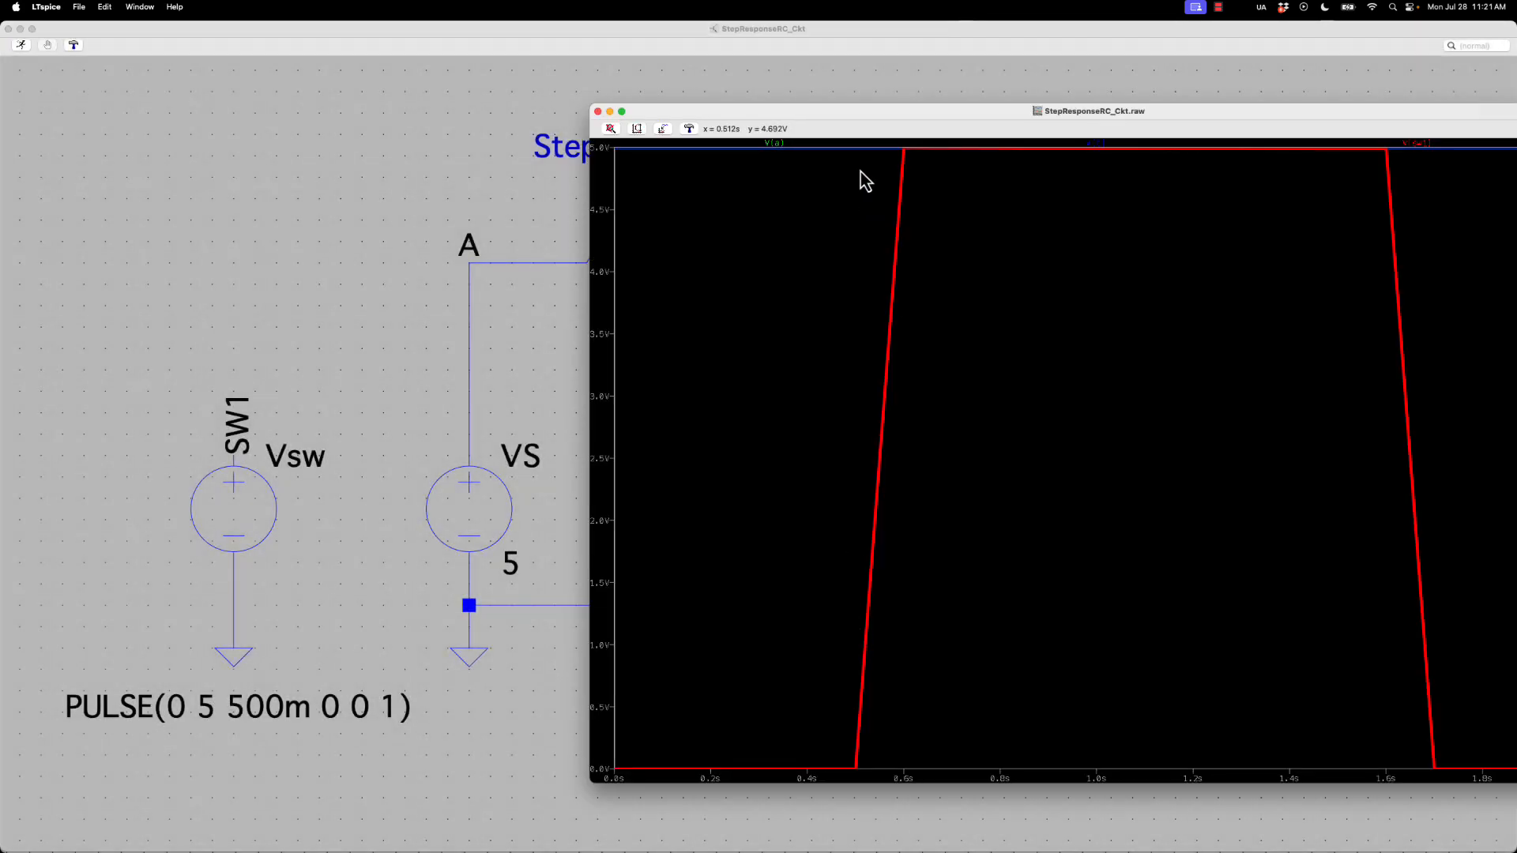
pyautogui.moveTo(852, 117); pyautogui.dragTo(427, 120)
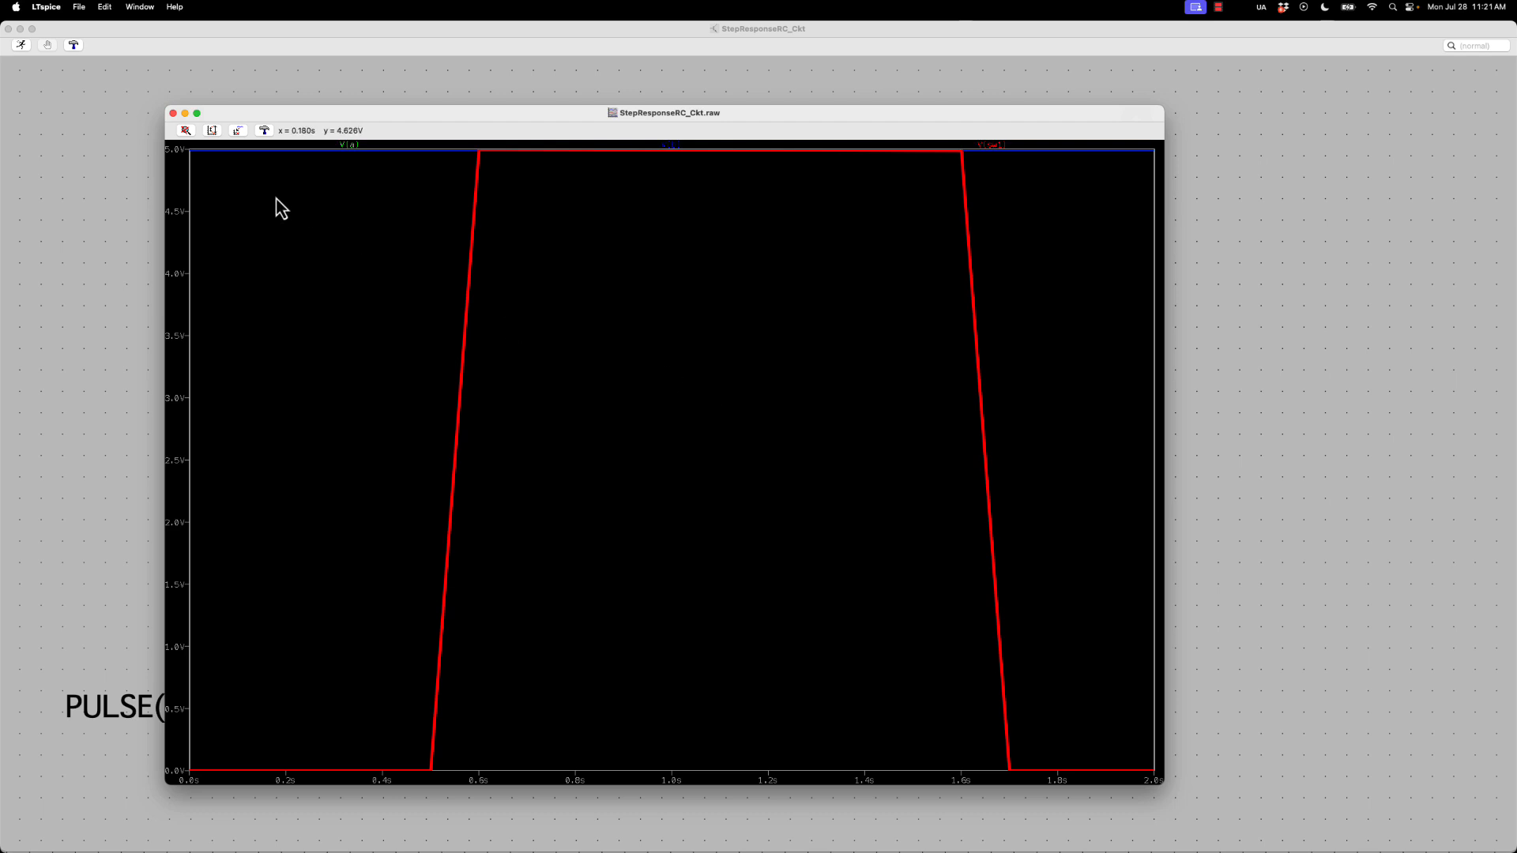
pyautogui.click(174, 114)
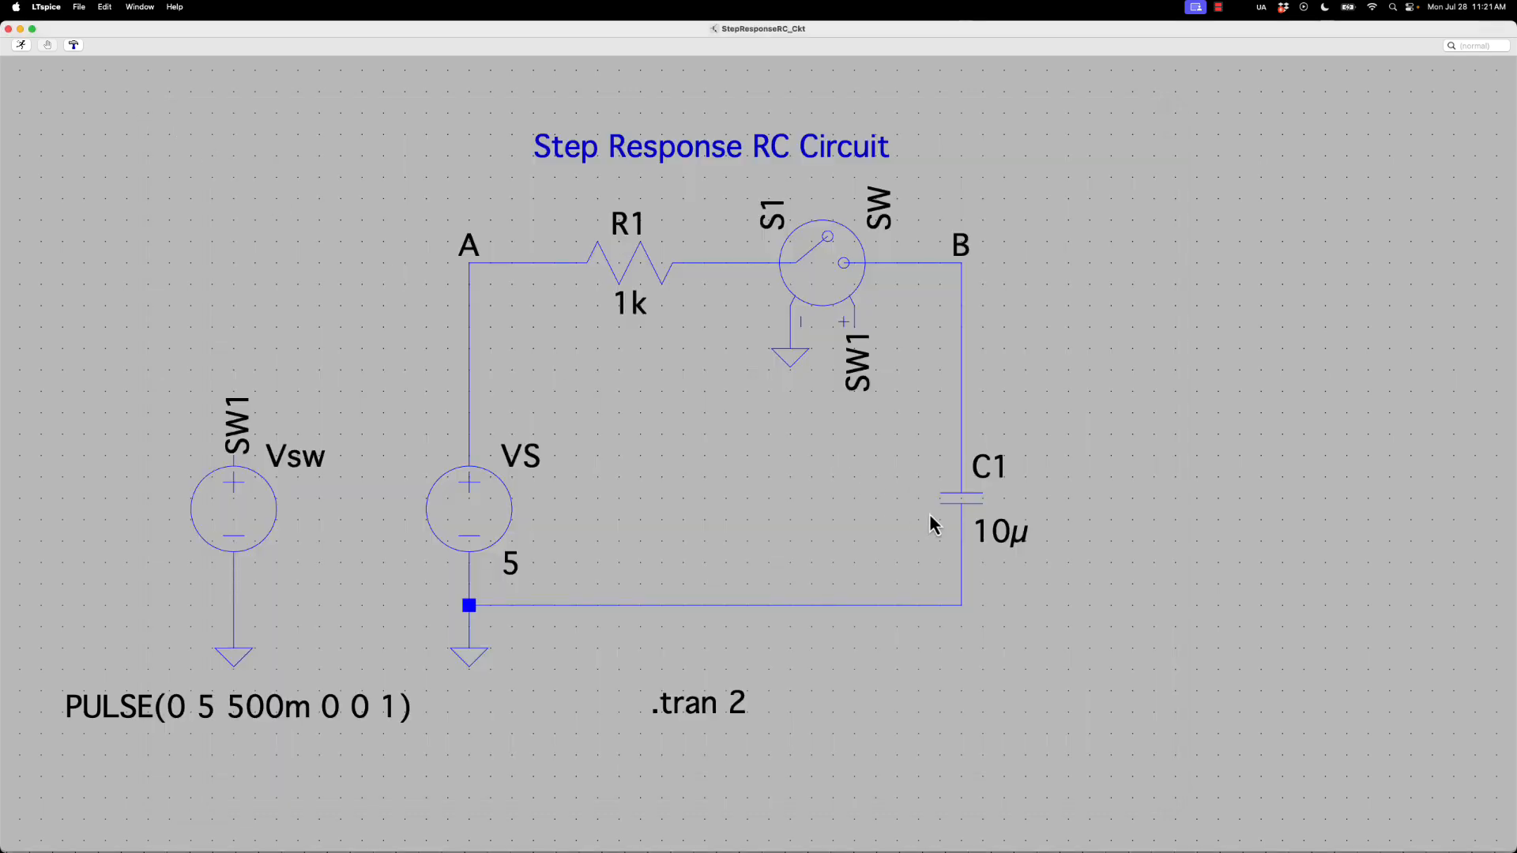
# Change the transient analysis directive to .tran 5
pyautogui.rightClick(723, 703)
pyautogui.press('BackSpace')
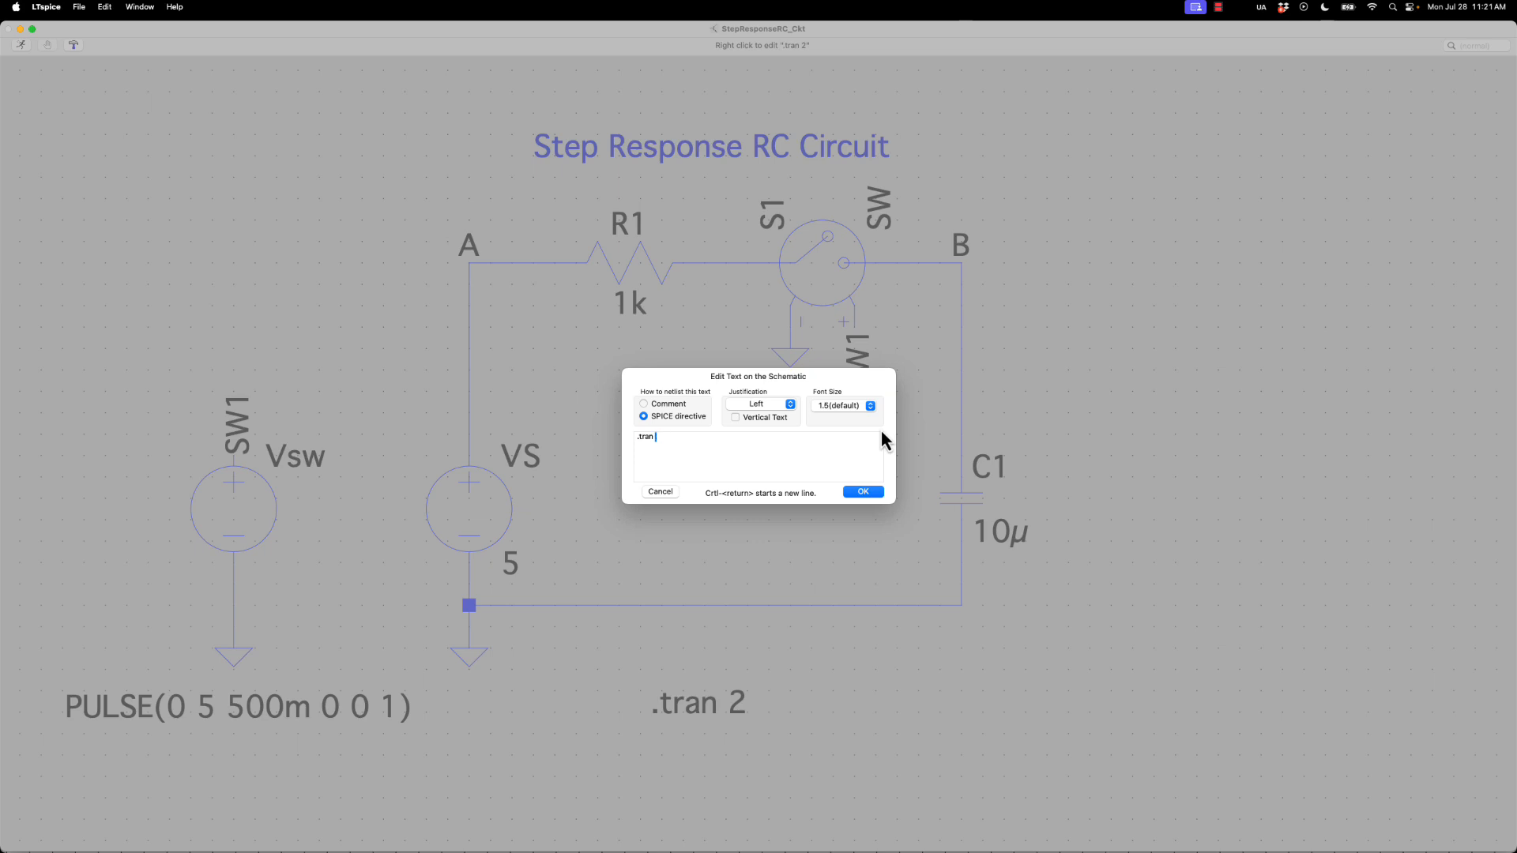
pyautogui.write('5')
pyautogui.press('Return')
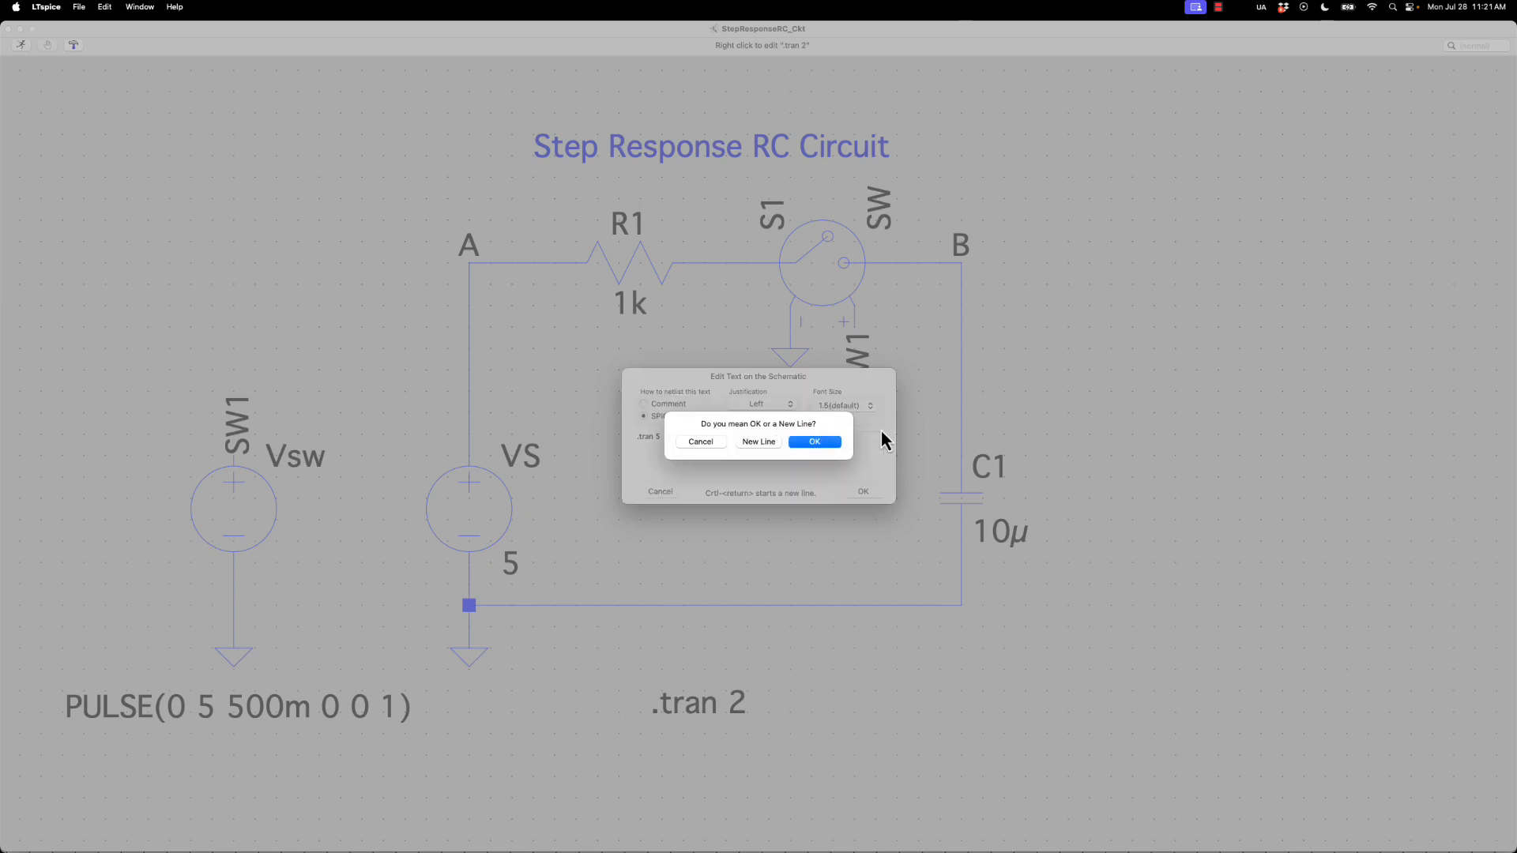
pyautogui.click(806, 444)
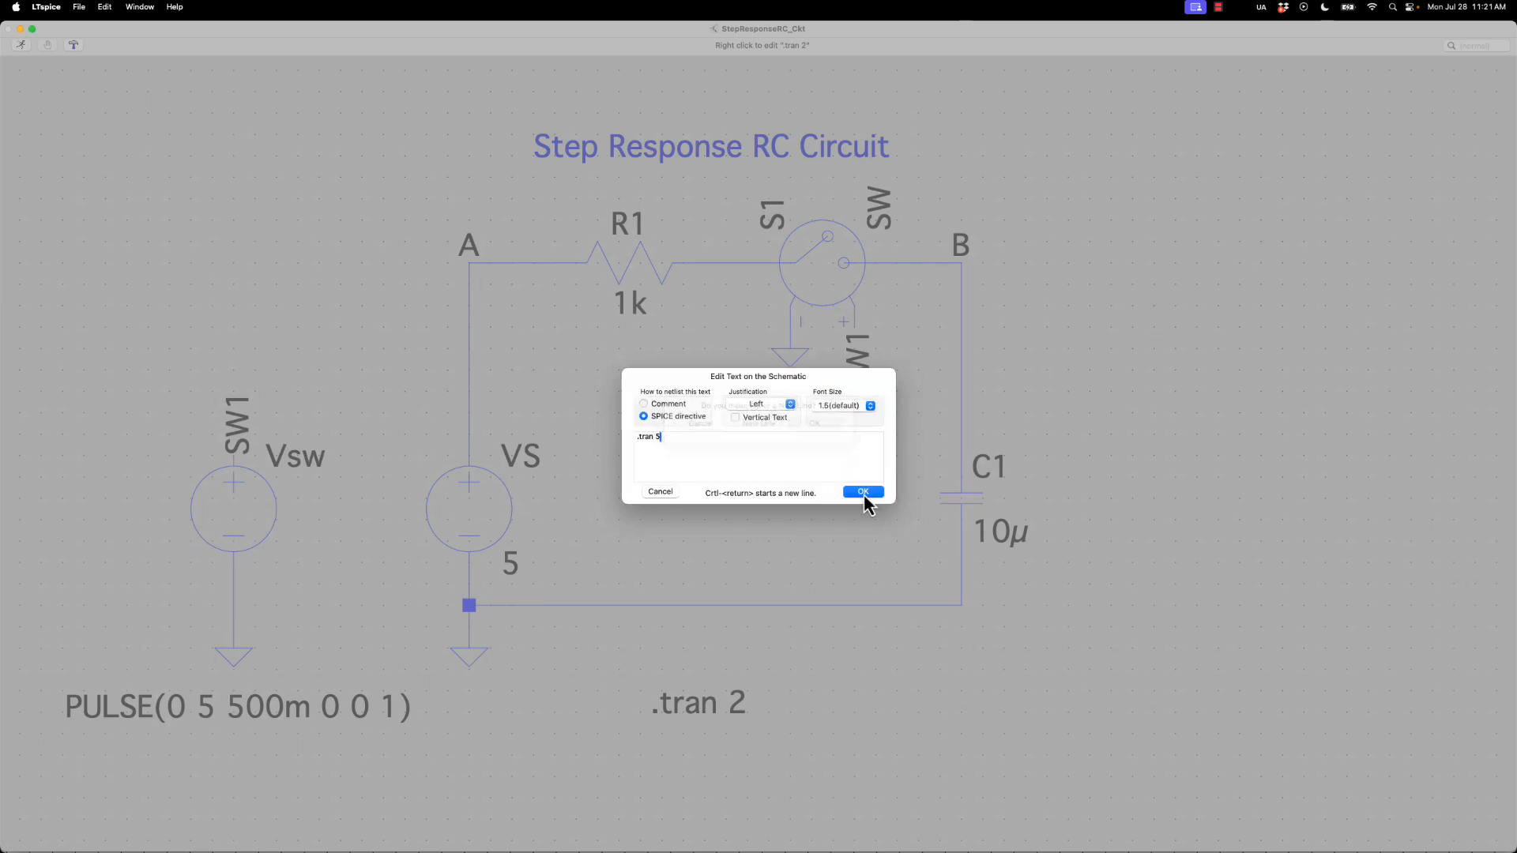
pyautogui.click(864, 495)
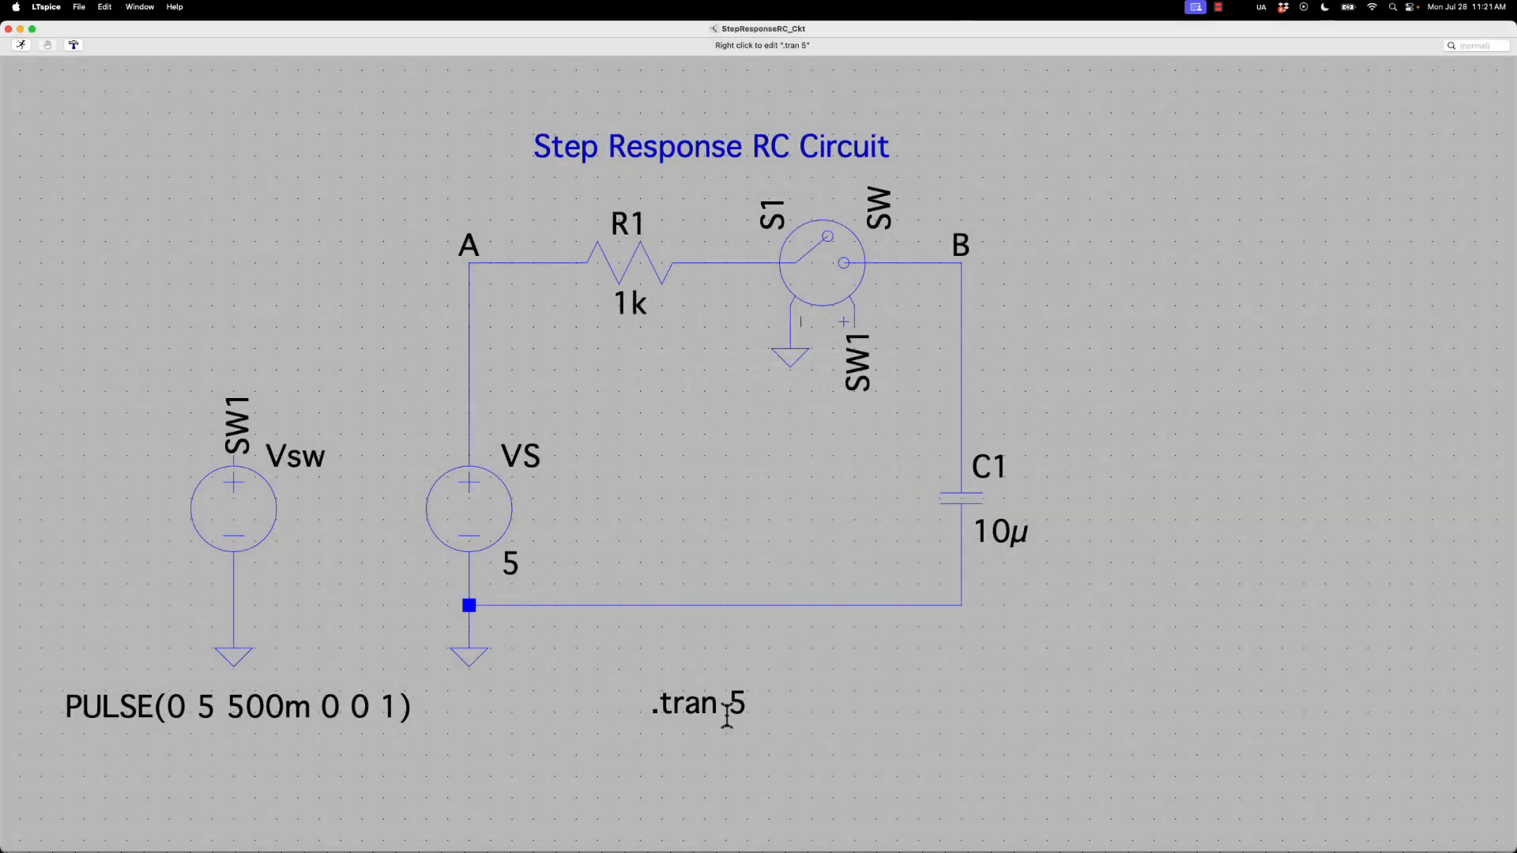
# Run the 5-second simulation with the default switch model, then move and enlarge the waveform window
pyautogui.click(21, 45)
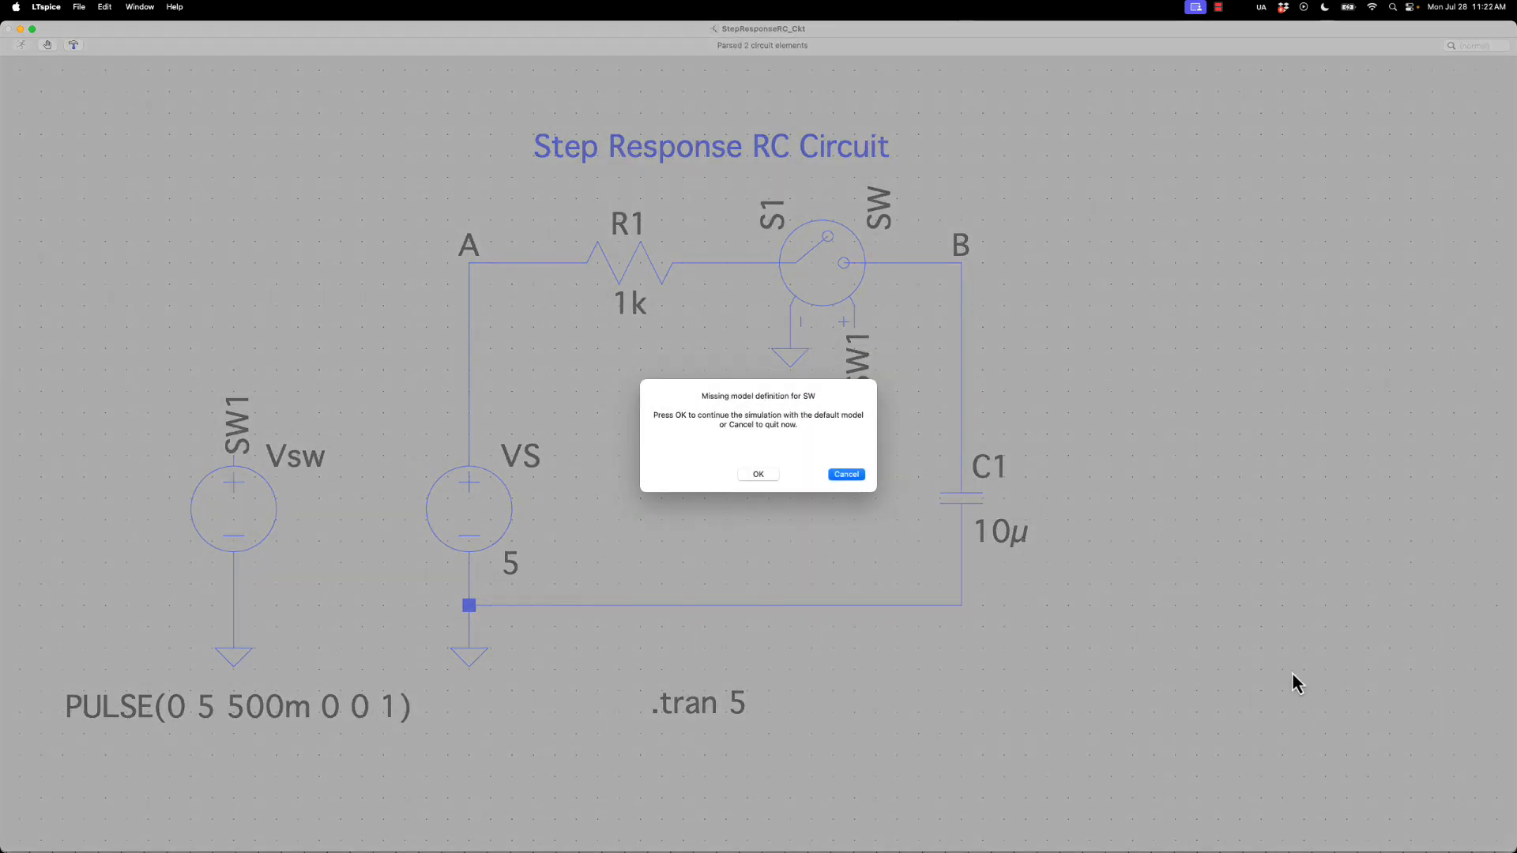
pyautogui.click(755, 475)
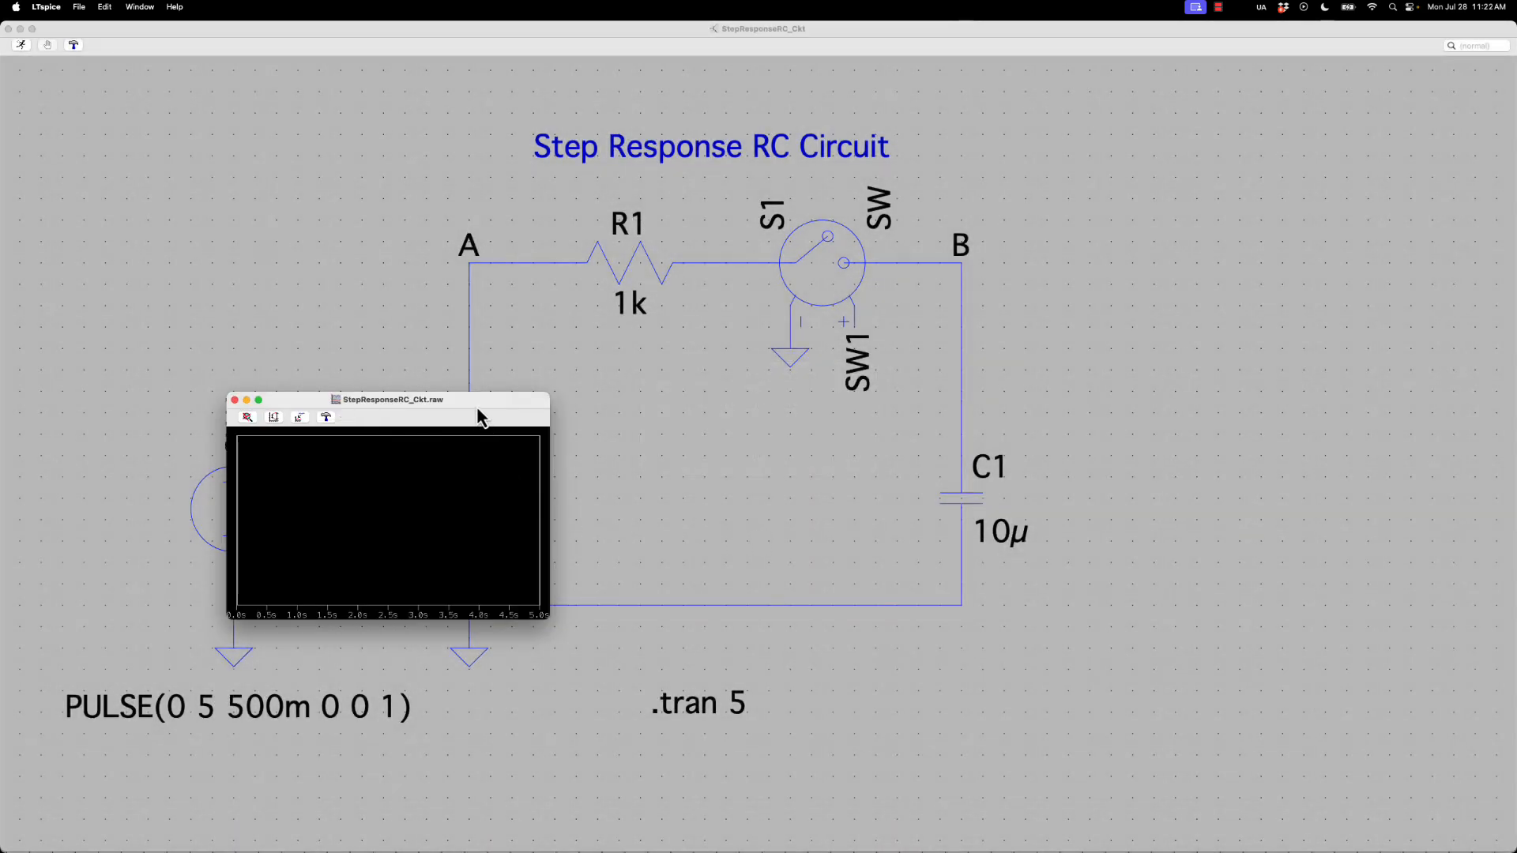
pyautogui.moveTo(481, 413); pyautogui.dragTo(401, 111)
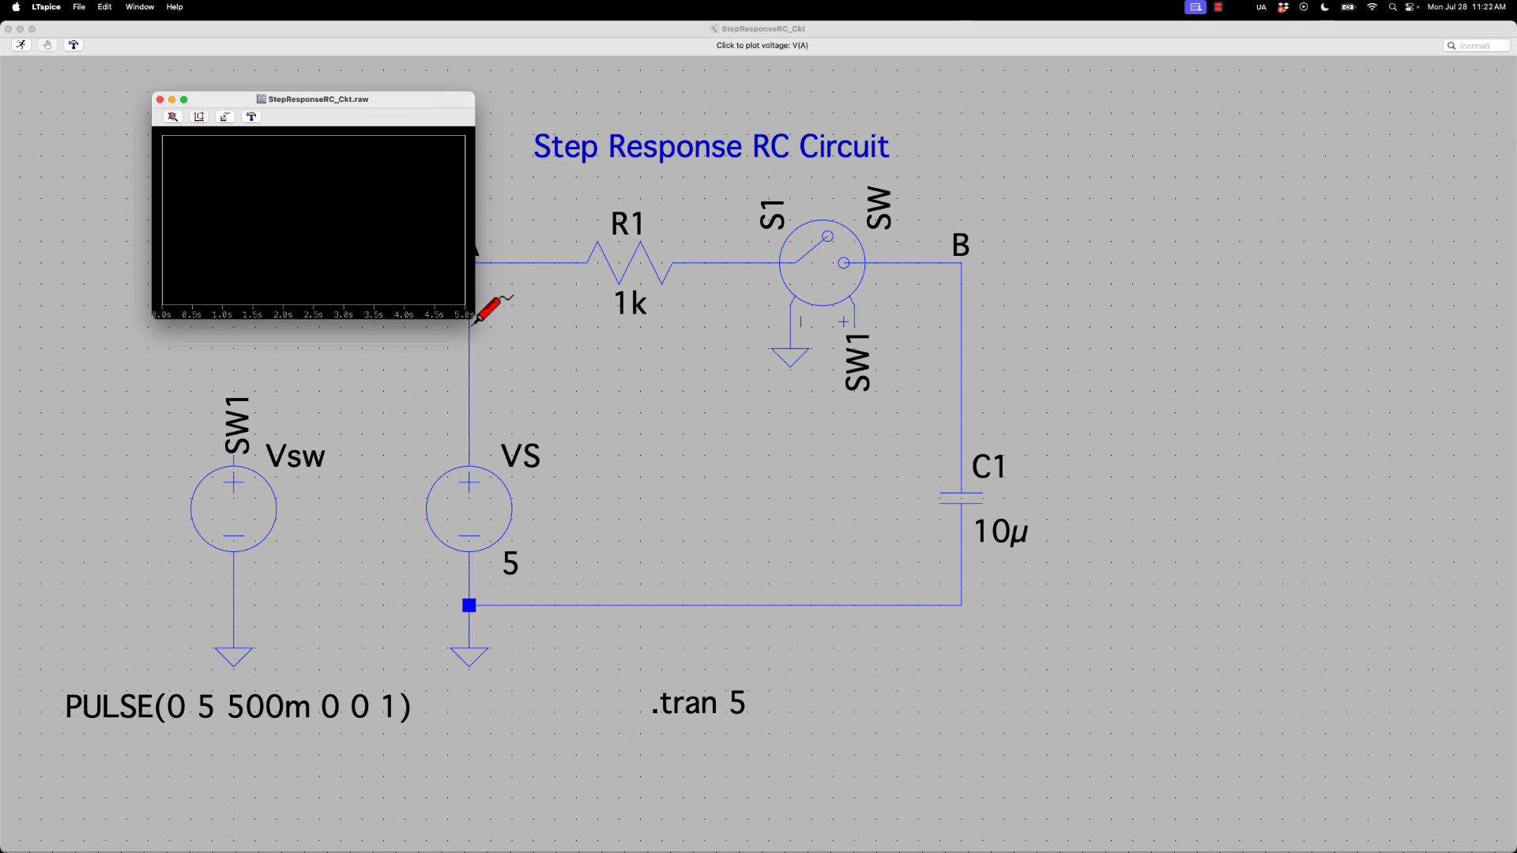
pyautogui.moveTo(470, 320); pyautogui.dragTo(1220, 793)
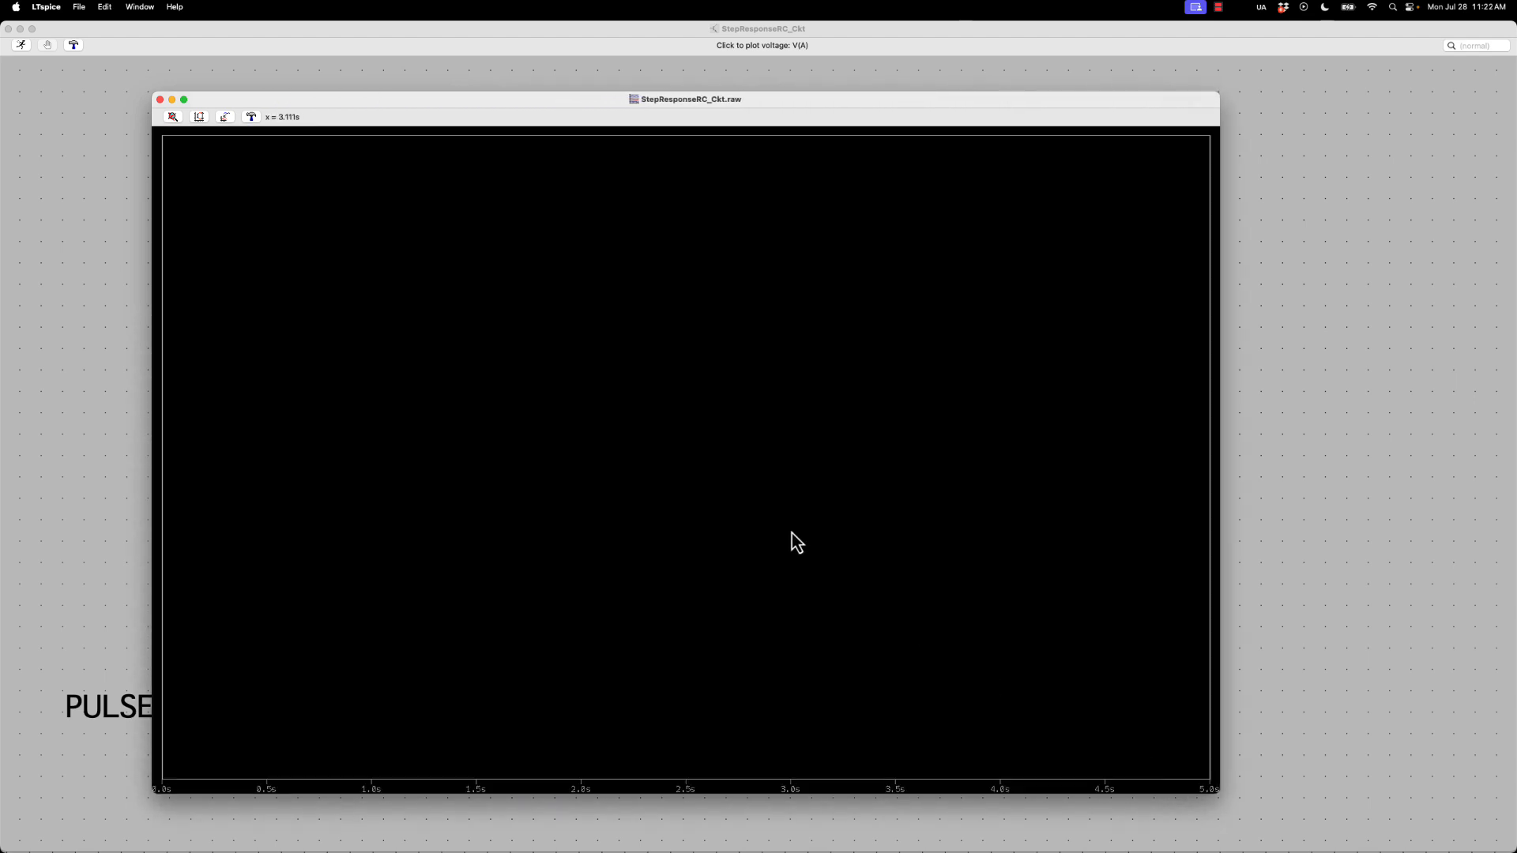
# Plot V(a), V(b) and V(sw1) together with the resistor current I(R1)
pyautogui.click(226, 117)
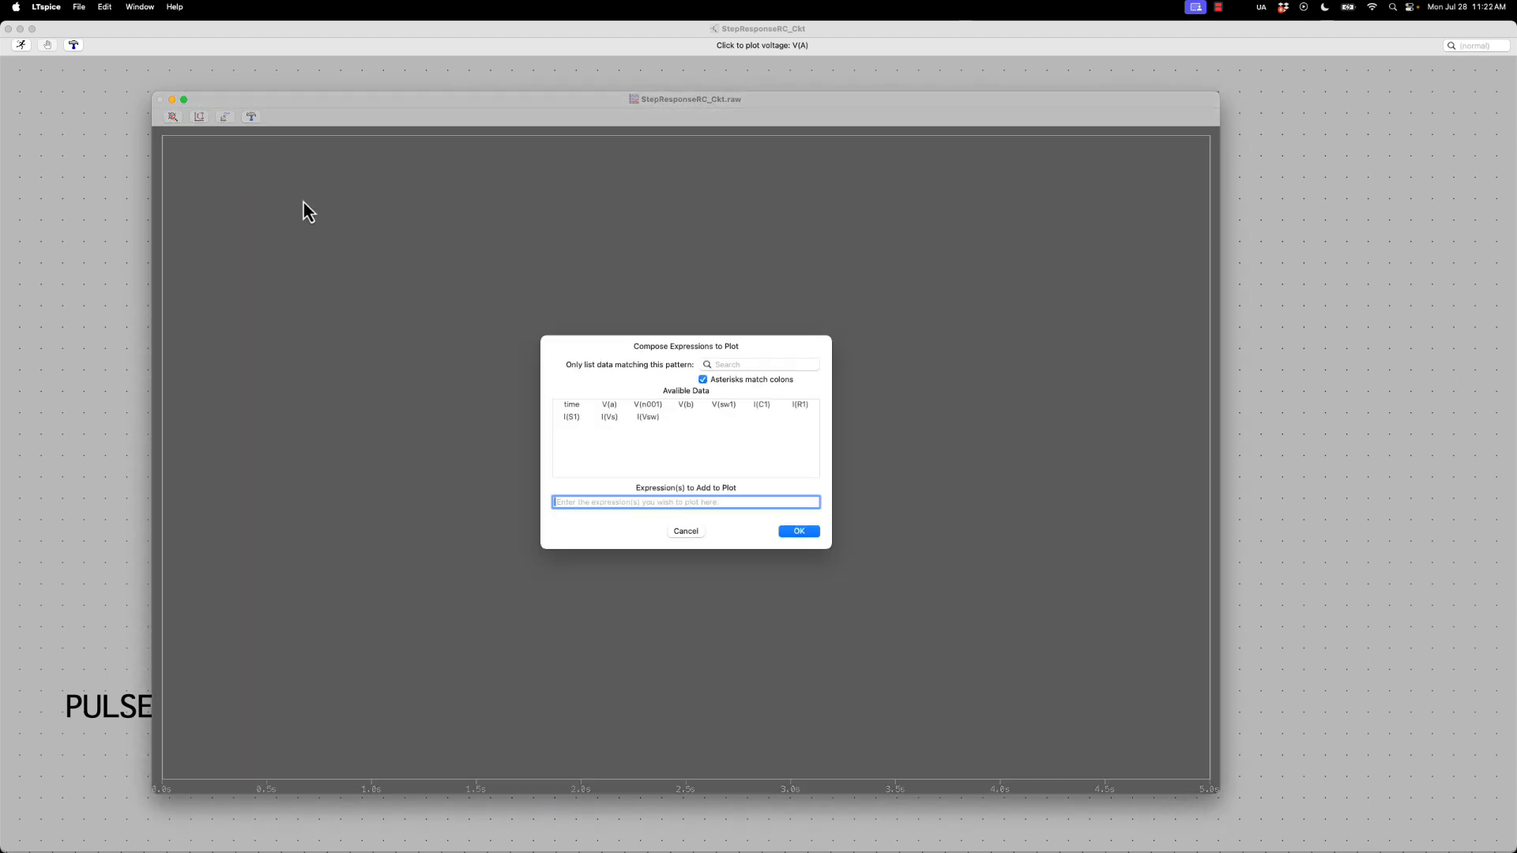
pyautogui.click(609, 404)
pyautogui.click(685, 405)
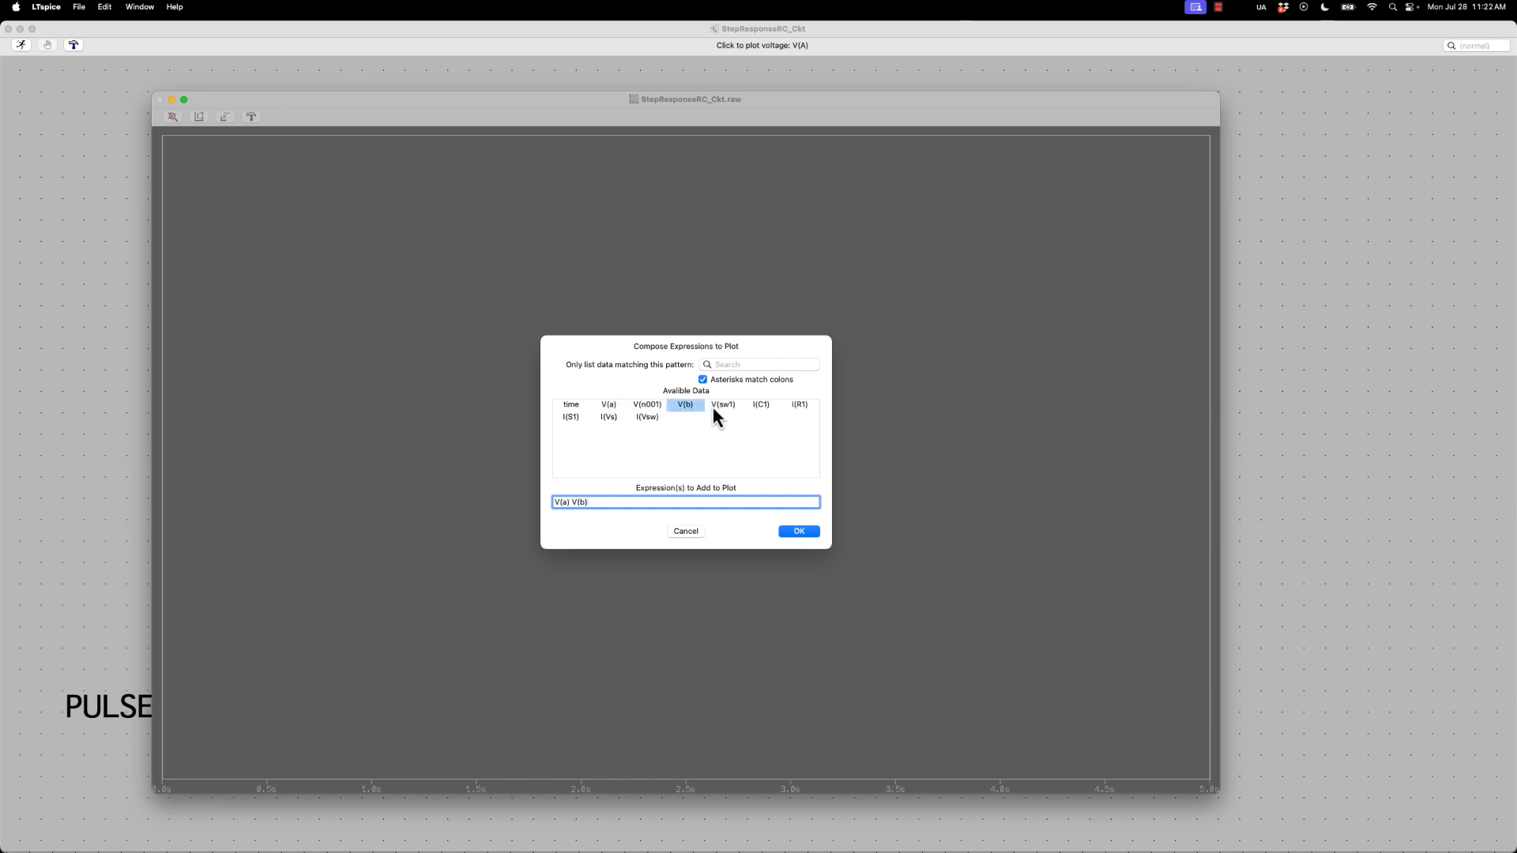
pyautogui.click(712, 405)
pyautogui.click(790, 406)
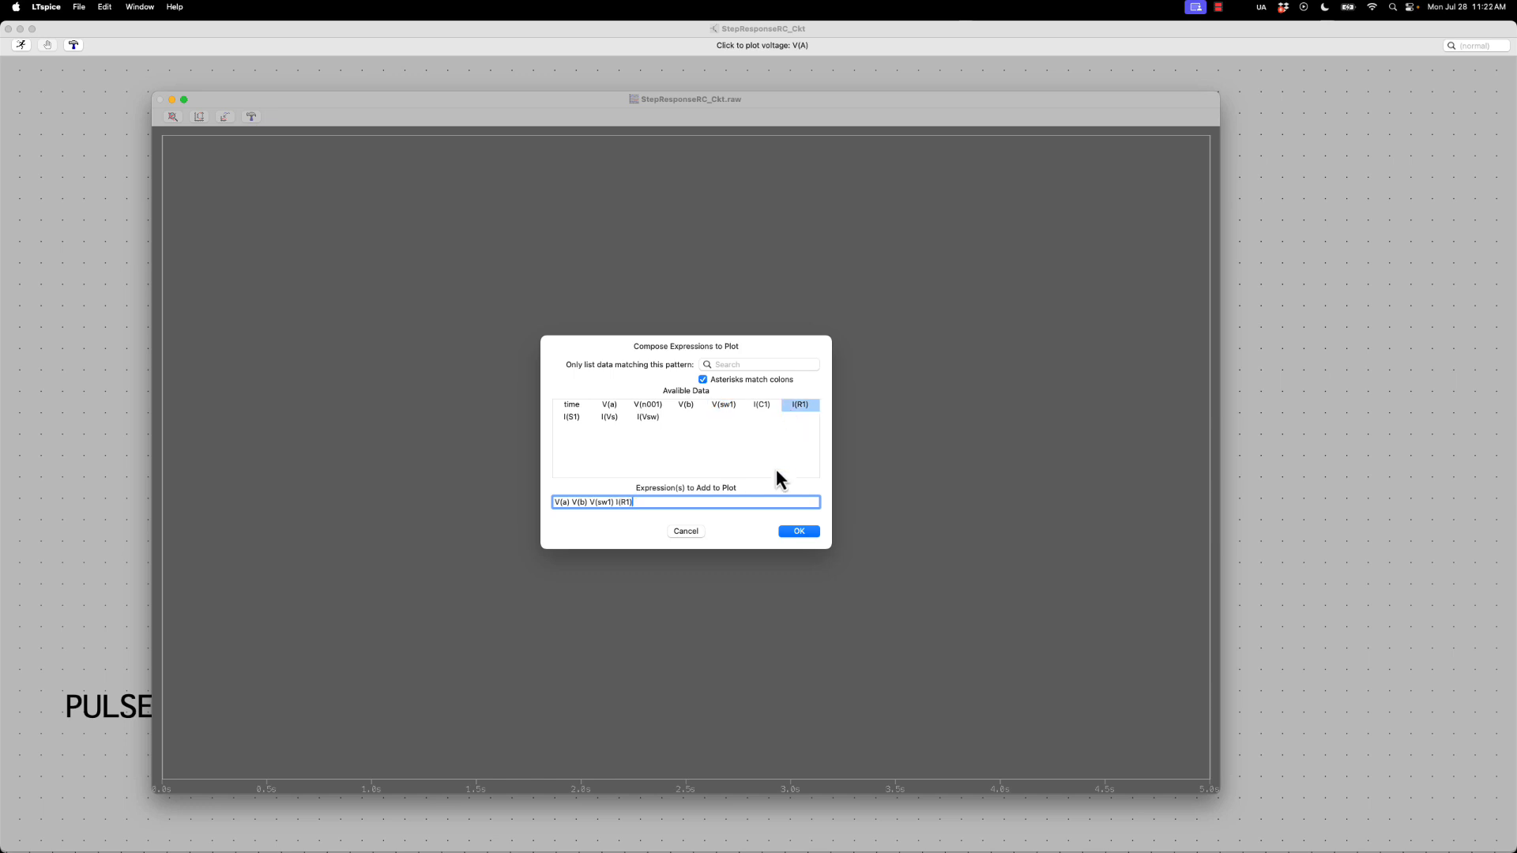
pyautogui.click(796, 534)
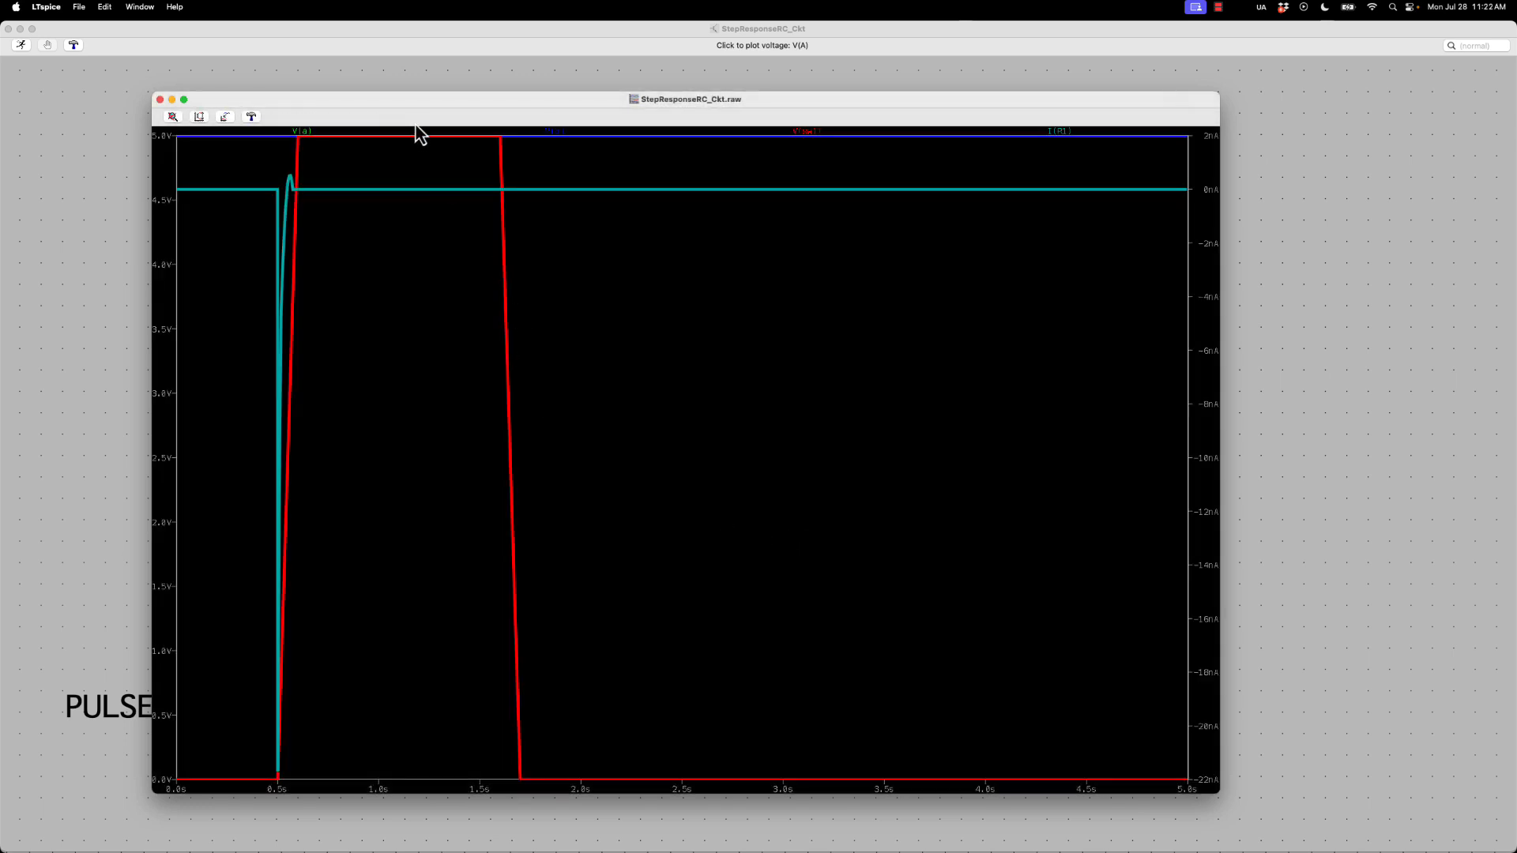
# Maximize the waveform window and zoom in on the pulse's rising edge, from about 440 ms to 620 ms
pyautogui.moveTo(419, 109)
pyautogui.mouseDown()
pyautogui.moveTo(425, 70)
pyautogui.moveTo(416, 85)
pyautogui.mouseUp()
pyautogui.doubleClick(417, 85)
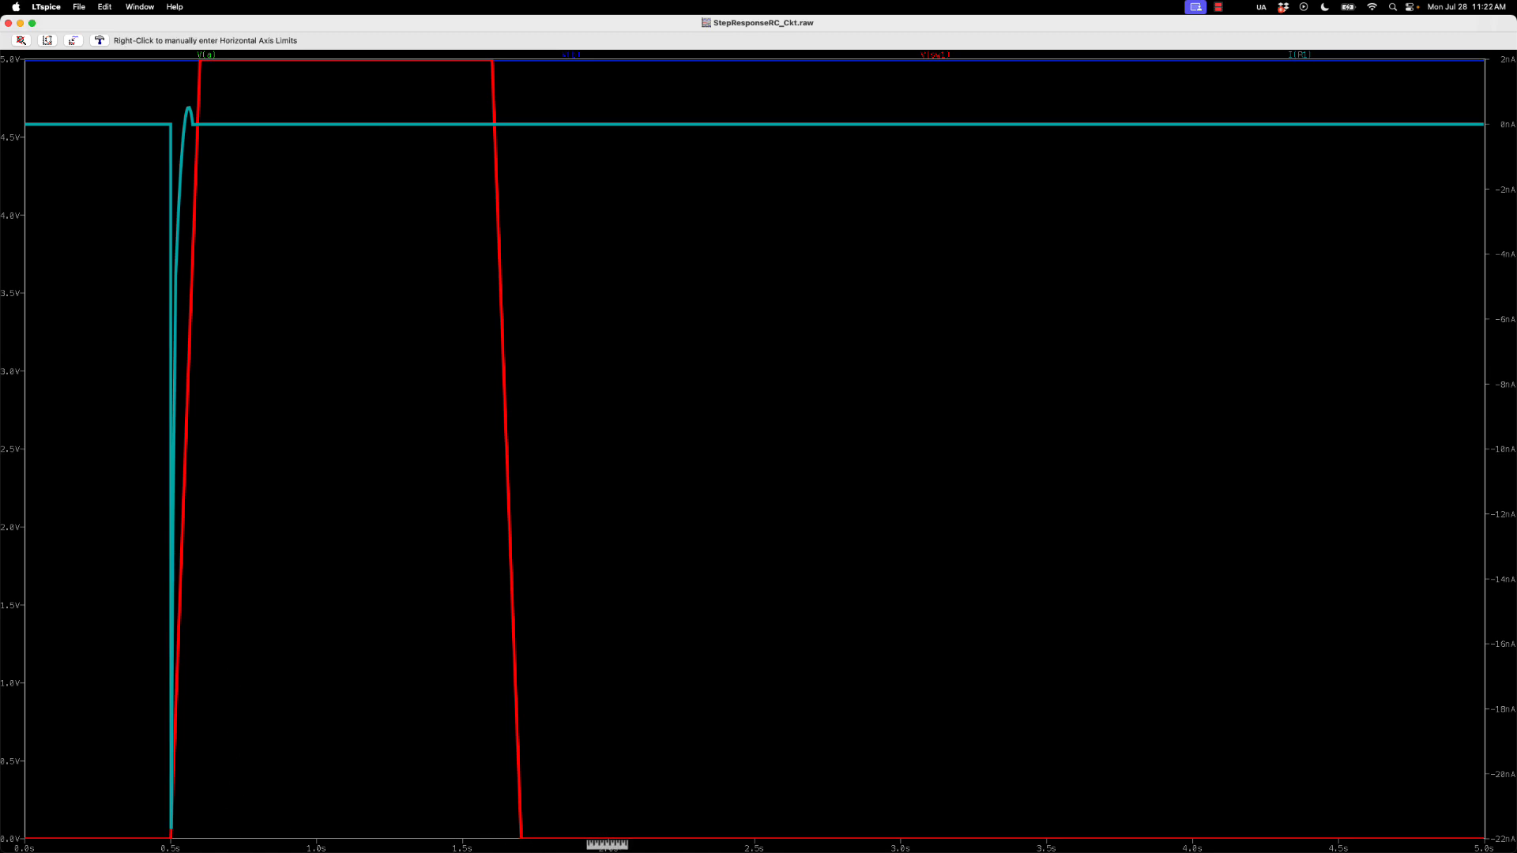
pyautogui.moveTo(608, 837); pyautogui.dragTo(8, 60)
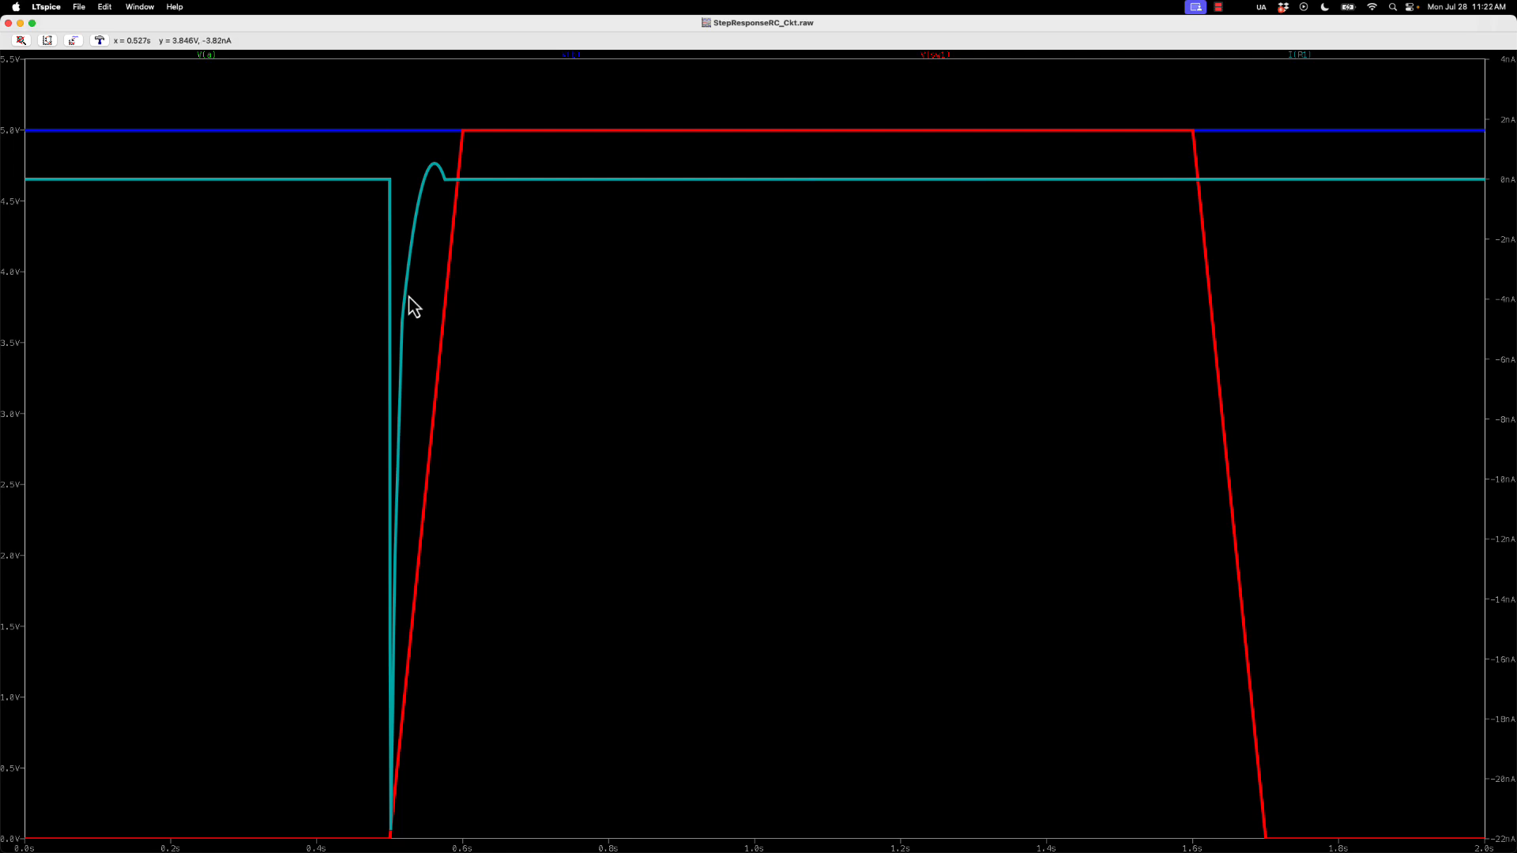
pyautogui.moveTo(346, 96); pyautogui.dragTo(471, 844)
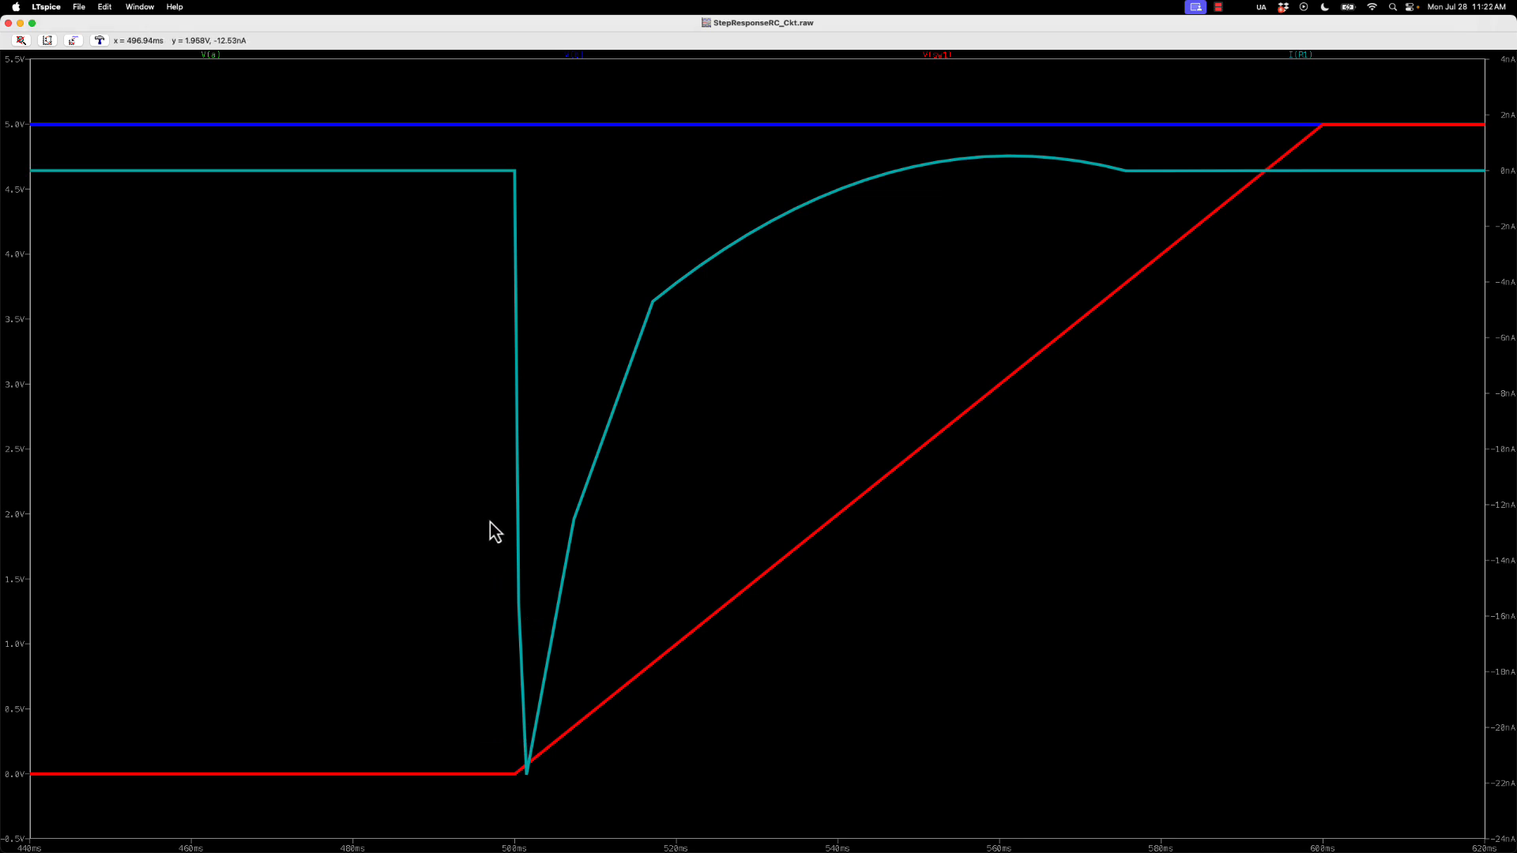
# Minimize the waveform and circuit windows and check V2's pulse value in the StepResponseRC schematic without changing it
pyautogui.click(23, 33)
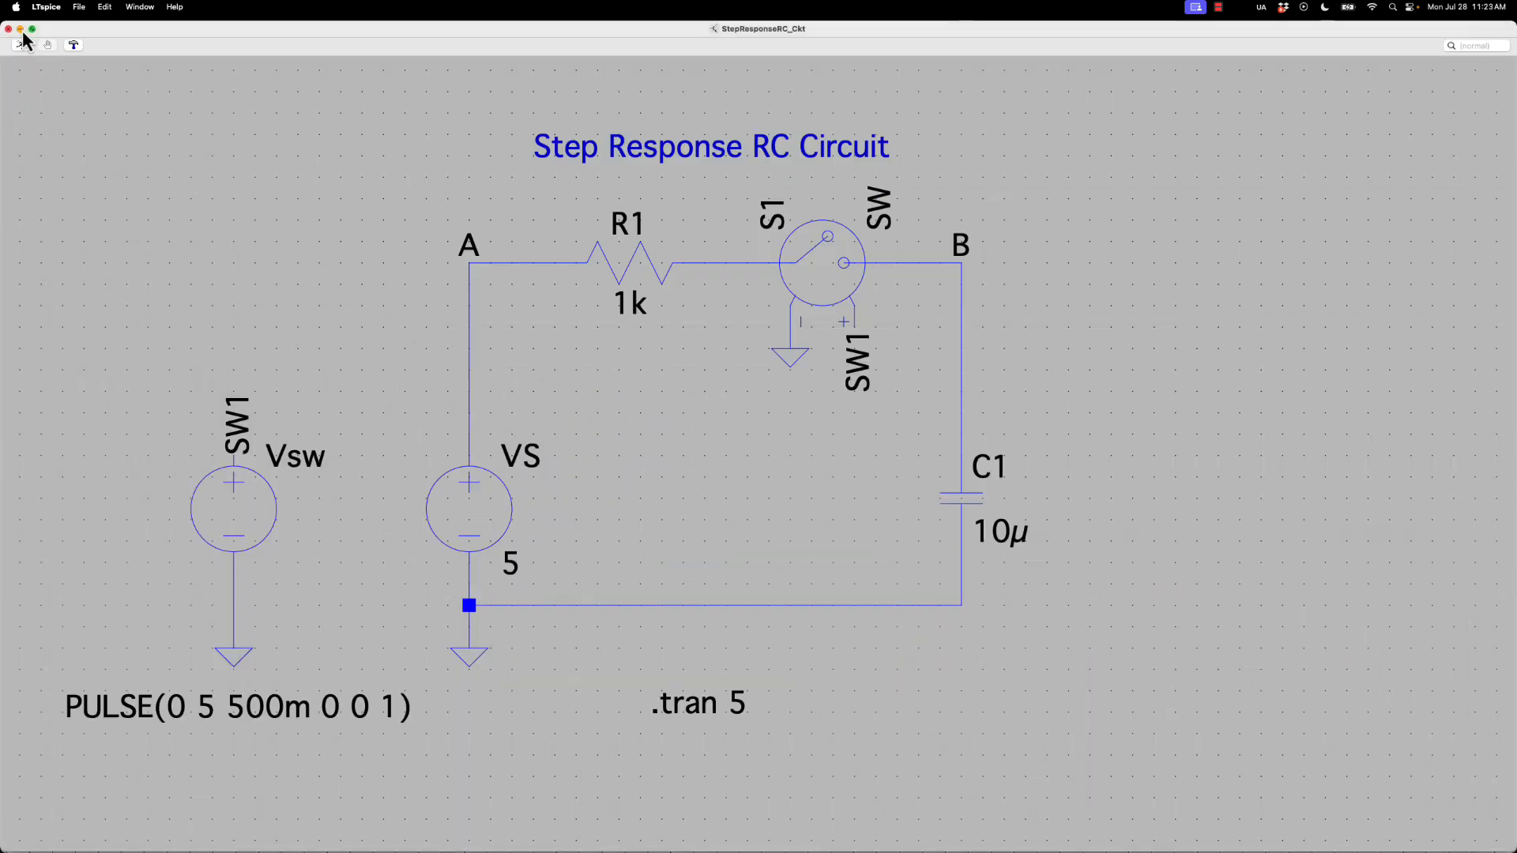
pyautogui.click(21, 30)
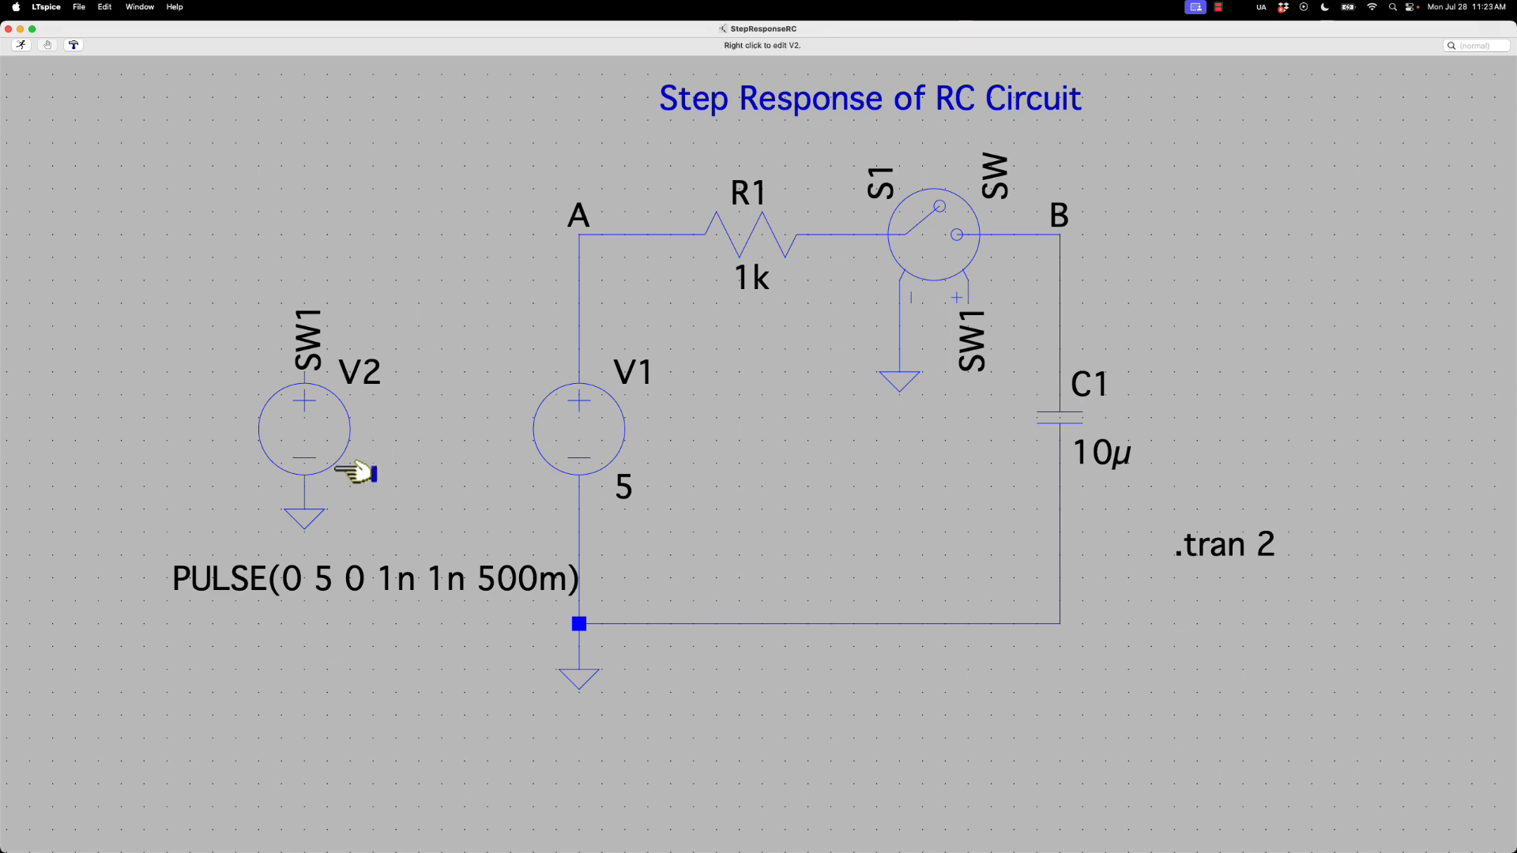
pyautogui.rightClick(336, 575)
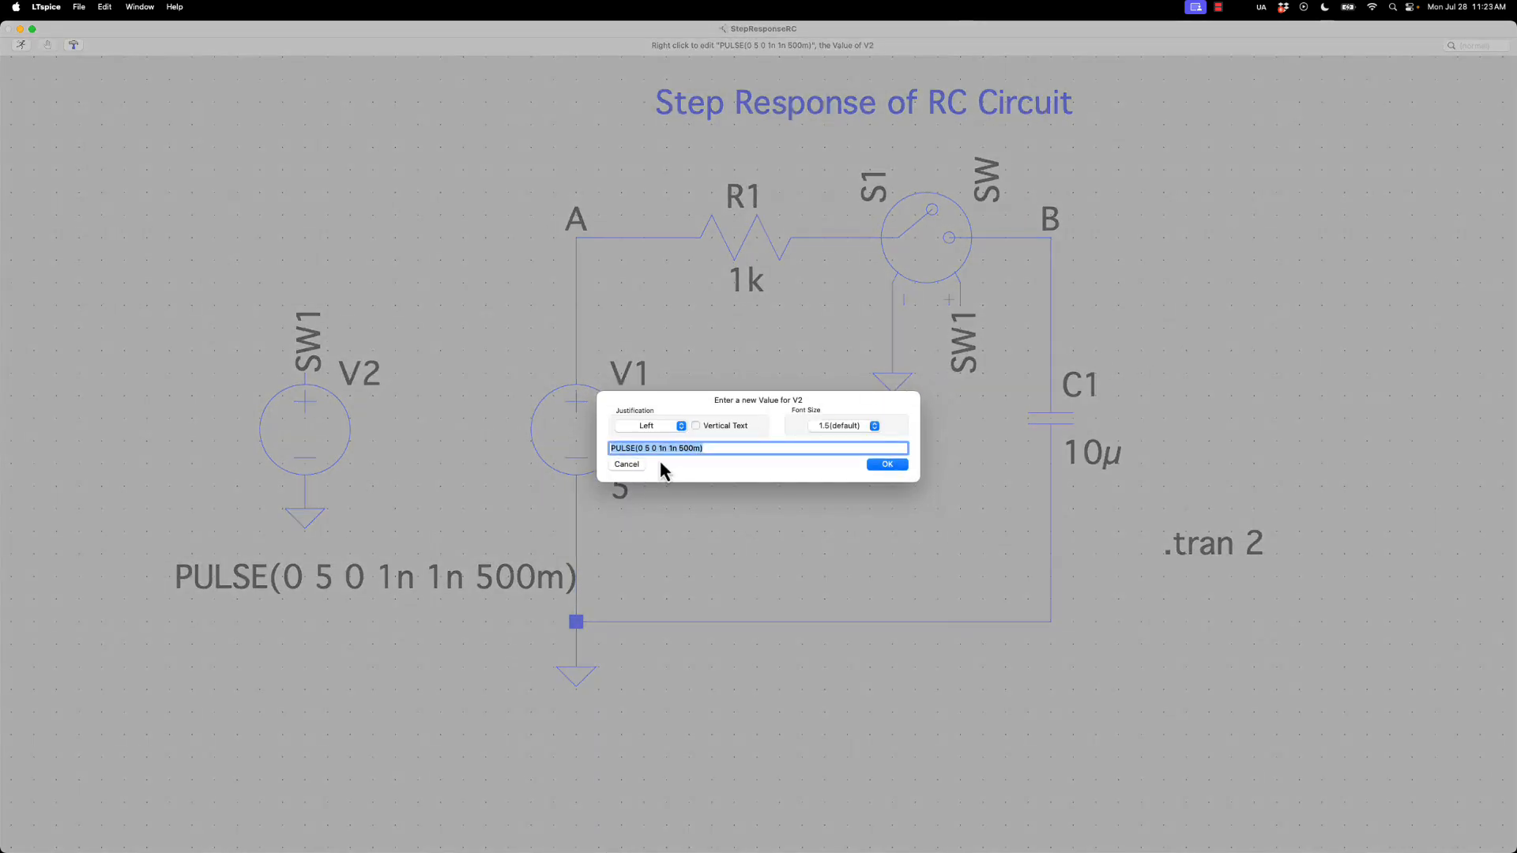
pyautogui.click(626, 464)
pyautogui.rightClick(336, 575)
pyautogui.click(627, 464)
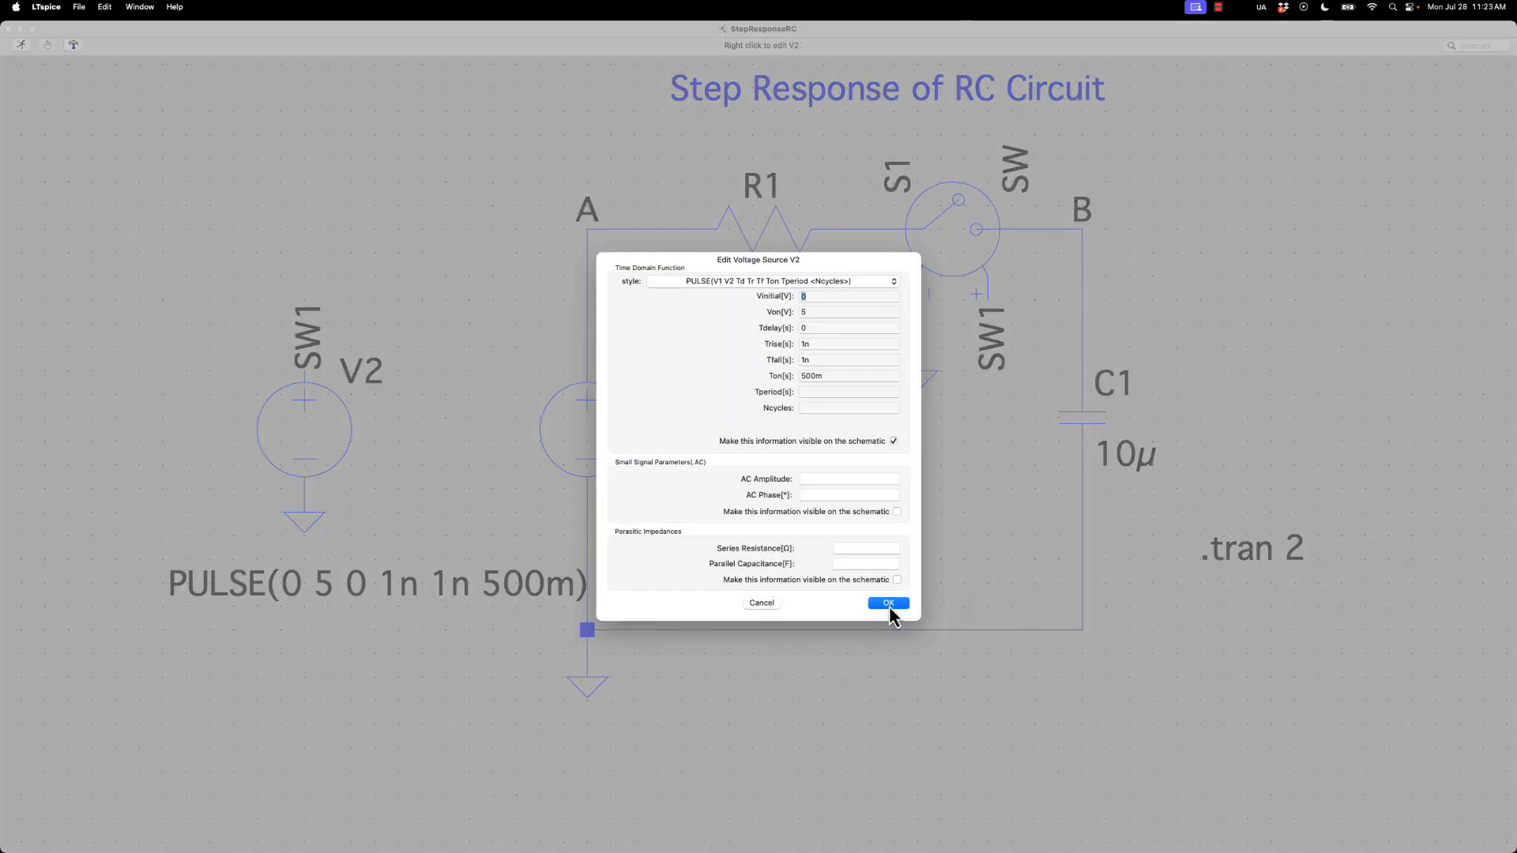
# Review V2's pulse settings from initial voltage through on-time in the StepResponseRC schematic, leaving them as they are
pyautogui.rightClick(336, 432)
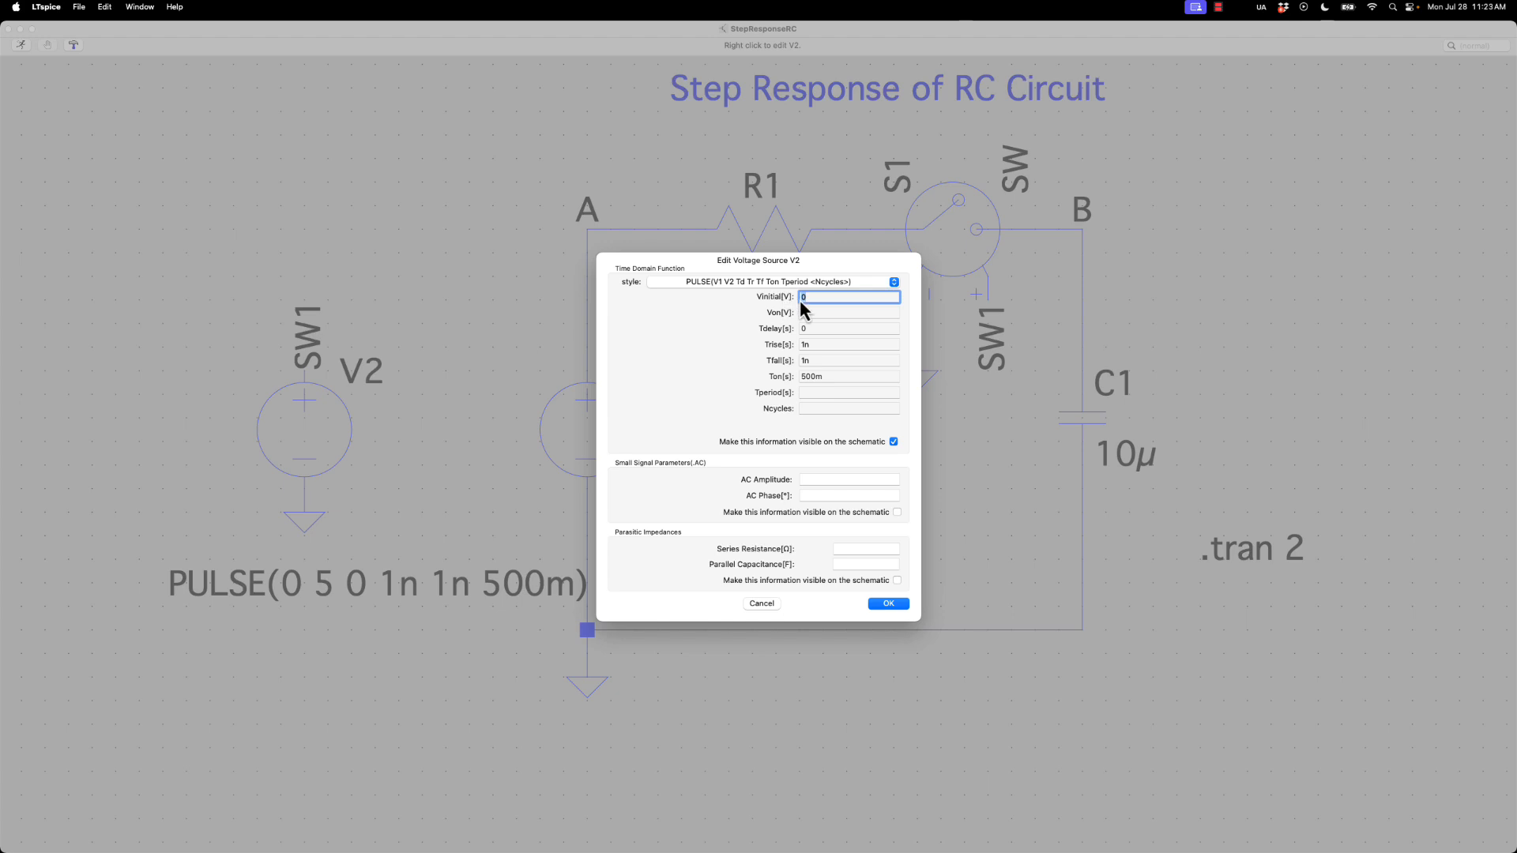
pyautogui.press('Tab')
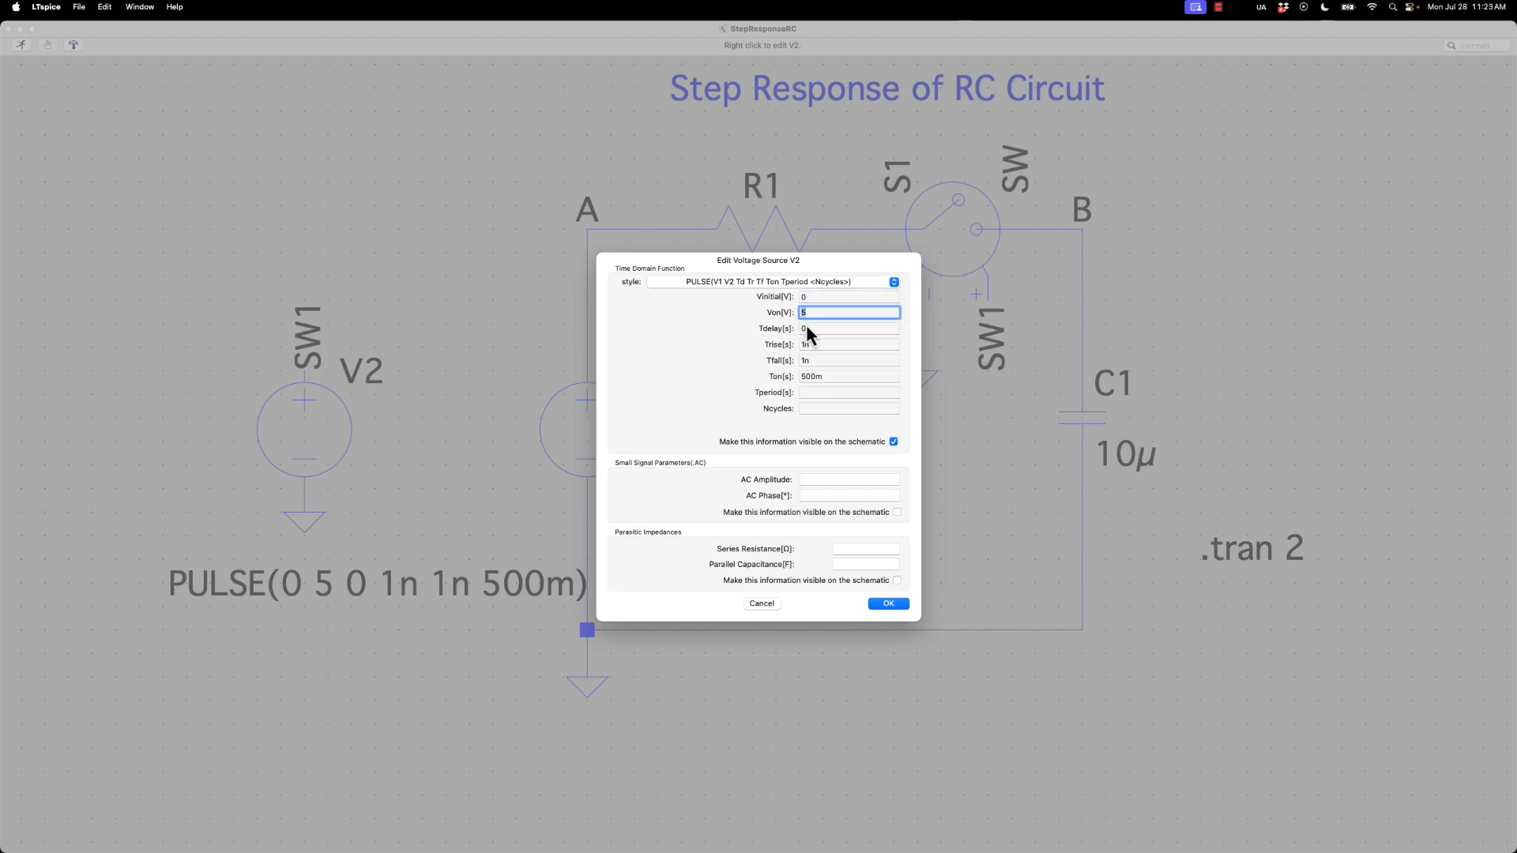
pyautogui.press('Tab')
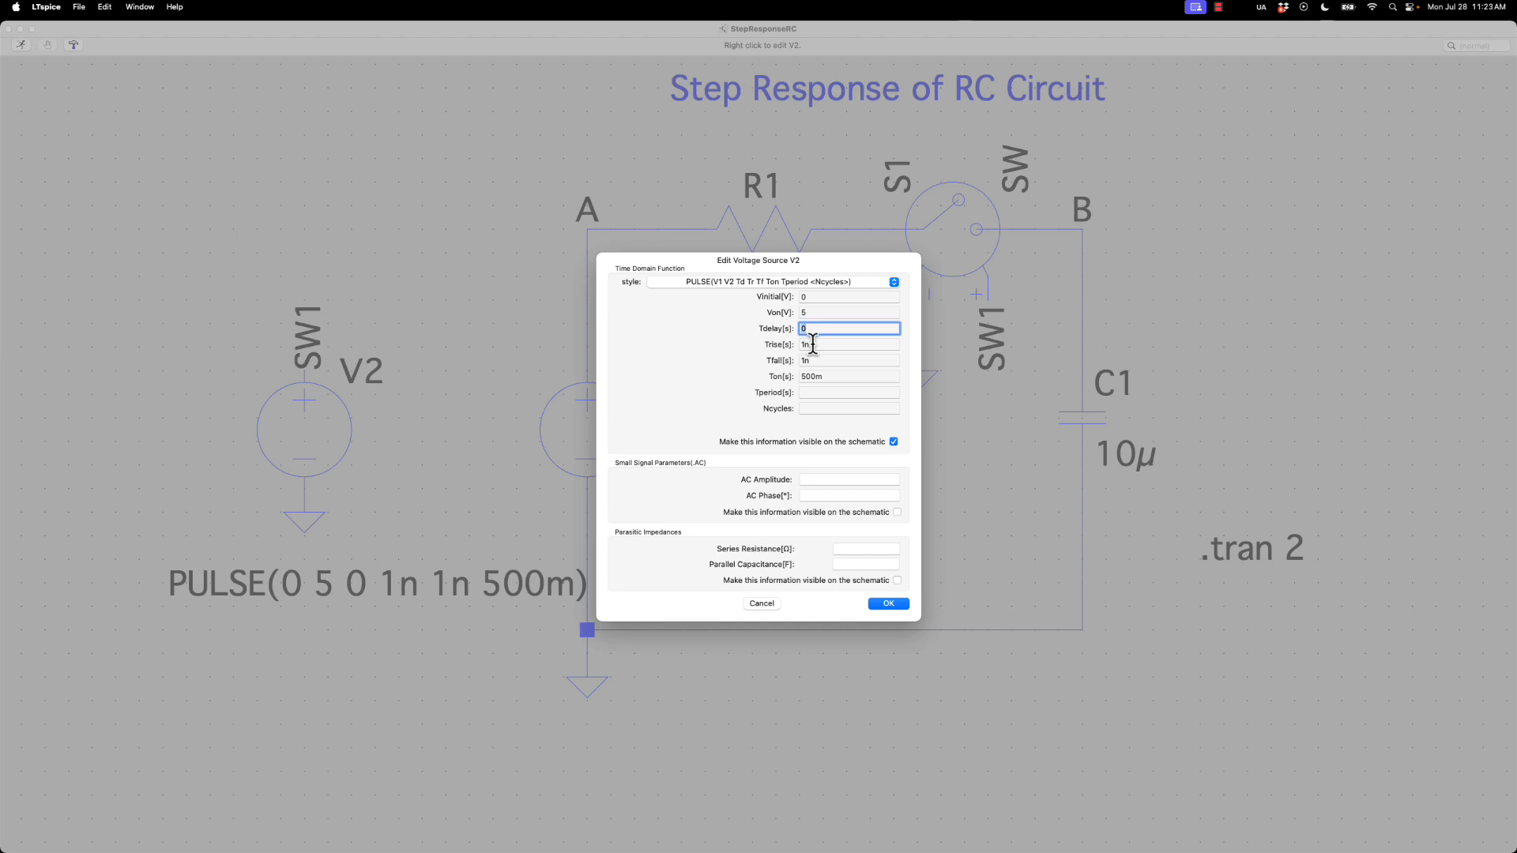
pyautogui.press('Tab')
pyautogui.press('Tab')
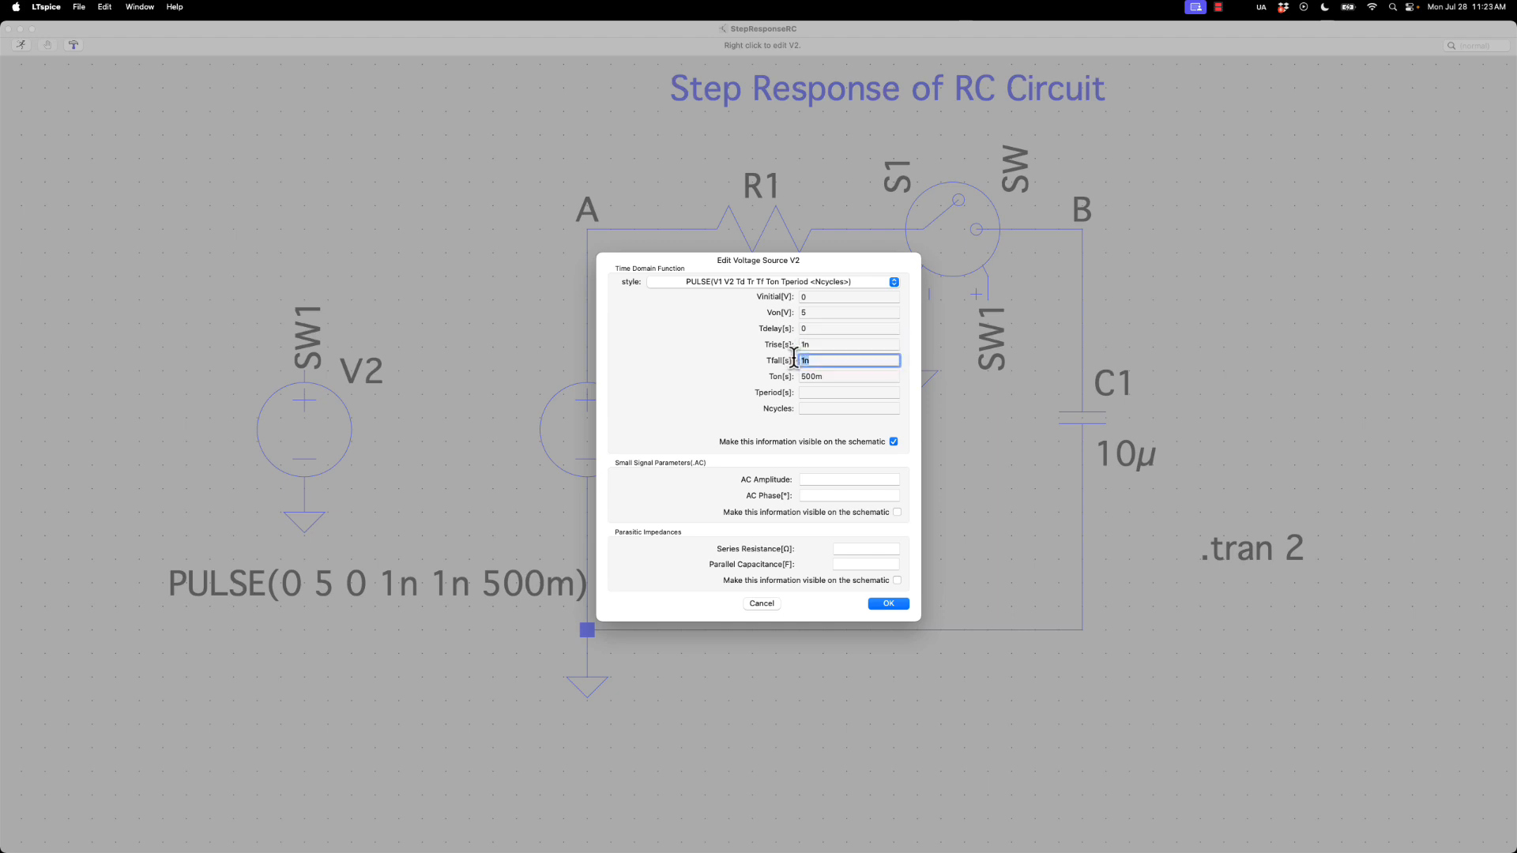
pyautogui.press('Tab')
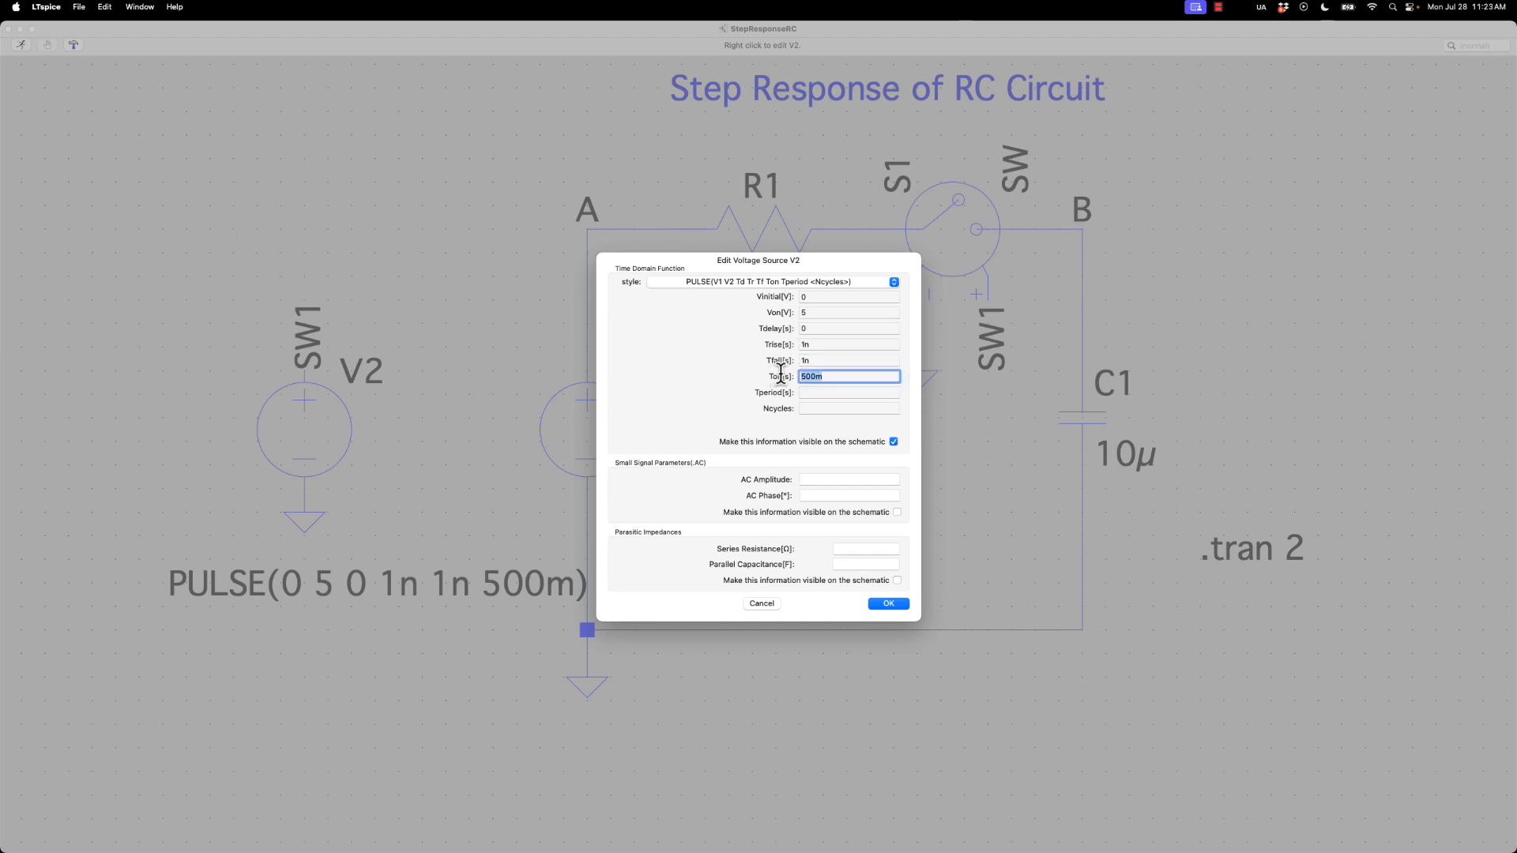
pyautogui.click(770, 603)
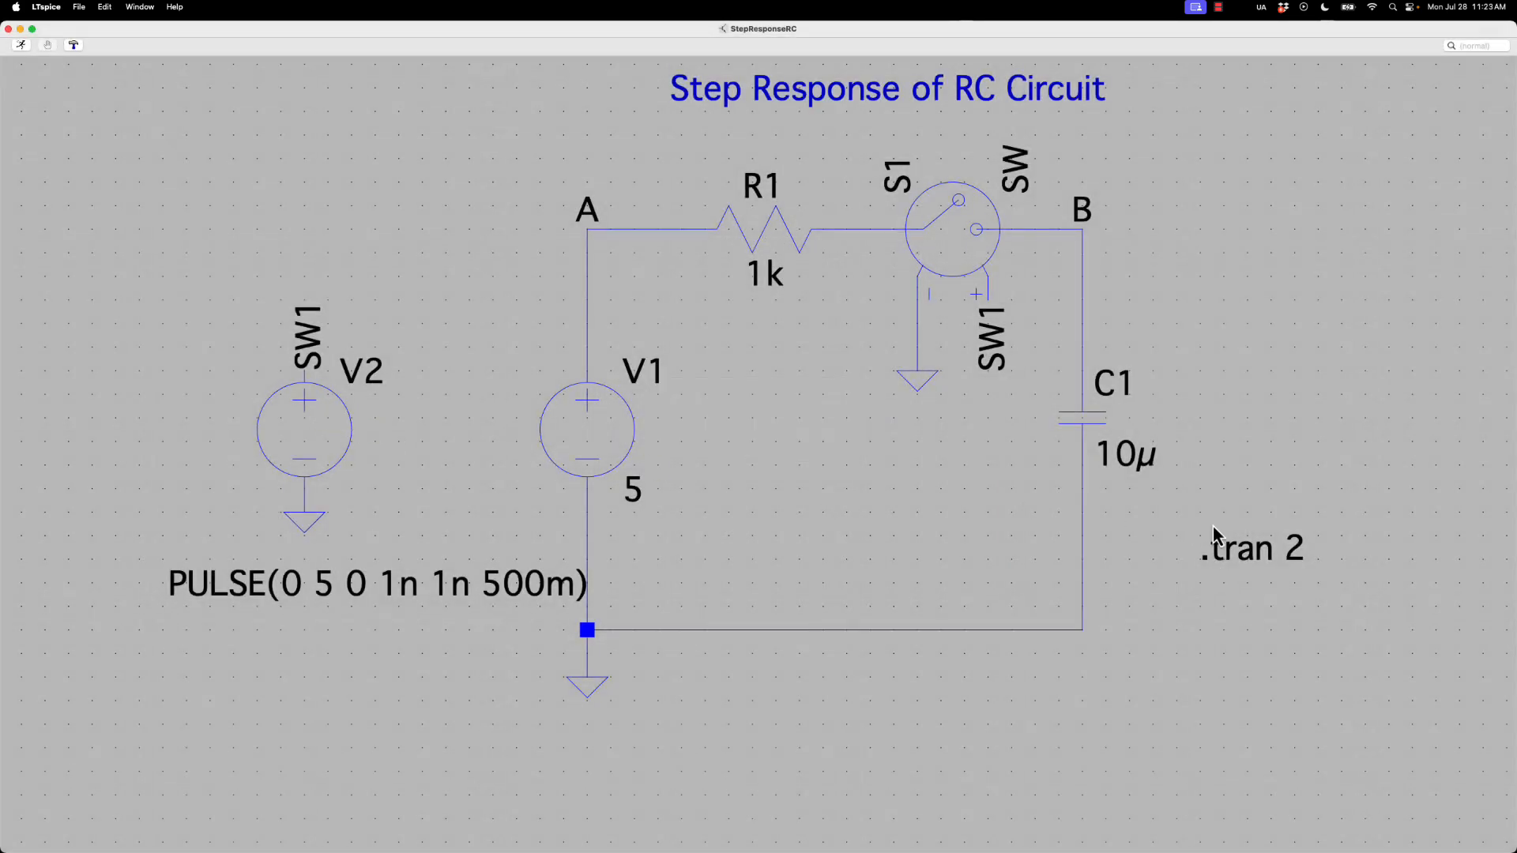
# Run the StepResponseRC simulation with the default switch model, then move and enlarge its waveform window
pyautogui.click(20, 45)
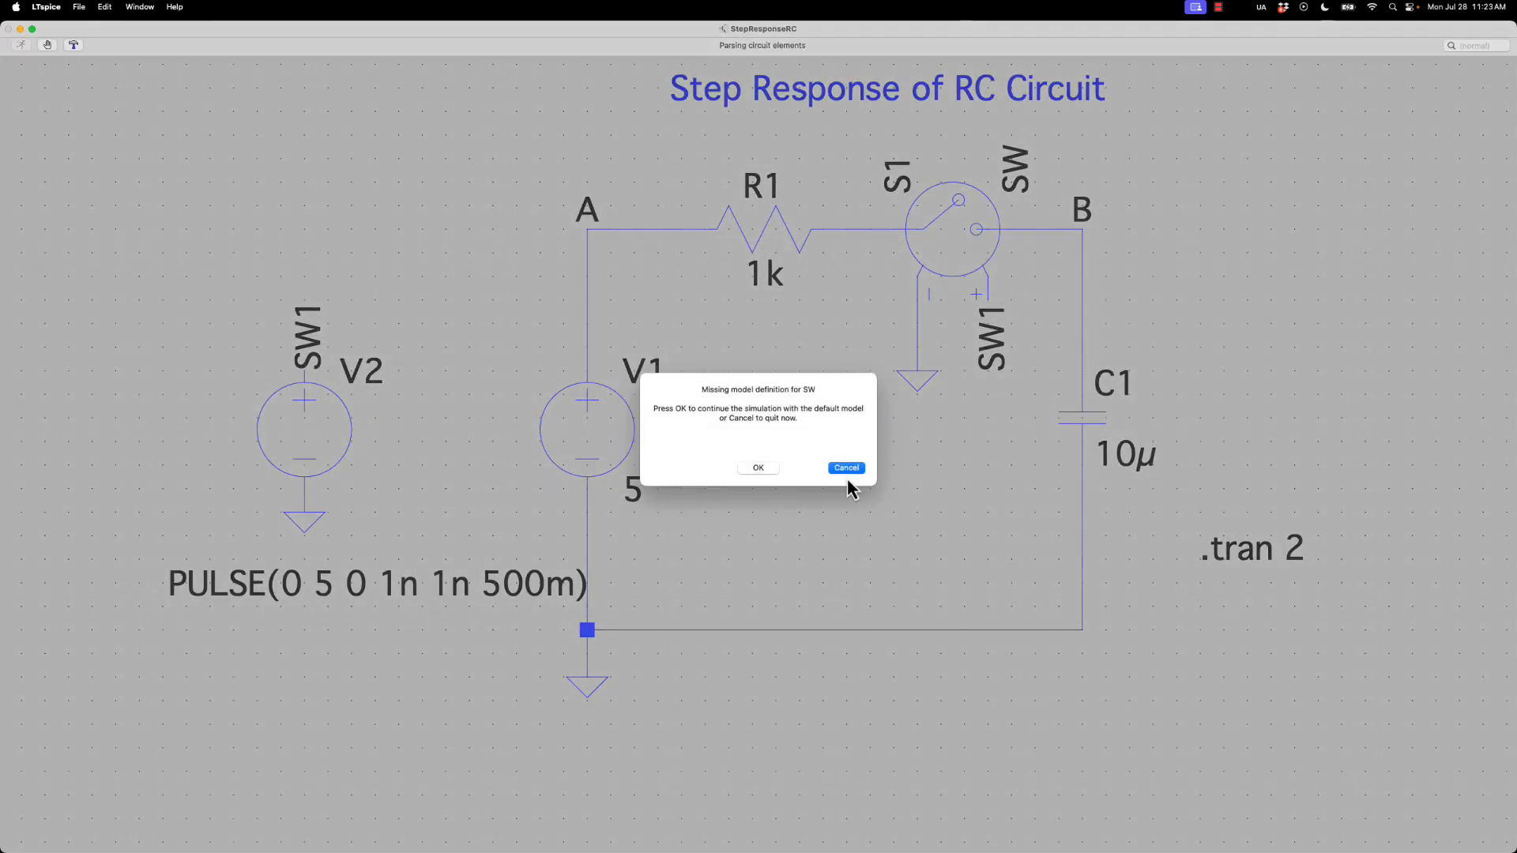
pyautogui.click(758, 487)
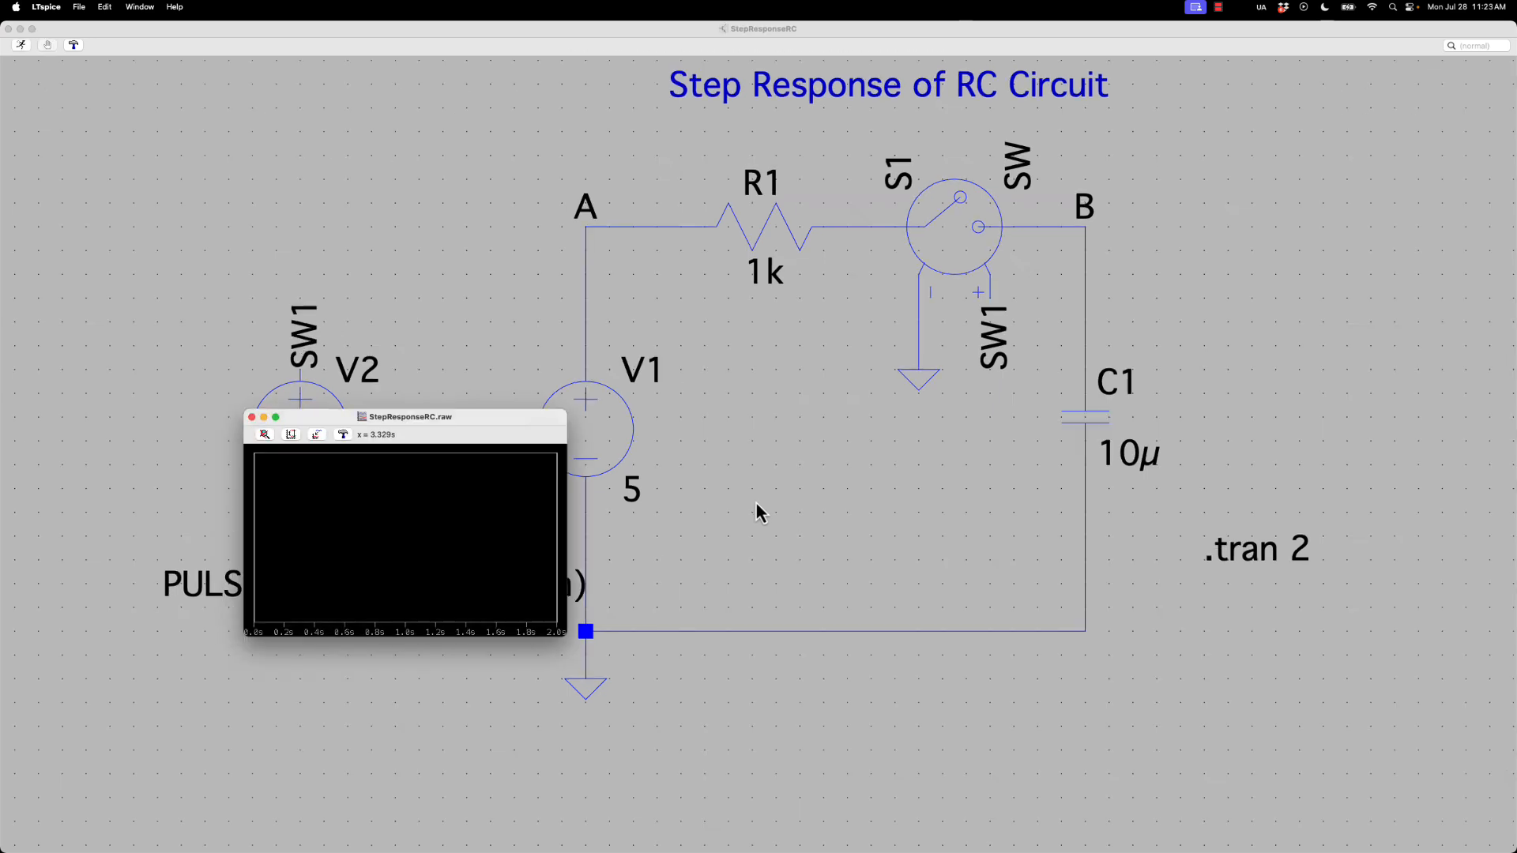
pyautogui.moveTo(458, 425); pyautogui.dragTo(410, 198)
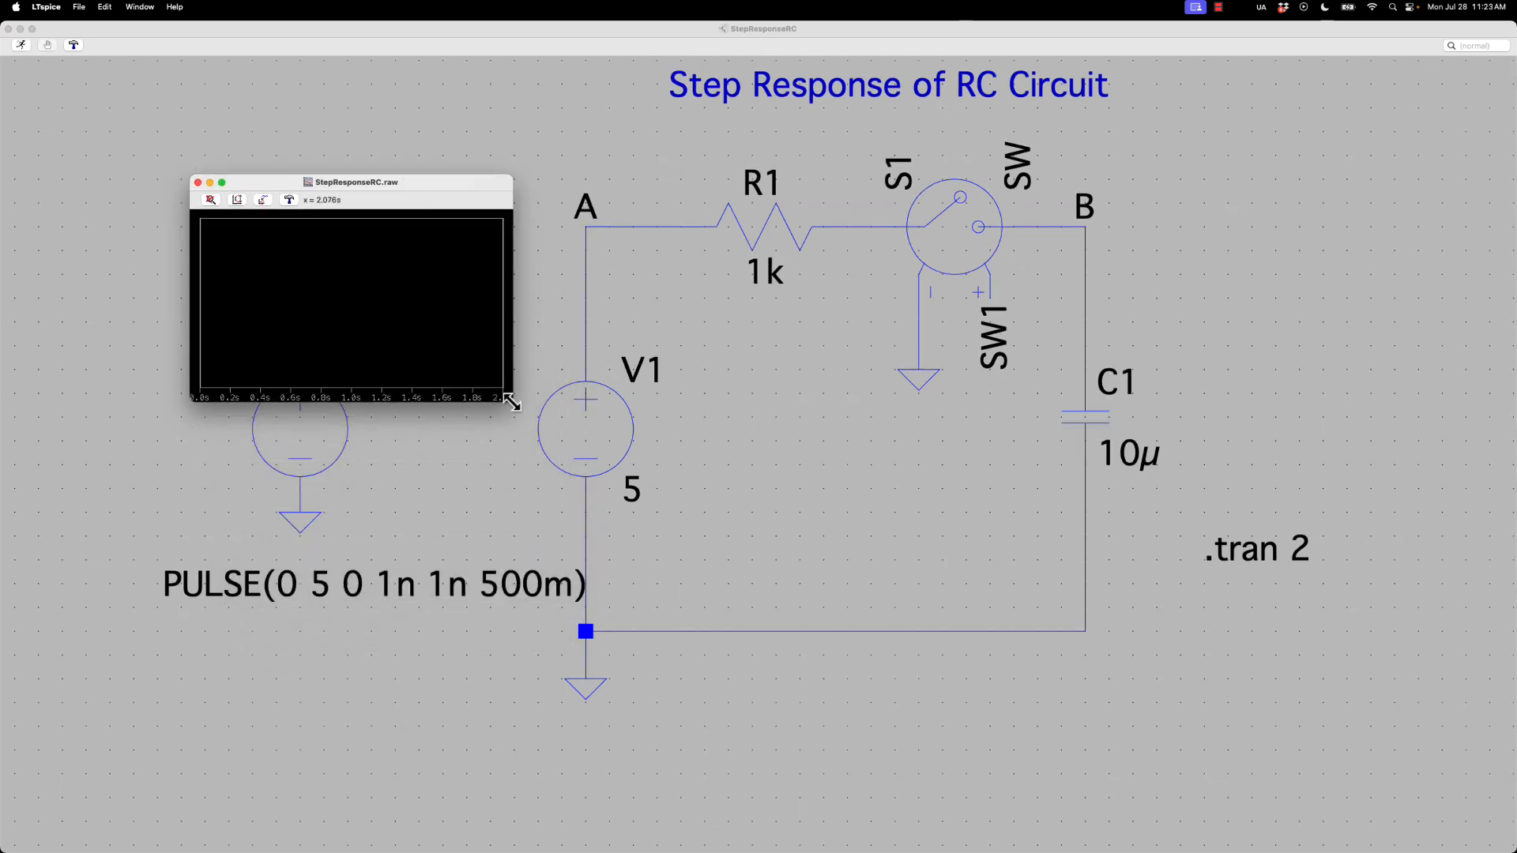
pyautogui.moveTo(512, 412); pyautogui.dragTo(1211, 811)
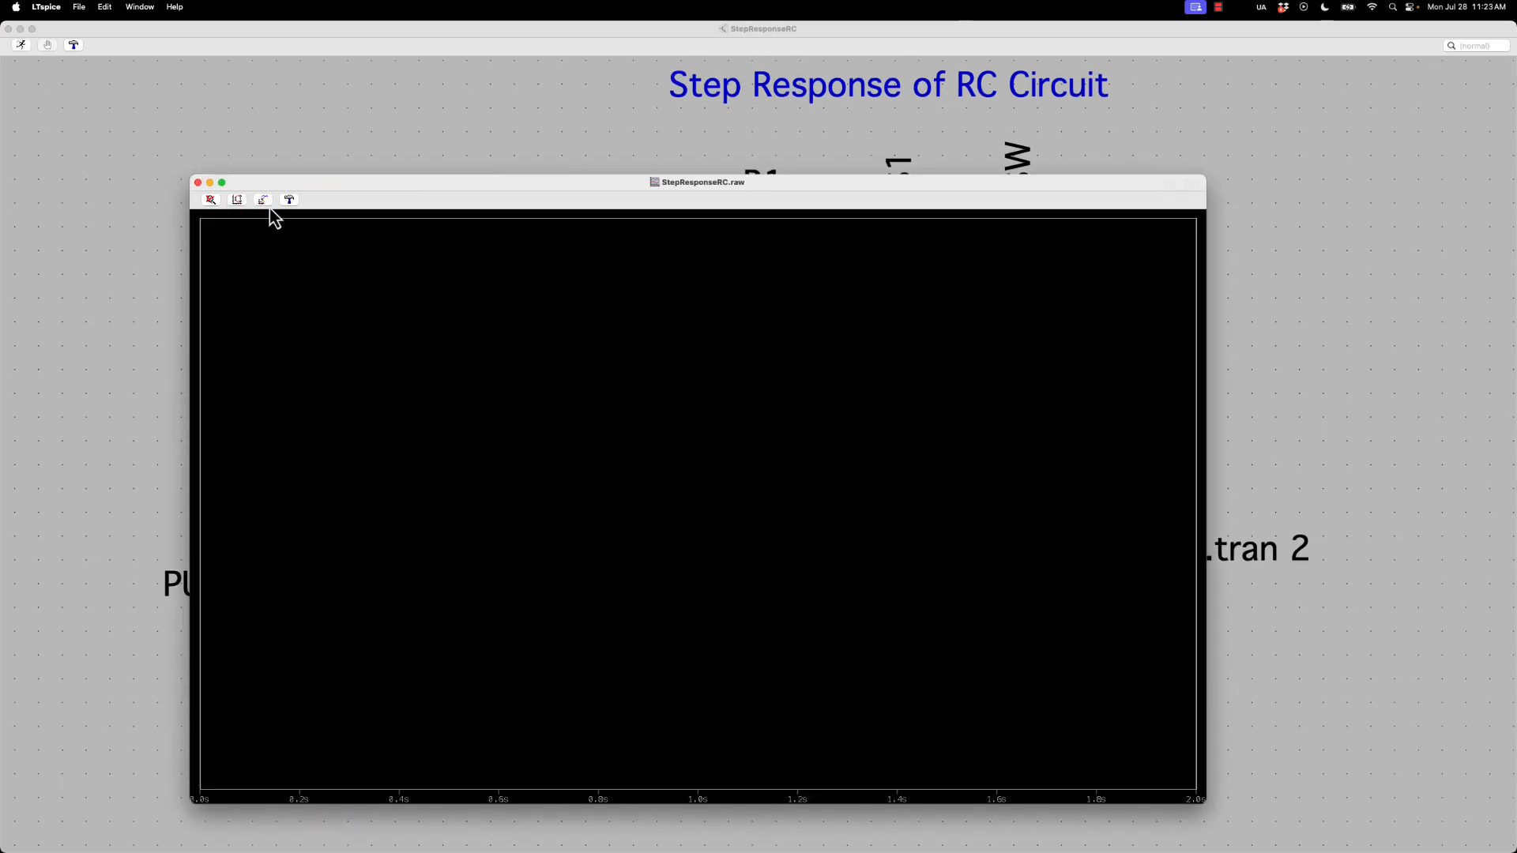
# Plot V(a), V(b) and V(sw1) together with the capacitor current I(C1), and maximize the waveform window
pyautogui.click(267, 203)
pyautogui.click(624, 452)
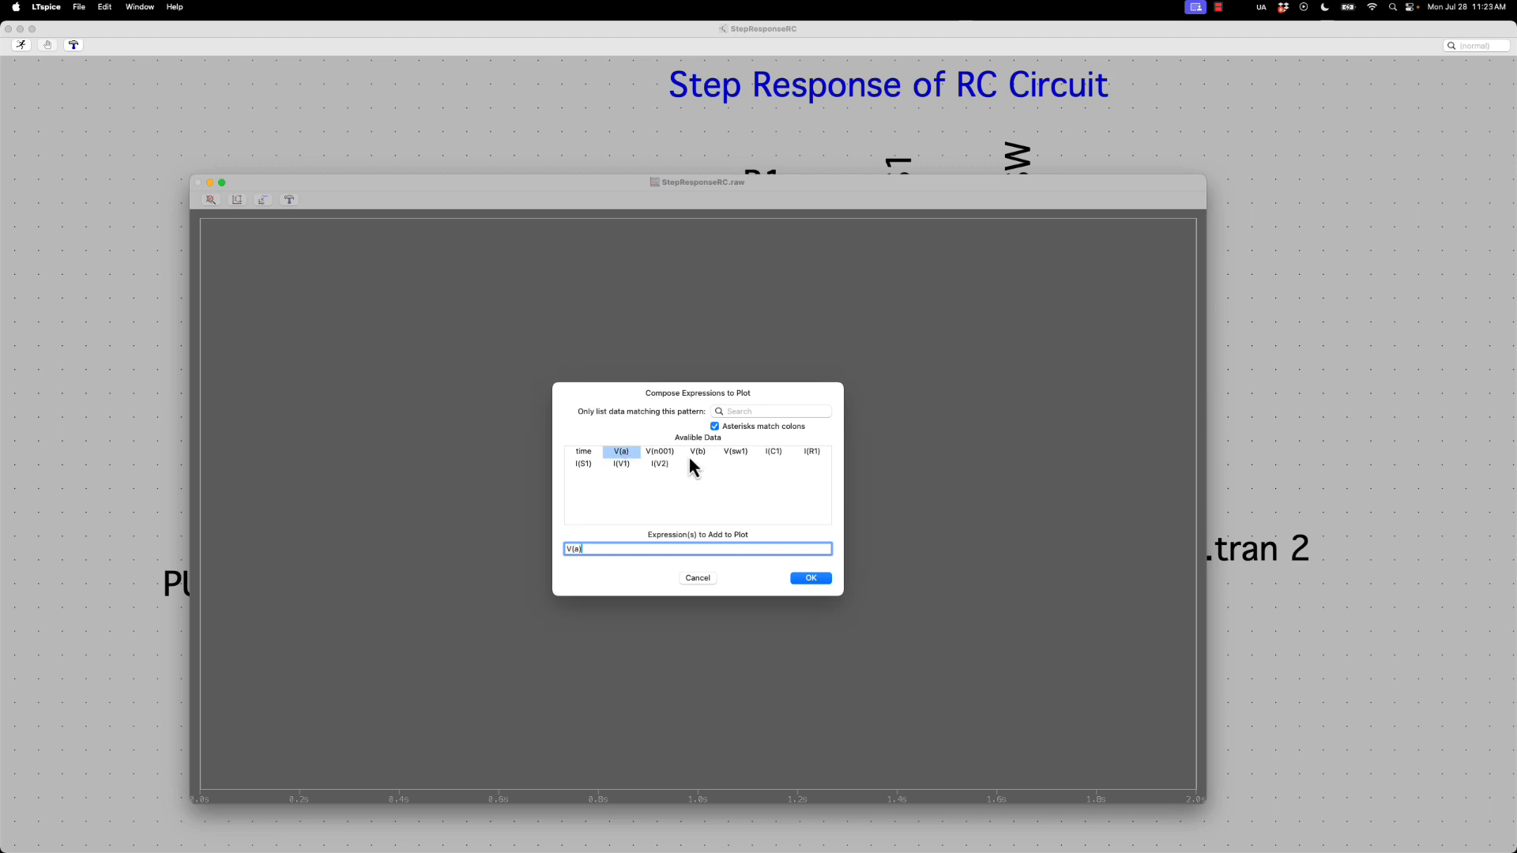
pyautogui.click(695, 452)
pyautogui.click(744, 453)
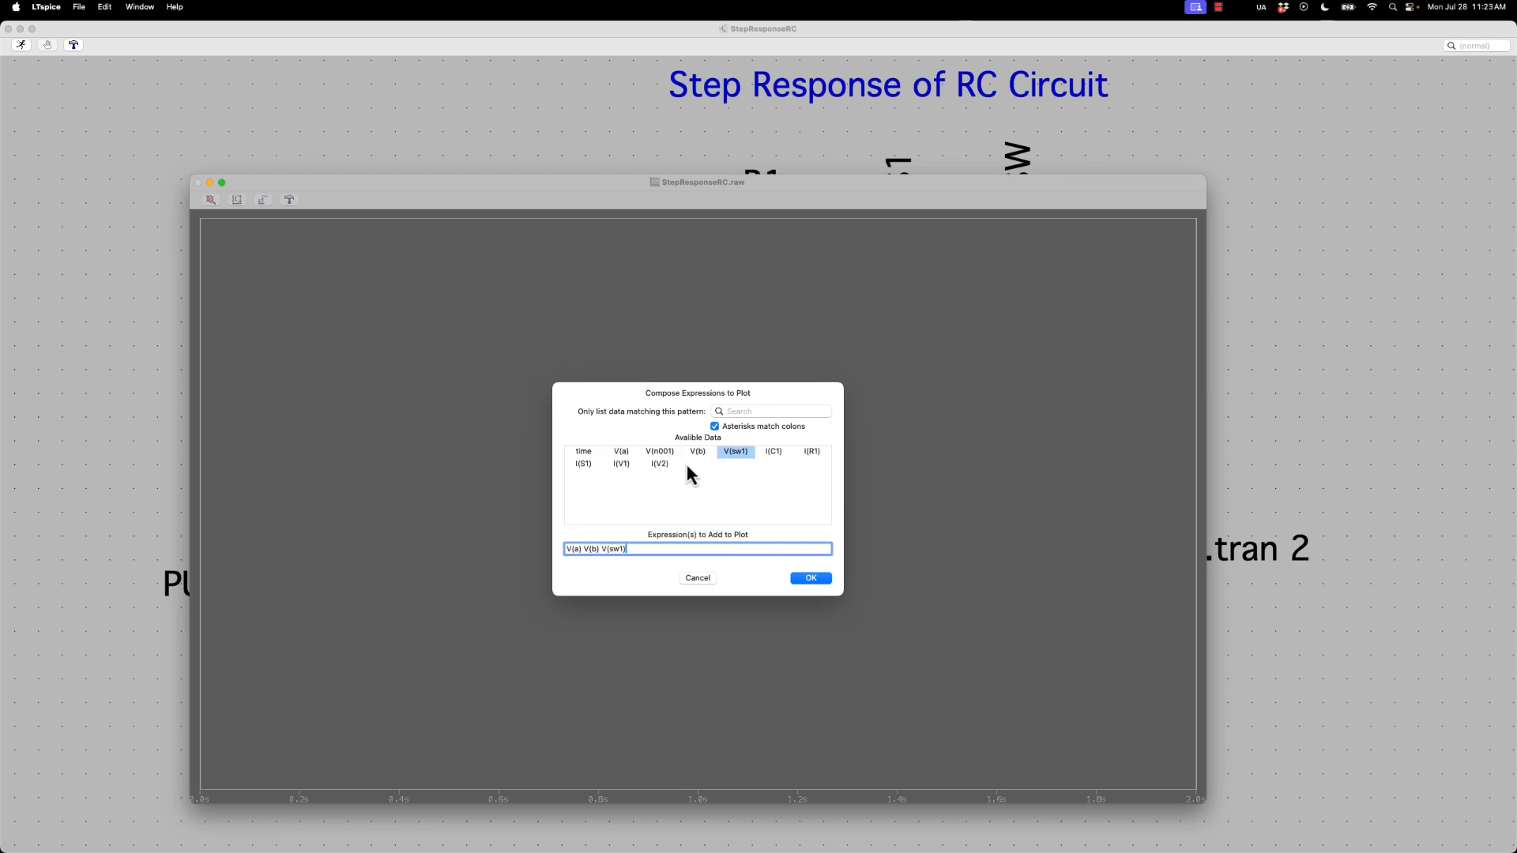
pyautogui.click(766, 454)
pyautogui.click(811, 583)
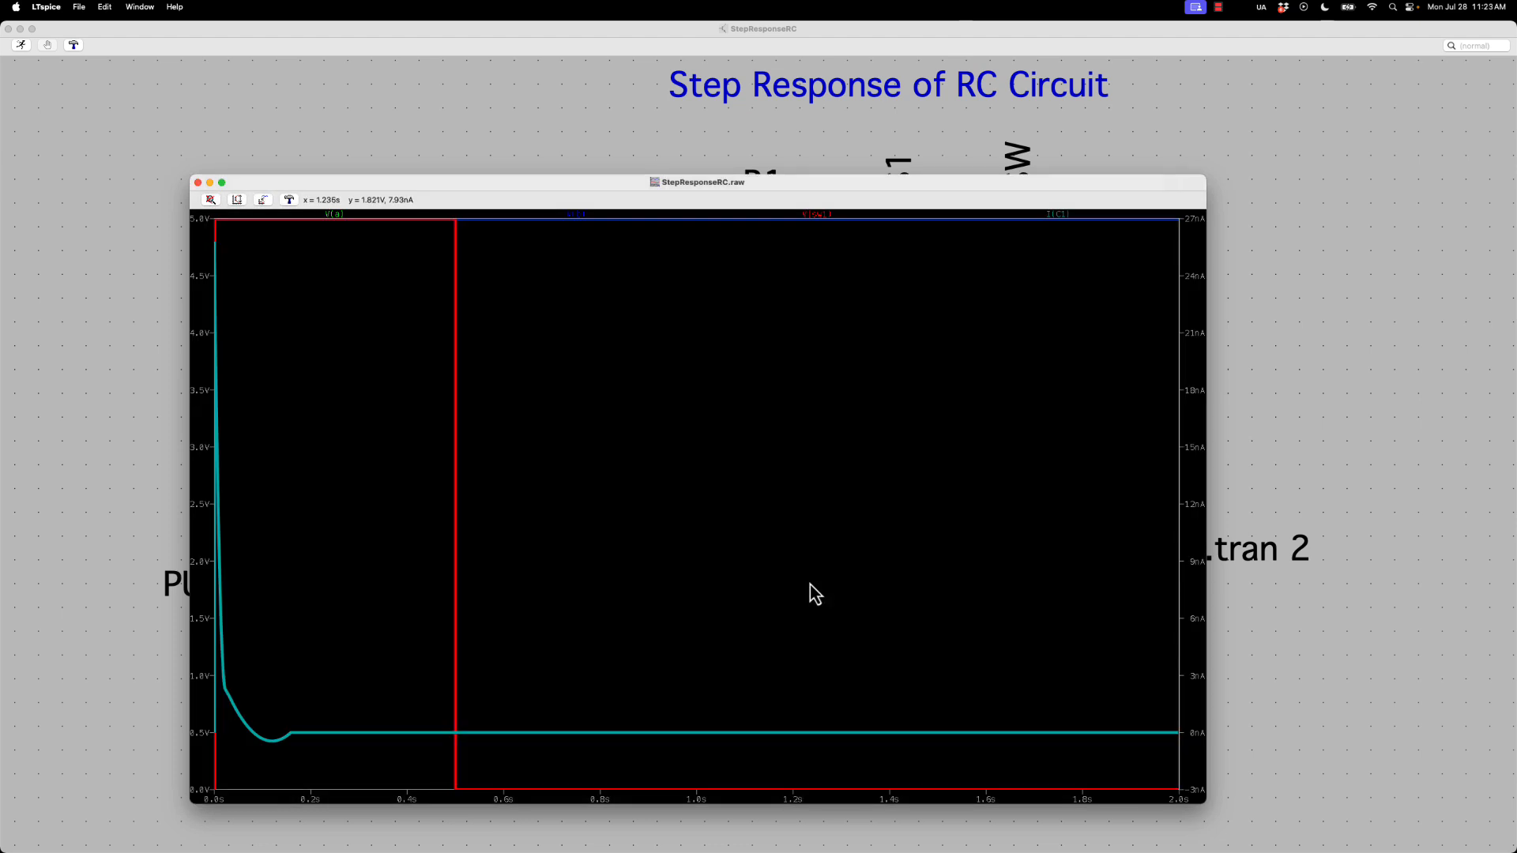
pyautogui.doubleClick(363, 186)
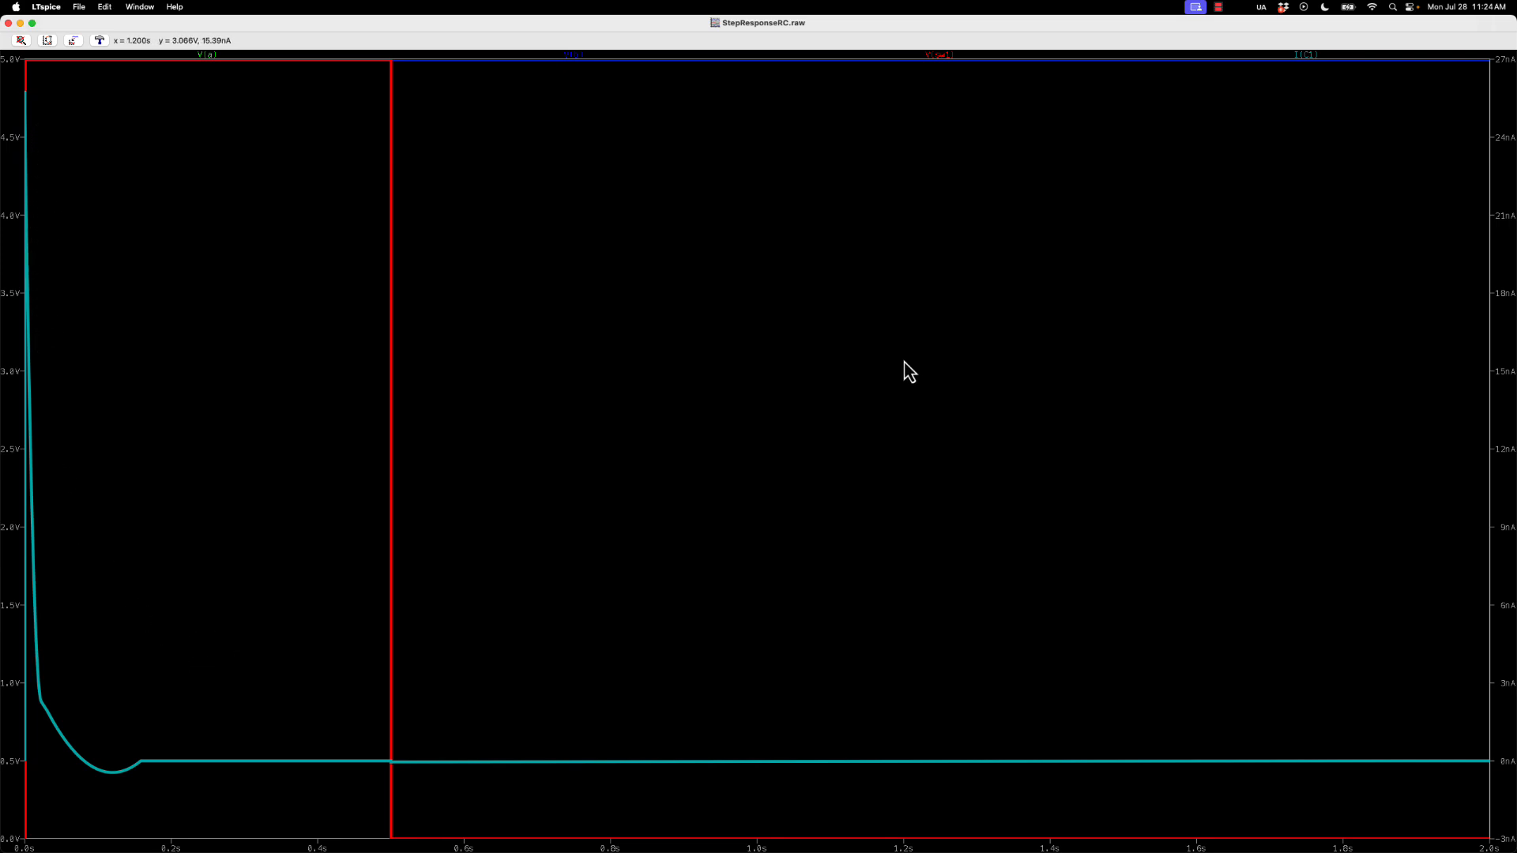
# Delete the V(a), V(b) and V(sw1) traces from the plot, keeping only the capacitor current I(C1)
pyautogui.click(1298, 53)
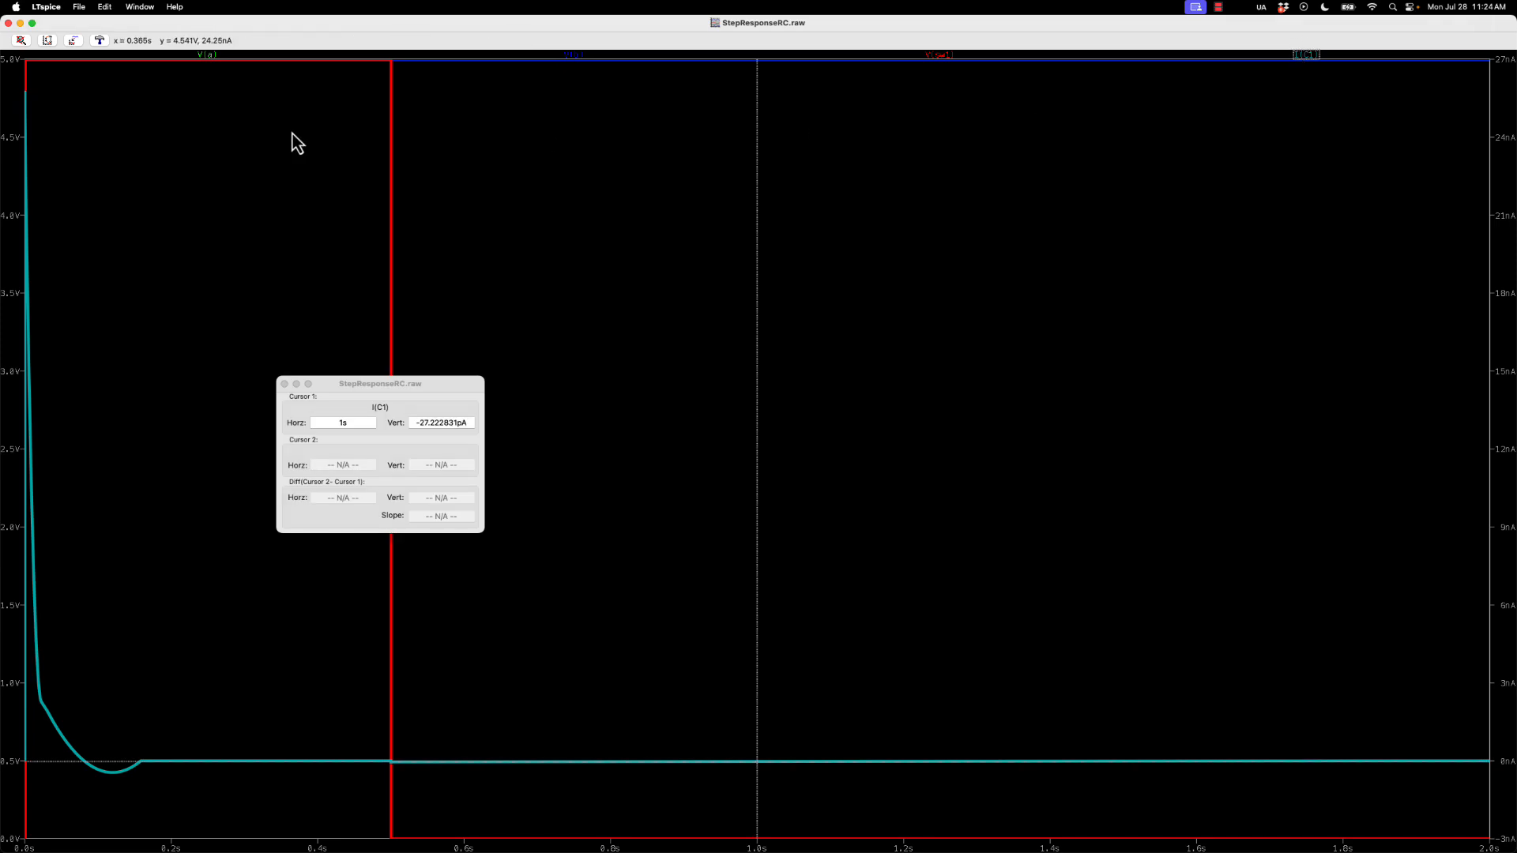
pyautogui.click(204, 53)
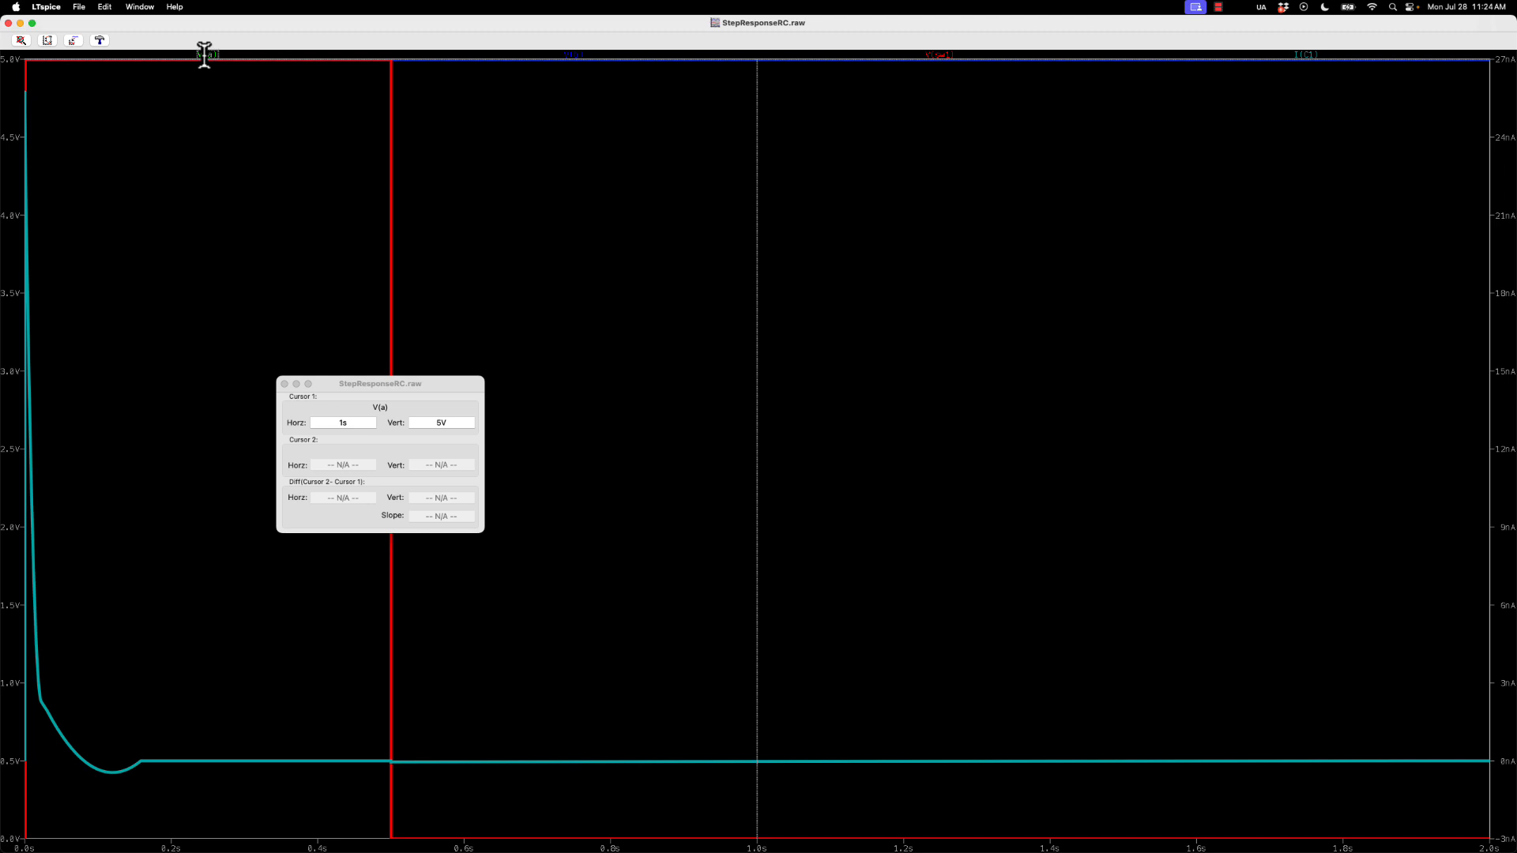
pyautogui.press('Delete')
pyautogui.click(203, 53)
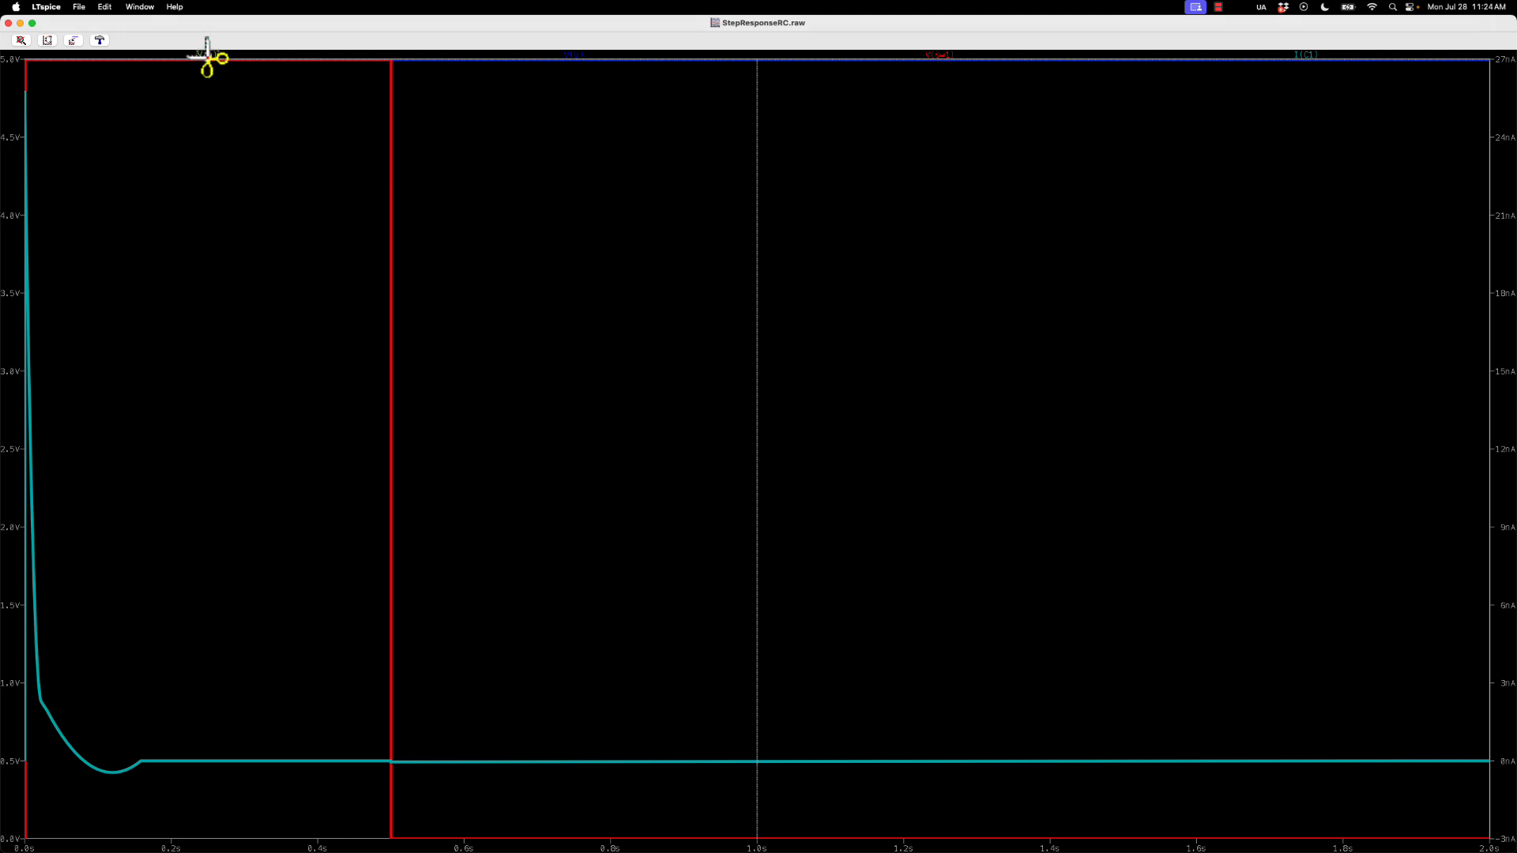
pyautogui.click(270, 53)
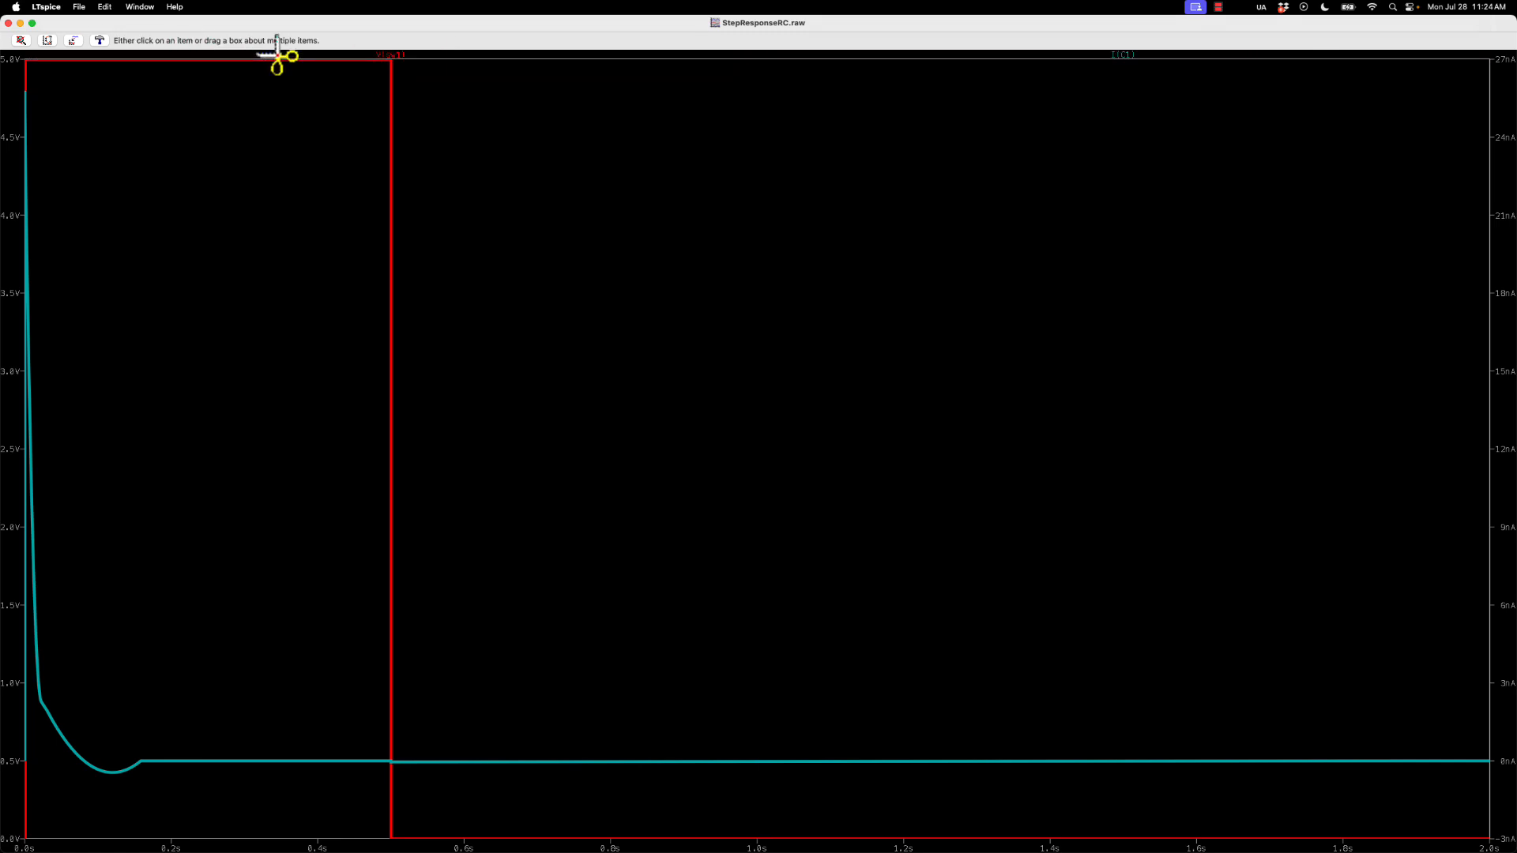
pyautogui.click(387, 56)
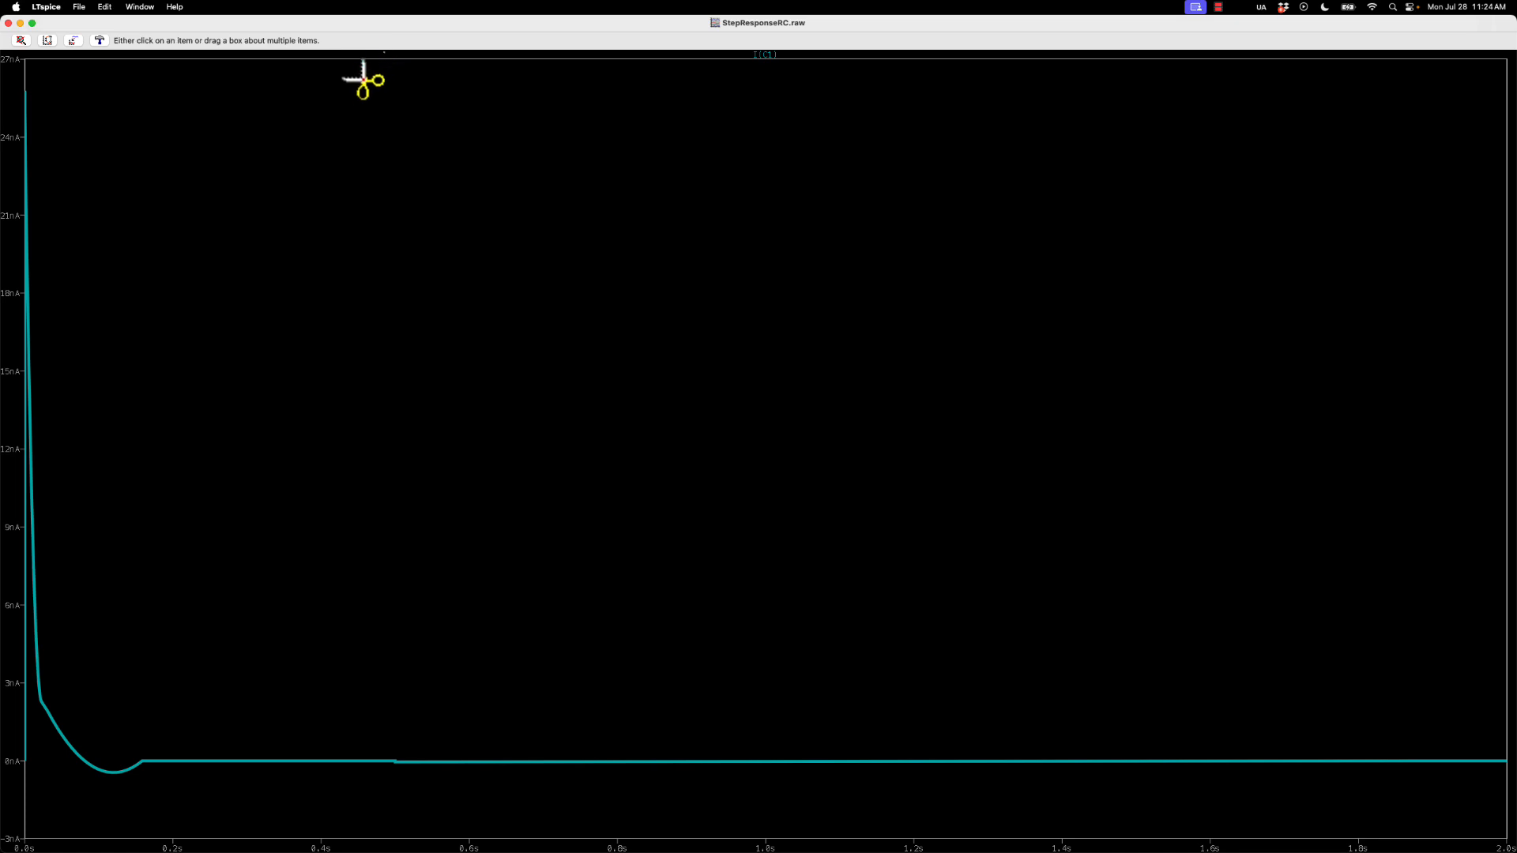
pyautogui.press('Escape')
# Turn on the grid in the I(C1) waveform plot
pyautogui.rightClick(124, 174)
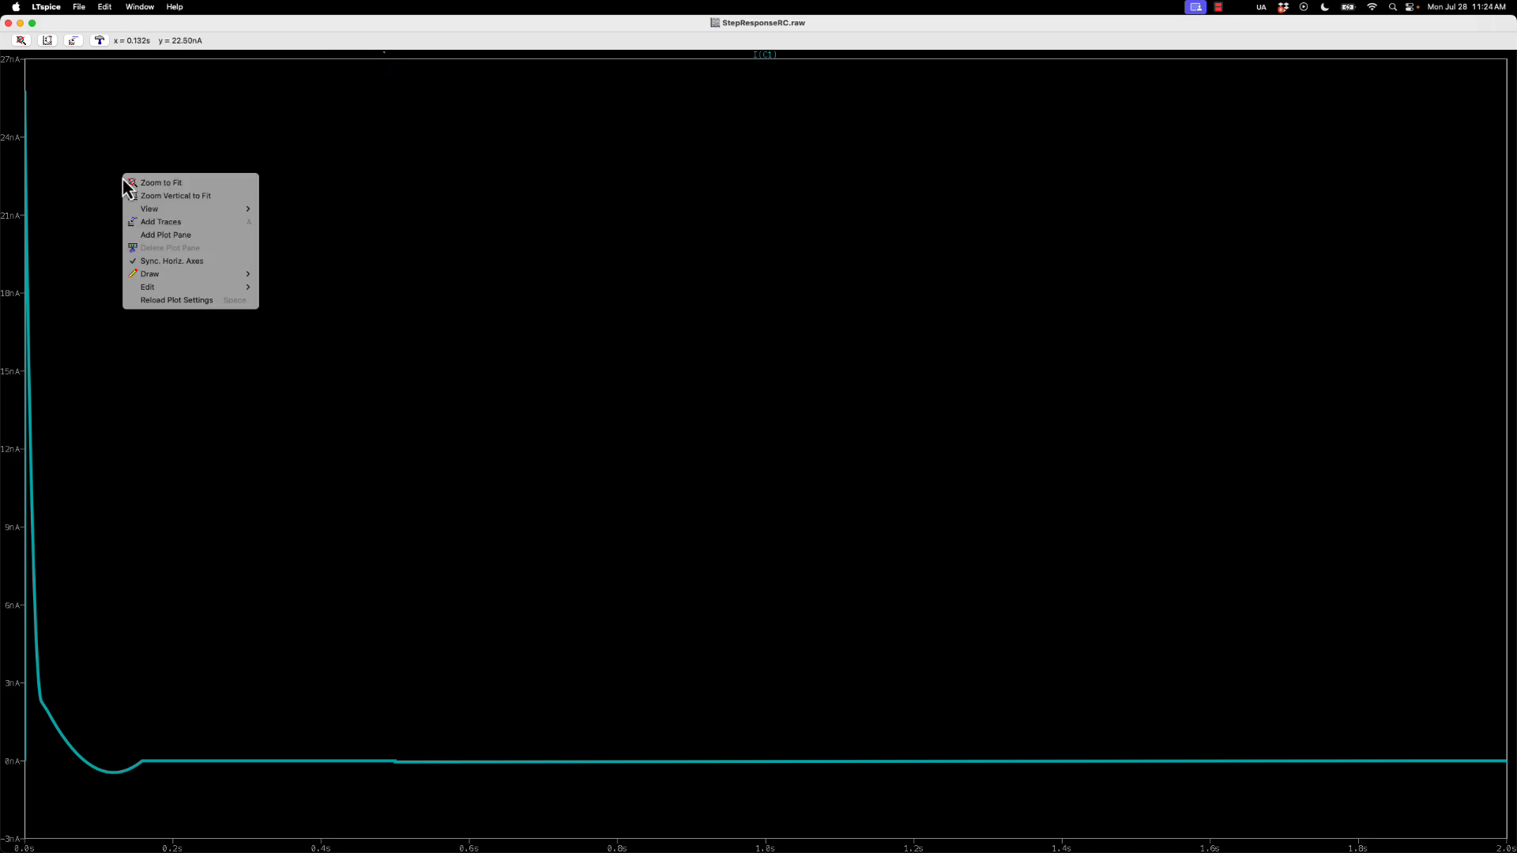
pyautogui.moveTo(139, 210)
pyautogui.click(290, 210)
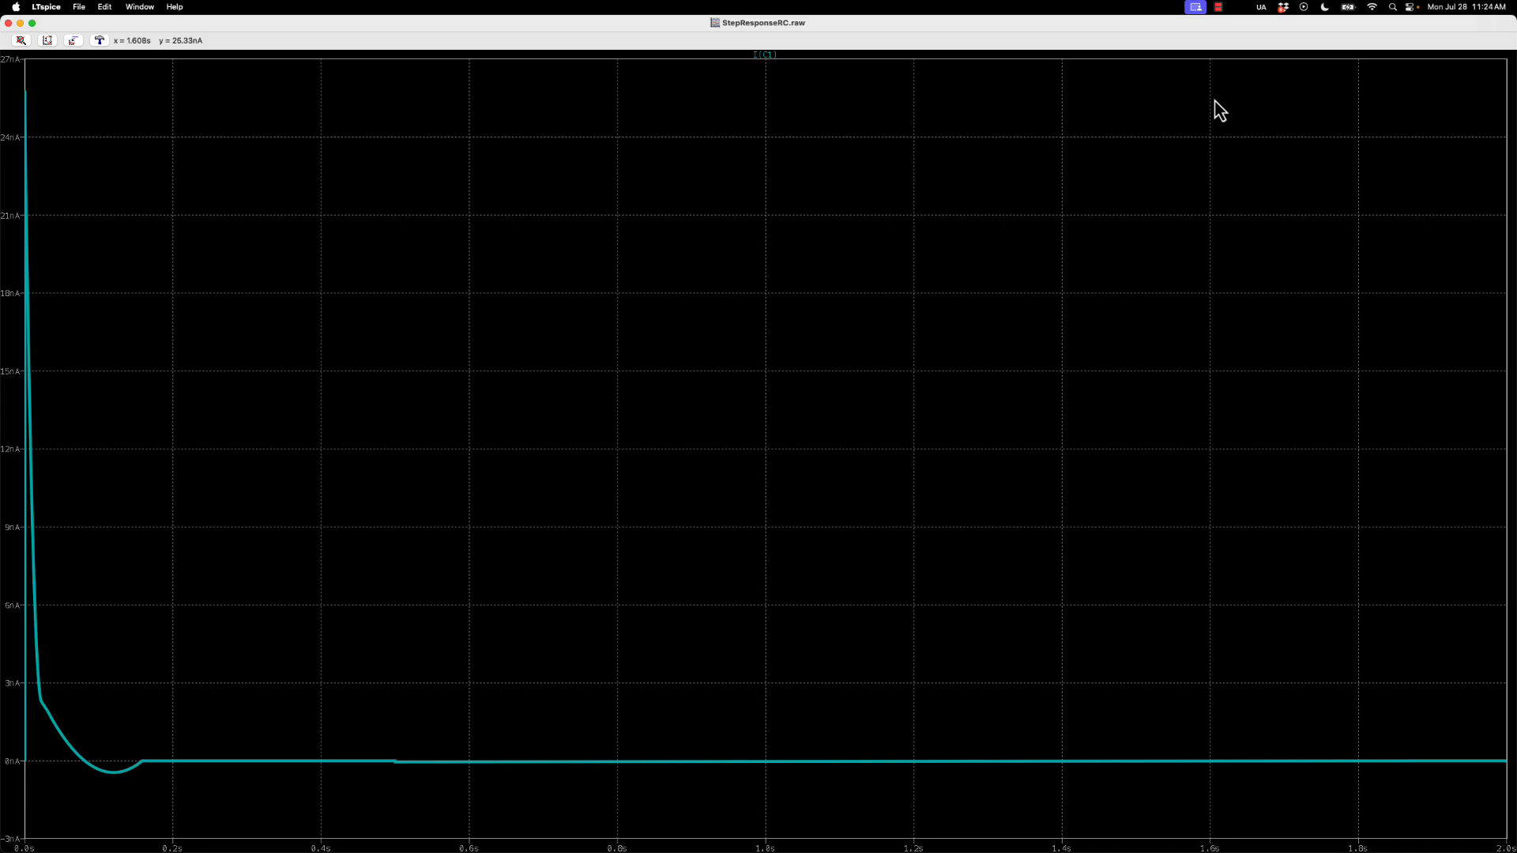
pyautogui.click(1194, 10)
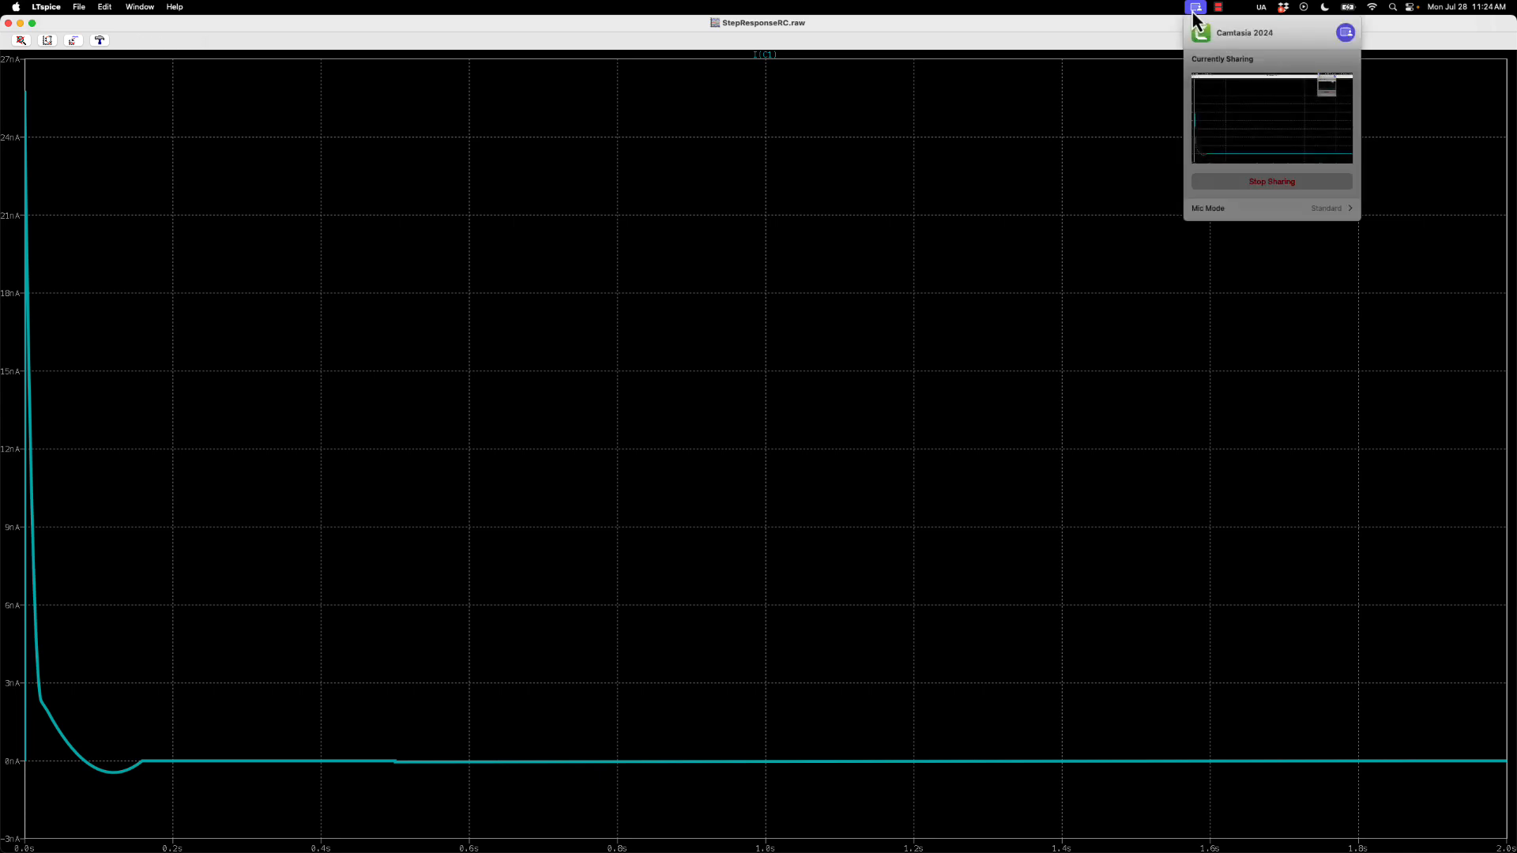